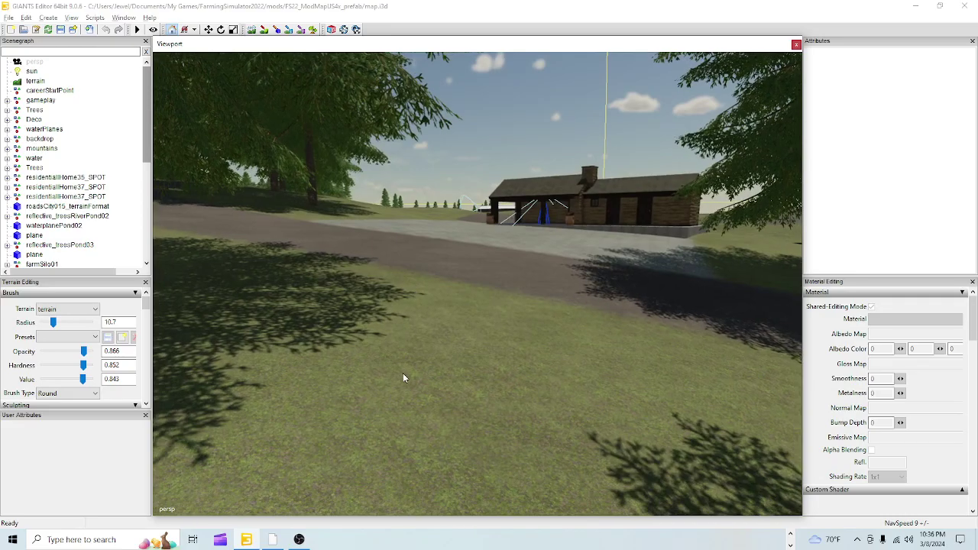
- Inspect the park office building, its cobblestone yard and the surrounding terrain from several sides
{"action": "scroll", "coordinate": [373, 399], "scroll_direction": "up", "scroll_amount": 10}
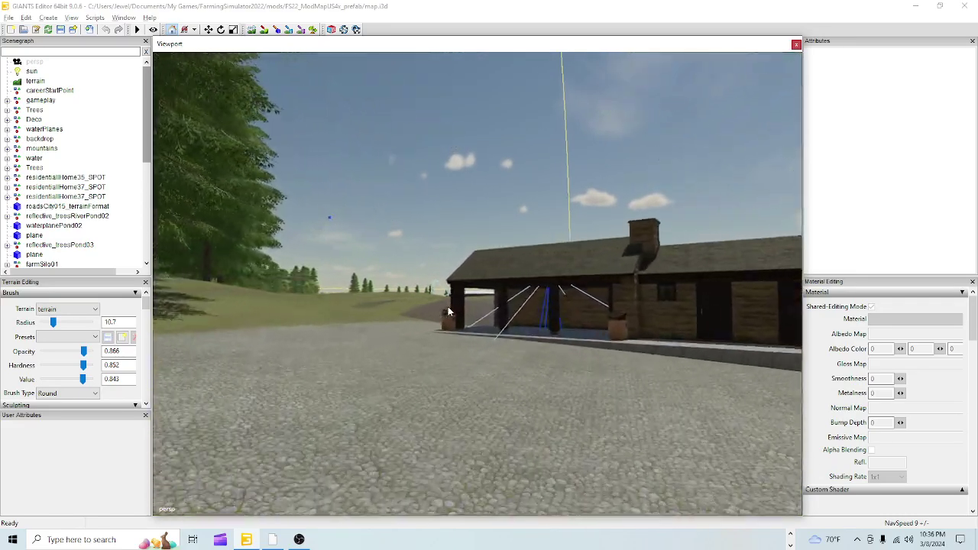
{"action": "right_click_drag", "start_coordinate": [382, 361], "coordinate": [675, 425]}
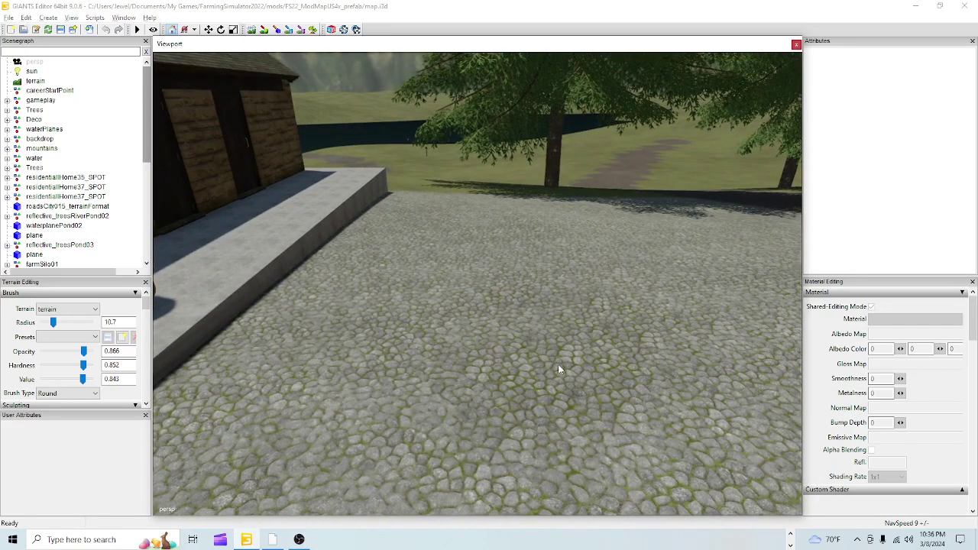
{"action": "right_click_drag", "start_coordinate": [267, 245], "coordinate": [380, 350]}
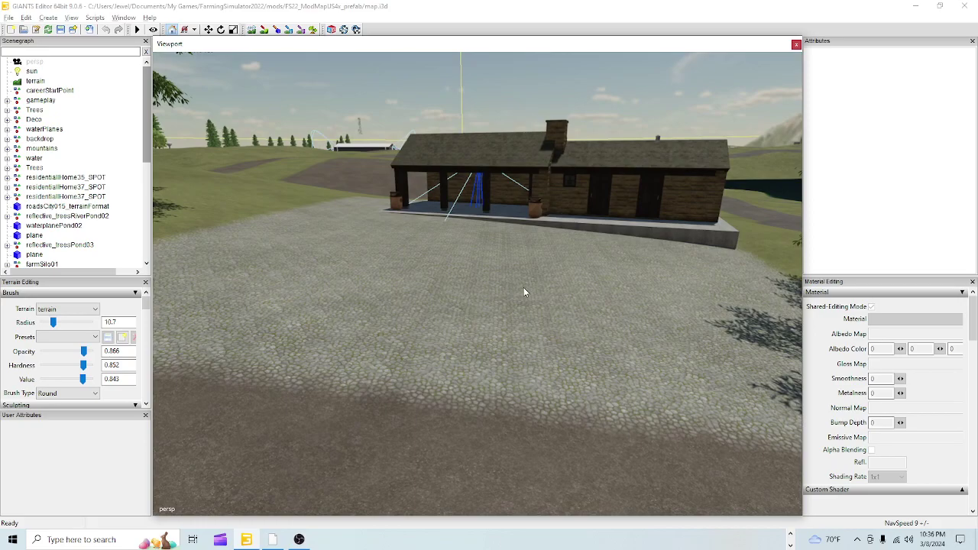
{"action": "scroll", "coordinate": [519, 333], "scroll_direction": "down", "scroll_amount": 3}
{"action": "scroll", "coordinate": [519, 334], "scroll_direction": "up", "scroll_amount": 3}
{"action": "left_click_drag", "start_coordinate": [513, 340], "coordinate": [393, 329], "text": "alt"}
{"action": "right_click_drag", "start_coordinate": [393, 329], "coordinate": [579, 339]}
{"action": "left_click_drag", "start_coordinate": [579, 340], "coordinate": [623, 260], "text": "alt"}
{"action": "right_click_drag", "start_coordinate": [443, 406], "coordinate": [592, 313], "text": "alt"}
{"action": "left_click_drag", "start_coordinate": [451, 321], "coordinate": [346, 331], "text": "alt"}
{"action": "right_click_drag", "start_coordinate": [346, 332], "coordinate": [401, 183]}
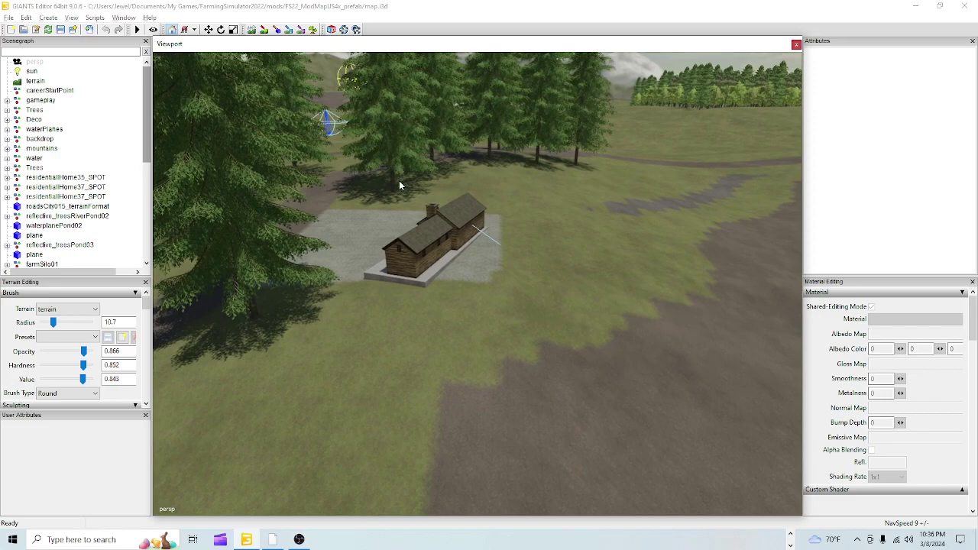
- Activate terrain sculpting and set the brush type to Square
{"action": "left_click", "coordinate": [251, 29]}
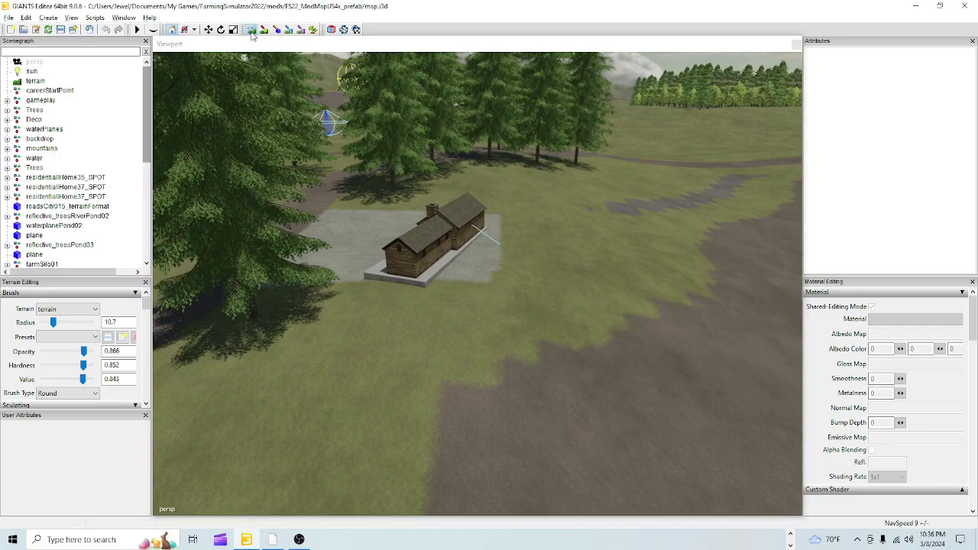
{"action": "left_click", "coordinate": [76, 394]}
{"action": "left_click", "coordinate": [77, 412]}
{"action": "scroll", "coordinate": [6, 357], "scroll_direction": "down", "scroll_amount": 3}
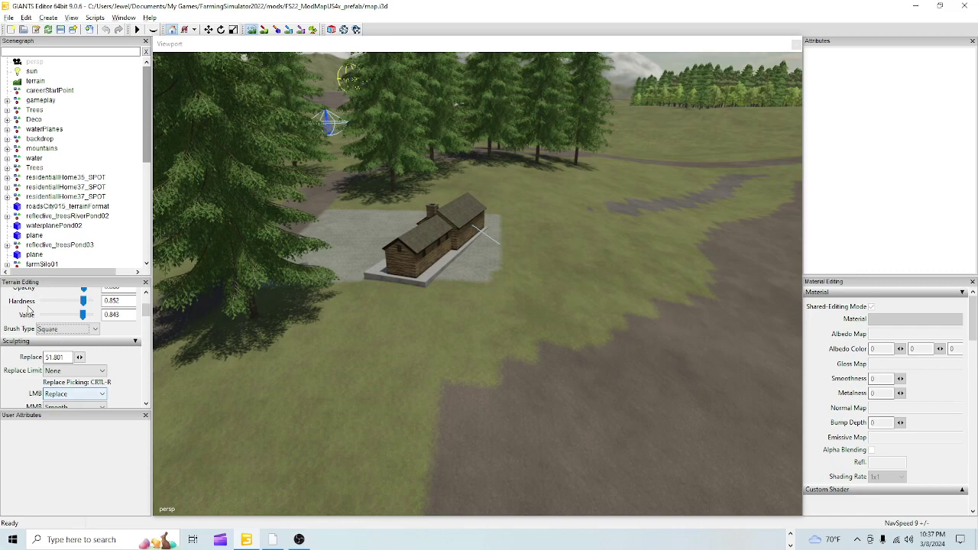
{"action": "scroll", "coordinate": [4, 318], "scroll_direction": "up", "scroll_amount": 2}
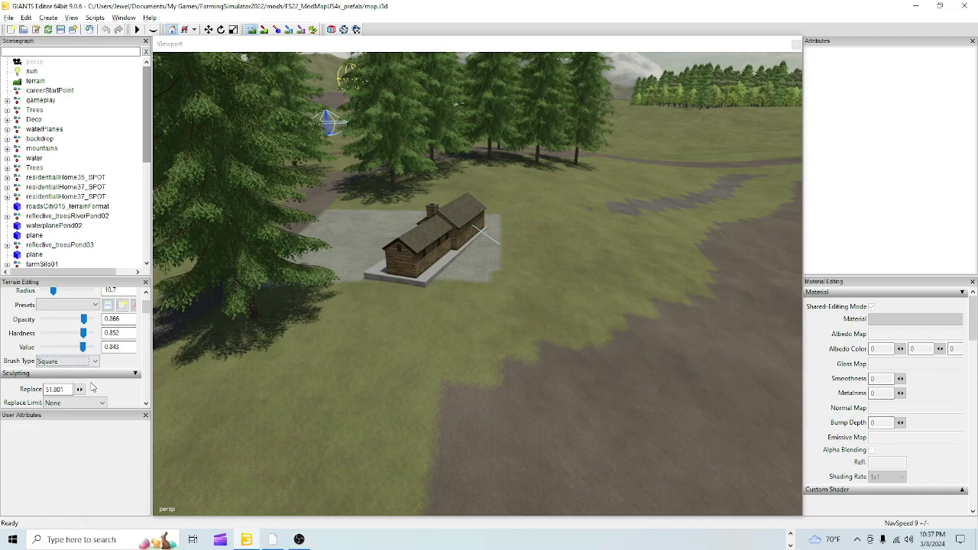
{"action": "left_click", "coordinate": [253, 325]}
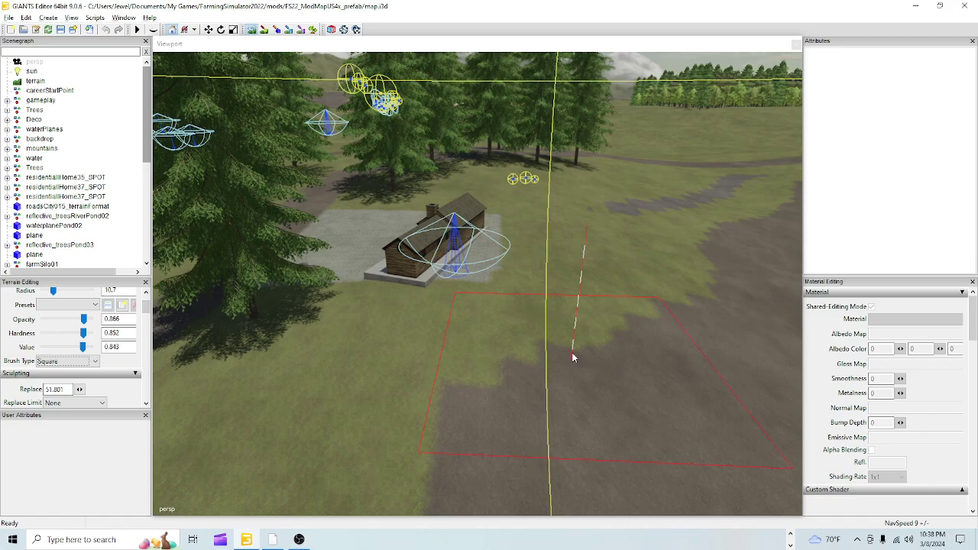
{"action": "left_click", "coordinate": [374, 323]}
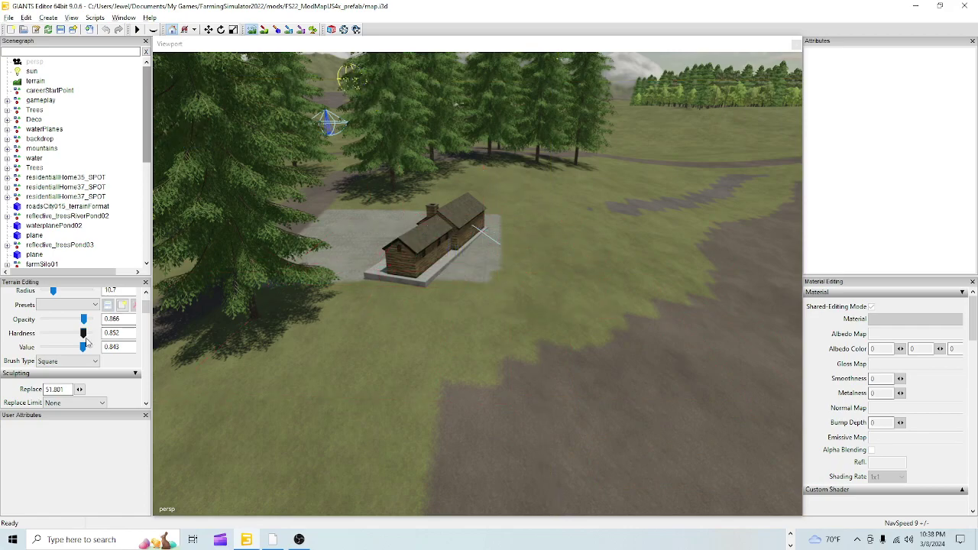
- Reduce the brush radius to 7.95 and level the terrain around the park office with a Replace height of 59.135
{"action": "scroll", "coordinate": [15, 334], "scroll_direction": "up", "scroll_amount": 2}
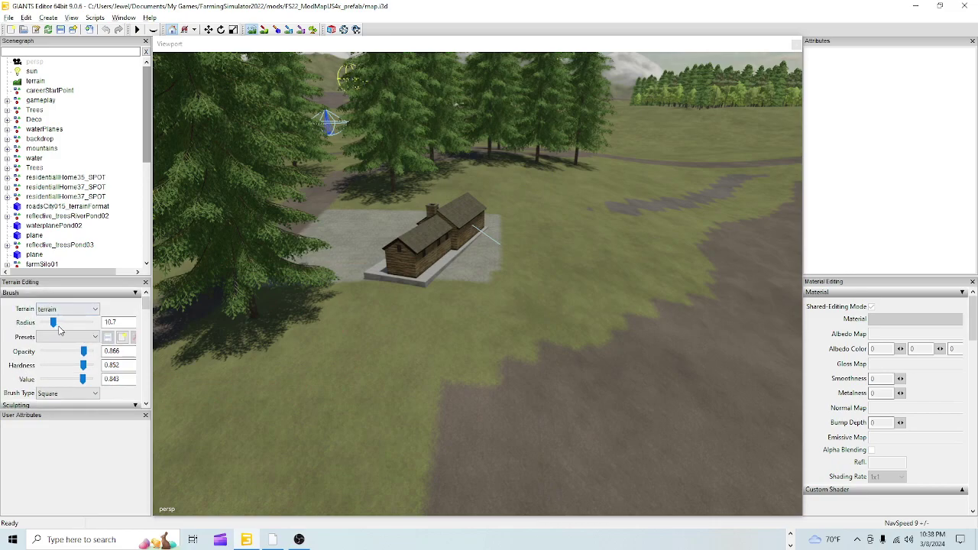
{"action": "left_click", "coordinate": [501, 394]}
{"action": "scroll", "coordinate": [501, 394], "scroll_direction": "up", "scroll_amount": 1}
{"action": "scroll", "coordinate": [496, 388], "scroll_direction": "down", "scroll_amount": 2}
{"action": "scroll", "coordinate": [496, 388], "scroll_direction": "down", "scroll_amount": 2, "text": "ctrl"}
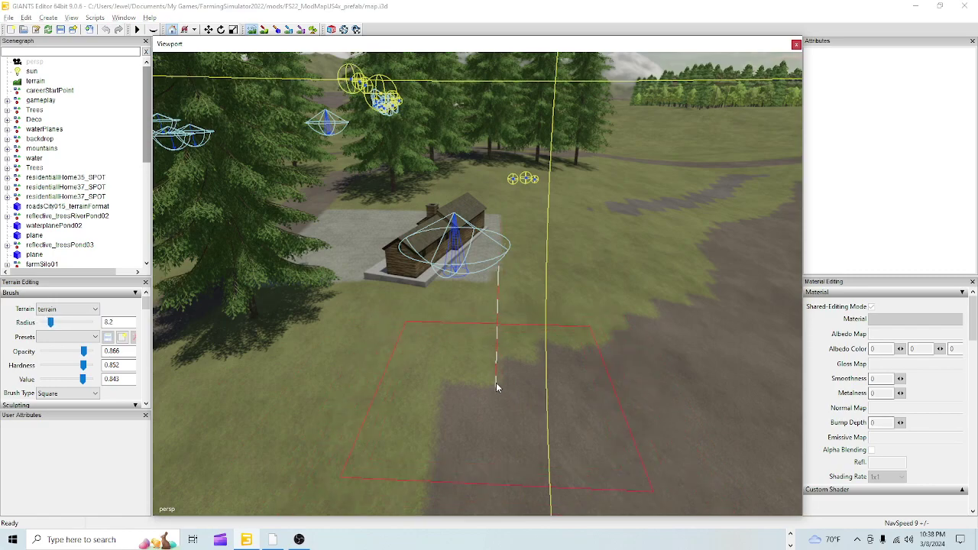
{"action": "scroll", "coordinate": [495, 383], "scroll_direction": "down", "scroll_amount": 1}
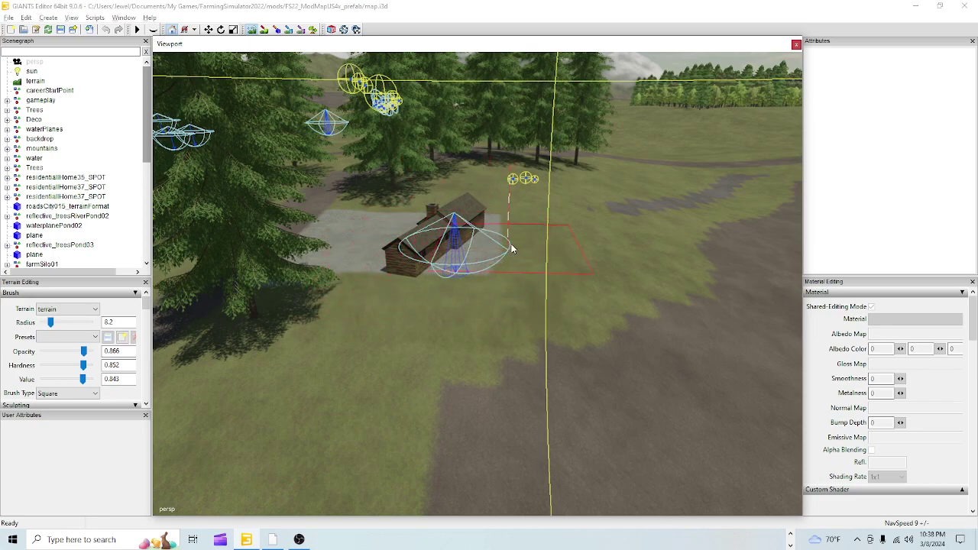
{"action": "mouse_move", "coordinate": [511, 256]}
{"action": "left_mouse_down"}
{"action": "mouse_move", "coordinate": [528, 262]}
{"action": "mouse_move", "coordinate": [446, 292]}
{"action": "left_mouse_up"}
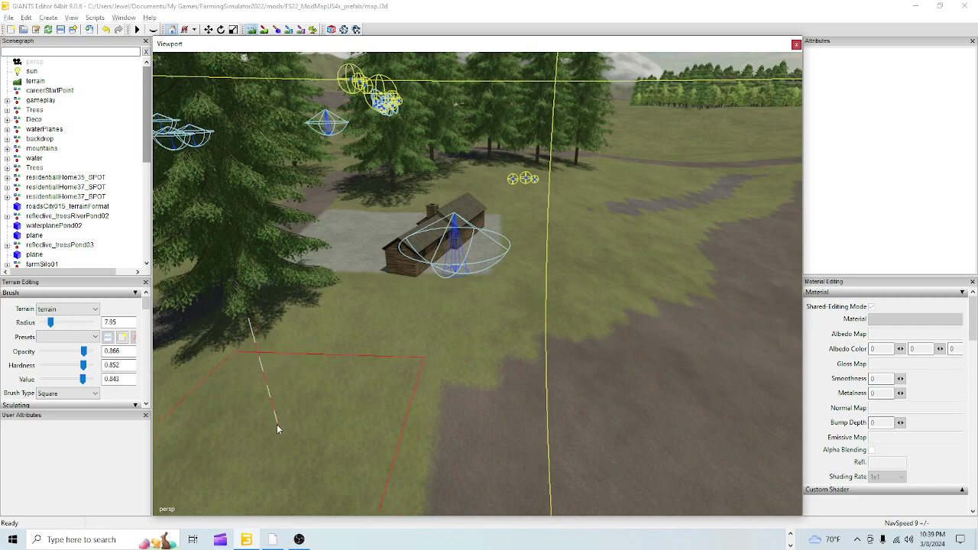
- Review the sculpting mode options available for the MMB and RMB brush assignments
{"action": "scroll", "coordinate": [4, 365], "scroll_direction": "down", "scroll_amount": 3}
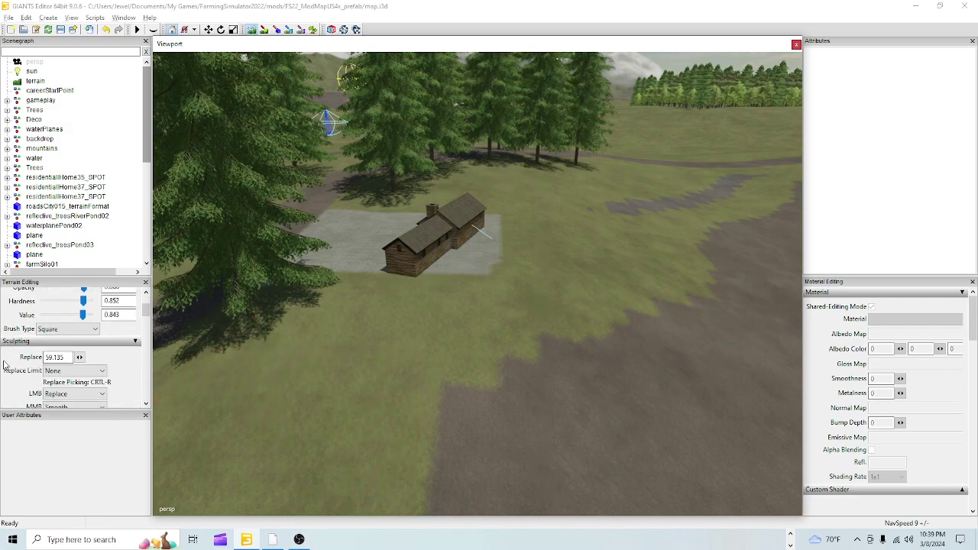
{"action": "scroll", "coordinate": [4, 365], "scroll_direction": "down", "scroll_amount": 3}
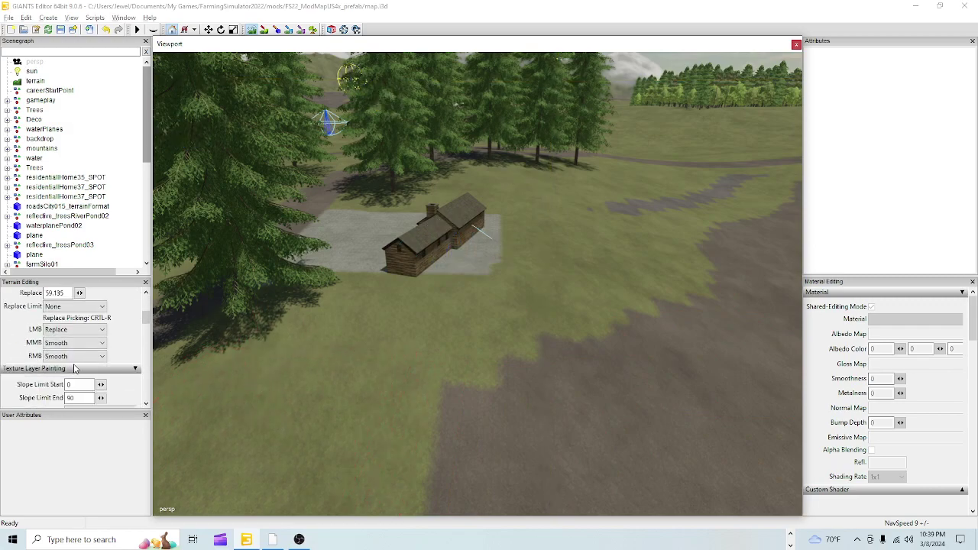
{"action": "left_click", "coordinate": [73, 356]}
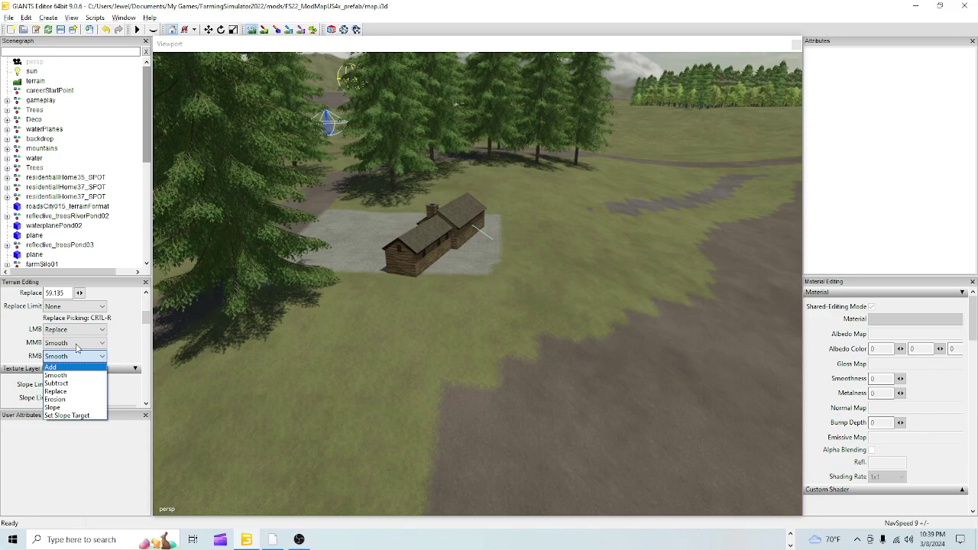
{"action": "left_click", "coordinate": [76, 348]}
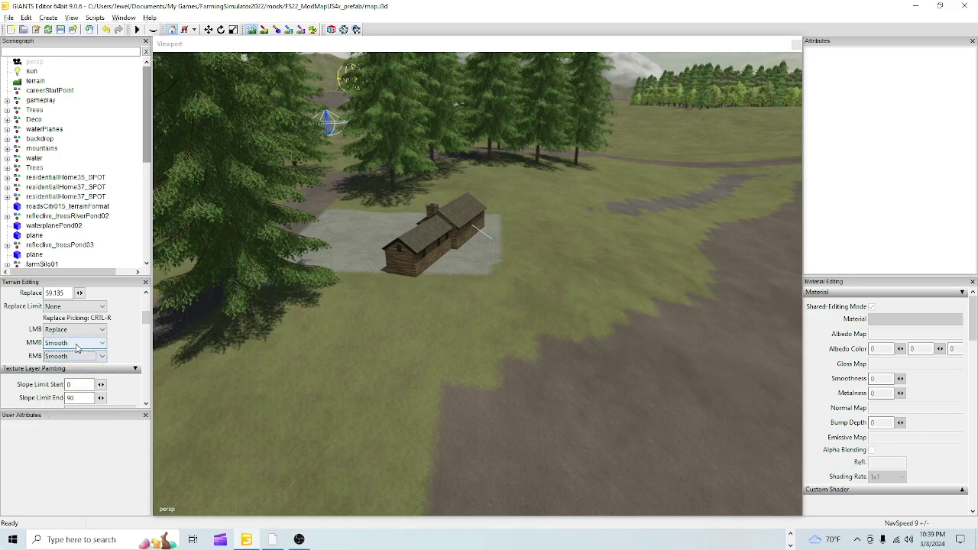
{"action": "left_click", "coordinate": [77, 348]}
{"action": "left_click", "coordinate": [76, 348]}
{"action": "left_click", "coordinate": [74, 358]}
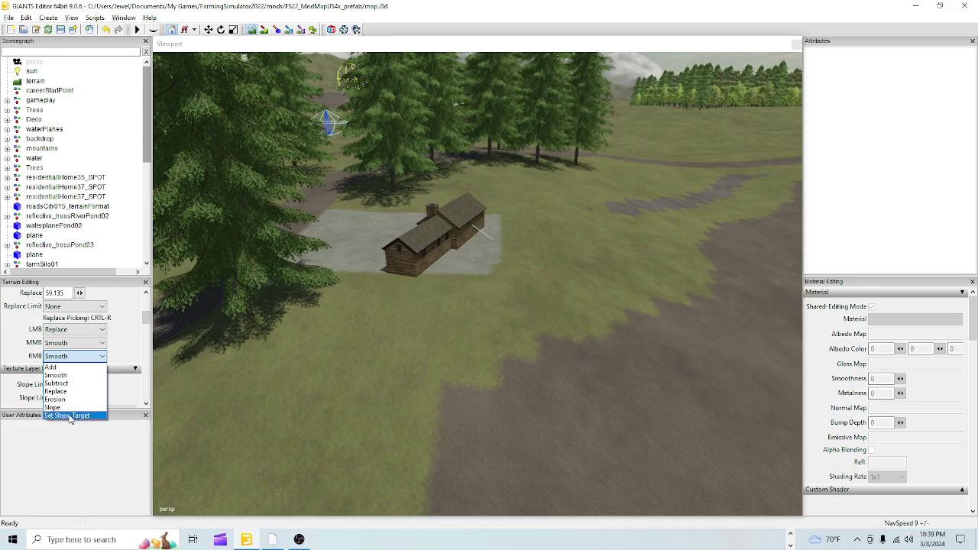
{"action": "left_click", "coordinate": [16, 334]}
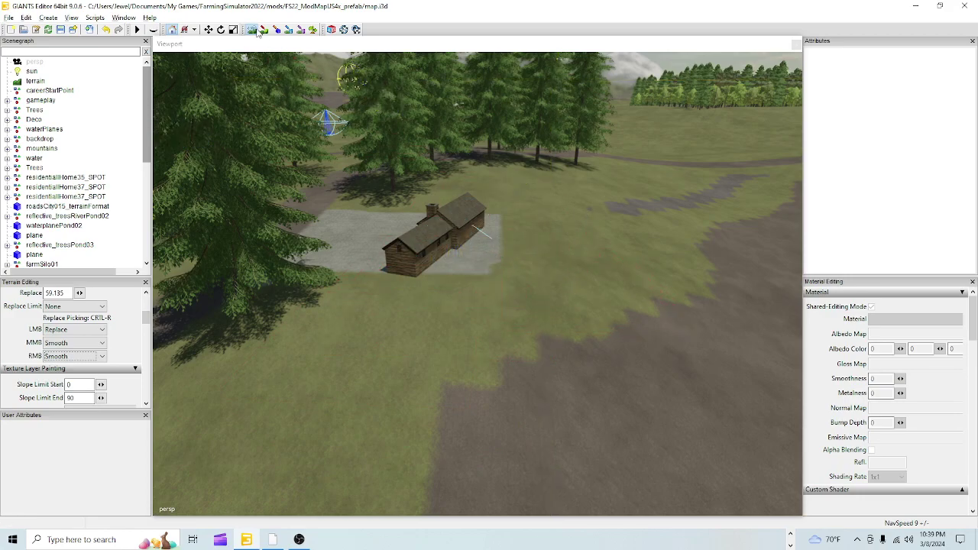
- Try sculpting the ground around the spruce beside the park office, and undo the stroke
{"action": "left_click", "coordinate": [253, 29]}
{"action": "left_click_drag", "start_coordinate": [612, 394], "coordinate": [551, 371], "text": "alt"}
{"action": "right_click_drag", "start_coordinate": [550, 375], "coordinate": [491, 300]}
{"action": "left_click_drag", "start_coordinate": [545, 334], "coordinate": [555, 407], "text": "alt"}
{"action": "scroll", "coordinate": [560, 413], "scroll_direction": "down", "scroll_amount": 3}
{"action": "right_click_drag", "start_coordinate": [565, 422], "coordinate": [578, 467]}
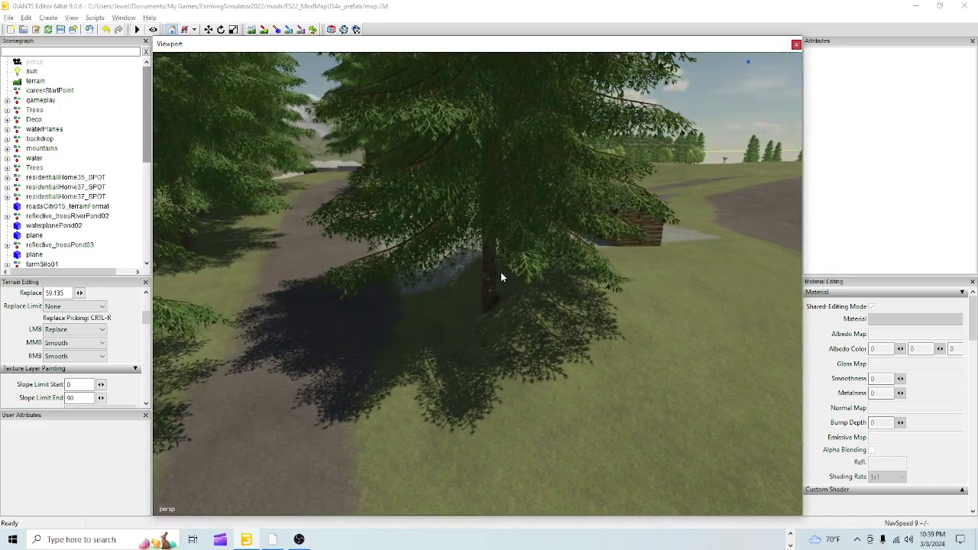
{"action": "left_click", "coordinate": [250, 29]}
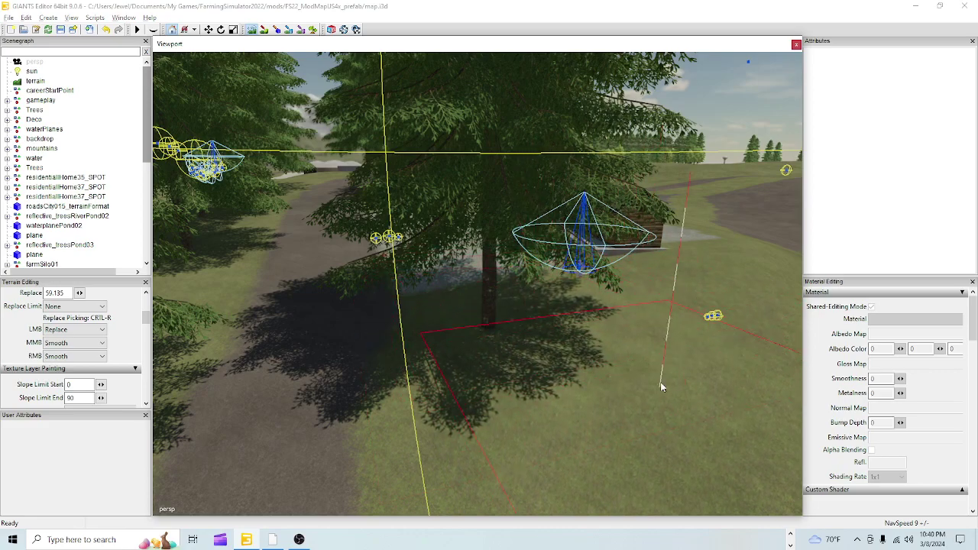
{"action": "left_click", "coordinate": [106, 29]}
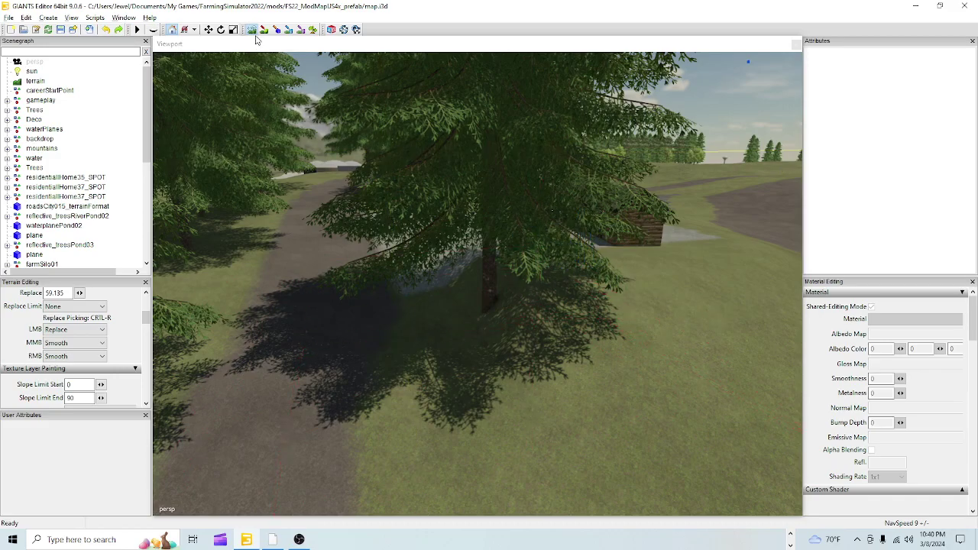
- Move the spruce beside the cobblestone yard to the far side of the dirt road, away from the park office
{"action": "left_click_drag", "start_coordinate": [528, 405], "coordinate": [564, 412], "text": "alt"}
{"action": "scroll", "coordinate": [596, 341], "scroll_direction": "up", "scroll_amount": 3}
{"action": "left_click_drag", "start_coordinate": [596, 341], "coordinate": [542, 364], "text": "alt"}
{"action": "scroll", "coordinate": [518, 299], "scroll_direction": "down", "scroll_amount": 5}
{"action": "left_click", "coordinate": [498, 255]}
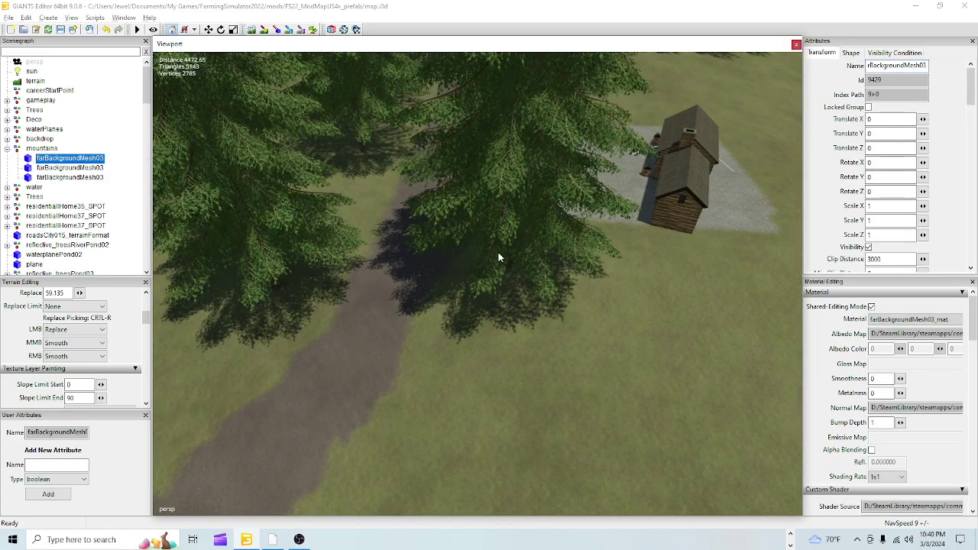
{"action": "left_click", "coordinate": [498, 256]}
{"action": "left_click_drag", "start_coordinate": [437, 275], "coordinate": [274, 326]}
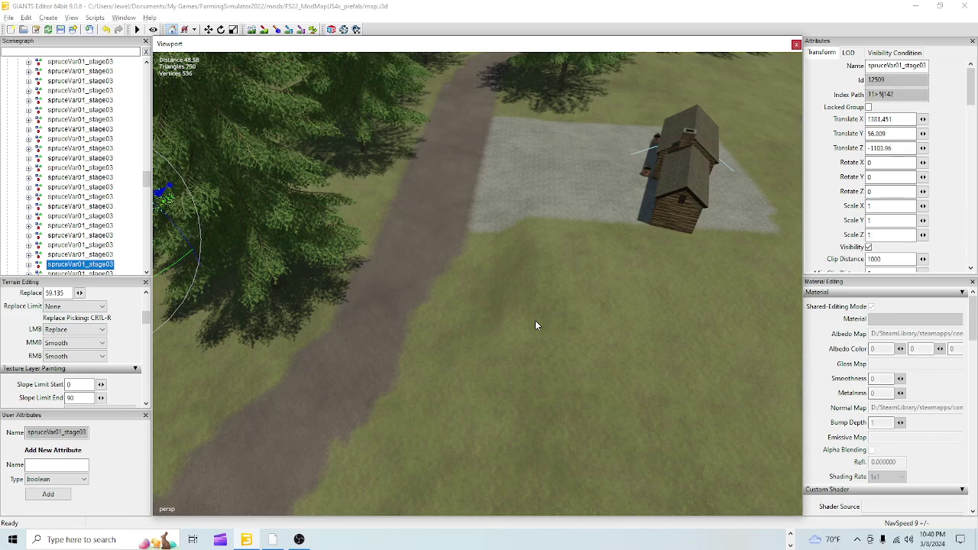
- Sculpt the grassy bank between the dirt road and the cobblestone yard into a gentle, even slope
{"action": "left_click_drag", "start_coordinate": [524, 328], "coordinate": [382, 409], "text": "alt"}
{"action": "scroll", "coordinate": [362, 419], "scroll_direction": "down", "scroll_amount": 5}
{"action": "scroll", "coordinate": [386, 443], "scroll_direction": "up", "scroll_amount": 2}
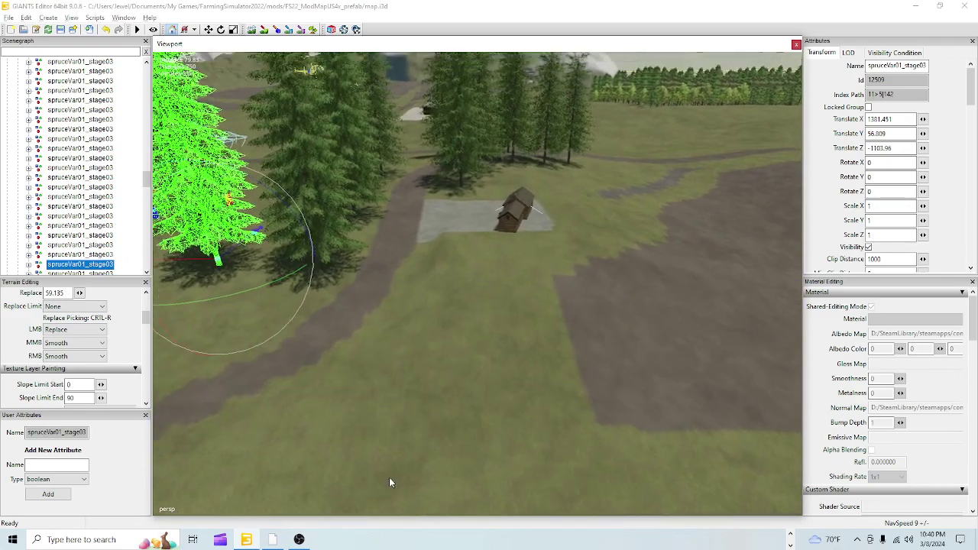
{"action": "left_click_drag", "start_coordinate": [391, 480], "coordinate": [501, 331], "text": "alt"}
{"action": "scroll", "coordinate": [462, 437], "scroll_direction": "up", "scroll_amount": 3}
{"action": "right_click_drag", "start_coordinate": [461, 440], "coordinate": [501, 439]}
{"action": "right_click_drag", "start_coordinate": [505, 369], "coordinate": [499, 410]}
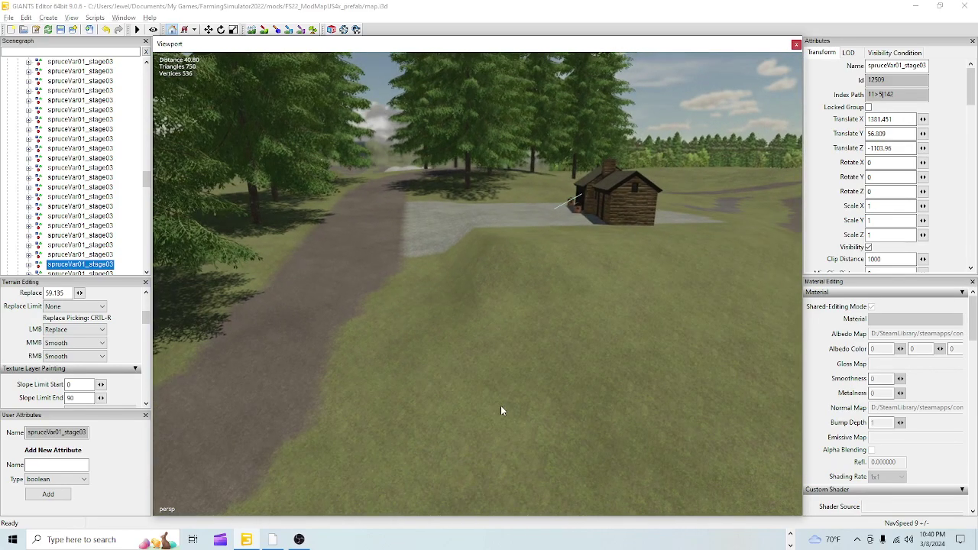
{"action": "right_click_drag", "start_coordinate": [522, 303], "coordinate": [495, 401]}
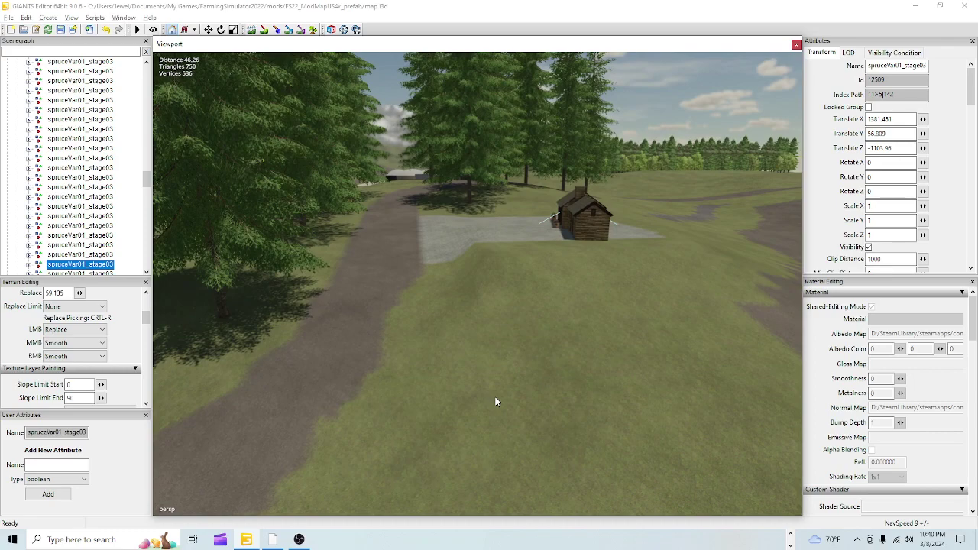
{"action": "left_click", "coordinate": [251, 29]}
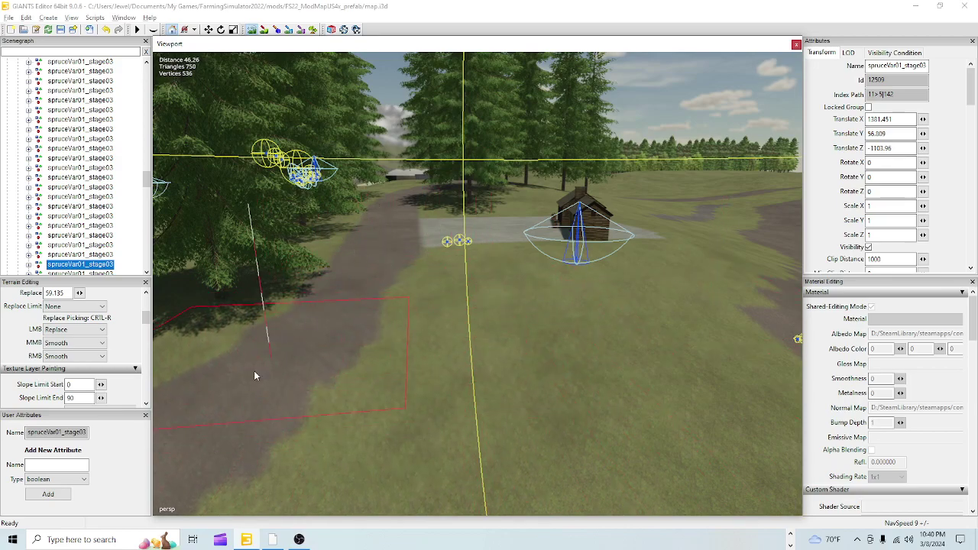
{"action": "left_click", "coordinate": [275, 29]}
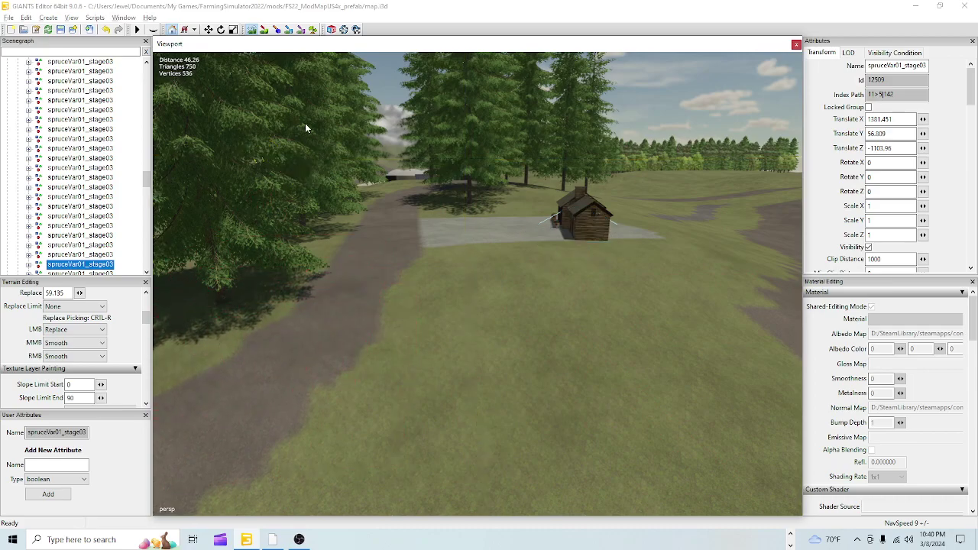
{"action": "left_click", "coordinate": [251, 30]}
- Smooth the terrain where the dirt road meets the grass beyond the corner of the cobblestone yard
{"action": "left_click_drag", "start_coordinate": [252, 229], "coordinate": [323, 323], "text": "alt"}
{"action": "right_click_drag", "start_coordinate": [323, 322], "coordinate": [467, 287], "text": "alt"}
{"action": "left_click_drag", "start_coordinate": [466, 287], "coordinate": [559, 361], "text": "alt"}
{"action": "right_click_drag", "start_coordinate": [559, 365], "coordinate": [535, 362]}
{"action": "left_click", "coordinate": [251, 29]}
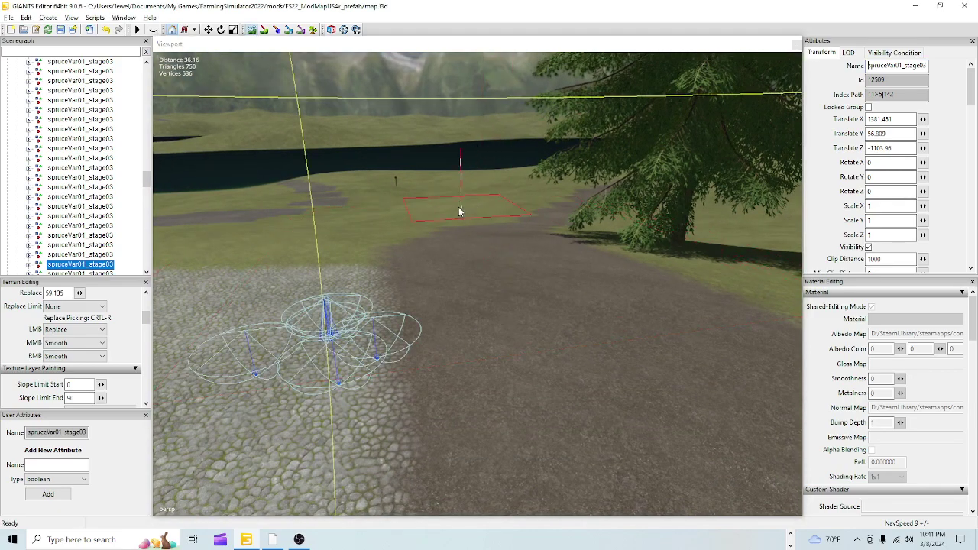
{"action": "left_click", "coordinate": [449, 223]}
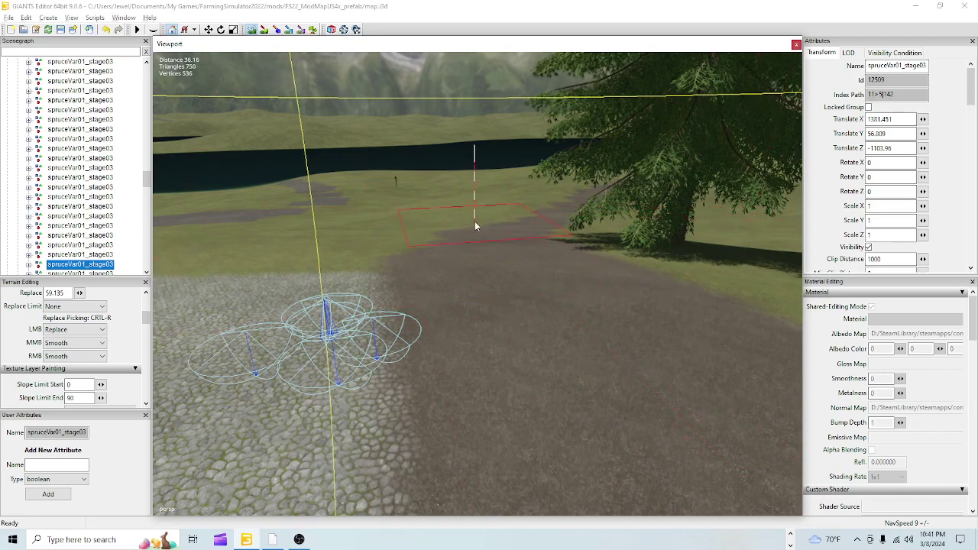
{"action": "left_click", "coordinate": [249, 32]}
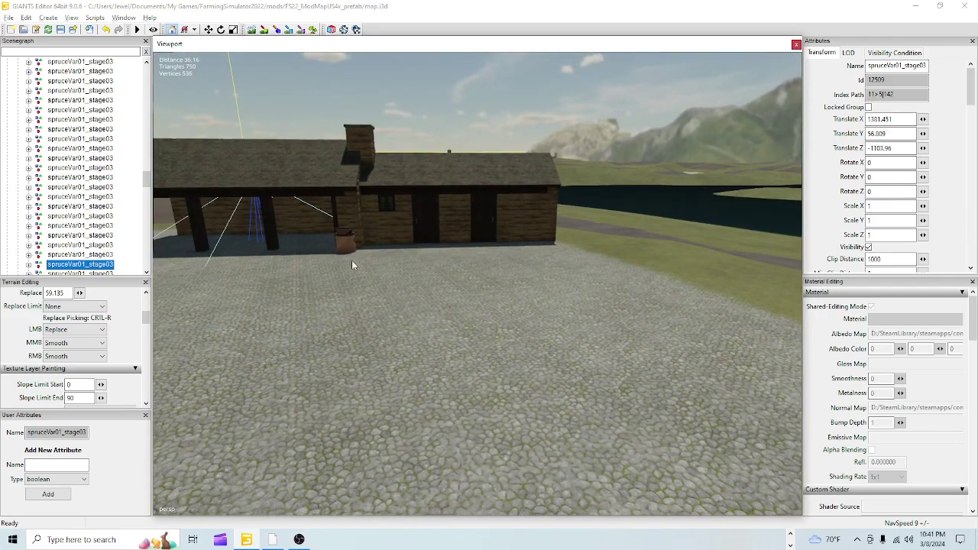
- Select the whole parkOffice_PLACE group and raise it to Translate Y -12.211 so its concrete base clears the ground
{"action": "left_click", "coordinate": [266, 177]}
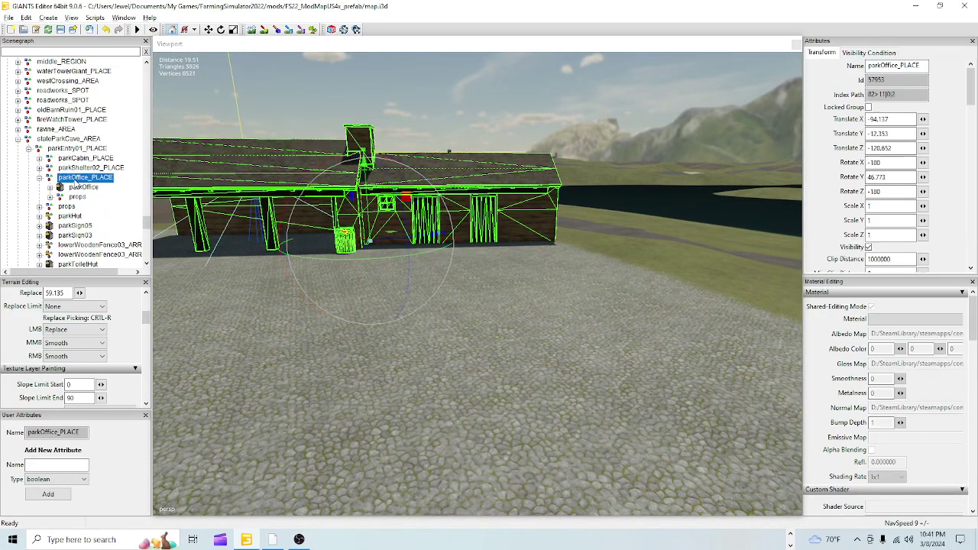
{"action": "left_click_drag", "start_coordinate": [377, 200], "coordinate": [366, 196]}
{"action": "scroll", "coordinate": [502, 369], "scroll_direction": "up", "scroll_amount": 1}
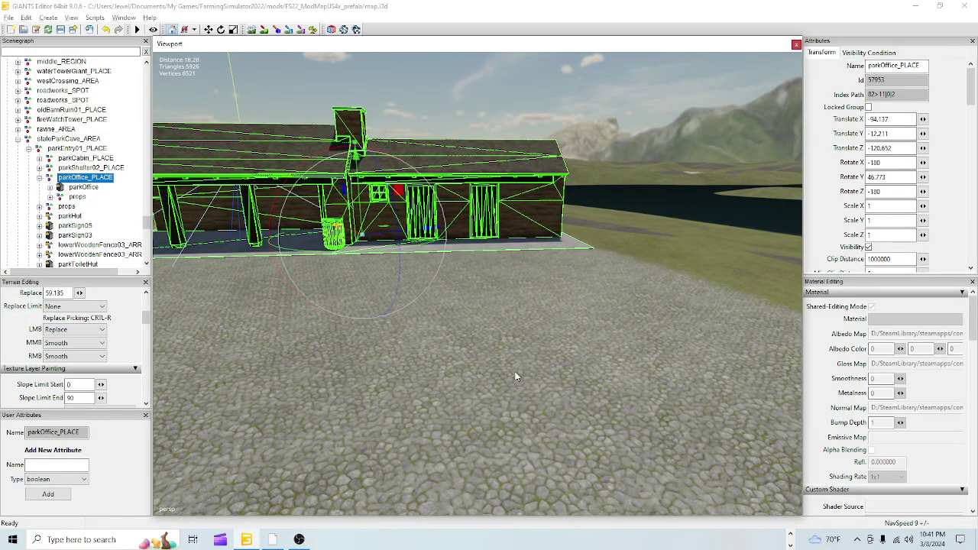
{"action": "left_click_drag", "start_coordinate": [515, 374], "coordinate": [518, 351], "text": "alt"}
{"action": "scroll", "coordinate": [517, 351], "scroll_direction": "up", "scroll_amount": 6}
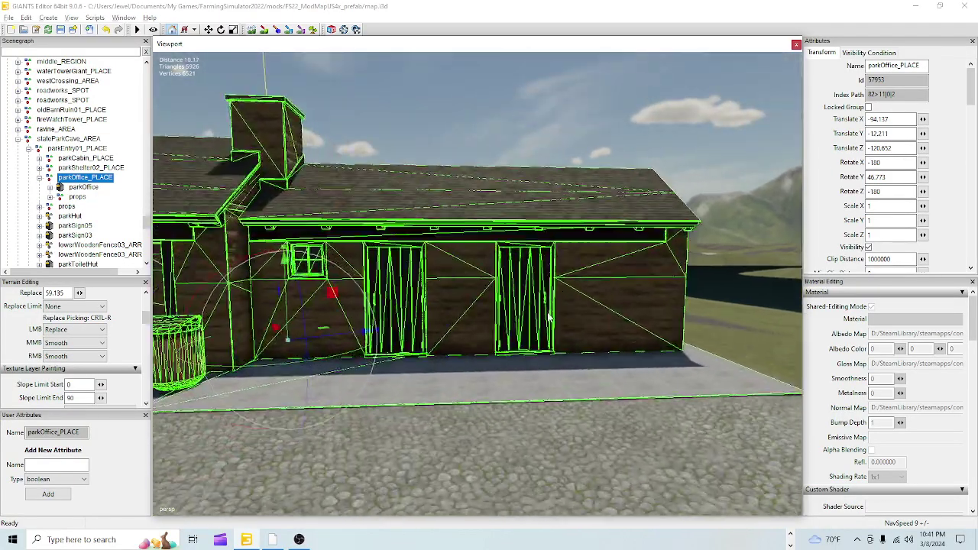
- Lower the parkOffice_PLACE group to Translate Y -12.235 so its concrete base sits just above the cobblestone yard
{"action": "scroll", "coordinate": [548, 317], "scroll_direction": "up", "scroll_amount": 3}
{"action": "left_click_drag", "start_coordinate": [553, 301], "coordinate": [429, 348], "text": "alt"}
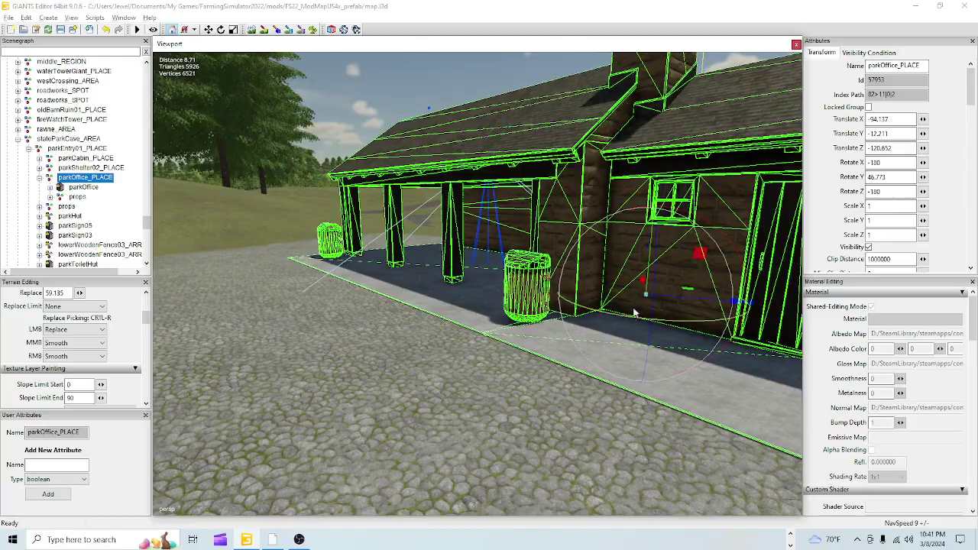
{"action": "left_click_drag", "start_coordinate": [647, 262], "coordinate": [648, 265]}
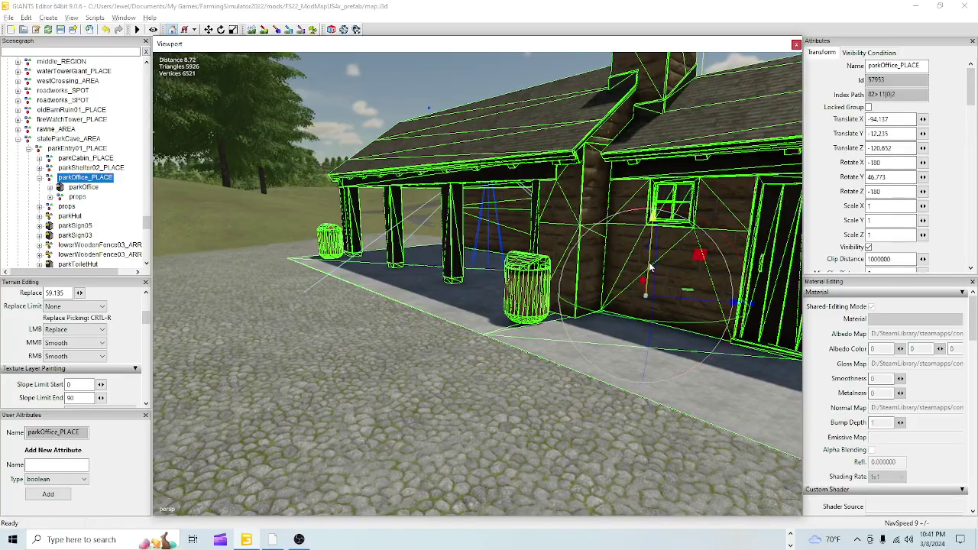
- Paint the cobblestone ground texture over the grass behind and beyond the end of the park office, widening the yard
{"action": "right_click_drag", "start_coordinate": [524, 287], "coordinate": [461, 350]}
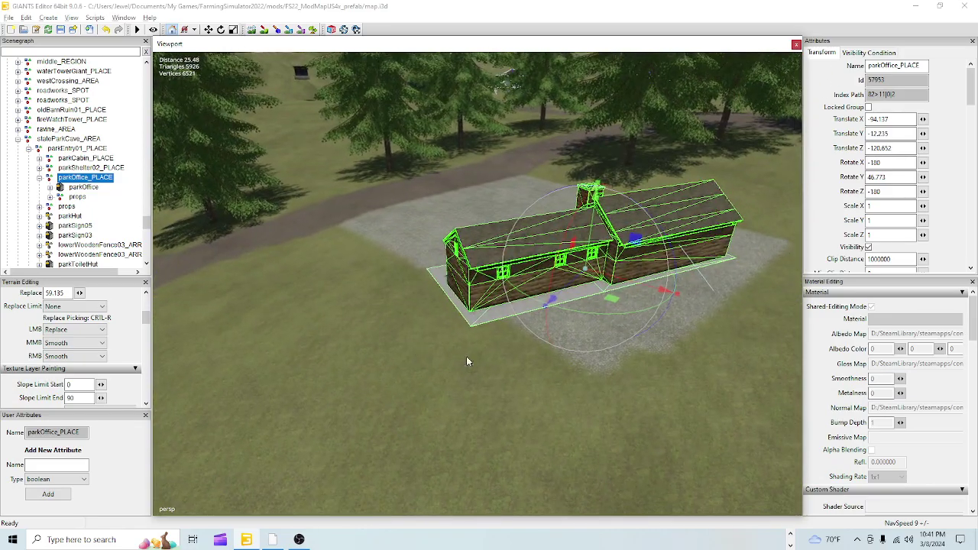
{"action": "left_click", "coordinate": [264, 31]}
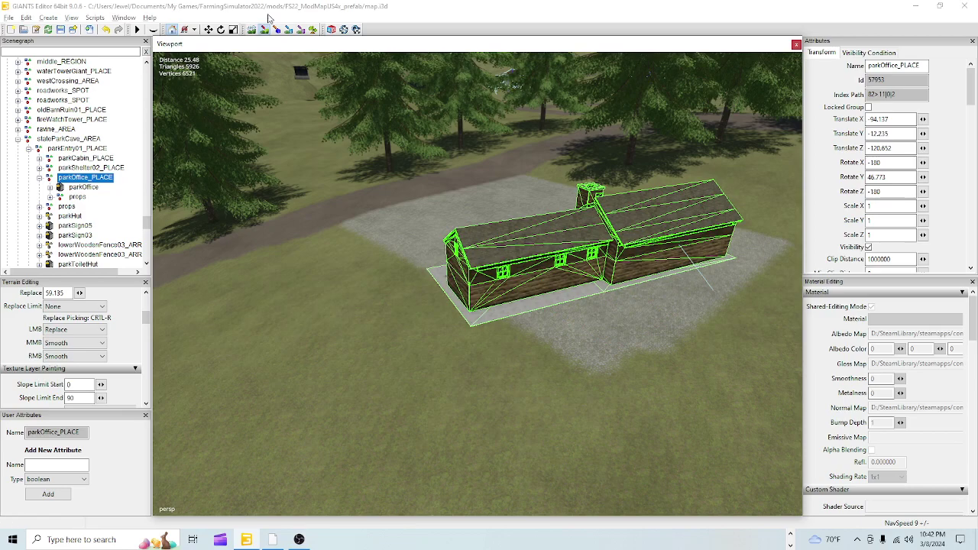
{"action": "left_click", "coordinate": [264, 30]}
{"action": "left_click_drag", "start_coordinate": [258, 36], "coordinate": [259, 40]}
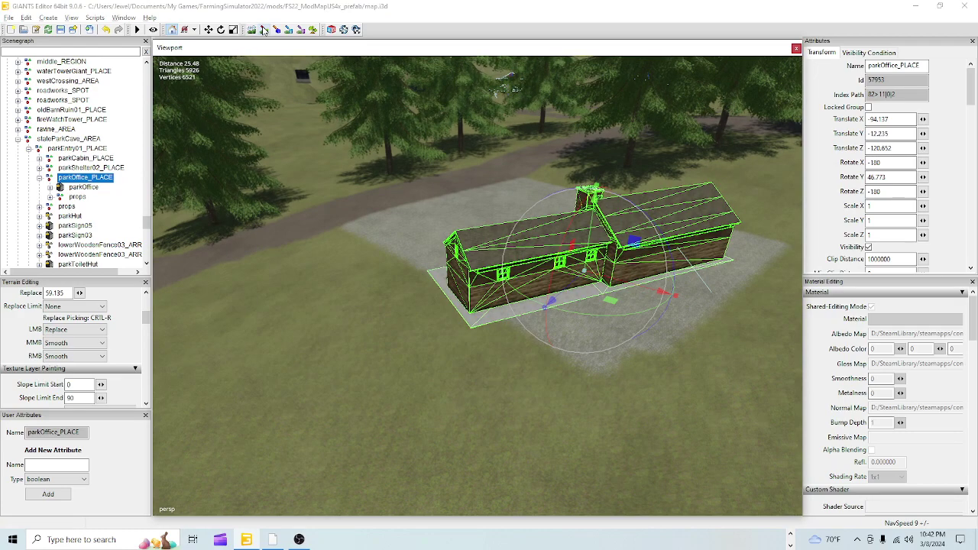
{"action": "left_click", "coordinate": [263, 30]}
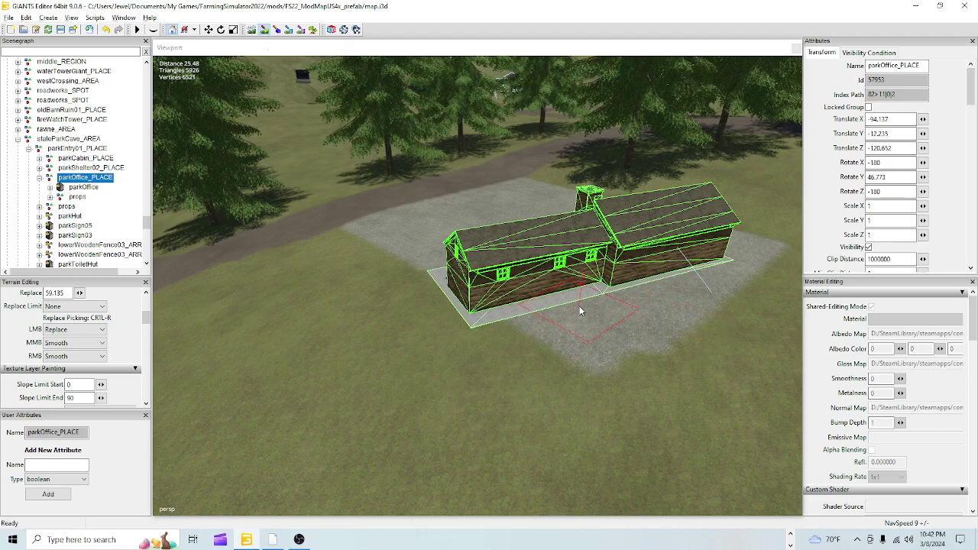
{"action": "left_click_drag", "start_coordinate": [612, 334], "coordinate": [619, 319]}
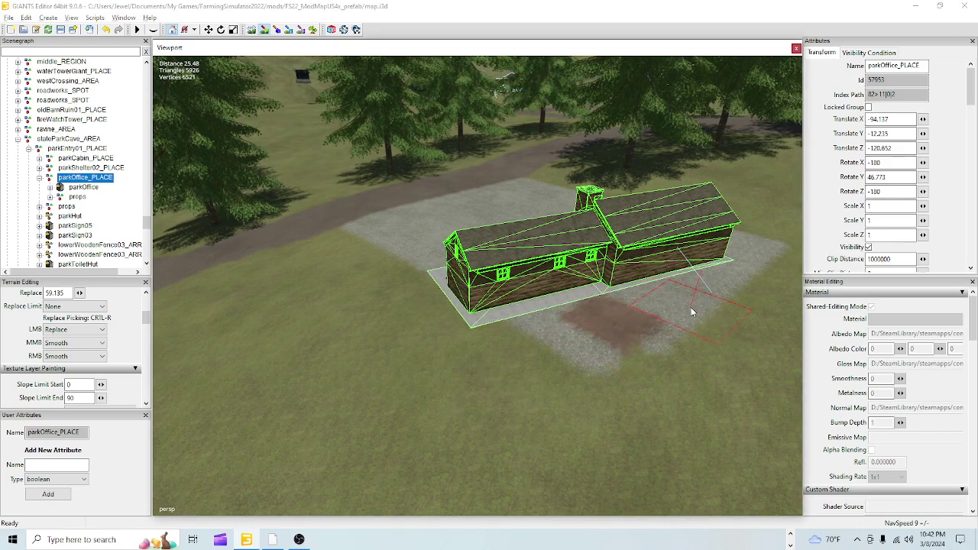
{"action": "left_click_drag", "start_coordinate": [667, 314], "coordinate": [613, 326]}
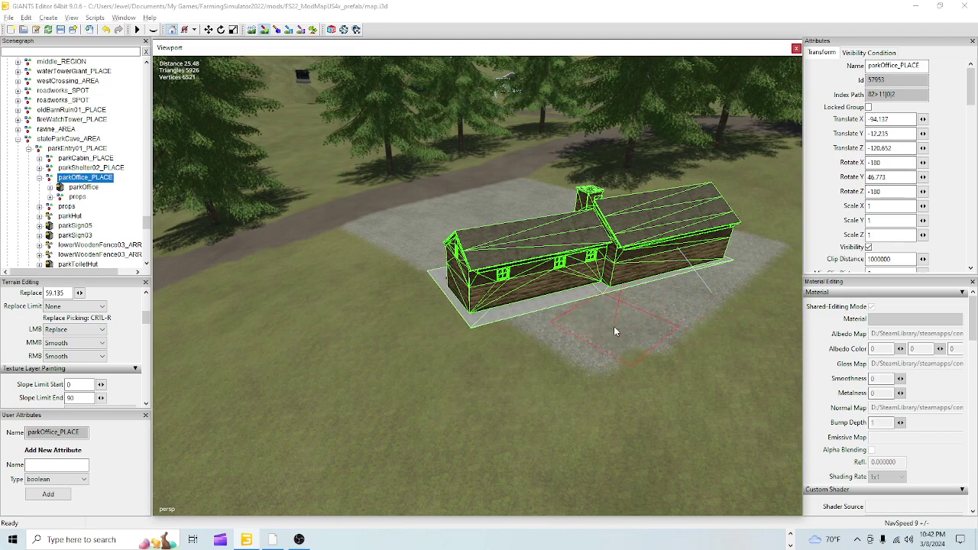
{"action": "left_click", "coordinate": [65, 329]}
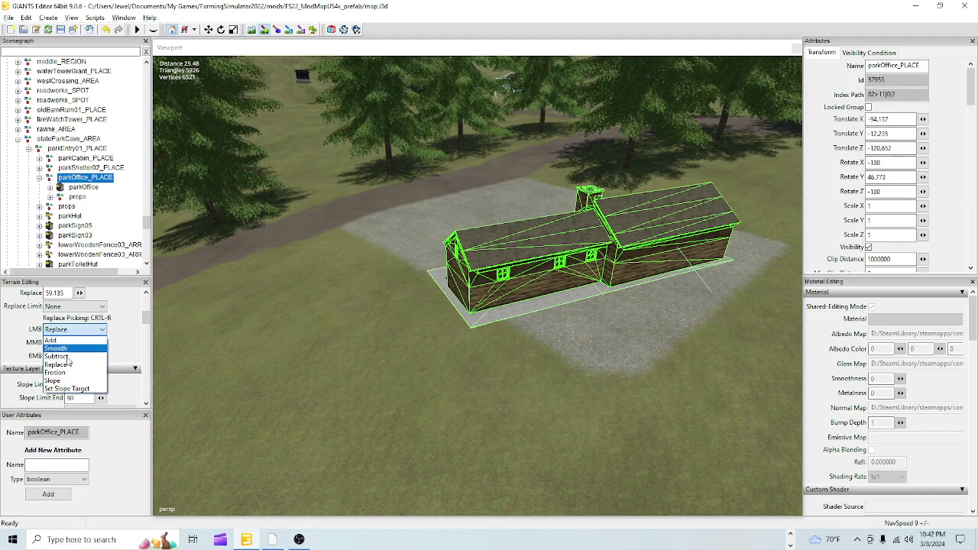
{"action": "left_click", "coordinate": [123, 334]}
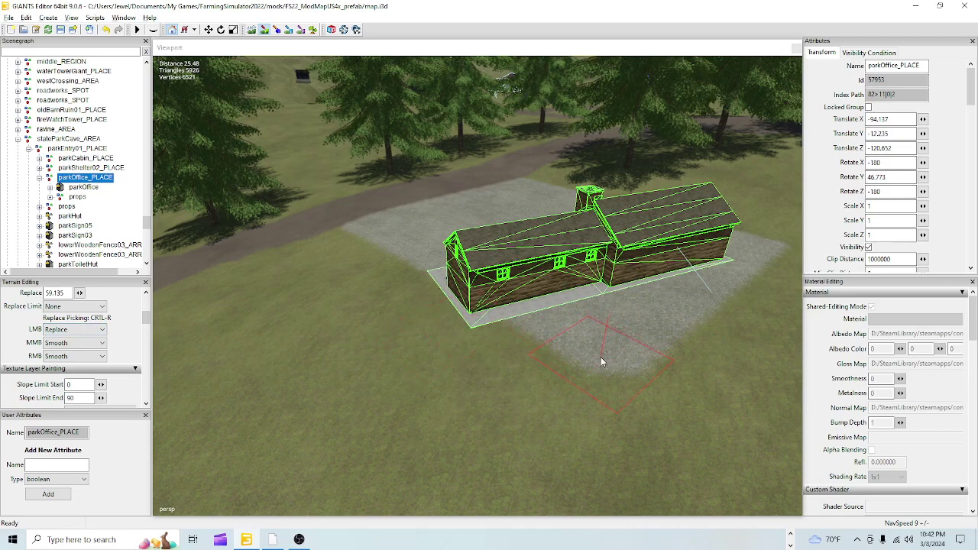
{"action": "mouse_move", "coordinate": [589, 357]}
{"action": "left_mouse_down"}
{"action": "mouse_move", "coordinate": [546, 397]}
{"action": "mouse_move", "coordinate": [506, 349]}
{"action": "mouse_move", "coordinate": [494, 356]}
{"action": "mouse_move", "coordinate": [449, 312]}
{"action": "mouse_move", "coordinate": [346, 244]}
{"action": "mouse_move", "coordinate": [345, 256]}
{"action": "mouse_move", "coordinate": [334, 247]}
{"action": "mouse_move", "coordinate": [325, 254]}
{"action": "left_mouse_up"}
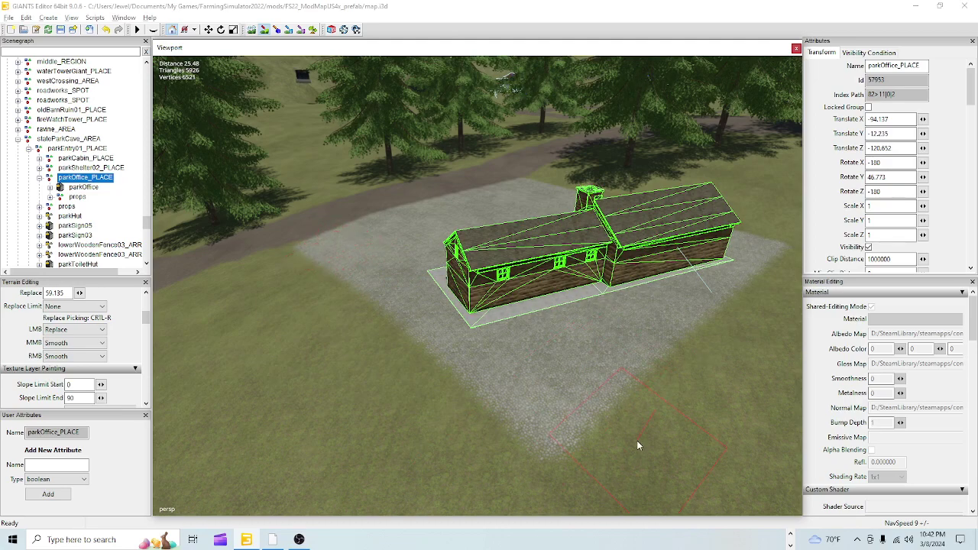
{"action": "left_click", "coordinate": [262, 29]}
- Pick 60.858 as the terrain Replace height and smooth the dirt road around the grass wedge at the fork
{"action": "left_click_drag", "start_coordinate": [610, 294], "coordinate": [492, 275], "text": "alt"}
{"action": "scroll", "coordinate": [346, 406], "scroll_direction": "up", "scroll_amount": 5}
{"action": "left_click_drag", "start_coordinate": [578, 288], "coordinate": [556, 253], "text": "alt"}
{"action": "scroll", "coordinate": [556, 252], "scroll_direction": "up", "scroll_amount": 3}
{"action": "right_click_drag", "start_coordinate": [556, 256], "coordinate": [695, 276]}
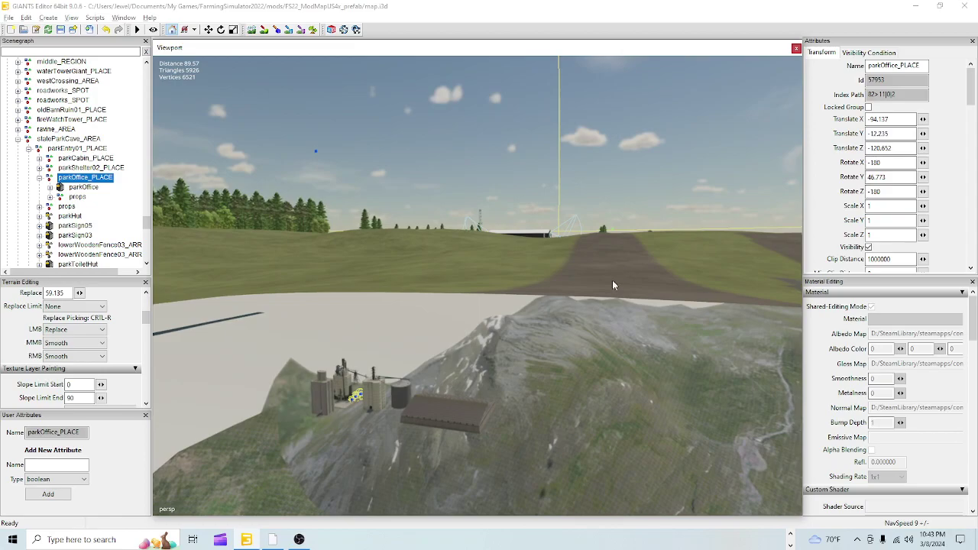
{"action": "left_click_drag", "start_coordinate": [613, 276], "coordinate": [549, 345], "text": "alt"}
{"action": "scroll", "coordinate": [549, 346], "scroll_direction": "up", "scroll_amount": 3}
{"action": "left_click_drag", "start_coordinate": [467, 303], "coordinate": [928, 321], "text": "alt"}
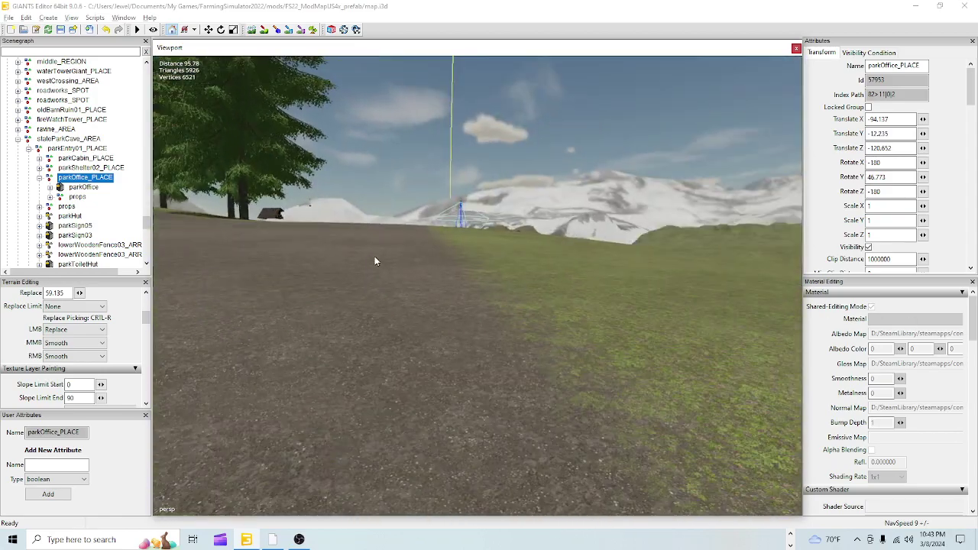
{"action": "middle_click_drag", "start_coordinate": [358, 269], "coordinate": [459, 289], "text": "alt"}
{"action": "left_click_drag", "start_coordinate": [460, 288], "coordinate": [451, 313], "text": "alt"}
{"action": "scroll", "coordinate": [472, 352], "scroll_direction": "down", "scroll_amount": 3}
{"action": "middle_click_drag", "start_coordinate": [472, 352], "coordinate": [496, 262], "text": "alt"}
{"action": "scroll", "coordinate": [496, 262], "scroll_direction": "up", "scroll_amount": 2}
{"action": "left_click_drag", "start_coordinate": [496, 305], "coordinate": [492, 249], "text": "alt"}
{"action": "right_click_drag", "start_coordinate": [493, 249], "coordinate": [609, 245]}
{"action": "right_click_drag", "start_coordinate": [611, 321], "coordinate": [608, 348]}
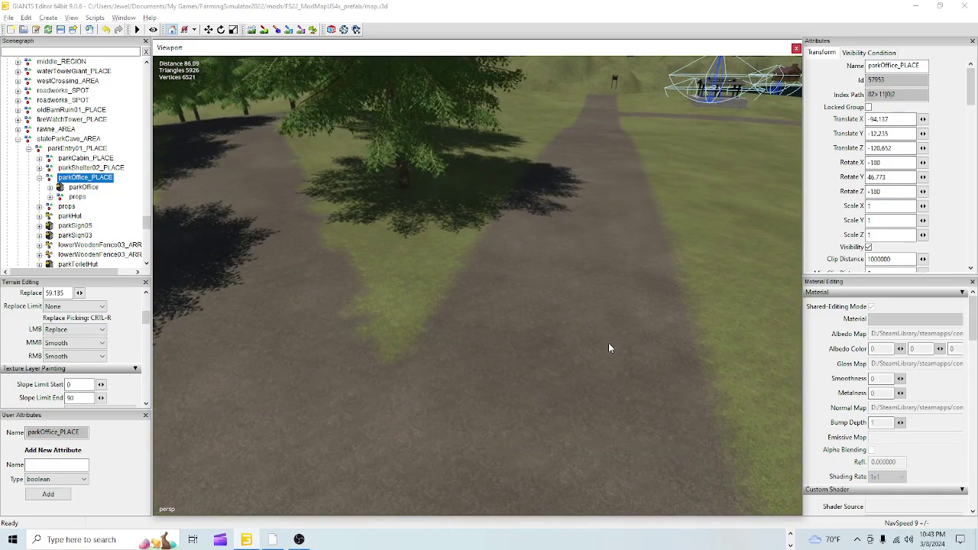
{"action": "left_click", "coordinate": [254, 31]}
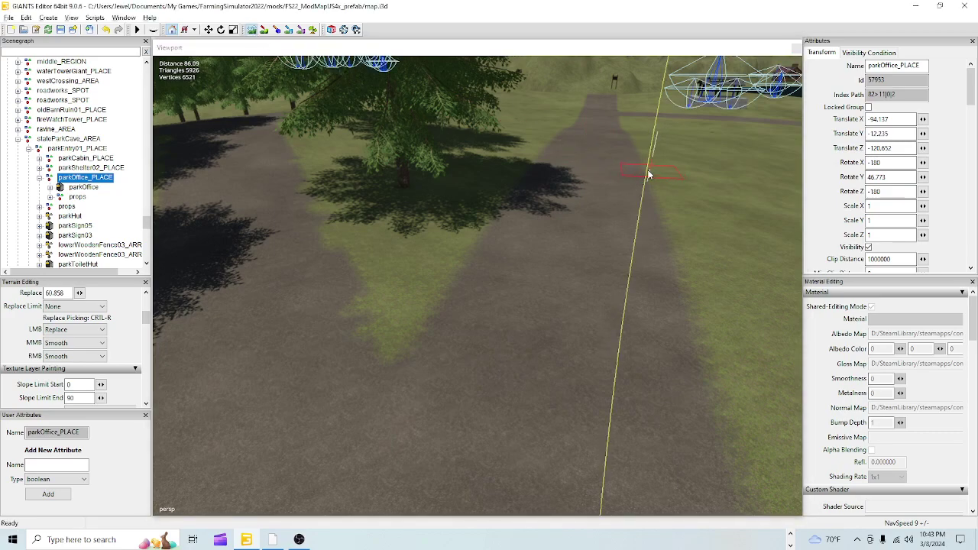
{"action": "scroll", "coordinate": [639, 174], "scroll_direction": "up", "scroll_amount": 3}
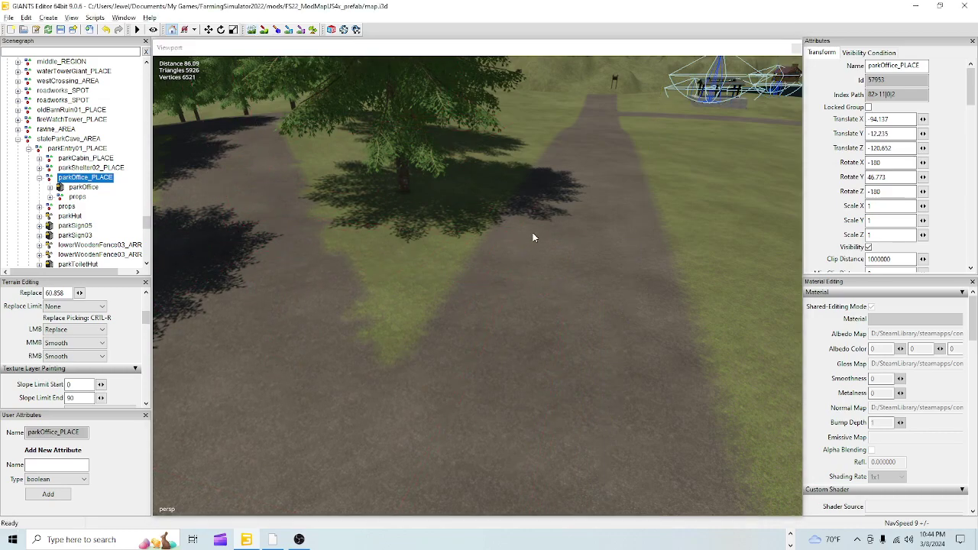
- Smooth the terrain along the dirt road branch that curves away from the fork beside the trees
{"action": "right_click_drag", "start_coordinate": [533, 233], "coordinate": [502, 304], "text": "alt"}
{"action": "left_click_drag", "start_coordinate": [502, 304], "coordinate": [519, 293], "text": "alt"}
{"action": "right_click_drag", "start_coordinate": [519, 293], "coordinate": [566, 185], "text": "alt"}
{"action": "left_click_drag", "start_coordinate": [566, 184], "coordinate": [592, 227], "text": "alt"}
{"action": "right_click_drag", "start_coordinate": [591, 228], "coordinate": [530, 370]}
{"action": "right_click_drag", "start_coordinate": [511, 240], "coordinate": [476, 399]}
{"action": "left_click", "coordinate": [252, 30]}
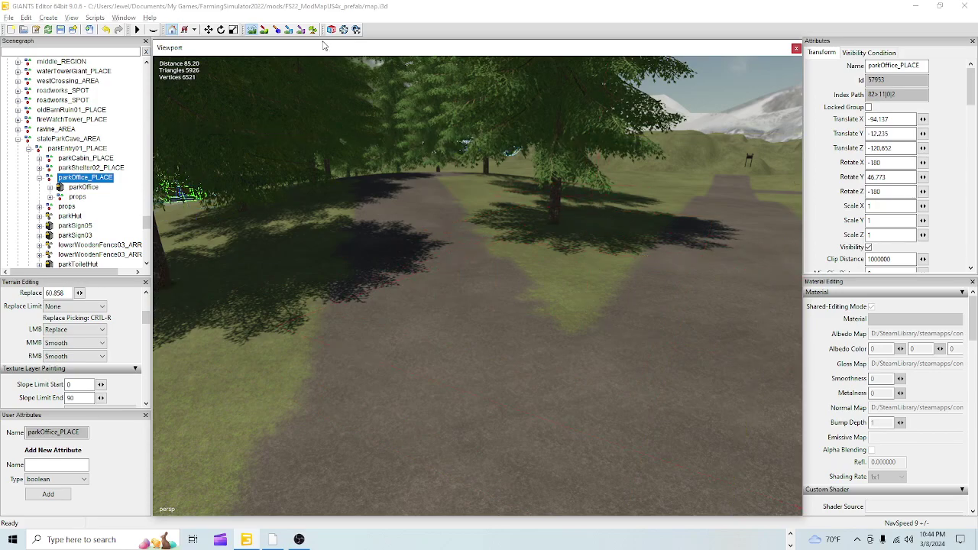
{"action": "left_click", "coordinate": [252, 31]}
- Smooth the shaded bend of the dirt road where it passes under the trees near the park office
{"action": "scroll", "coordinate": [395, 350], "scroll_direction": "up", "scroll_amount": 4}
{"action": "left_click_drag", "start_coordinate": [410, 263], "coordinate": [399, 403], "text": "alt"}
{"action": "right_click_drag", "start_coordinate": [399, 406], "coordinate": [464, 207]}
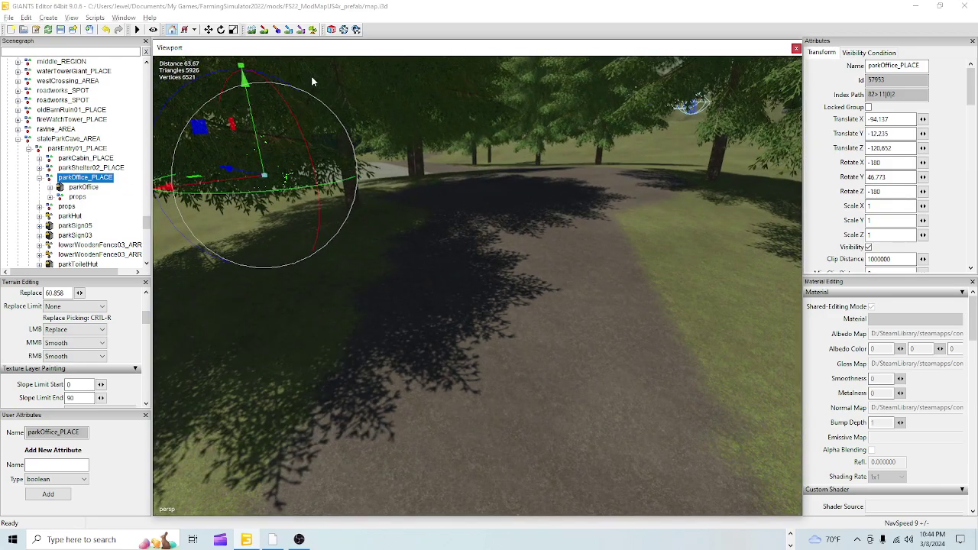
{"action": "left_click", "coordinate": [252, 30]}
{"action": "left_click", "coordinate": [476, 190]}
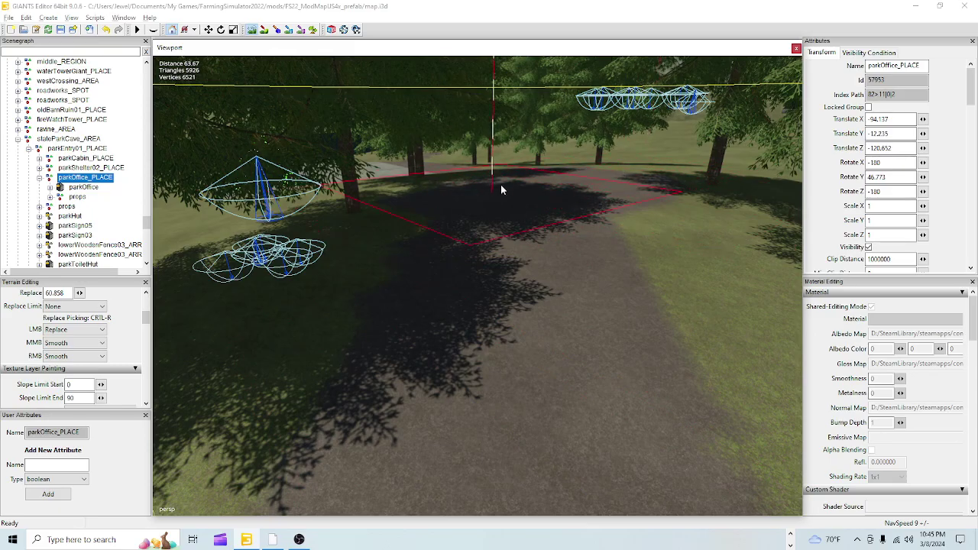
{"action": "left_click", "coordinate": [249, 32]}
- Smooth the stretch of dirt road beyond the tree shadows, where it runs back toward the road junction
{"action": "scroll", "coordinate": [520, 313], "scroll_direction": "up", "scroll_amount": 3}
{"action": "left_click_drag", "start_coordinate": [536, 288], "coordinate": [559, 233], "text": "alt"}
{"action": "scroll", "coordinate": [559, 234], "scroll_direction": "up", "scroll_amount": 2}
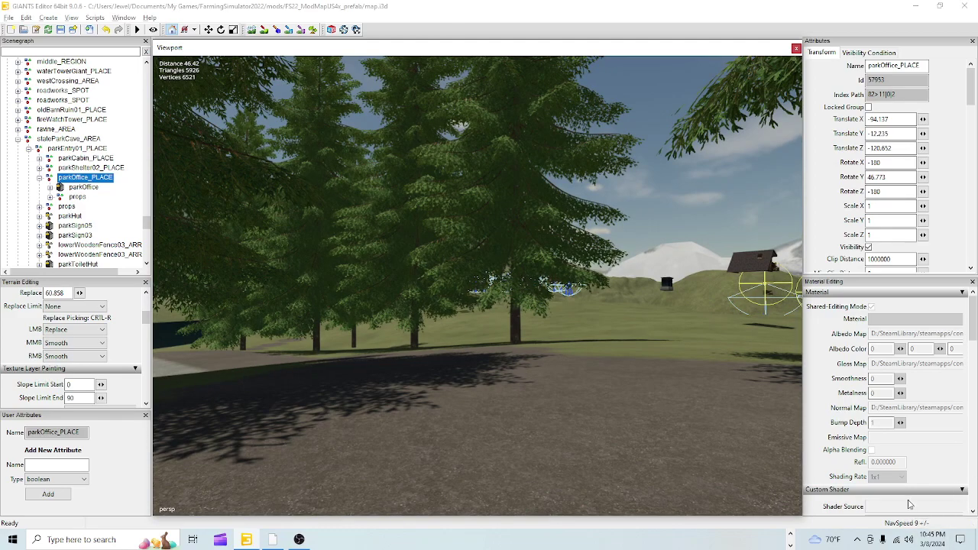
{"action": "right_click_drag", "start_coordinate": [663, 438], "coordinate": [372, 222]}
{"action": "mouse_move", "coordinate": [435, 354]}
{"action": "right_mouse_down"}
{"action": "mouse_move", "coordinate": [520, 430]}
{"action": "mouse_move", "coordinate": [563, 343]}
{"action": "mouse_move", "coordinate": [615, 360]}
{"action": "mouse_move", "coordinate": [262, 353]}
{"action": "mouse_move", "coordinate": [316, 338]}
{"action": "mouse_move", "coordinate": [328, 283]}
{"action": "mouse_move", "coordinate": [333, 326]}
{"action": "mouse_move", "coordinate": [299, 336]}
{"action": "right_mouse_up"}
{"action": "right_click_drag", "start_coordinate": [371, 303], "coordinate": [435, 269]}
{"action": "left_click", "coordinate": [251, 30]}
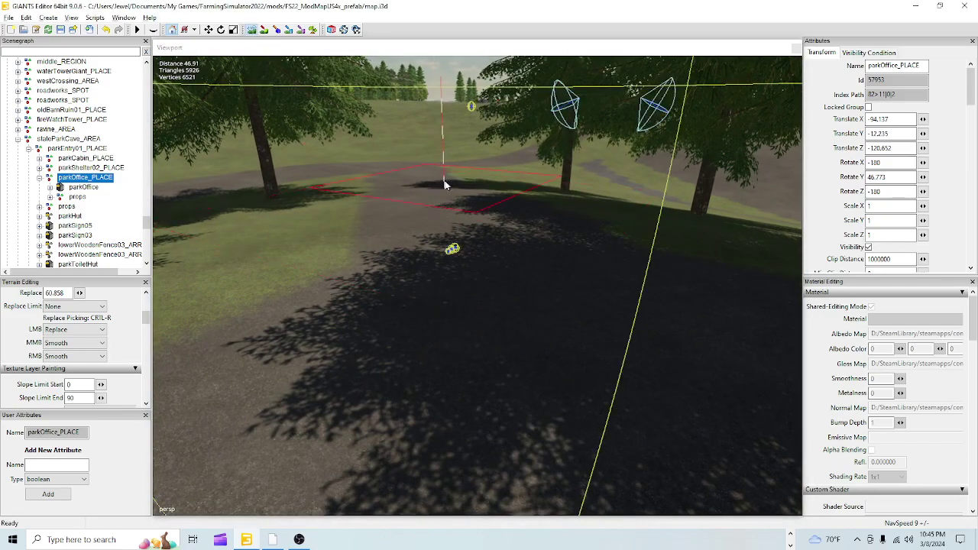
{"action": "left_click", "coordinate": [485, 198]}
{"action": "left_click_drag", "start_coordinate": [485, 197], "coordinate": [608, 219]}
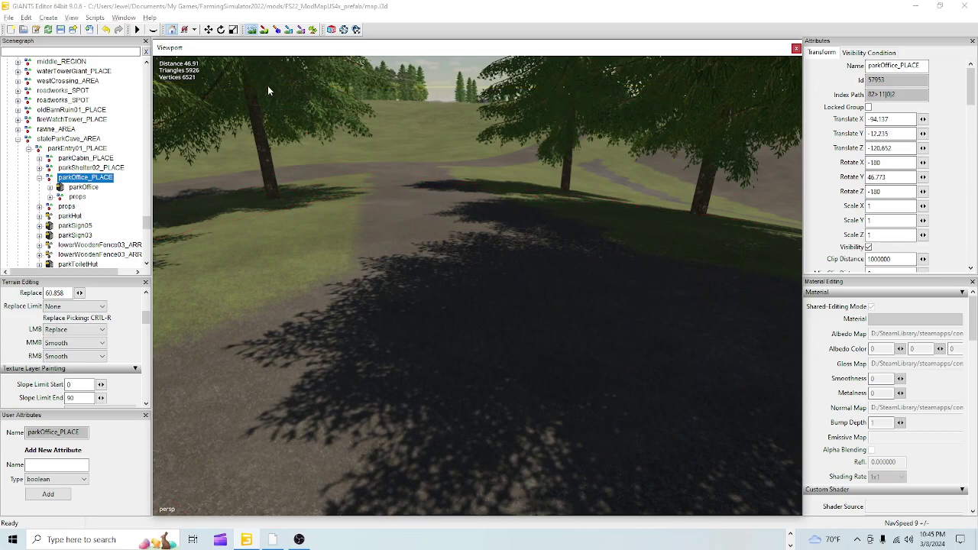
{"action": "left_click", "coordinate": [250, 30]}
- Smooth the ground where the wide dirt road narrows into the ragged-edged track heading down the grassy slope
{"action": "scroll", "coordinate": [425, 315], "scroll_direction": "up", "scroll_amount": 1}
{"action": "left_click_drag", "start_coordinate": [425, 316], "coordinate": [556, 340], "text": "alt"}
{"action": "right_click_drag", "start_coordinate": [555, 340], "coordinate": [525, 377]}
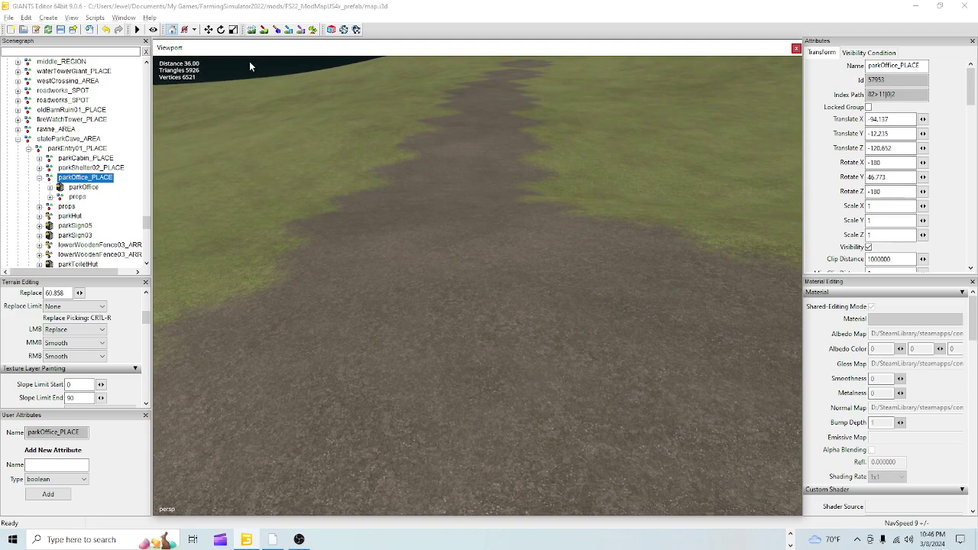
{"action": "left_click_drag", "start_coordinate": [512, 217], "coordinate": [490, 207]}
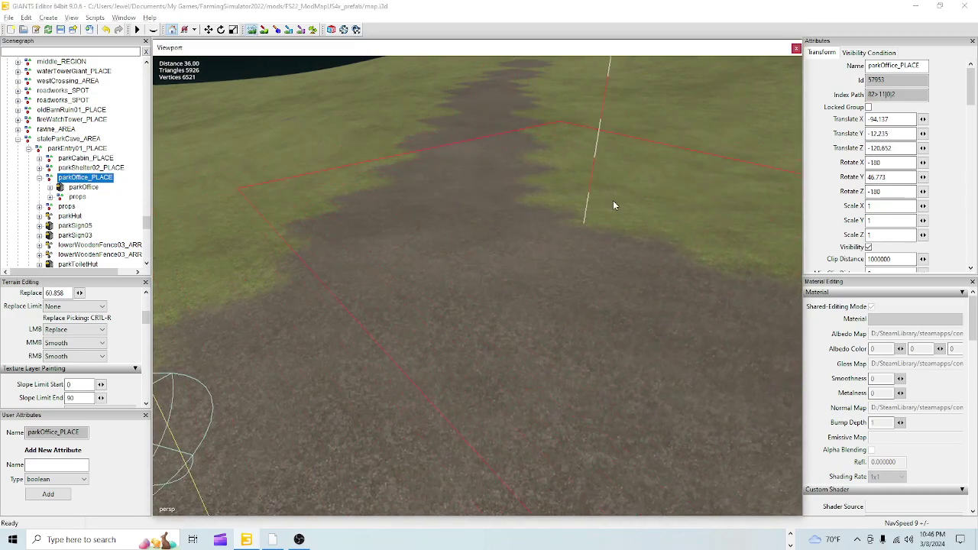
- Examine the dirt track and the open grassy slope around the park office from several sides
{"action": "right_click_drag", "start_coordinate": [323, 317], "coordinate": [542, 381], "text": "alt"}
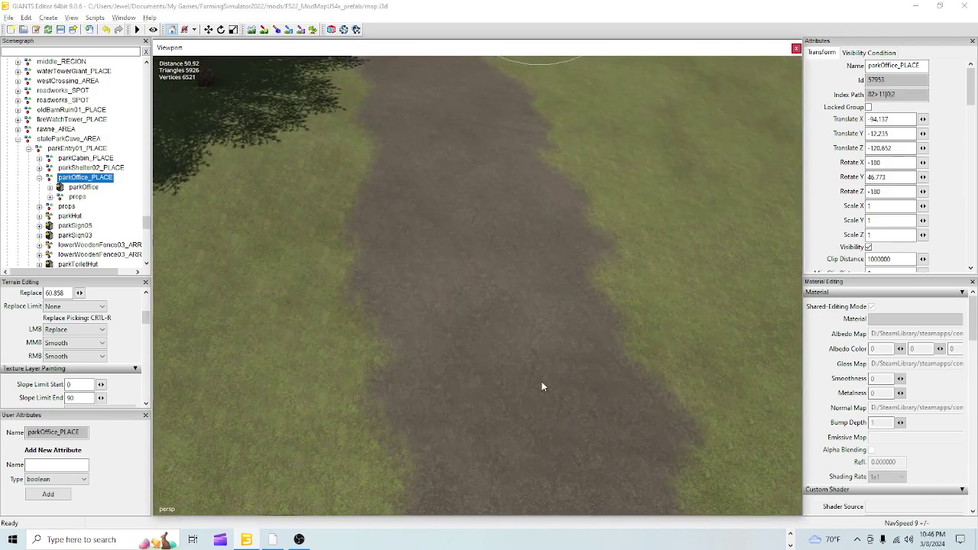
{"action": "left_click_drag", "start_coordinate": [543, 382], "coordinate": [548, 384], "text": "alt"}
{"action": "mouse_move", "coordinate": [550, 380]}
{"action": "right_mouse_down", "text": "alt"}
{"action": "mouse_move", "coordinate": [530, 426]}
{"action": "mouse_move", "coordinate": [544, 378]}
{"action": "right_mouse_up", "text": "alt"}
{"action": "left_click_drag", "start_coordinate": [544, 377], "coordinate": [504, 334], "text": "alt"}
{"action": "right_click_drag", "start_coordinate": [504, 339], "coordinate": [517, 280]}
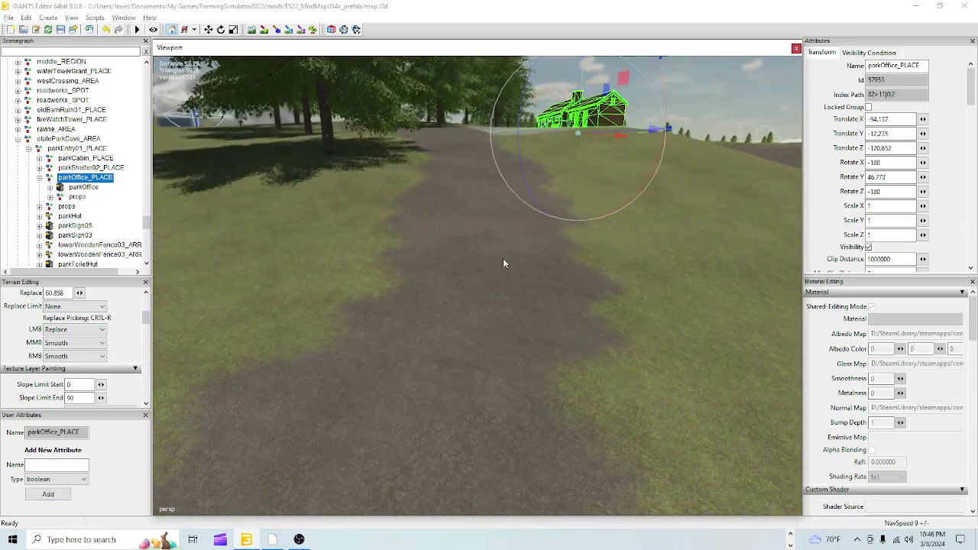
{"action": "left_click_drag", "start_coordinate": [512, 421], "coordinate": [383, 489], "text": "alt"}
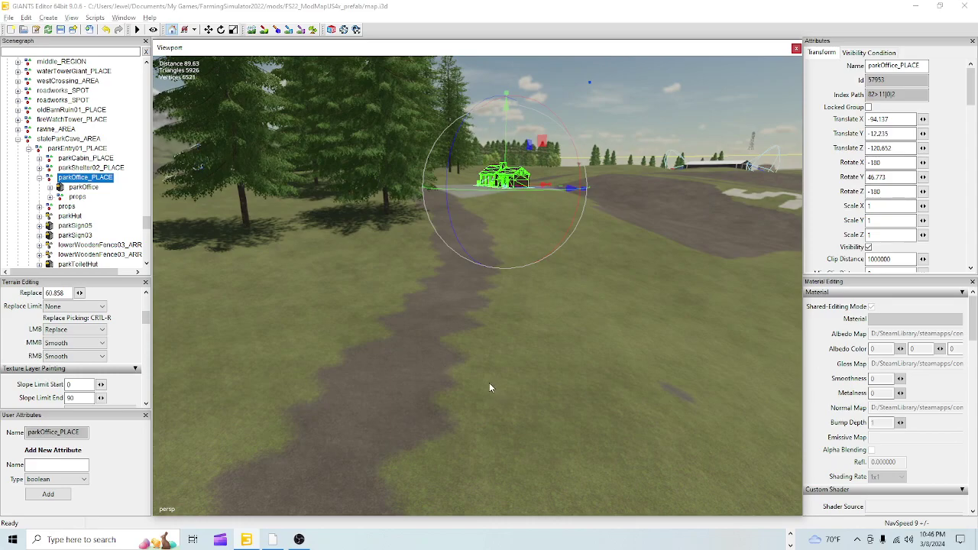
{"action": "right_click_drag", "start_coordinate": [549, 403], "coordinate": [604, 290]}
{"action": "left_click_drag", "start_coordinate": [604, 290], "coordinate": [493, 412], "text": "alt"}
{"action": "right_click_drag", "start_coordinate": [493, 413], "coordinate": [521, 260]}
{"action": "left_click_drag", "start_coordinate": [557, 416], "coordinate": [630, 407], "text": "alt"}
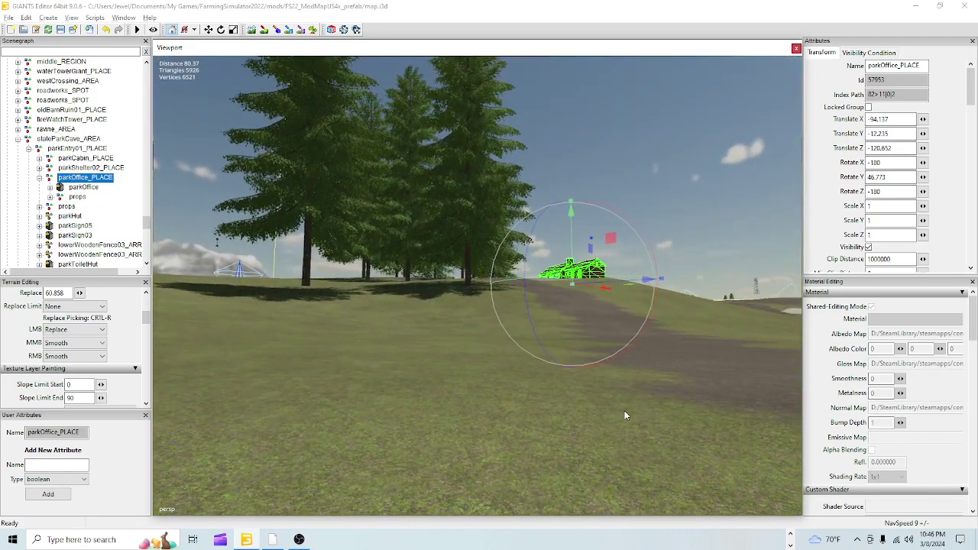
{"action": "scroll", "coordinate": [604, 378], "scroll_direction": "up", "scroll_amount": 2}
{"action": "scroll", "coordinate": [499, 391], "scroll_direction": "down", "scroll_amount": 2}
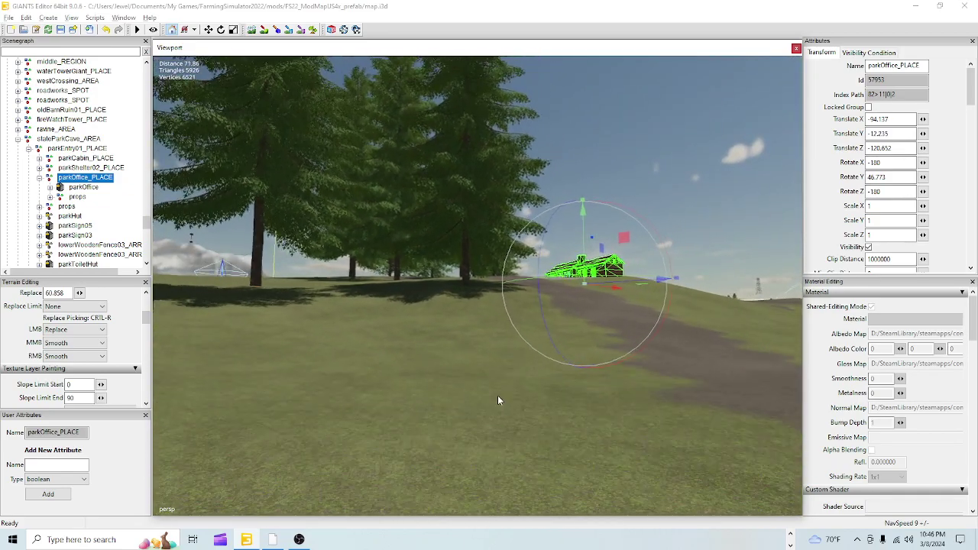
{"action": "left_click_drag", "start_coordinate": [469, 457], "coordinate": [508, 413], "text": "alt"}
{"action": "right_click_drag", "start_coordinate": [508, 410], "coordinate": [573, 334]}
{"action": "right_click_drag", "start_coordinate": [697, 289], "coordinate": [522, 311]}
{"action": "right_click_drag", "start_coordinate": [192, 327], "coordinate": [475, 374]}
{"action": "right_click_drag", "start_coordinate": [539, 377], "coordinate": [780, 360]}
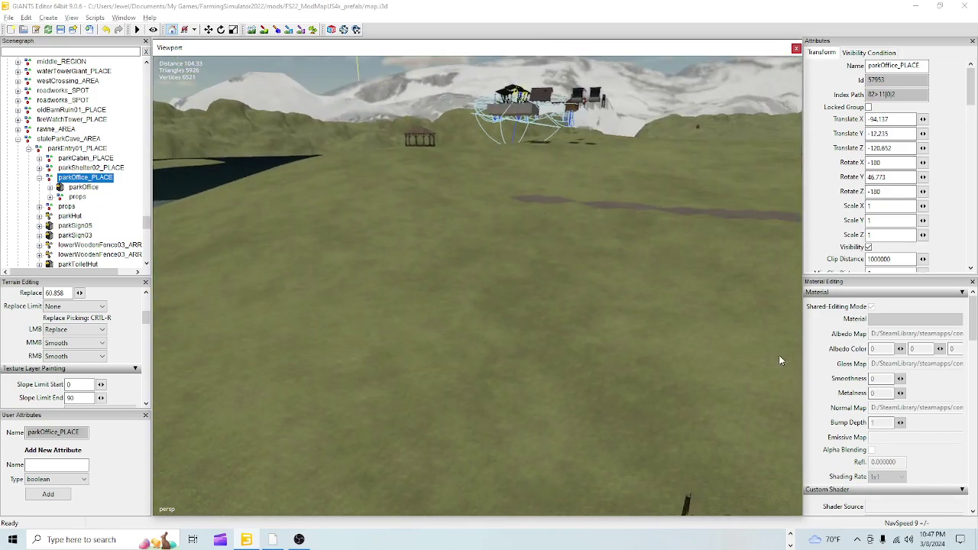
- Duplicate the parkShelter01_PLACE group and place the copy on the open grass at Translate -112.316, -16.333, -169.292
{"action": "left_click", "coordinate": [417, 134]}
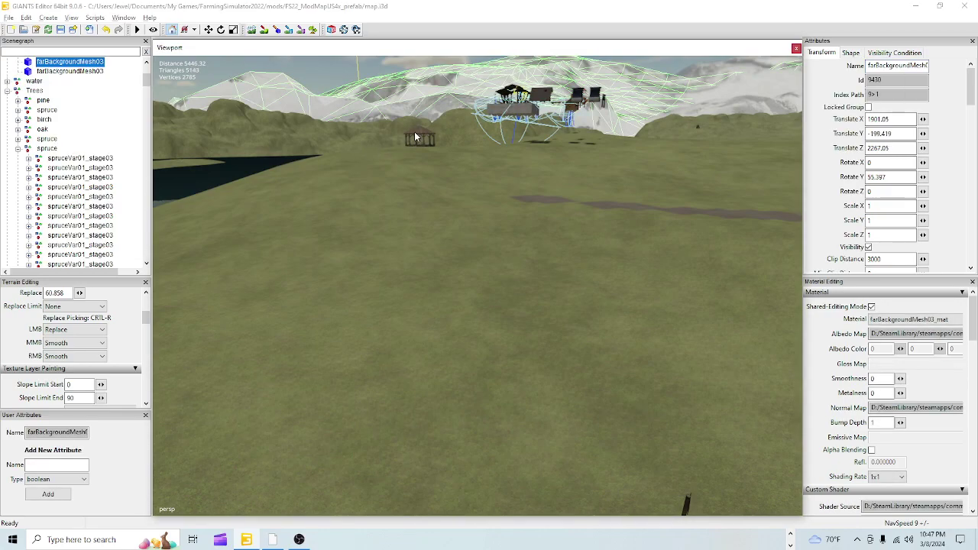
{"action": "left_click", "coordinate": [416, 136]}
{"action": "left_click", "coordinate": [80, 245]}
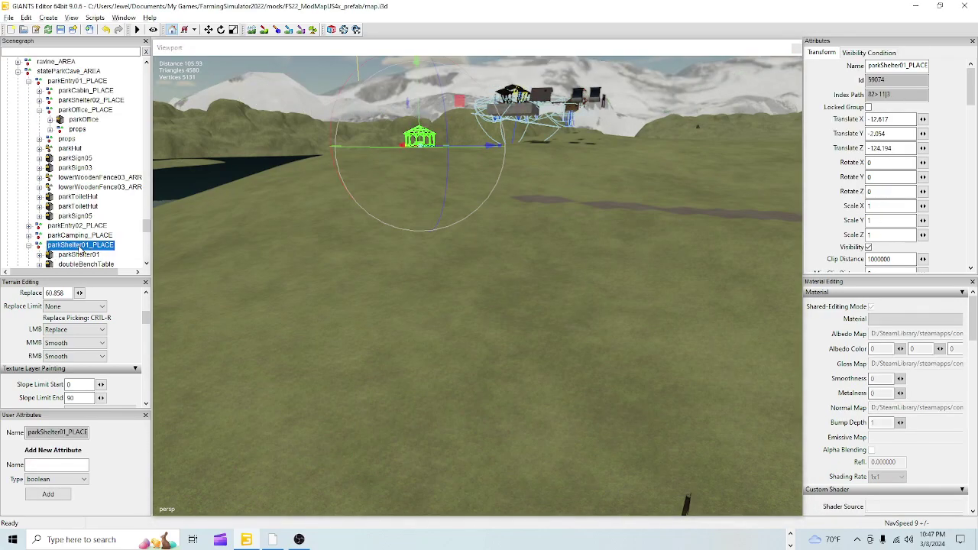
{"action": "left_click_drag", "start_coordinate": [366, 297], "coordinate": [355, 303], "text": "alt"}
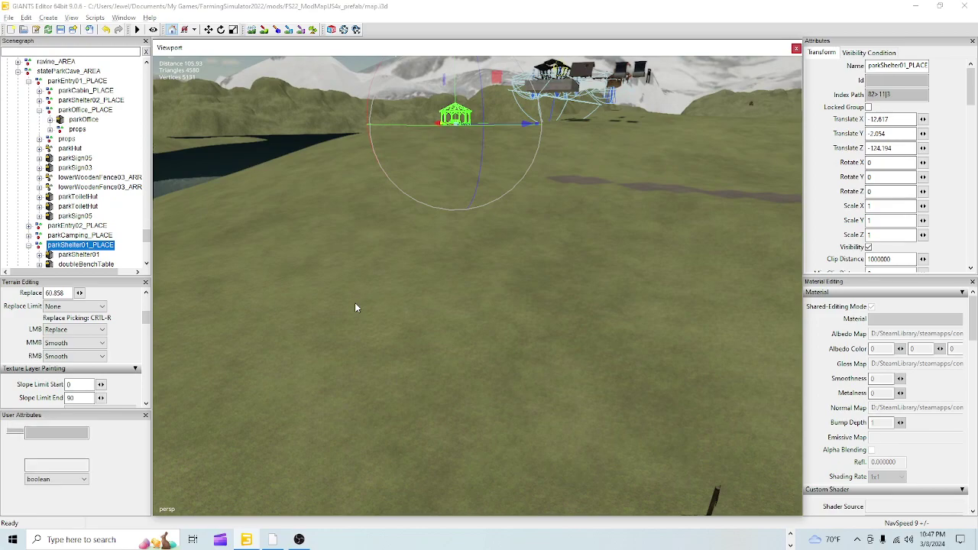
{"action": "key", "text": "ctrl+d"}
{"action": "middle_click_drag", "start_coordinate": [432, 309], "coordinate": [346, 259]}
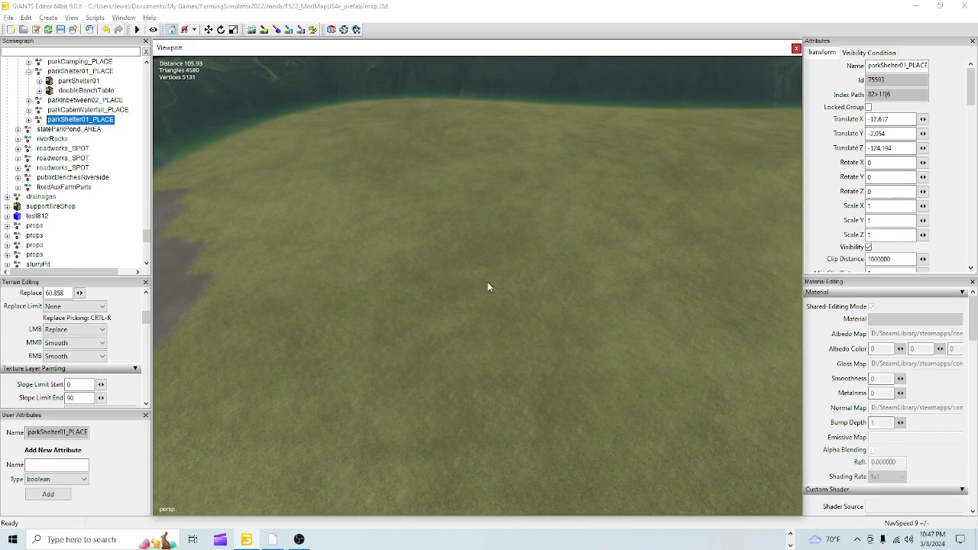
{"action": "key", "text": "ctrl+b"}
{"action": "scroll", "coordinate": [553, 315], "scroll_direction": "up", "scroll_amount": 6}
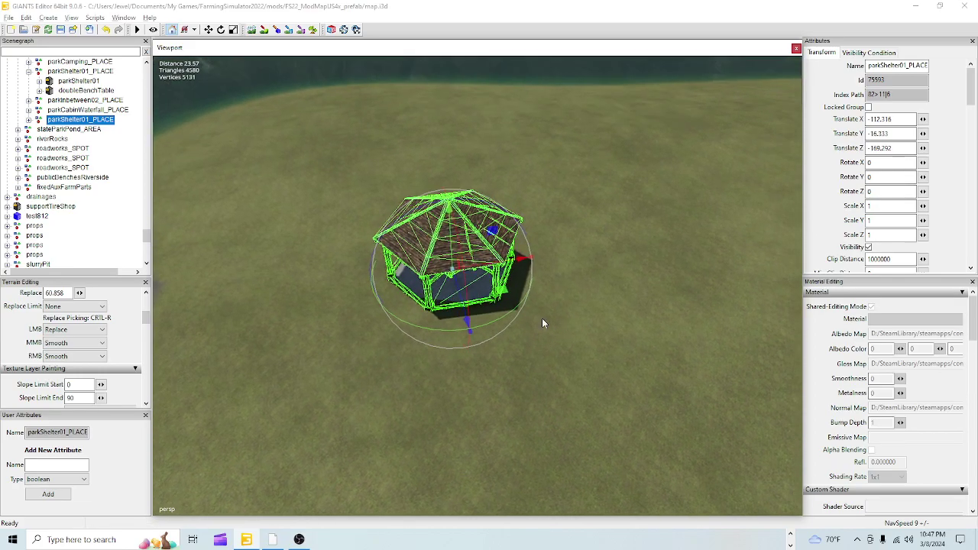
- Examine the copied park shelter's posts, floor edge and picnic table against the surrounding grass from several sides
{"action": "middle_click_drag", "start_coordinate": [554, 304], "coordinate": [595, 285]}
{"action": "scroll", "coordinate": [594, 286], "scroll_direction": "up", "scroll_amount": 5}
{"action": "left_click_drag", "start_coordinate": [594, 286], "coordinate": [458, 322], "text": "alt"}
{"action": "scroll", "coordinate": [535, 249], "scroll_direction": "down", "scroll_amount": 3}
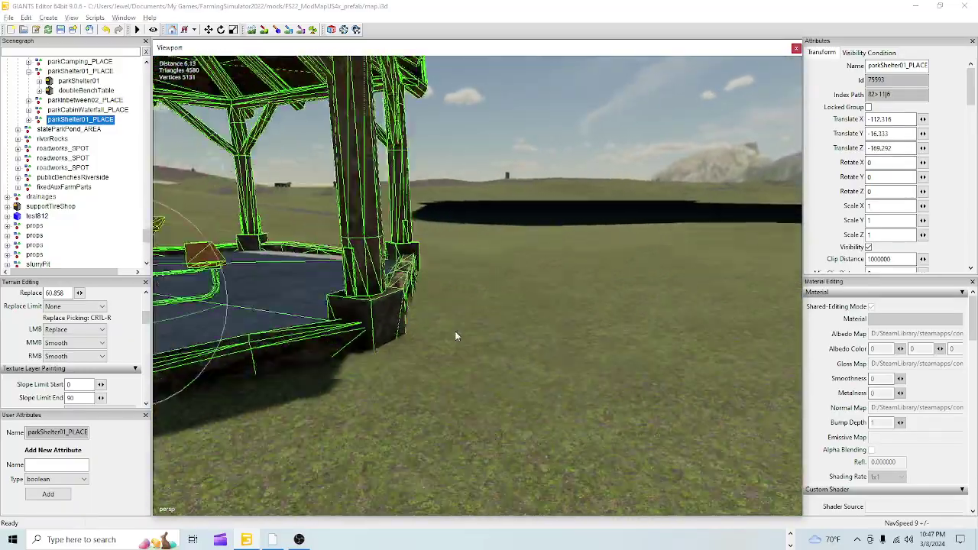
{"action": "scroll", "coordinate": [428, 375], "scroll_direction": "down", "scroll_amount": 6}
{"action": "scroll", "coordinate": [437, 344], "scroll_direction": "up", "scroll_amount": 1}
{"action": "scroll", "coordinate": [453, 283], "scroll_direction": "up", "scroll_amount": 5}
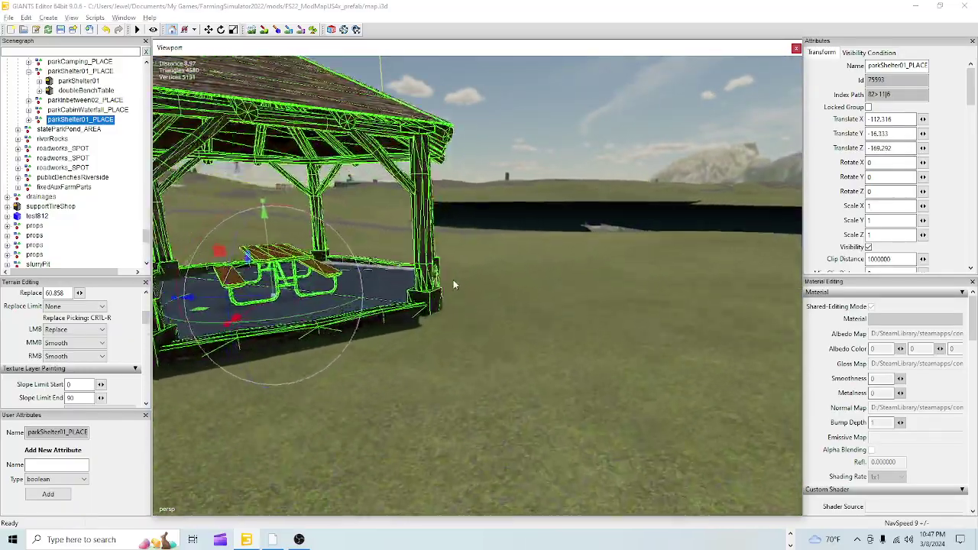
{"action": "left_click_drag", "start_coordinate": [460, 292], "coordinate": [284, 293], "text": "alt"}
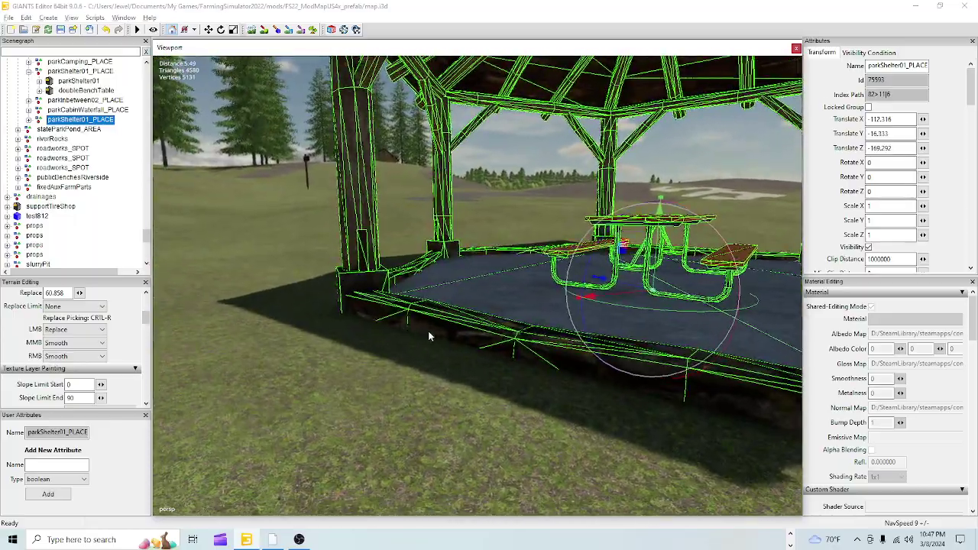
{"action": "middle_click_drag", "start_coordinate": [452, 349], "coordinate": [481, 352]}
{"action": "scroll", "coordinate": [507, 356], "scroll_direction": "up", "scroll_amount": 3}
{"action": "left_click_drag", "start_coordinate": [480, 347], "coordinate": [562, 336], "text": "alt"}
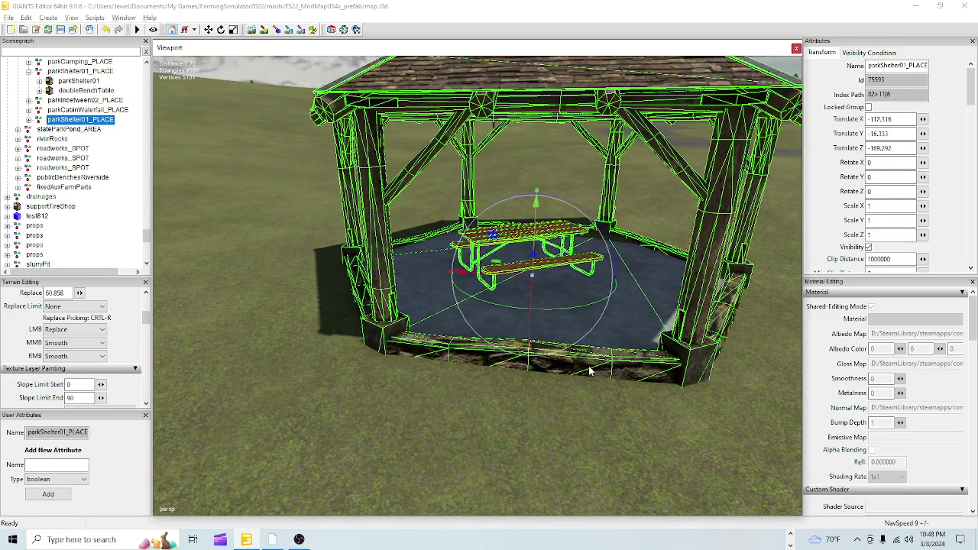
- Survey the grassy slope, the dirt track and the lakeshore around the copied shelter
{"action": "middle_click_drag", "start_coordinate": [566, 375], "coordinate": [353, 284]}
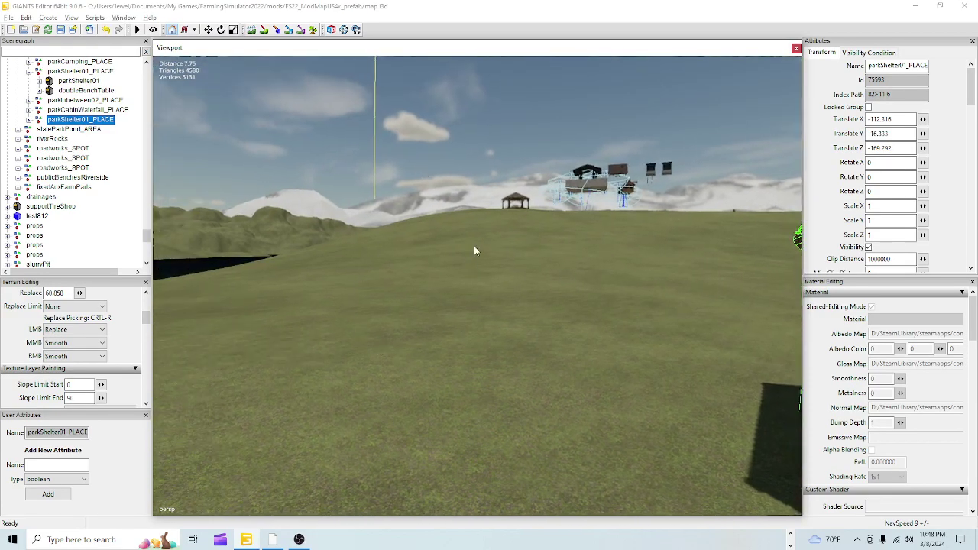
{"action": "key", "text": "f"}
{"action": "middle_click_drag", "start_coordinate": [580, 340], "coordinate": [605, 391]}
{"action": "middle_click_drag", "start_coordinate": [440, 375], "coordinate": [452, 242]}
{"action": "left_click_drag", "start_coordinate": [557, 342], "coordinate": [528, 359], "text": "alt"}
{"action": "scroll", "coordinate": [585, 273], "scroll_direction": "down", "scroll_amount": 4}
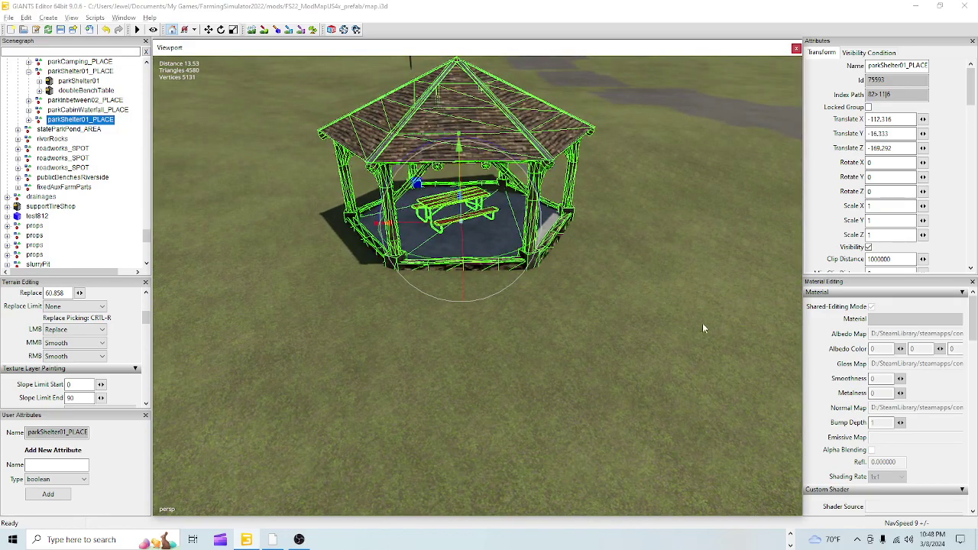
{"action": "middle_click_drag", "start_coordinate": [549, 357], "coordinate": [660, 342]}
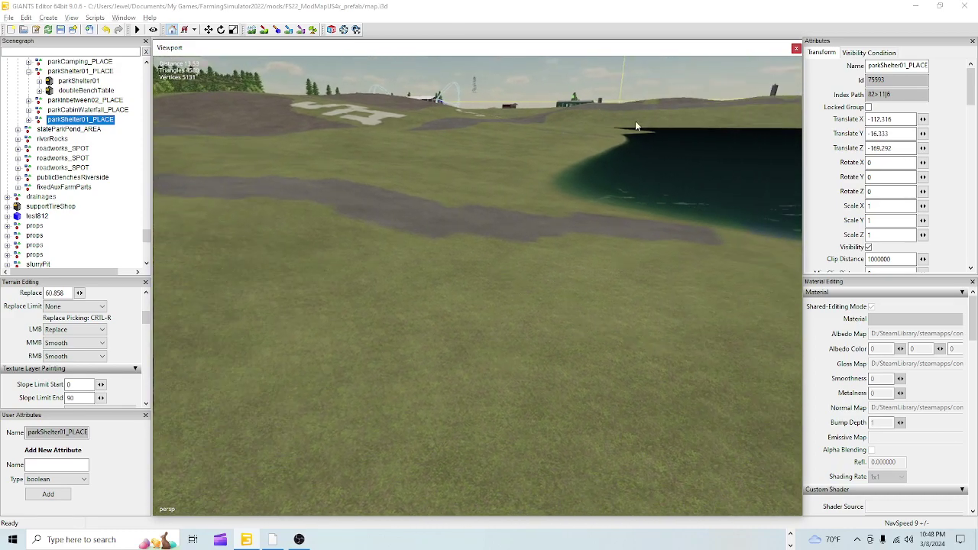
{"action": "middle_click_drag", "start_coordinate": [521, 349], "coordinate": [421, 349]}
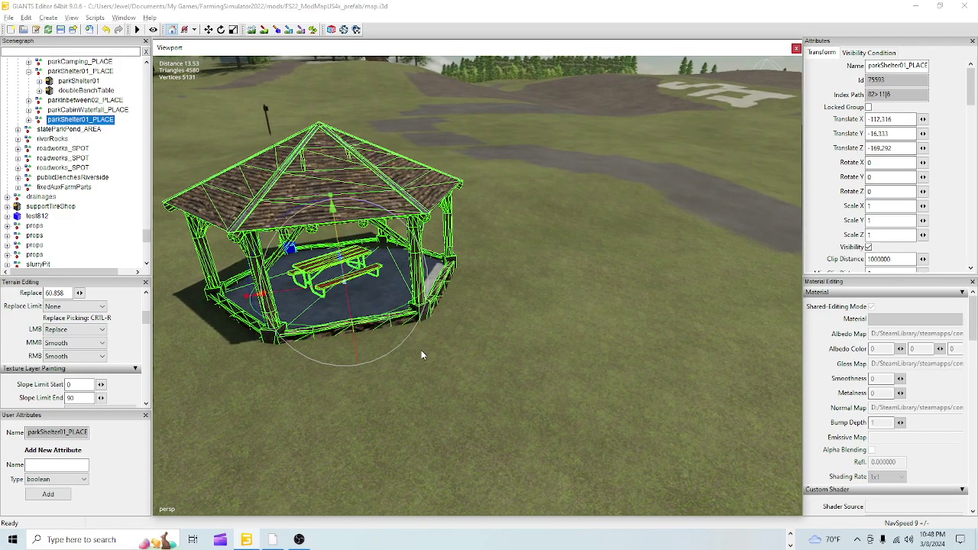
{"action": "middle_click_drag", "start_coordinate": [632, 362], "coordinate": [506, 358]}
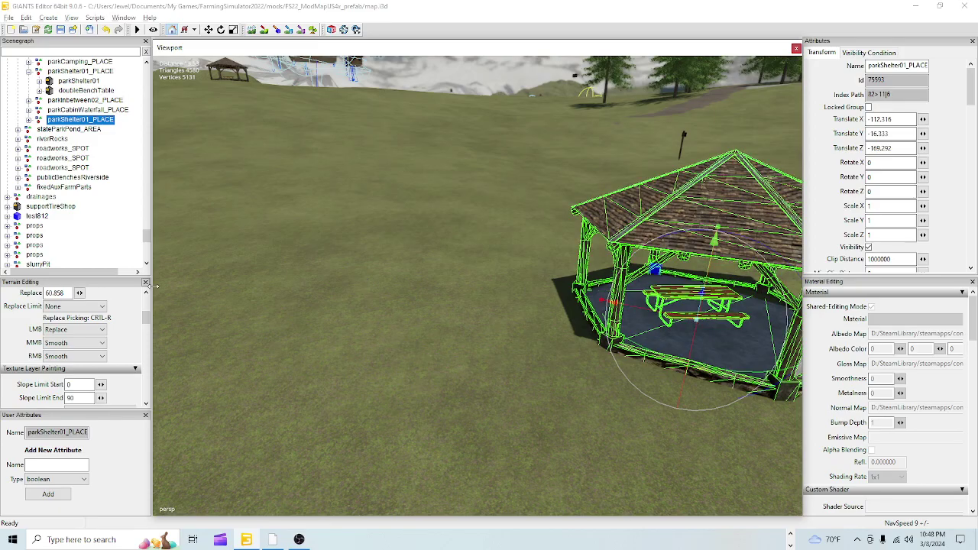
{"action": "left_click_drag", "start_coordinate": [397, 261], "coordinate": [386, 337], "text": "alt"}
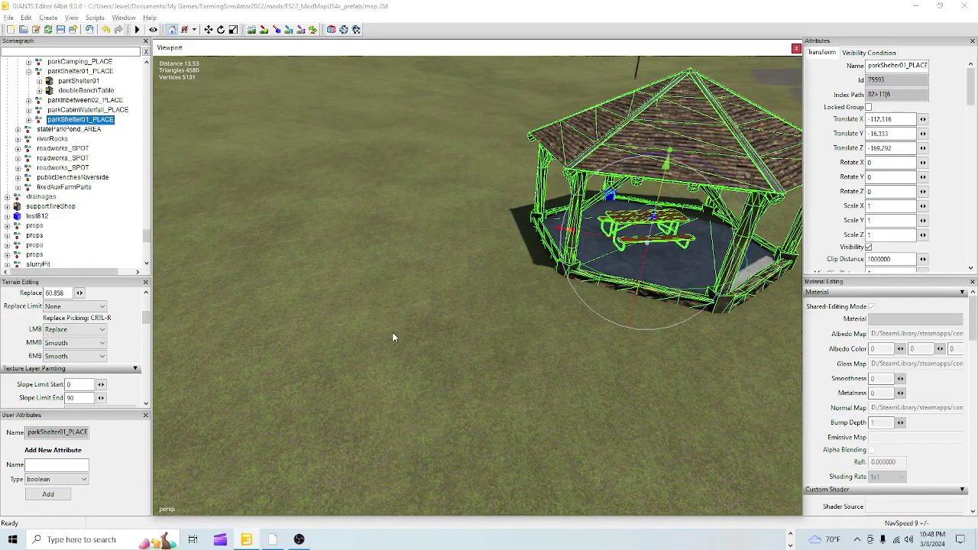
- Inspect up close how the copied shelter's stone base meets the ground on each side
{"action": "right_click_drag", "start_coordinate": [449, 378], "coordinate": [436, 363], "text": "alt"}
{"action": "left_click_drag", "start_coordinate": [435, 363], "coordinate": [507, 337], "text": "alt"}
{"action": "middle_click_drag", "start_coordinate": [507, 337], "coordinate": [504, 342]}
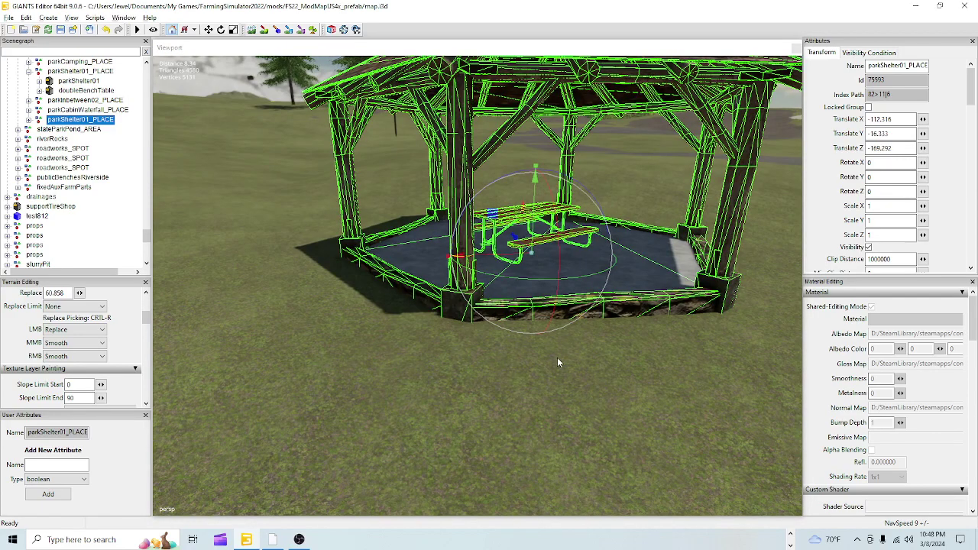
{"action": "left_click_drag", "start_coordinate": [558, 362], "coordinate": [493, 347], "text": "alt"}
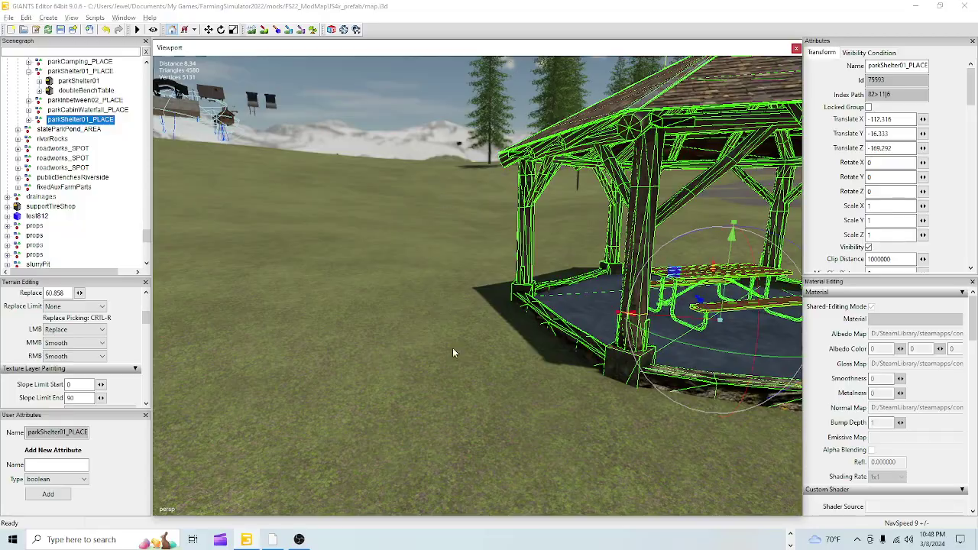
{"action": "left_click_drag", "start_coordinate": [443, 349], "coordinate": [808, 345], "text": "alt"}
{"action": "left_click_drag", "start_coordinate": [425, 336], "coordinate": [387, 308], "text": "alt"}
{"action": "right_click_drag", "start_coordinate": [387, 308], "coordinate": [443, 302], "text": "alt"}
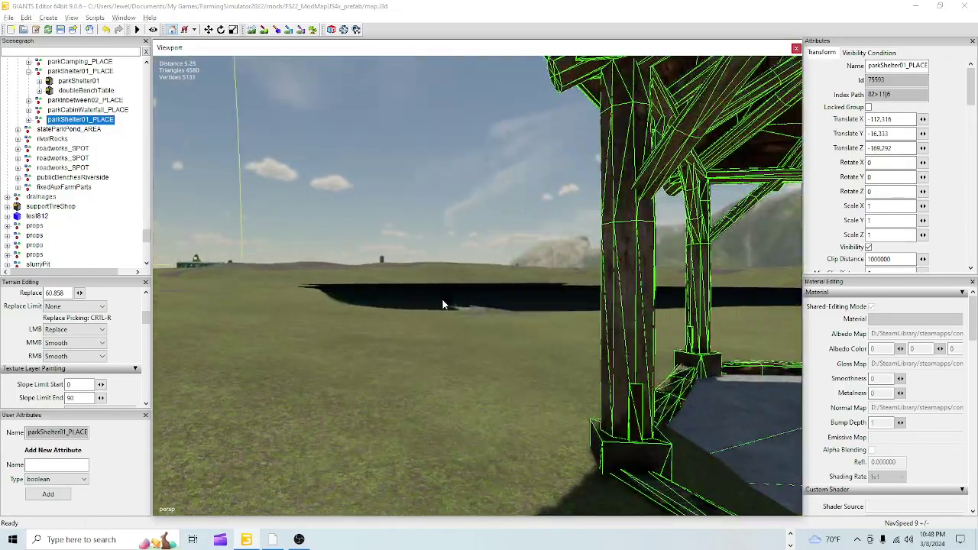
{"action": "left_click_drag", "start_coordinate": [443, 303], "coordinate": [586, 340], "text": "alt"}
{"action": "right_click_drag", "start_coordinate": [585, 336], "coordinate": [547, 382], "text": "alt"}
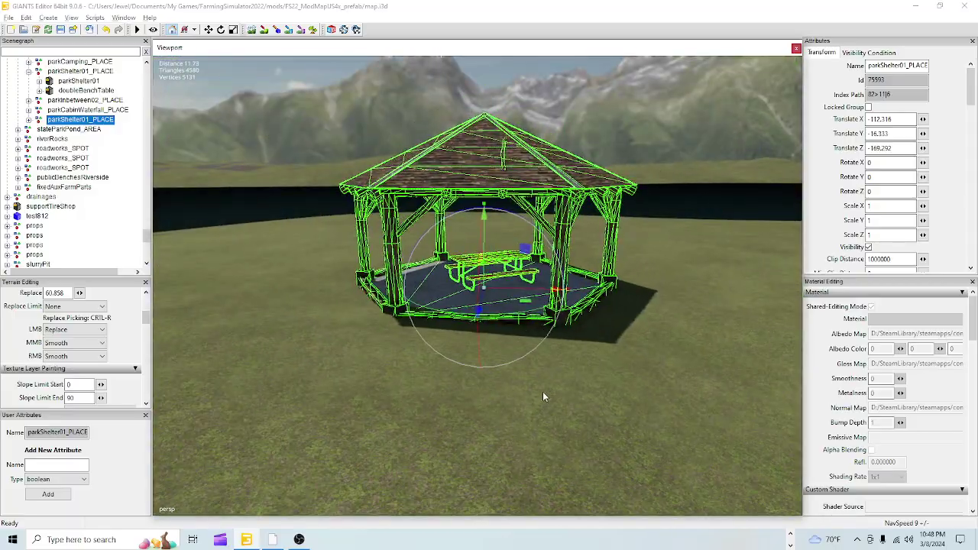
{"action": "left_click_drag", "start_coordinate": [542, 392], "coordinate": [565, 423], "text": "alt"}
- Move the copied park shelter along its Z axis to Translate Z -173.54
{"action": "middle_click_drag", "start_coordinate": [564, 427], "coordinate": [258, 355]}
{"action": "scroll", "coordinate": [258, 356], "scroll_direction": "down", "scroll_amount": 5}
{"action": "middle_click_drag", "start_coordinate": [393, 350], "coordinate": [439, 352]}
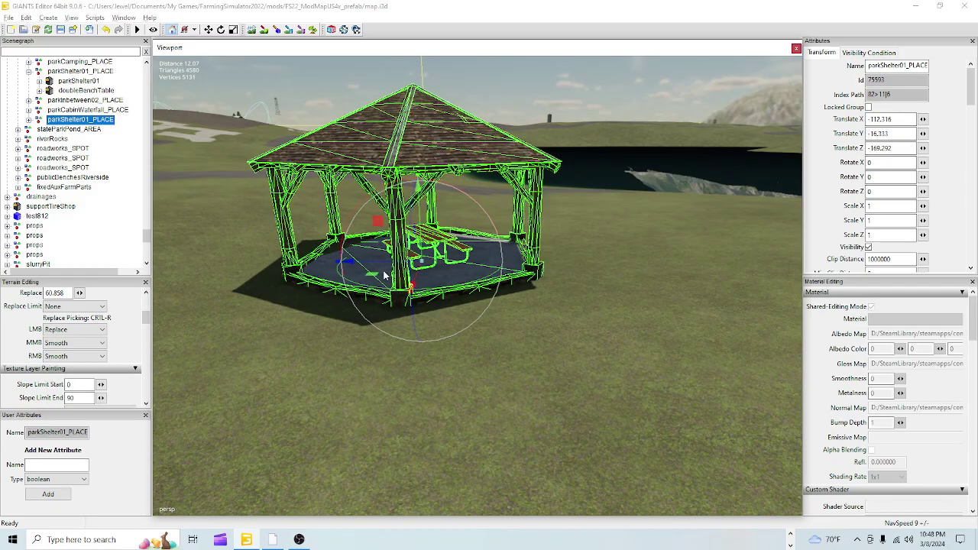
{"action": "left_click_drag", "start_coordinate": [382, 266], "coordinate": [533, 287]}
{"action": "left_click_drag", "start_coordinate": [532, 376], "coordinate": [473, 369], "text": "alt"}
{"action": "scroll", "coordinate": [502, 306], "scroll_direction": "up", "scroll_amount": 5}
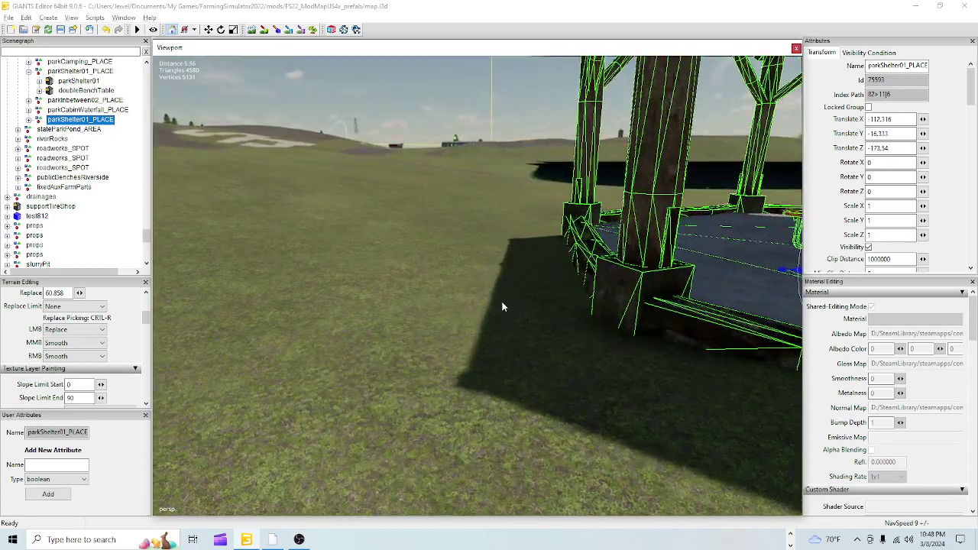
{"action": "middle_click_drag", "start_coordinate": [402, 269], "coordinate": [439, 272]}
{"action": "scroll", "coordinate": [439, 271], "scroll_direction": "down", "scroll_amount": 10}
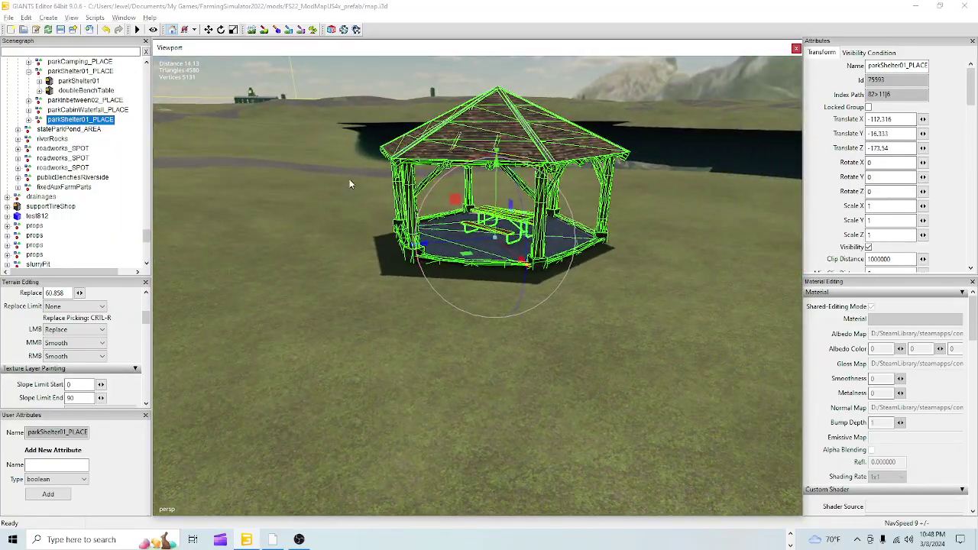
- Sample the ground height beside the shelter as the terrain Replace value, 45.079
{"action": "left_click", "coordinate": [255, 30]}
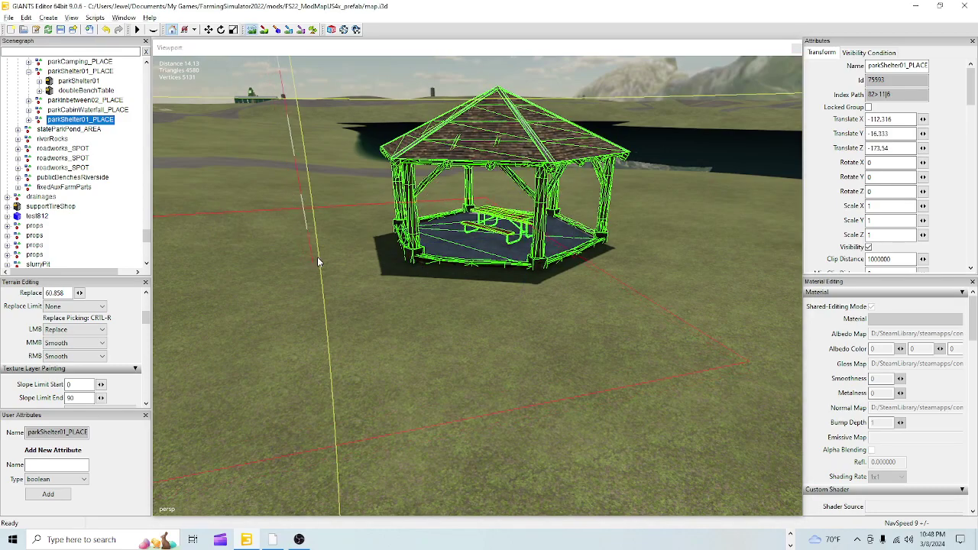
{"action": "left_click", "coordinate": [338, 246]}
{"action": "key", "text": "ctrl+r"}
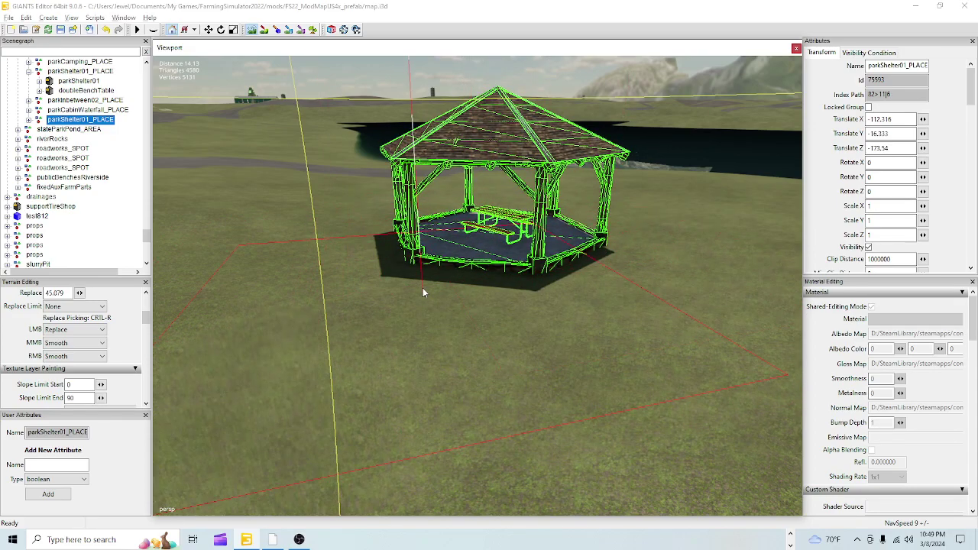
{"action": "left_click", "coordinate": [252, 29]}
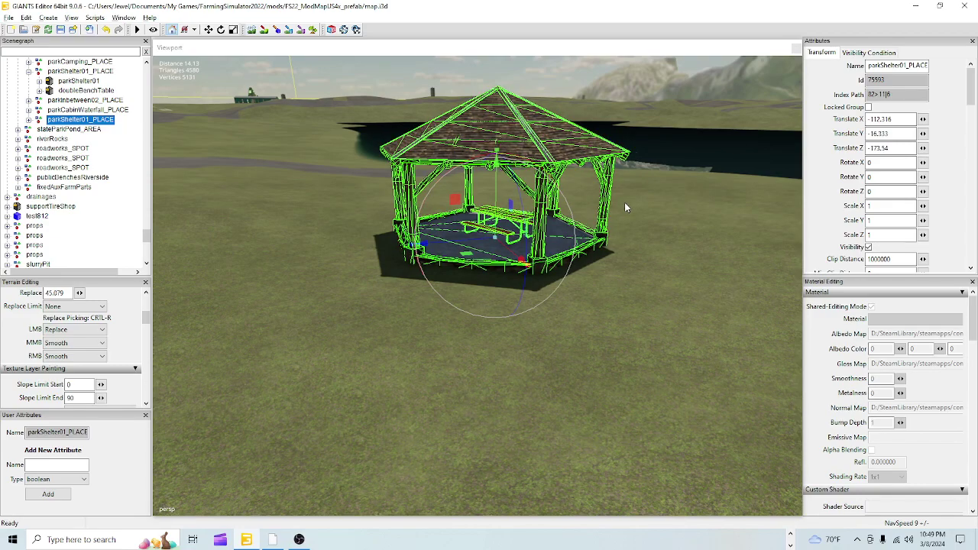
- Check the shelter's site in relation to the lake and the dirt track from near and far
{"action": "right_click_drag", "start_coordinate": [624, 202], "coordinate": [597, 247], "text": "alt"}
{"action": "scroll", "coordinate": [599, 253], "scroll_direction": "down", "scroll_amount": 5}
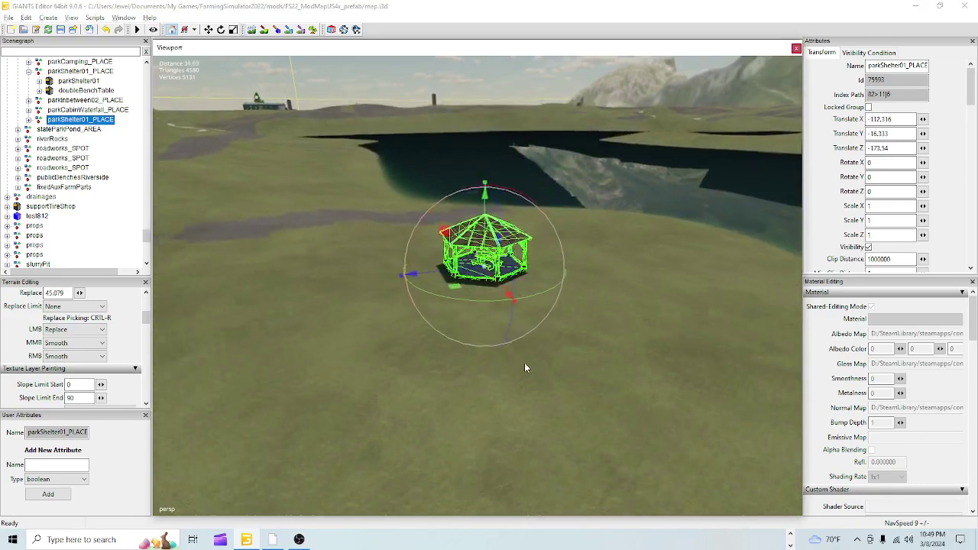
{"action": "scroll", "coordinate": [507, 399], "scroll_direction": "up", "scroll_amount": 2}
{"action": "scroll", "coordinate": [519, 341], "scroll_direction": "up", "scroll_amount": 5}
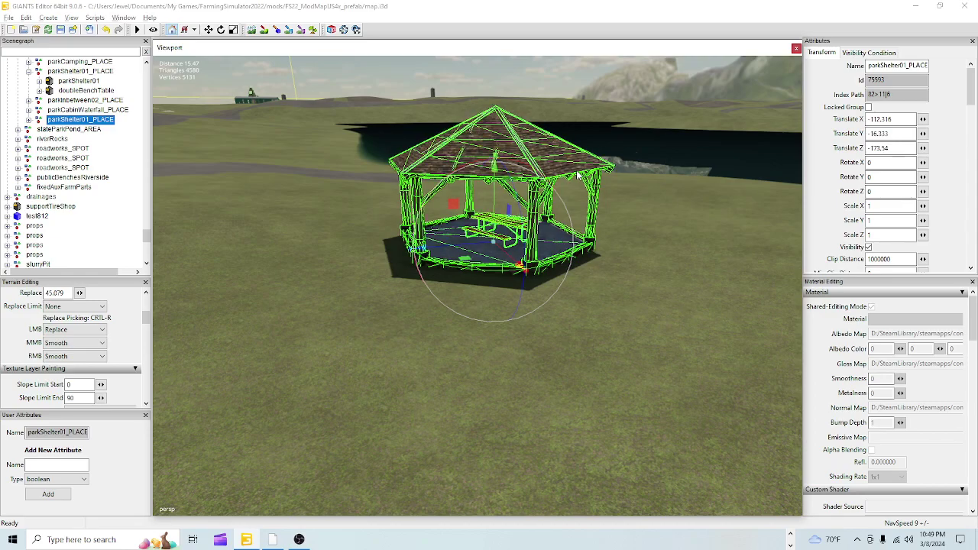
{"action": "scroll", "coordinate": [572, 286], "scroll_direction": "down", "scroll_amount": 4}
{"action": "scroll", "coordinate": [549, 421], "scroll_direction": "up", "scroll_amount": 3}
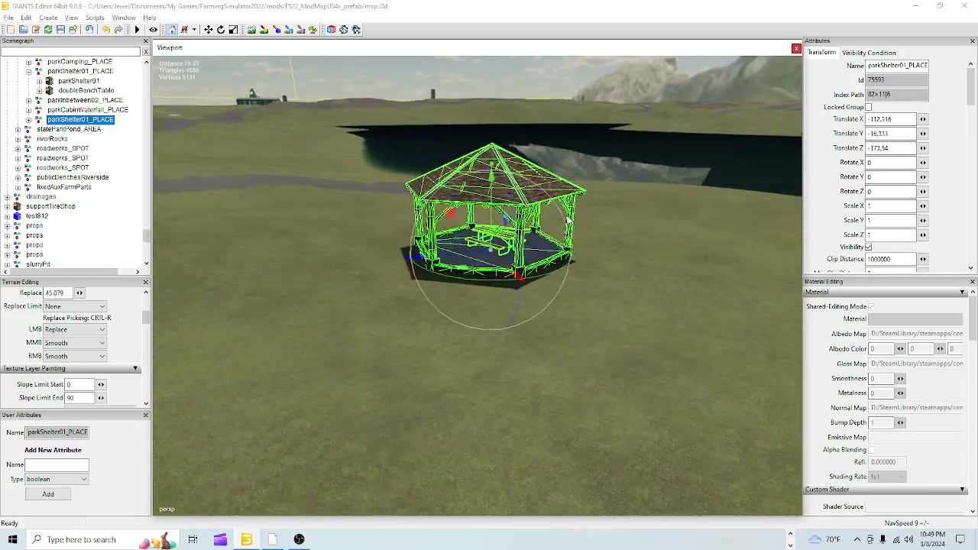
{"action": "scroll", "coordinate": [520, 369], "scroll_direction": "down", "scroll_amount": 5}
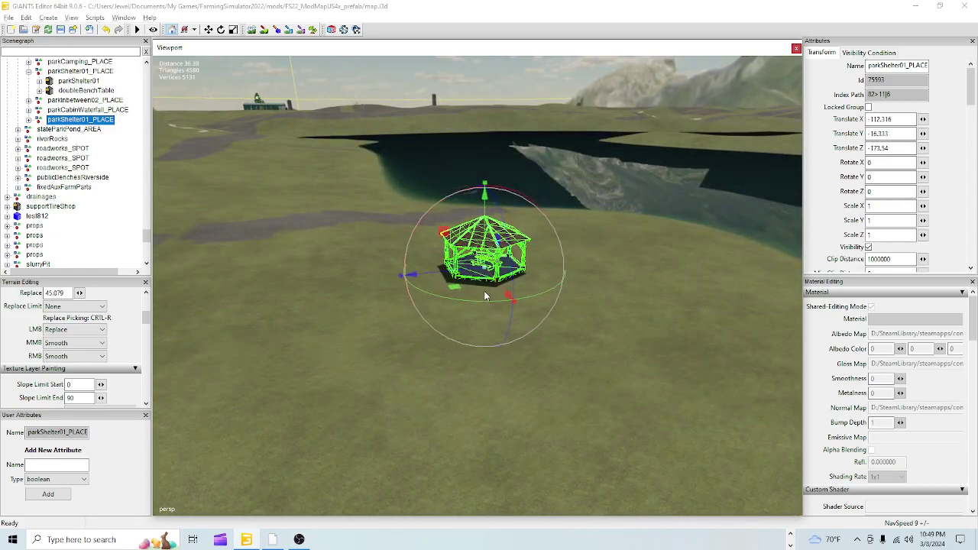
{"action": "left_click", "coordinate": [252, 30]}
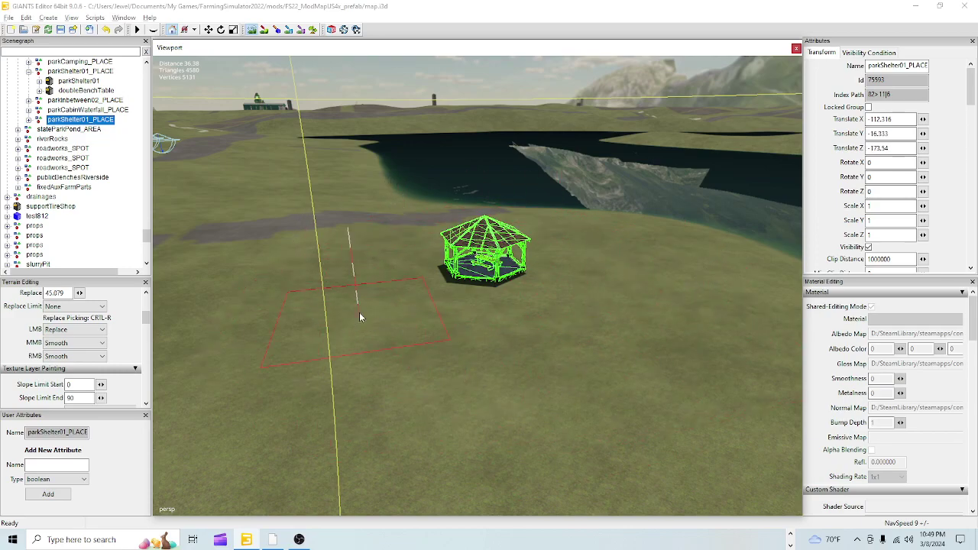
{"action": "left_click", "coordinate": [248, 29]}
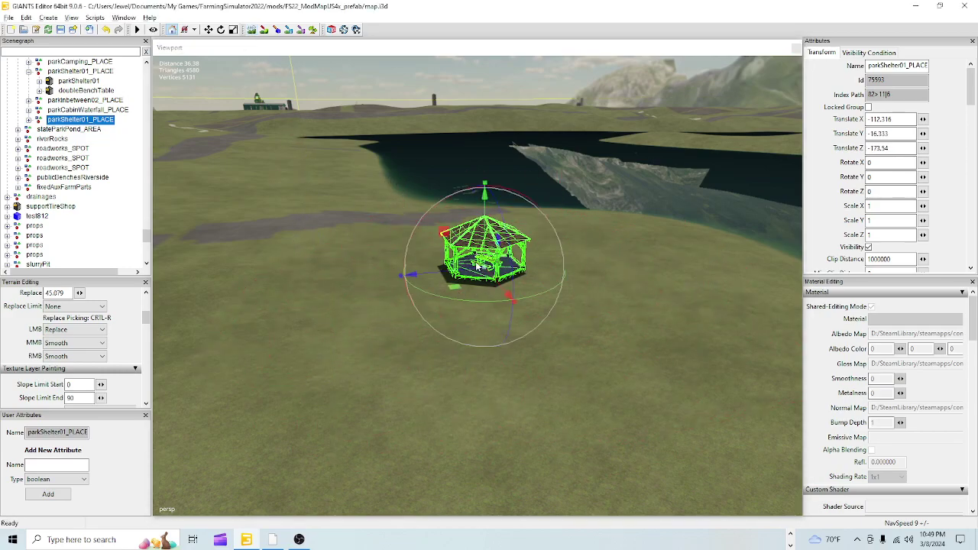
- Look over the open grass beside the shelter and the dirt track running toward the water
{"action": "right_click_drag", "start_coordinate": [500, 382], "coordinate": [610, 177], "text": "alt"}
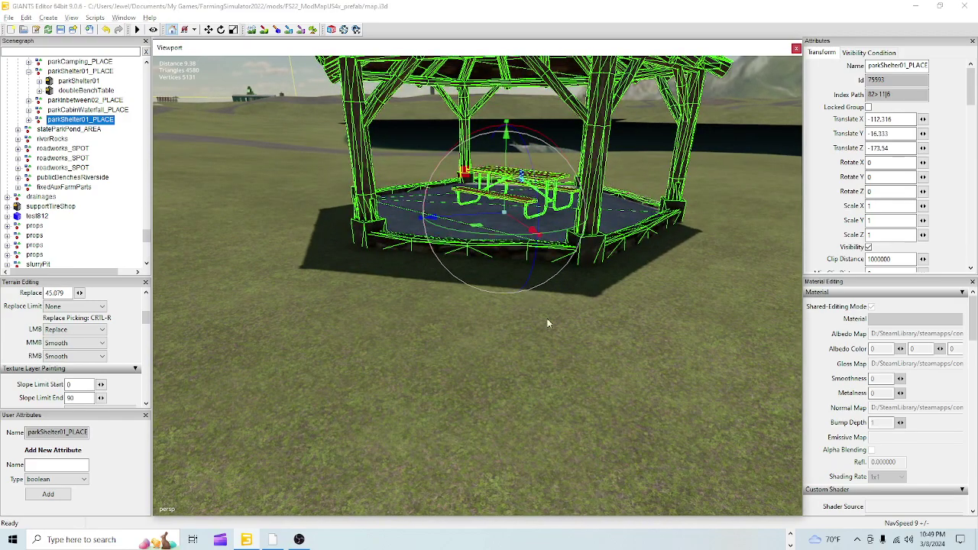
{"action": "left_click_drag", "start_coordinate": [538, 310], "coordinate": [744, 321], "text": "alt"}
{"action": "right_click_drag", "start_coordinate": [473, 371], "coordinate": [733, 371]}
{"action": "right_click_drag", "start_coordinate": [341, 376], "coordinate": [542, 347]}
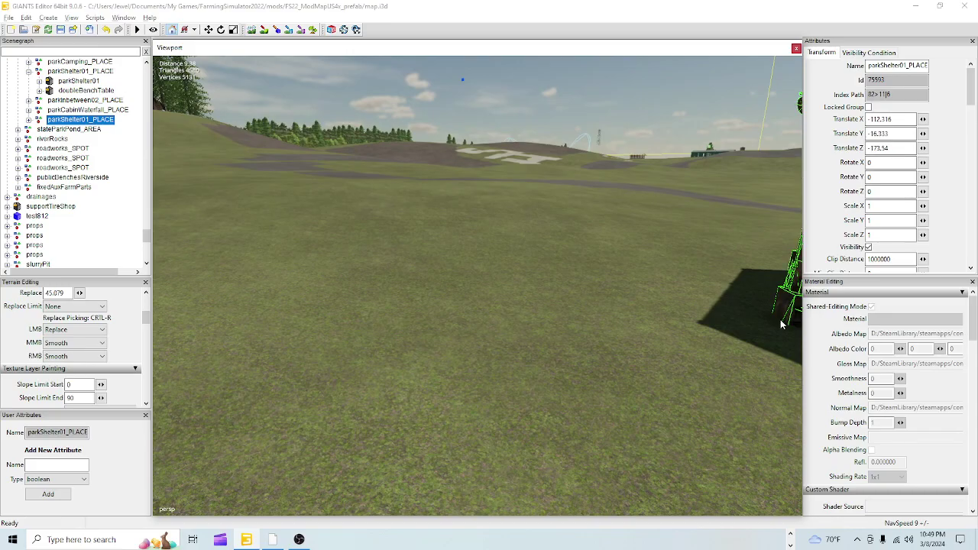
{"action": "right_click_drag", "start_coordinate": [370, 288], "coordinate": [254, 384]}
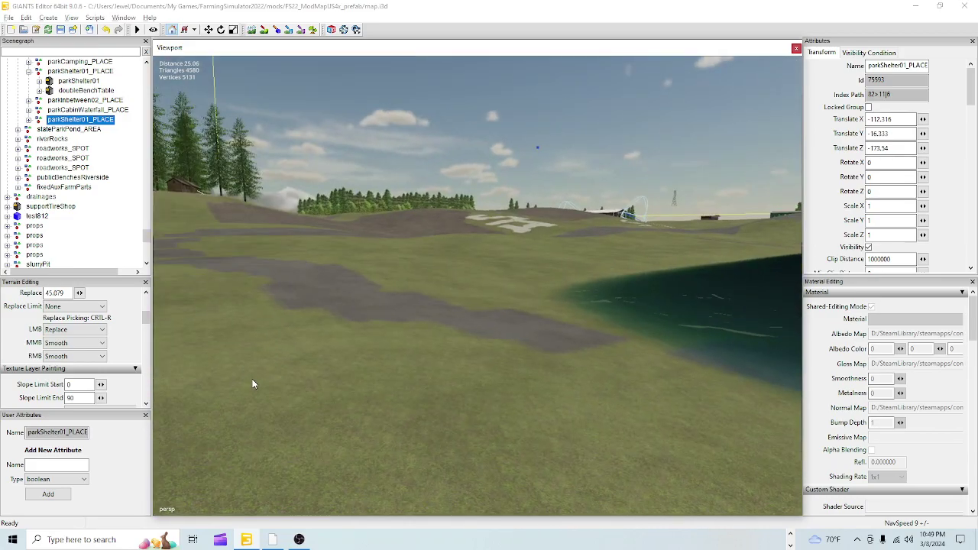
{"action": "right_click_drag", "start_coordinate": [640, 392], "coordinate": [352, 398]}
{"action": "right_click_drag", "start_coordinate": [429, 396], "coordinate": [398, 445]}
{"action": "right_click_drag", "start_coordinate": [521, 379], "coordinate": [622, 67]}
- Find the hanging Oak Hollow Caves Nature Center sign and view it together with the wooden hut and lamp posts
{"action": "right_click_drag", "start_coordinate": [437, 273], "coordinate": [744, 64], "text": "alt"}
{"action": "right_click_drag", "start_coordinate": [486, 451], "coordinate": [349, 292], "text": "alt"}
{"action": "left_click_drag", "start_coordinate": [556, 325], "coordinate": [493, 342], "text": "alt"}
{"action": "scroll", "coordinate": [635, 197], "scroll_direction": "up", "scroll_amount": 3}
{"action": "right_click_drag", "start_coordinate": [493, 342], "coordinate": [343, 320]}
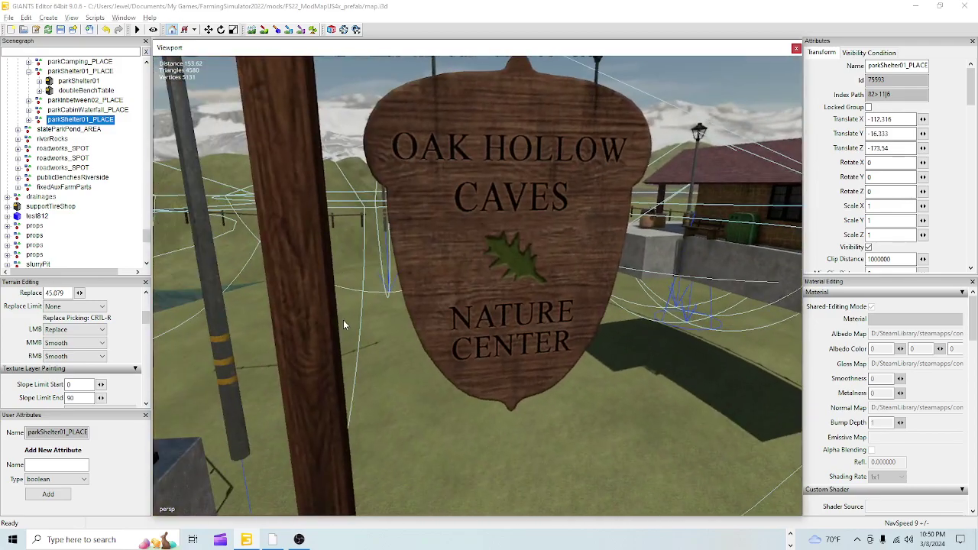
{"action": "right_click_drag", "start_coordinate": [402, 276], "coordinate": [494, 291]}
{"action": "scroll", "coordinate": [494, 288], "scroll_direction": "down", "scroll_amount": 2}
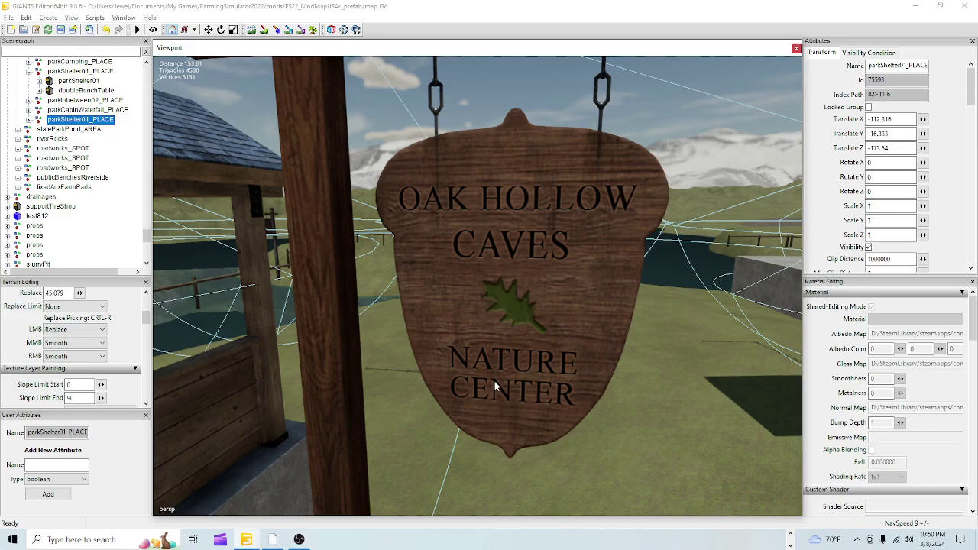
{"action": "left_click_drag", "start_coordinate": [492, 354], "coordinate": [496, 339], "text": "alt"}
{"action": "scroll", "coordinate": [491, 345], "scroll_direction": "down", "scroll_amount": 3}
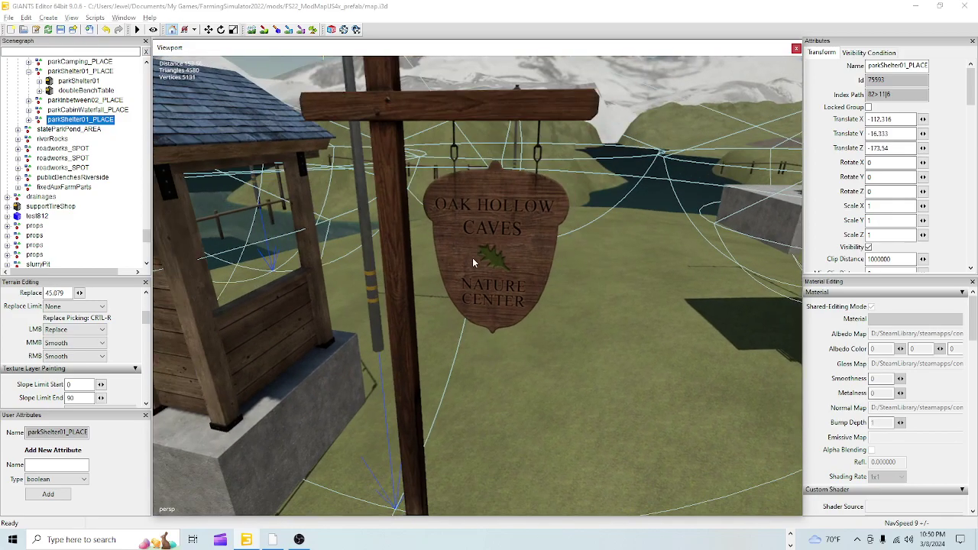
{"action": "scroll", "coordinate": [488, 306], "scroll_direction": "down", "scroll_amount": 3}
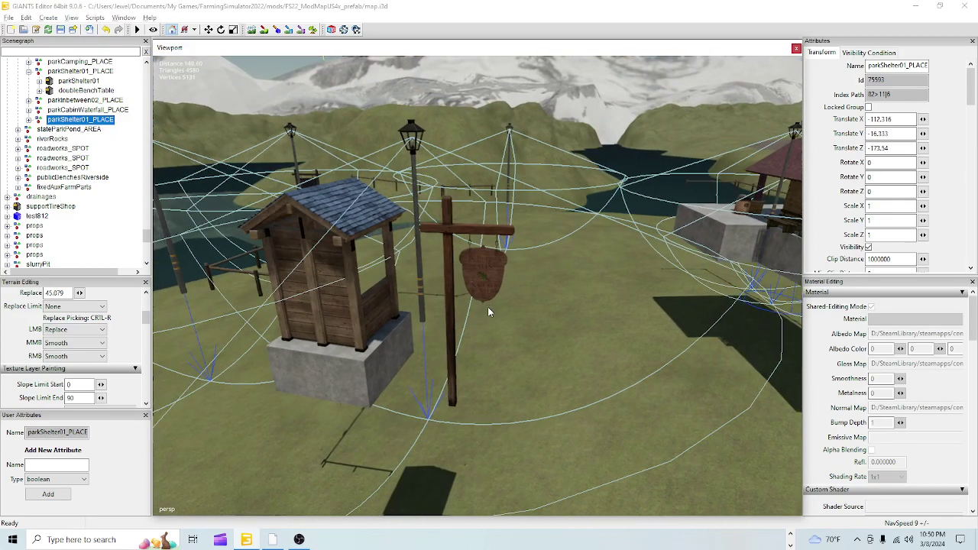
- Select the parkSign04 sign and examine its carved lettering and leaf emblem up close
{"action": "left_click", "coordinate": [453, 330]}
{"action": "left_click_drag", "start_coordinate": [299, 359], "coordinate": [317, 333], "text": "alt"}
{"action": "scroll", "coordinate": [317, 332], "scroll_direction": "up", "scroll_amount": 3}
{"action": "scroll", "coordinate": [364, 362], "scroll_direction": "up", "scroll_amount": 2}
{"action": "left_click_drag", "start_coordinate": [364, 362], "coordinate": [365, 300], "text": "alt"}
{"action": "scroll", "coordinate": [356, 314], "scroll_direction": "up", "scroll_amount": 2}
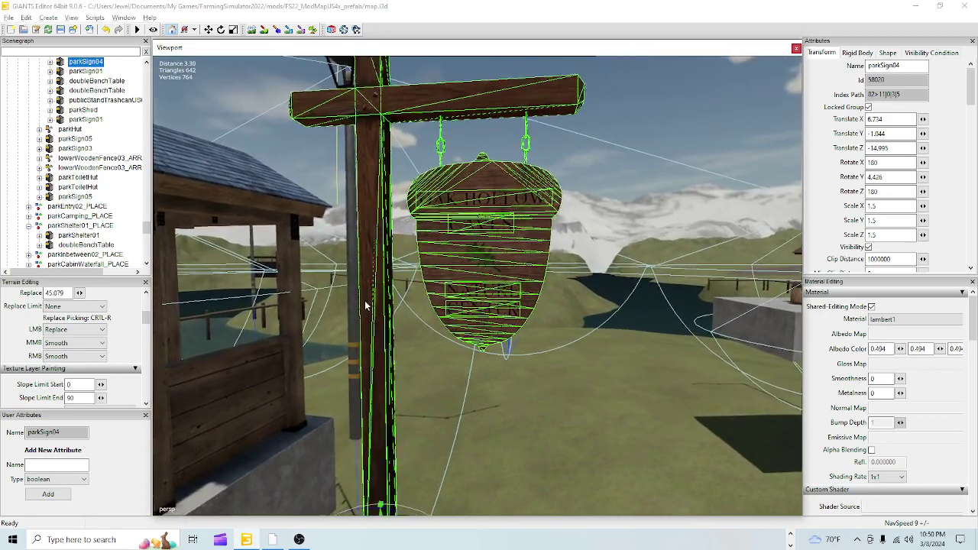
{"action": "scroll", "coordinate": [357, 313], "scroll_direction": "up", "scroll_amount": 3}
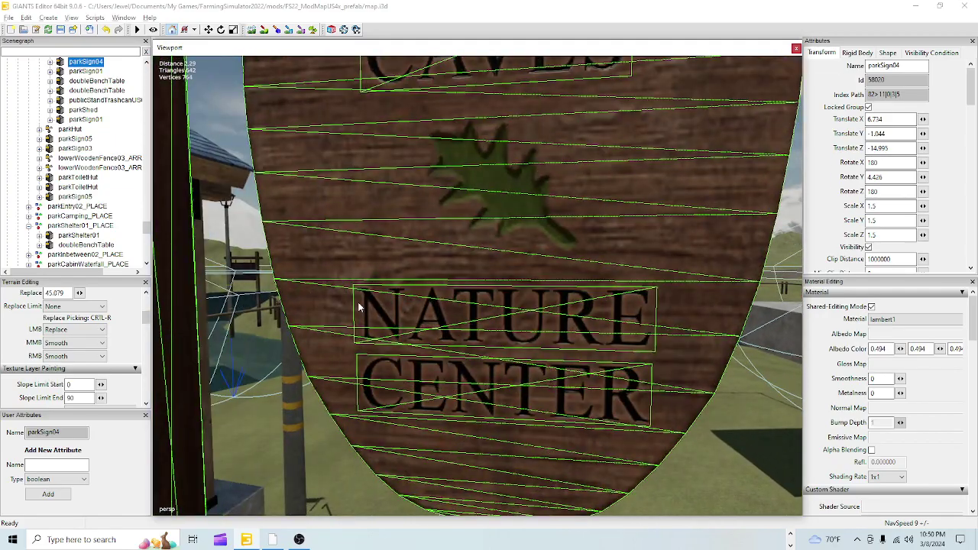
- Examine the Oak Hollow Caves State Park sign beside the playground from near and far
{"action": "scroll", "coordinate": [358, 306], "scroll_direction": "down", "scroll_amount": 5}
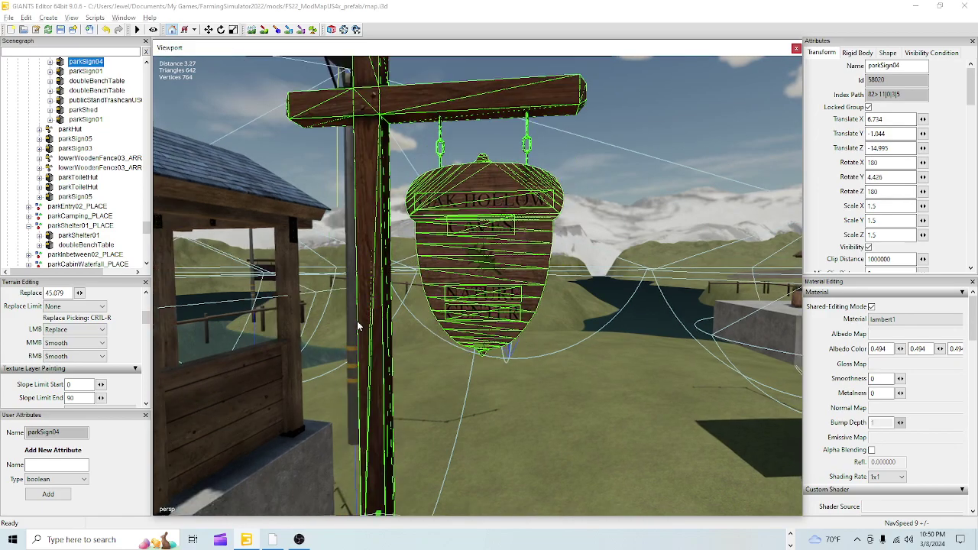
{"action": "scroll", "coordinate": [353, 336], "scroll_direction": "down", "scroll_amount": 5}
{"action": "left_click_drag", "start_coordinate": [350, 349], "coordinate": [630, 350], "text": "alt"}
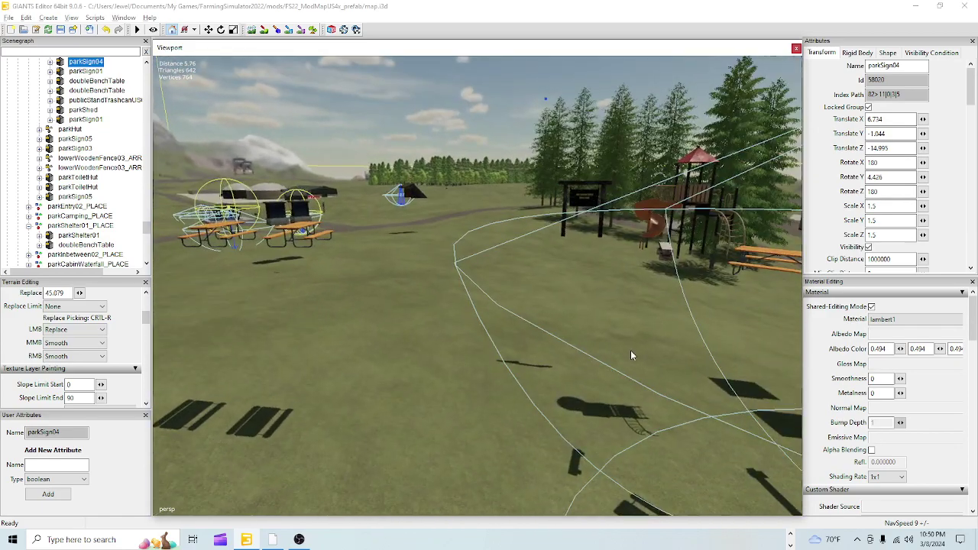
{"action": "left_click_drag", "start_coordinate": [499, 336], "coordinate": [470, 353], "text": "alt"}
{"action": "scroll", "coordinate": [570, 291], "scroll_direction": "up", "scroll_amount": 8}
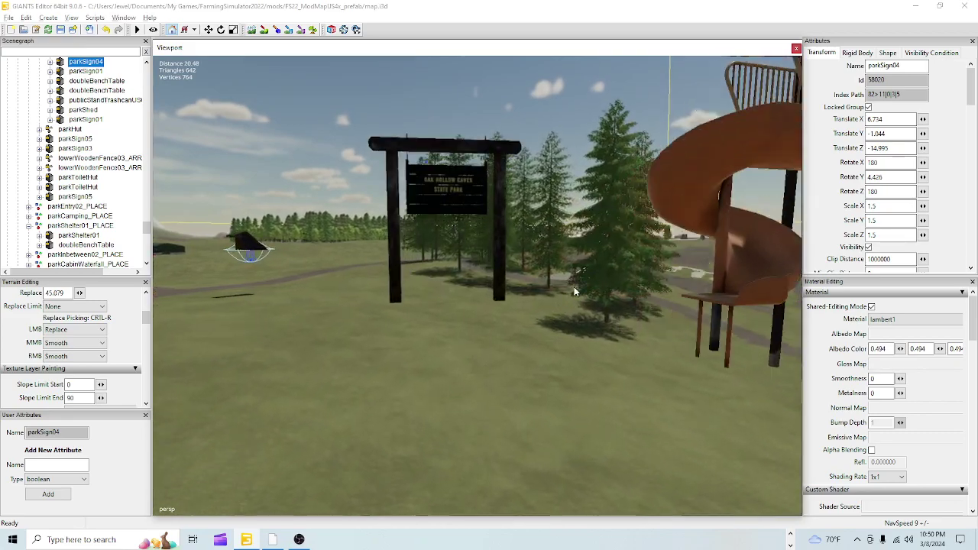
{"action": "left_click_drag", "start_coordinate": [552, 356], "coordinate": [536, 309], "text": "alt"}
{"action": "scroll", "coordinate": [533, 299], "scroll_direction": "up", "scroll_amount": 5}
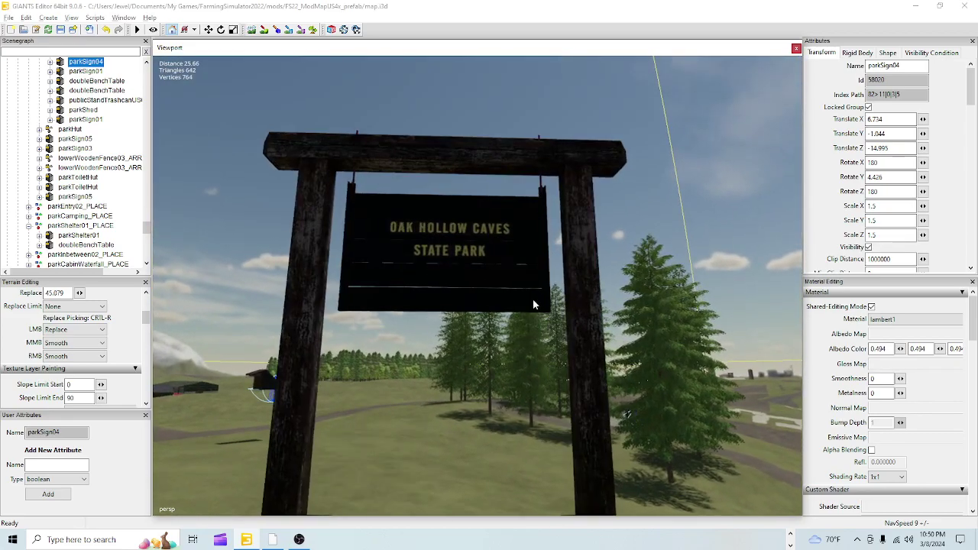
{"action": "left_click_drag", "start_coordinate": [537, 275], "coordinate": [530, 344], "text": "alt"}
{"action": "scroll", "coordinate": [530, 344], "scroll_direction": "down", "scroll_amount": 4}
{"action": "scroll", "coordinate": [530, 345], "scroll_direction": "down", "scroll_amount": 5}
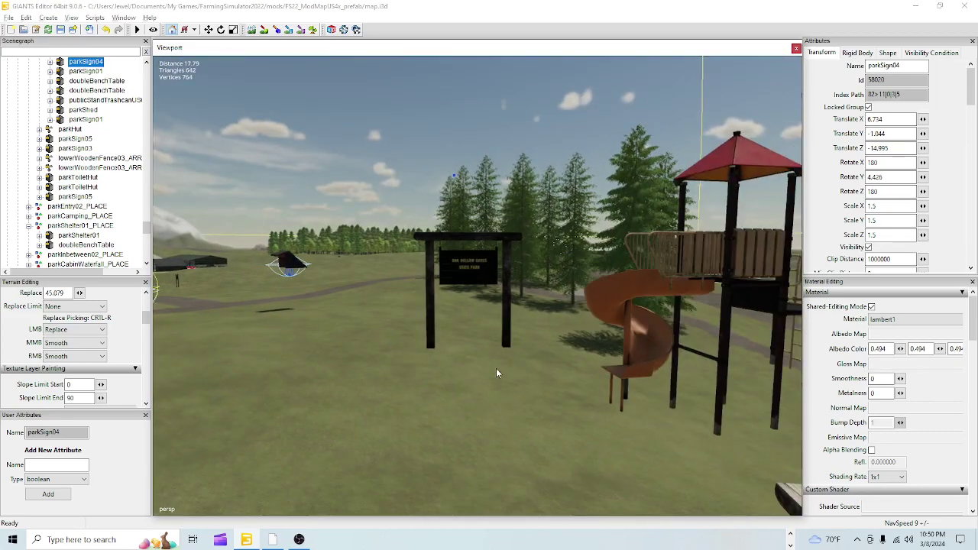
- Select the parkSign05 state park sign and place it on the grass beside the road, in front of the large trees
{"action": "left_click", "coordinate": [470, 241]}
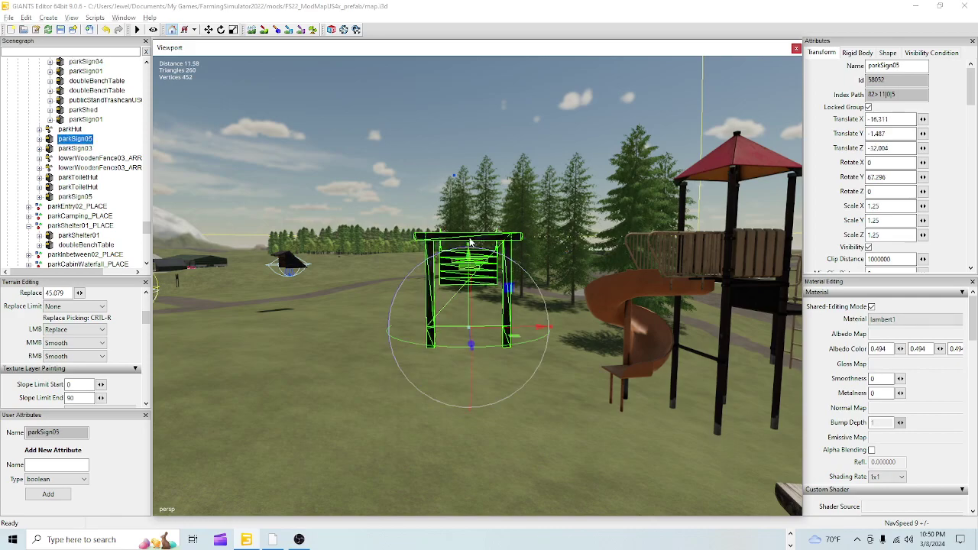
{"action": "left_click", "coordinate": [67, 130]}
{"action": "left_click", "coordinate": [69, 139]}
{"action": "left_click_drag", "start_coordinate": [431, 441], "coordinate": [501, 426], "text": "alt"}
{"action": "right_click_drag", "start_coordinate": [500, 429], "coordinate": [489, 437]}
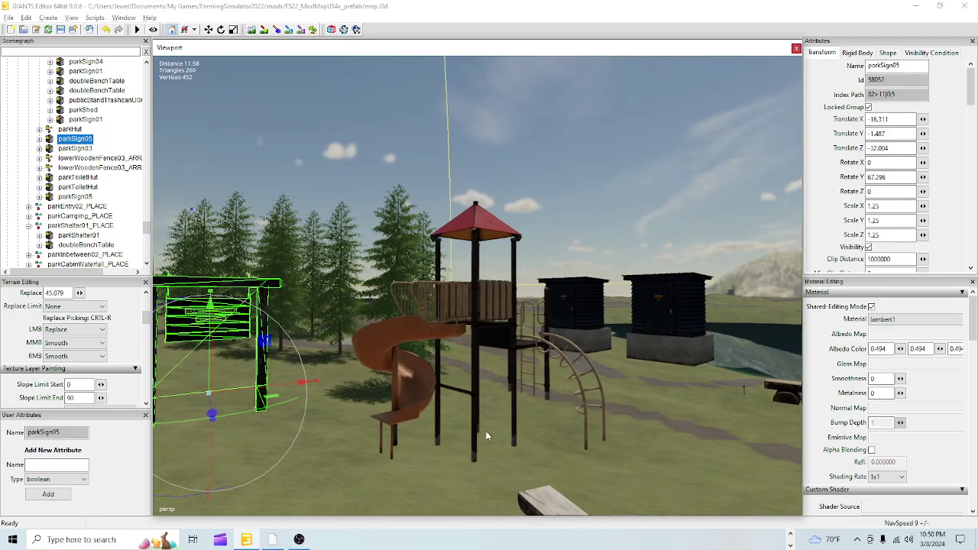
{"action": "right_click_drag", "start_coordinate": [372, 446], "coordinate": [397, 404], "text": "alt"}
{"action": "right_click_drag", "start_coordinate": [480, 397], "coordinate": [428, 438]}
{"action": "key", "text": "ctrl+b"}
{"action": "left_click", "coordinate": [469, 336]}
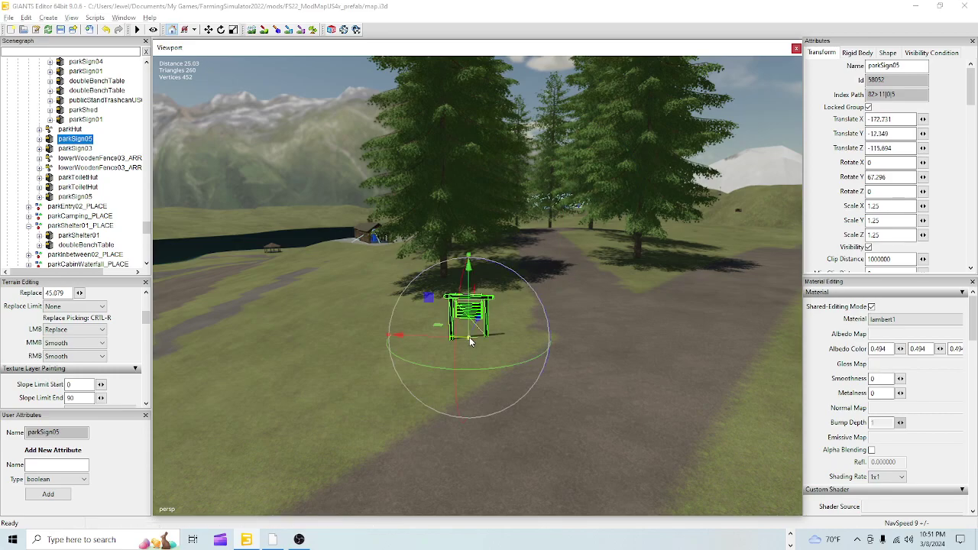
- Nudge the state park sign along the verge and turn it around its vertical axis to about -85.8 degrees
{"action": "right_click_drag", "start_coordinate": [444, 452], "coordinate": [543, 278]}
{"action": "right_click_drag", "start_coordinate": [593, 337], "coordinate": [574, 364]}
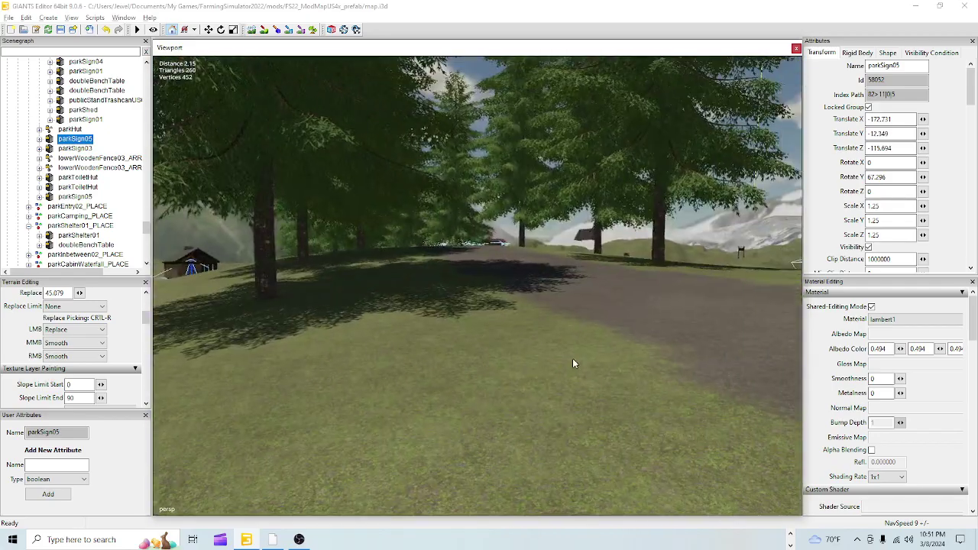
{"action": "scroll", "coordinate": [573, 359], "scroll_direction": "down", "scroll_amount": 5}
{"action": "left_click_drag", "start_coordinate": [504, 405], "coordinate": [340, 365]}
{"action": "left_click_drag", "start_coordinate": [477, 395], "coordinate": [421, 350]}
{"action": "scroll", "coordinate": [601, 376], "scroll_direction": "up", "scroll_amount": 2}
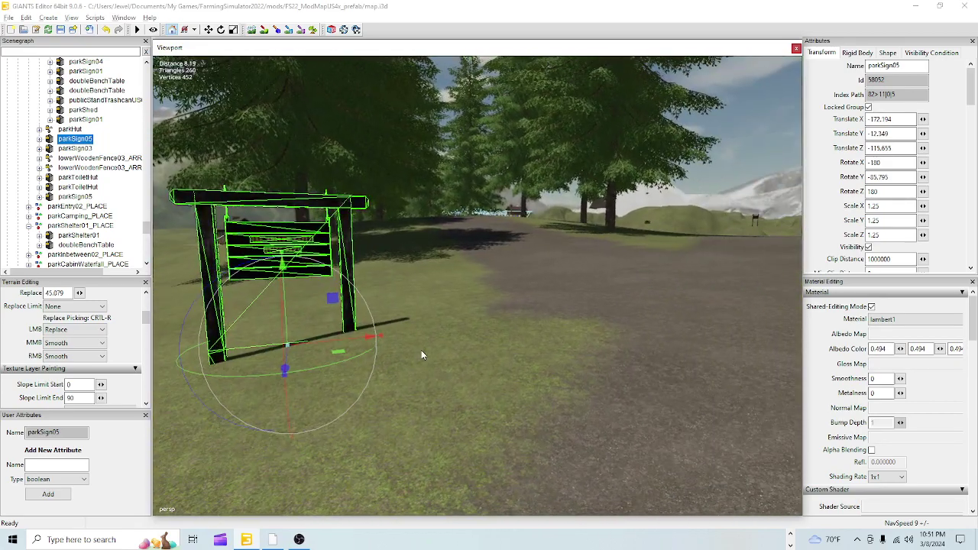
- Shift the roadside sign slightly to Translate Z -116.161 and turn it to about -77 degrees around Y
{"action": "right_click_drag", "start_coordinate": [421, 350], "coordinate": [455, 435], "text": "alt"}
{"action": "left_click_drag", "start_coordinate": [432, 308], "coordinate": [412, 324]}
{"action": "left_click_drag", "start_coordinate": [477, 401], "coordinate": [482, 437], "text": "alt"}
{"action": "right_click_drag", "start_coordinate": [482, 440], "coordinate": [424, 362]}
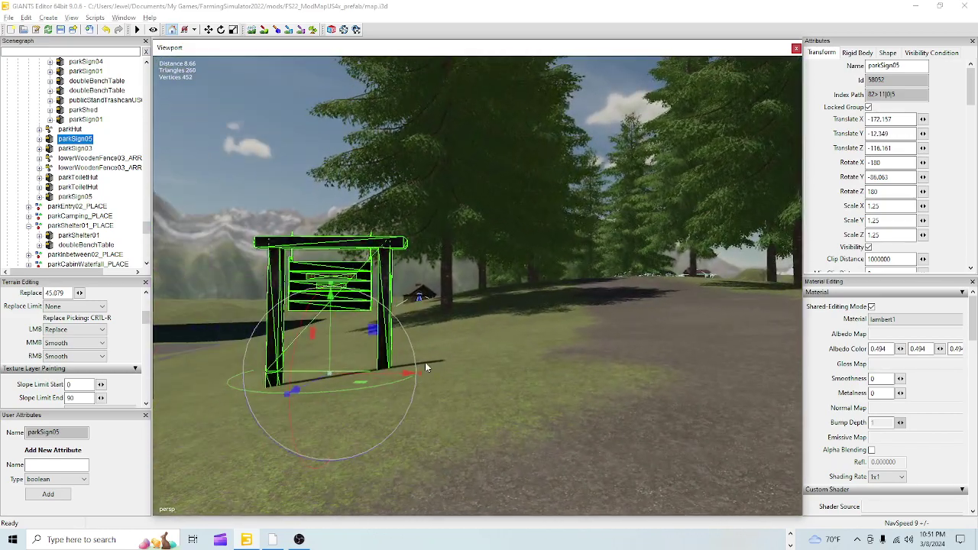
{"action": "mouse_move", "coordinate": [348, 392]}
{"action": "left_mouse_down"}
{"action": "mouse_move", "coordinate": [379, 397]}
{"action": "mouse_move", "coordinate": [459, 371]}
{"action": "mouse_move", "coordinate": [329, 395]}
{"action": "left_mouse_up"}
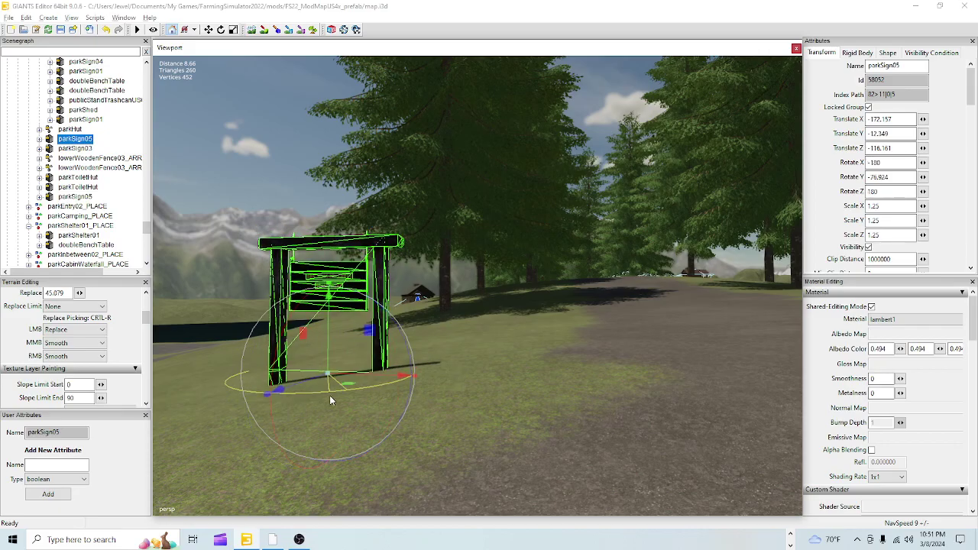
- Place the state park sign on the grass wedge where the road forks and rotate it to about -63.2 degrees around Y
{"action": "right_click_drag", "start_coordinate": [575, 370], "coordinate": [646, 387]}
{"action": "left_click_drag", "start_coordinate": [645, 384], "coordinate": [686, 362], "text": "alt"}
{"action": "right_click_drag", "start_coordinate": [454, 447], "coordinate": [619, 353], "text": "alt"}
{"action": "left_click_drag", "start_coordinate": [620, 353], "coordinate": [604, 375], "text": "alt"}
{"action": "right_click_drag", "start_coordinate": [604, 377], "coordinate": [522, 325]}
{"action": "key", "text": "ctrl+b"}
{"action": "left_click", "coordinate": [492, 303]}
{"action": "left_click_drag", "start_coordinate": [512, 330], "coordinate": [509, 356]}
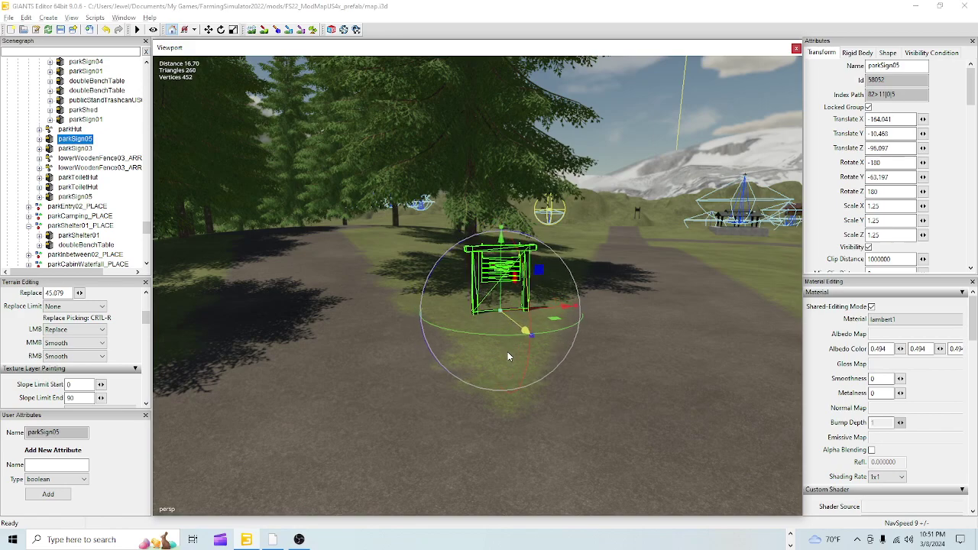
- Move the sign across the fork's grass to X -165.175, Z -97.489 and check its lettering and placement against both roads
{"action": "left_click_drag", "start_coordinate": [546, 313], "coordinate": [588, 436]}
{"action": "right_click_drag", "start_coordinate": [469, 401], "coordinate": [419, 391], "text": "alt"}
{"action": "right_click_drag", "start_coordinate": [374, 287], "coordinate": [496, 313]}
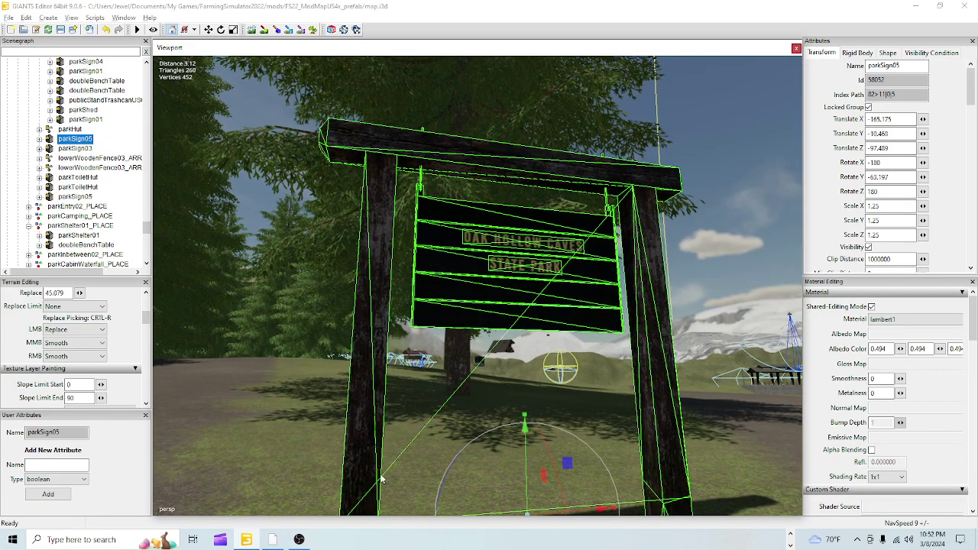
{"action": "right_click_drag", "start_coordinate": [458, 375], "coordinate": [477, 460]}
{"action": "scroll", "coordinate": [565, 295], "scroll_direction": "down", "scroll_amount": 3}
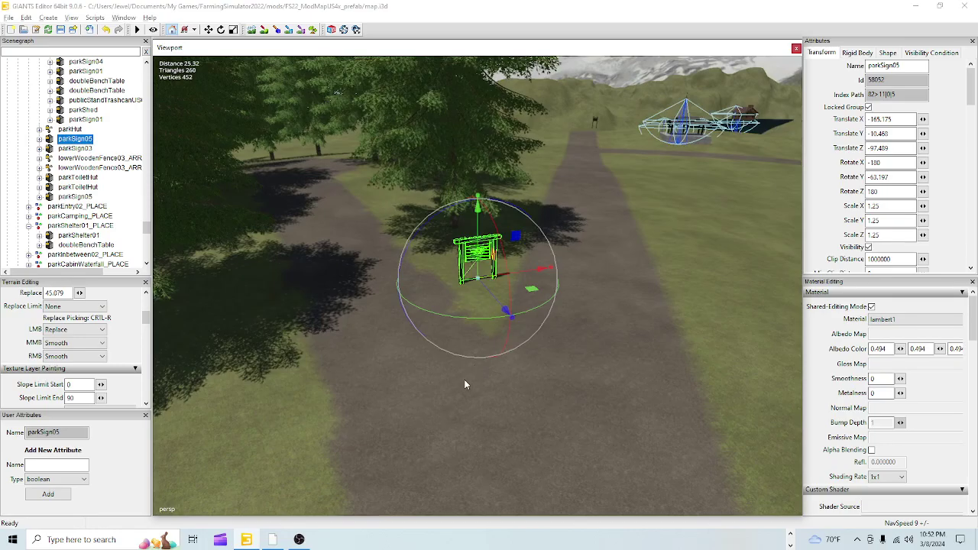
- Find the open gazebo with the picnic table by the lake and inspect its stone base from the water side
{"action": "left_click_drag", "start_coordinate": [465, 384], "coordinate": [408, 349], "text": "alt"}
{"action": "middle_click_drag", "start_coordinate": [408, 349], "coordinate": [605, 136], "text": "alt"}
{"action": "right_click_drag", "start_coordinate": [364, 379], "coordinate": [670, 181]}
{"action": "left_click_drag", "start_coordinate": [306, 414], "coordinate": [466, 334], "text": "alt"}
{"action": "right_click_drag", "start_coordinate": [466, 330], "coordinate": [568, 188], "text": "alt"}
{"action": "left_click_drag", "start_coordinate": [499, 304], "coordinate": [418, 346], "text": "alt"}
{"action": "right_click_drag", "start_coordinate": [418, 347], "coordinate": [538, 283], "text": "alt"}
{"action": "left_click_drag", "start_coordinate": [550, 282], "coordinate": [398, 253], "text": "alt"}
{"action": "right_click_drag", "start_coordinate": [397, 259], "coordinate": [374, 294]}
{"action": "left_click_drag", "start_coordinate": [432, 266], "coordinate": [440, 314], "text": "alt"}
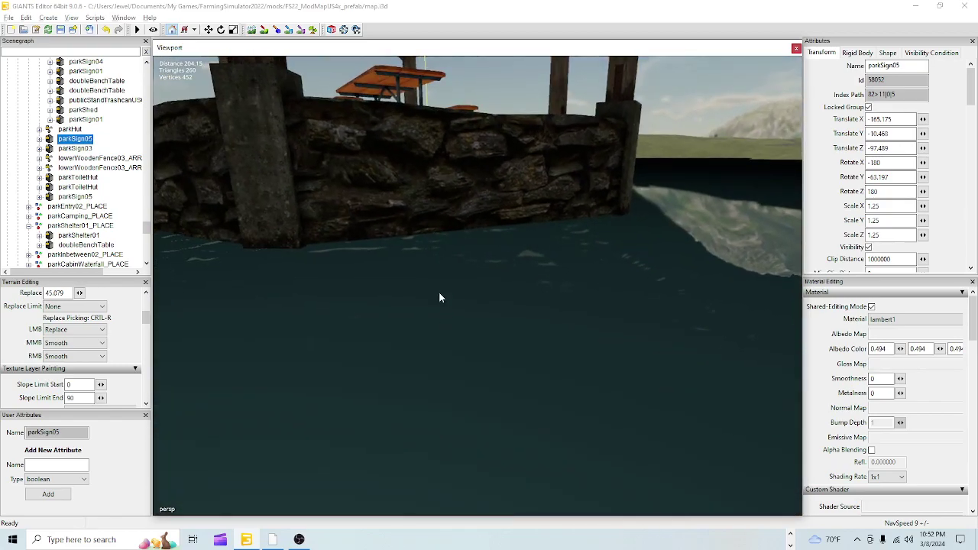
- View the gazebo from the surrounding grass and from above to judge its position near the lake
{"action": "scroll", "coordinate": [434, 313], "scroll_direction": "down", "scroll_amount": 3}
{"action": "right_click_drag", "start_coordinate": [463, 338], "coordinate": [427, 336]}
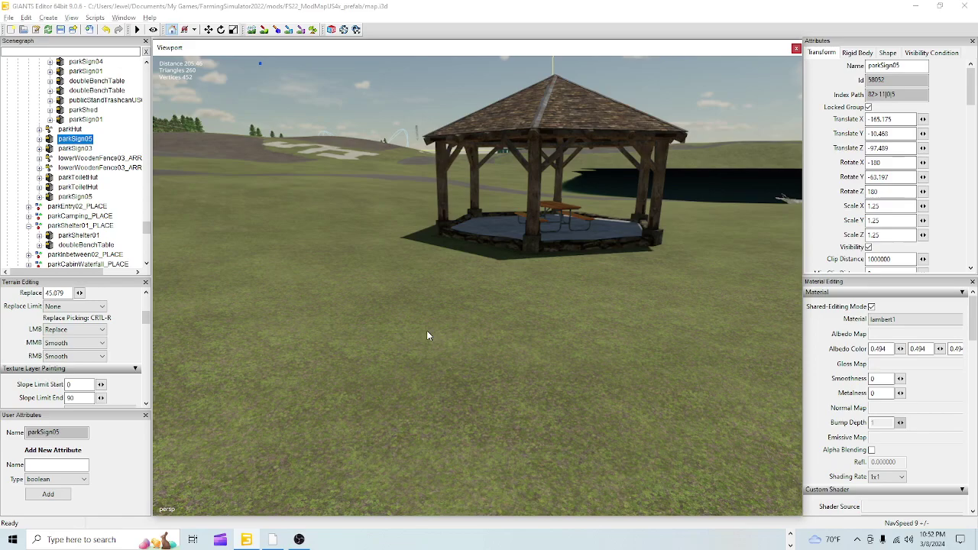
{"action": "left_click_drag", "start_coordinate": [426, 330], "coordinate": [426, 279], "text": "alt"}
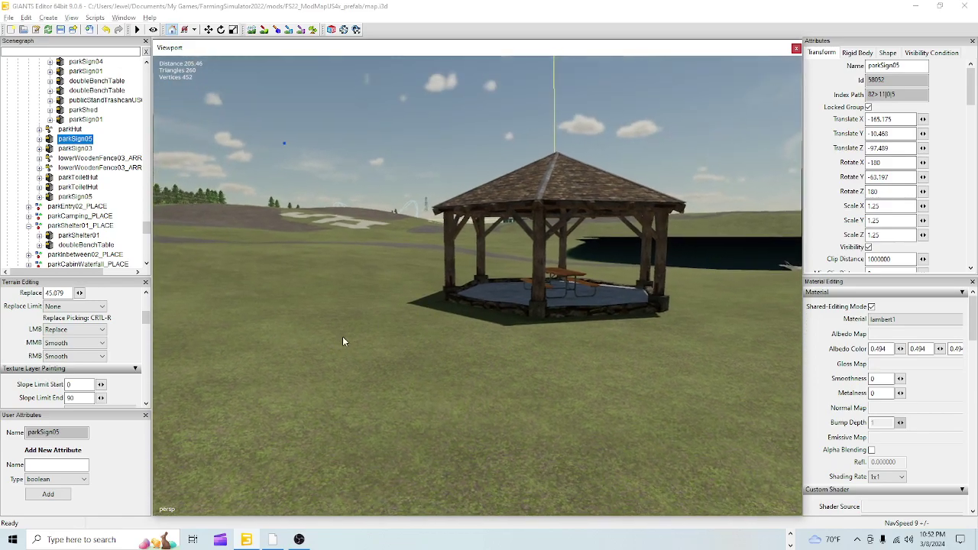
{"action": "right_click_drag", "start_coordinate": [339, 339], "coordinate": [430, 279], "text": "alt"}
{"action": "left_click_drag", "start_coordinate": [353, 288], "coordinate": [525, 335], "text": "alt"}
{"action": "scroll", "coordinate": [528, 325], "scroll_direction": "up", "scroll_amount": 3}
{"action": "scroll", "coordinate": [528, 329], "scroll_direction": "down", "scroll_amount": 5}
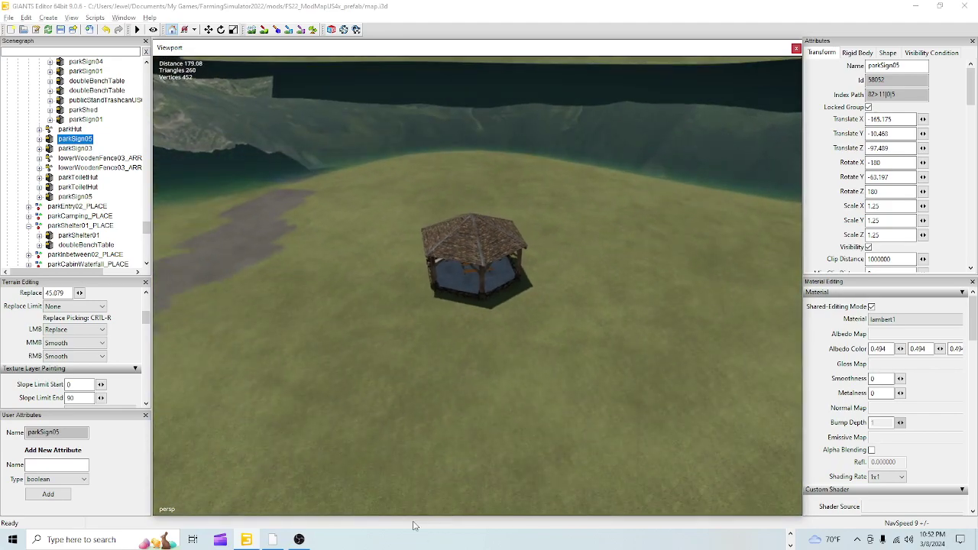
- Survey the grassy lakeshore, the path ends and both gazebos from ground level and from the air
{"action": "right_click_drag", "start_coordinate": [409, 392], "coordinate": [648, 356]}
{"action": "left_click_drag", "start_coordinate": [625, 251], "coordinate": [534, 378], "text": "alt"}
{"action": "right_click_drag", "start_coordinate": [533, 382], "coordinate": [376, 344]}
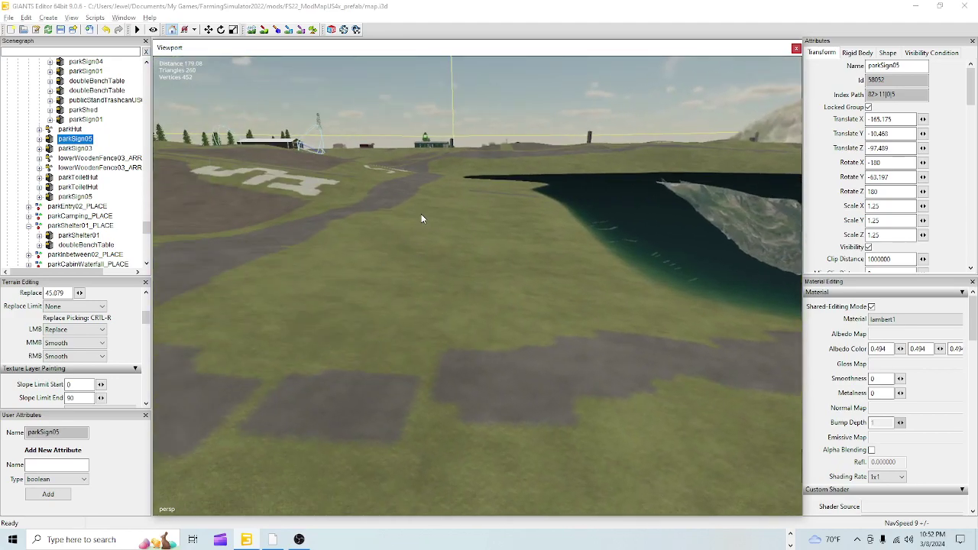
{"action": "right_click_drag", "start_coordinate": [580, 449], "coordinate": [387, 546], "text": "alt"}
{"action": "mouse_move", "coordinate": [541, 311]}
{"action": "right_mouse_down", "text": "alt"}
{"action": "mouse_move", "coordinate": [390, 426]}
{"action": "mouse_move", "coordinate": [336, 505]}
{"action": "right_mouse_up", "text": "alt"}
{"action": "left_click_drag", "start_coordinate": [456, 386], "coordinate": [460, 418], "text": "alt"}
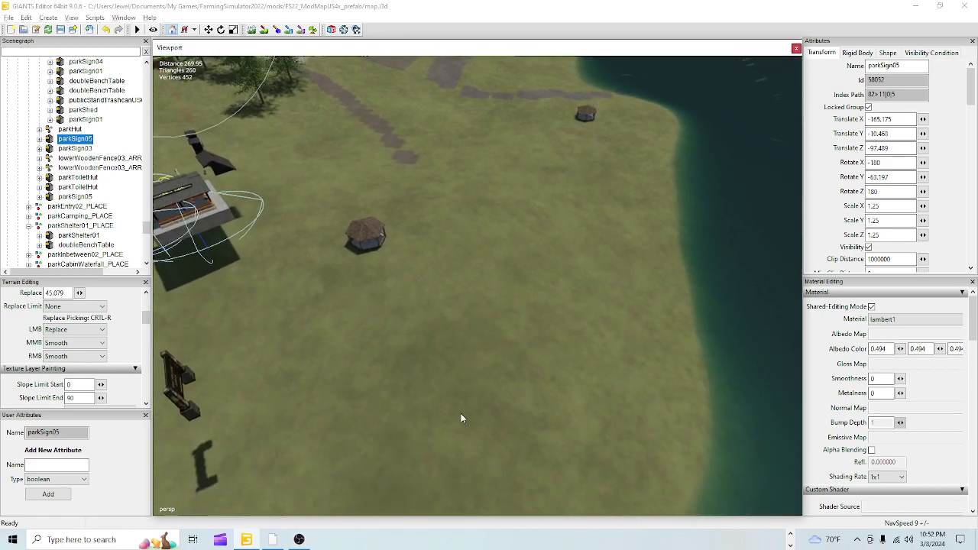
{"action": "right_click_drag", "start_coordinate": [481, 405], "coordinate": [282, 208]}
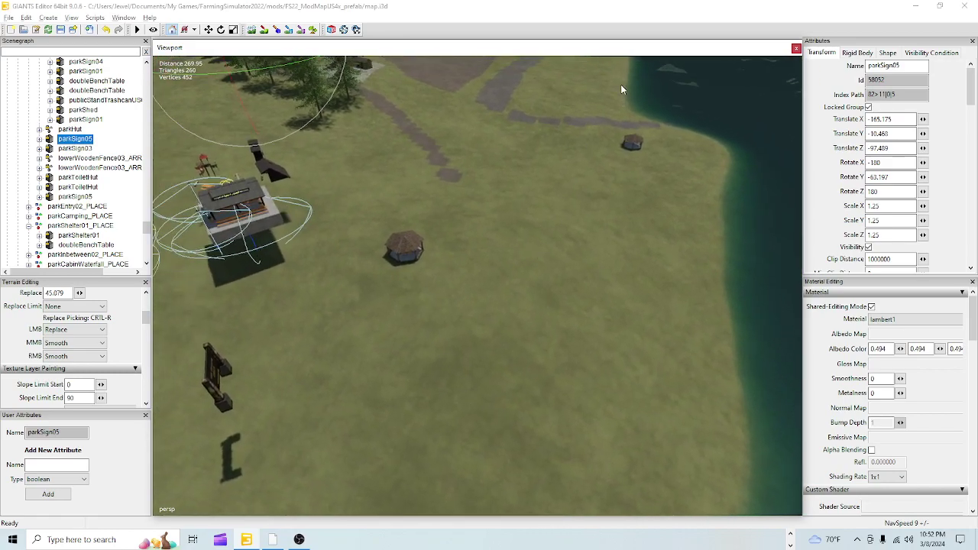
{"action": "left_click_drag", "start_coordinate": [557, 338], "coordinate": [558, 393], "text": "alt"}
{"action": "scroll", "coordinate": [552, 354], "scroll_direction": "up", "scroll_amount": 5}
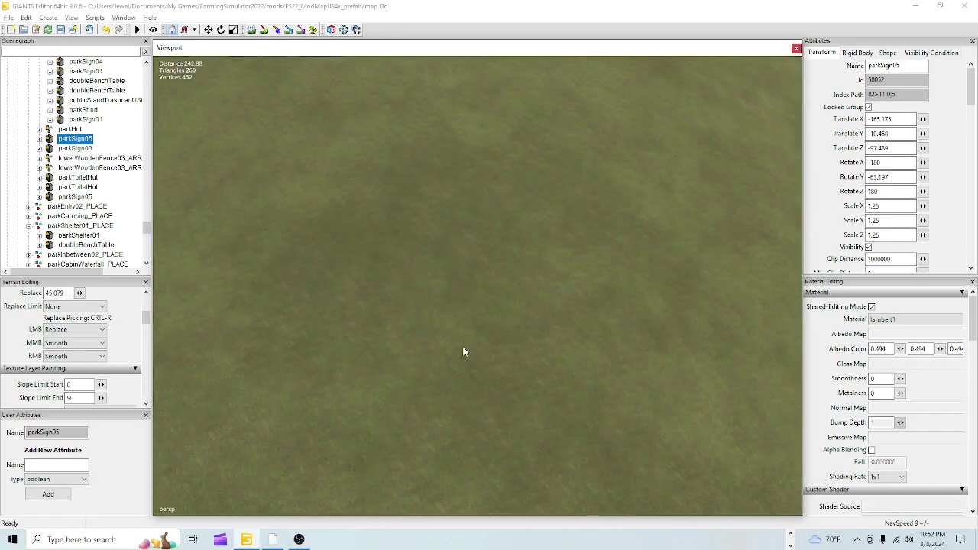
{"action": "left_click_drag", "start_coordinate": [451, 369], "coordinate": [578, 308], "text": "alt"}
{"action": "right_click_drag", "start_coordinate": [577, 307], "coordinate": [455, 305]}
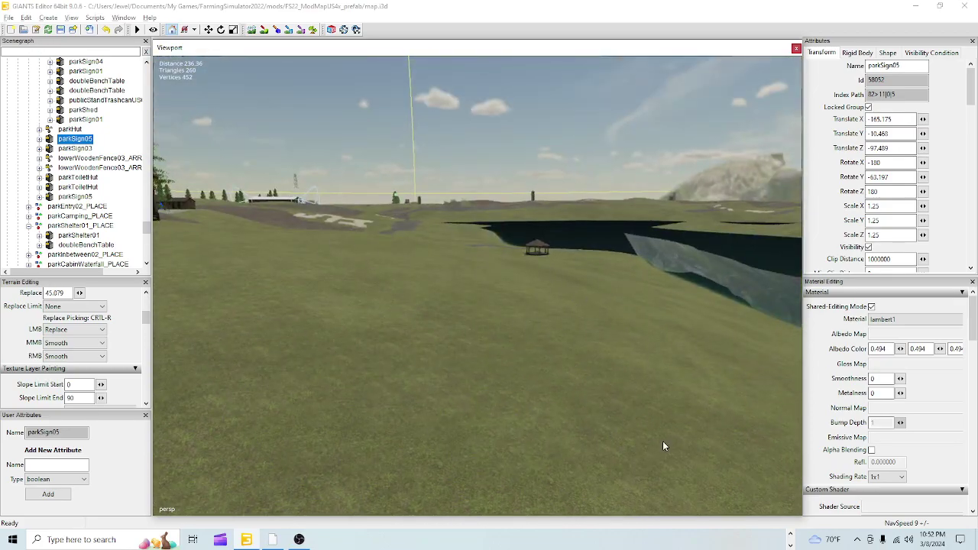
- Find the stone park cabin near the picnic pavilion and playground and select its whole parkCabin_PLACE group
{"action": "right_click_drag", "start_coordinate": [495, 421], "coordinate": [413, 382]}
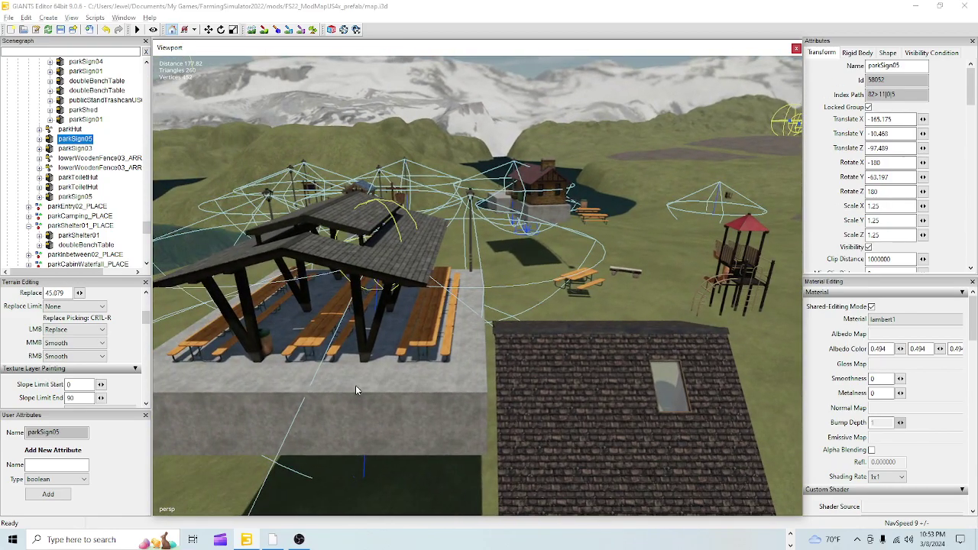
{"action": "right_click_drag", "start_coordinate": [355, 386], "coordinate": [752, 411]}
{"action": "right_click_drag", "start_coordinate": [309, 379], "coordinate": [487, 348]}
{"action": "right_click_drag", "start_coordinate": [434, 373], "coordinate": [675, 382]}
{"action": "right_click_drag", "start_coordinate": [615, 341], "coordinate": [687, 312]}
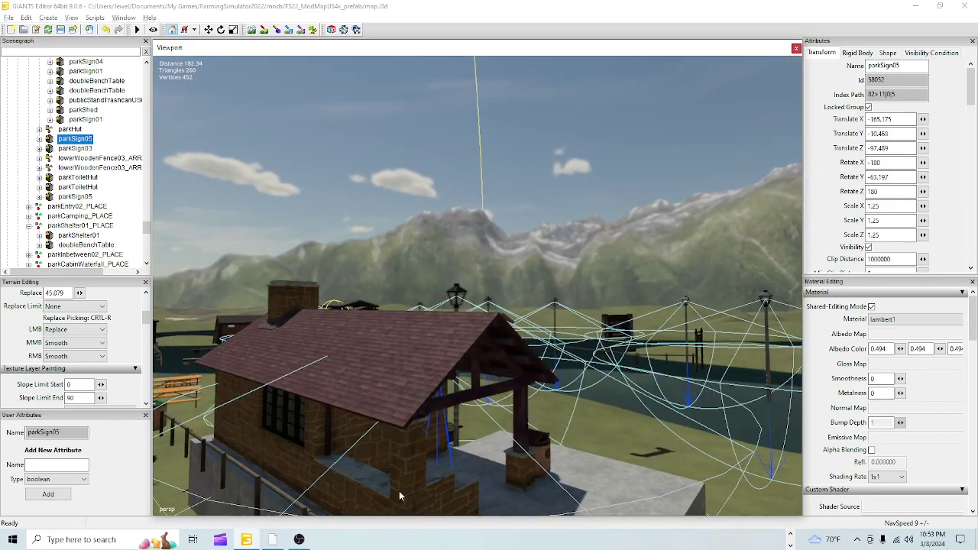
{"action": "left_click", "coordinate": [377, 414]}
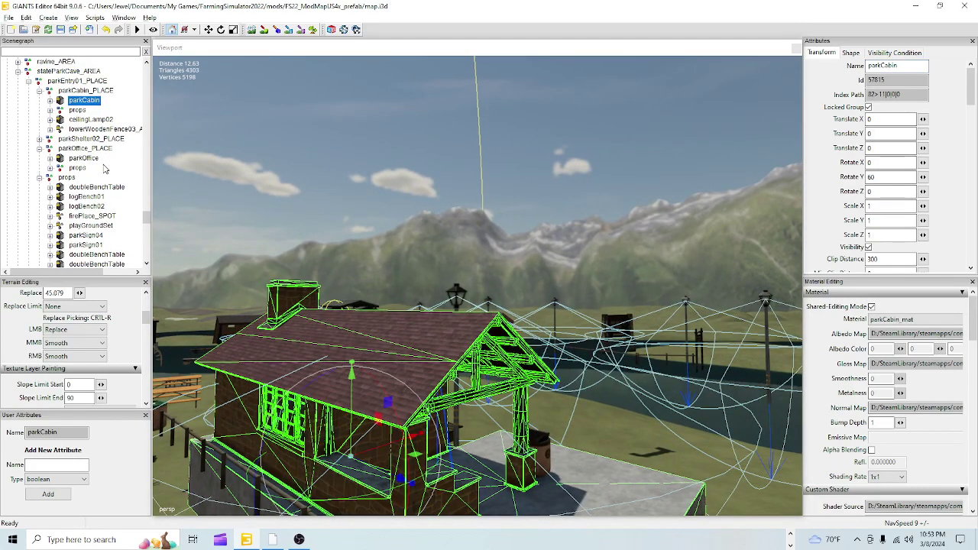
{"action": "left_click", "coordinate": [83, 92]}
- Examine the selected cabin group from several sides, including its concrete base, fence, lamps and height above the ground
{"action": "left_click_drag", "start_coordinate": [463, 387], "coordinate": [408, 478], "text": "alt"}
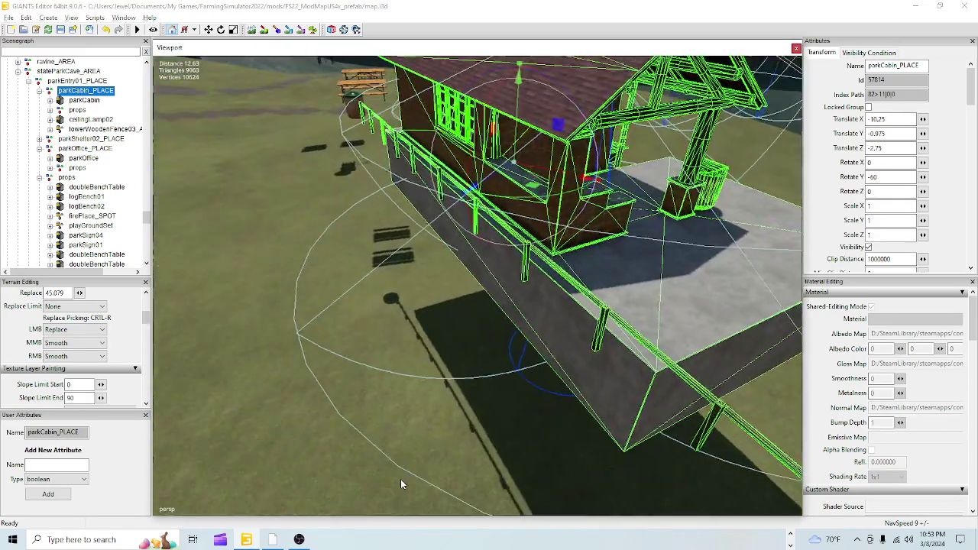
{"action": "scroll", "coordinate": [442, 379], "scroll_direction": "down", "scroll_amount": 5}
{"action": "left_click_drag", "start_coordinate": [442, 380], "coordinate": [475, 278], "text": "alt"}
{"action": "scroll", "coordinate": [526, 358], "scroll_direction": "up", "scroll_amount": 4}
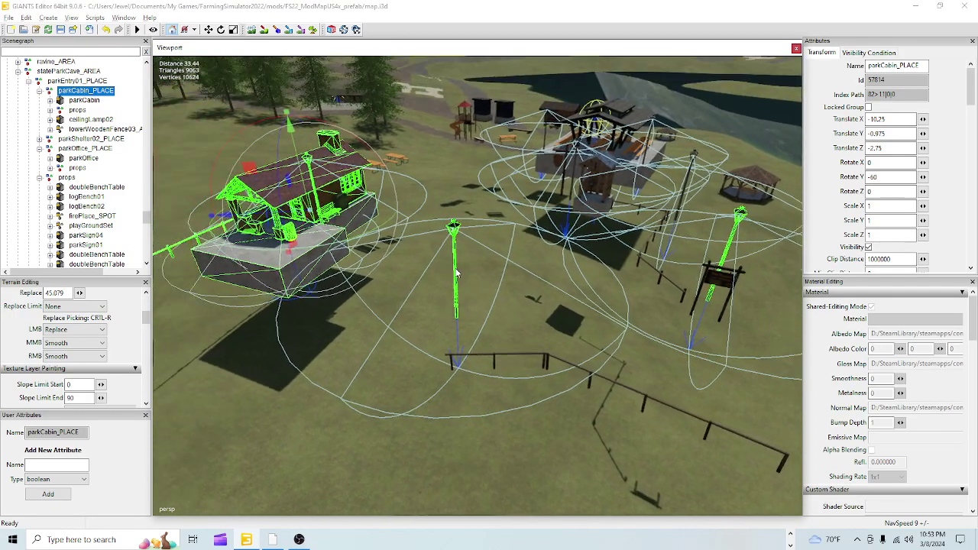
{"action": "left_click_drag", "start_coordinate": [457, 273], "coordinate": [669, 389], "text": "alt"}
{"action": "middle_click_drag", "start_coordinate": [421, 336], "coordinate": [477, 294]}
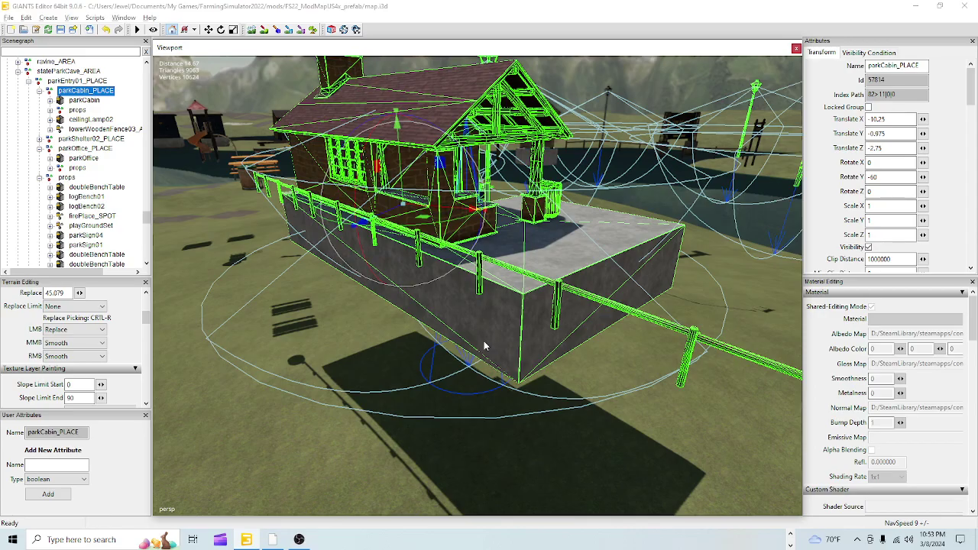
{"action": "middle_click_drag", "start_coordinate": [524, 360], "coordinate": [369, 405]}
{"action": "mouse_move", "coordinate": [570, 350]}
{"action": "middle_mouse_down"}
{"action": "mouse_move", "coordinate": [437, 405]}
{"action": "mouse_move", "coordinate": [586, 348]}
{"action": "middle_mouse_up"}
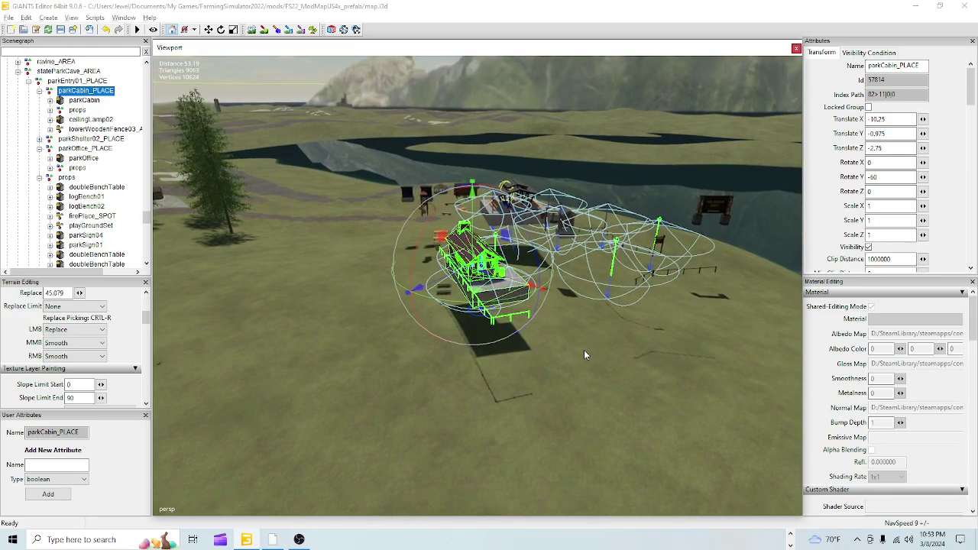
{"action": "scroll", "coordinate": [415, 256], "scroll_direction": "up", "scroll_amount": 3}
{"action": "left_click_drag", "start_coordinate": [414, 255], "coordinate": [457, 339], "text": "alt"}
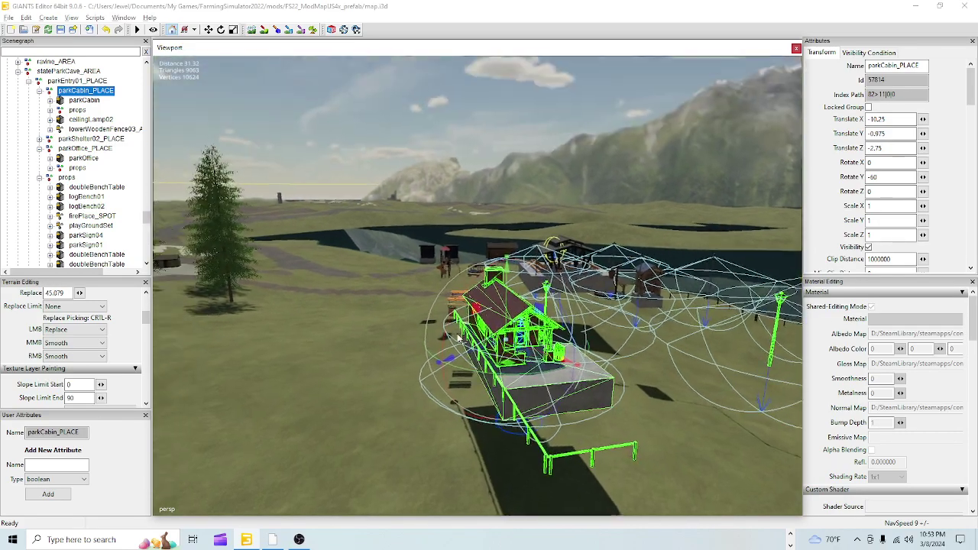
- Place the parkCabin_PLACE group on the open ground at about X -17.867, Y -9.973, Z -23.989
{"action": "middle_click_drag", "start_coordinate": [458, 338], "coordinate": [438, 384]}
{"action": "key", "text": "ctrl+b"}
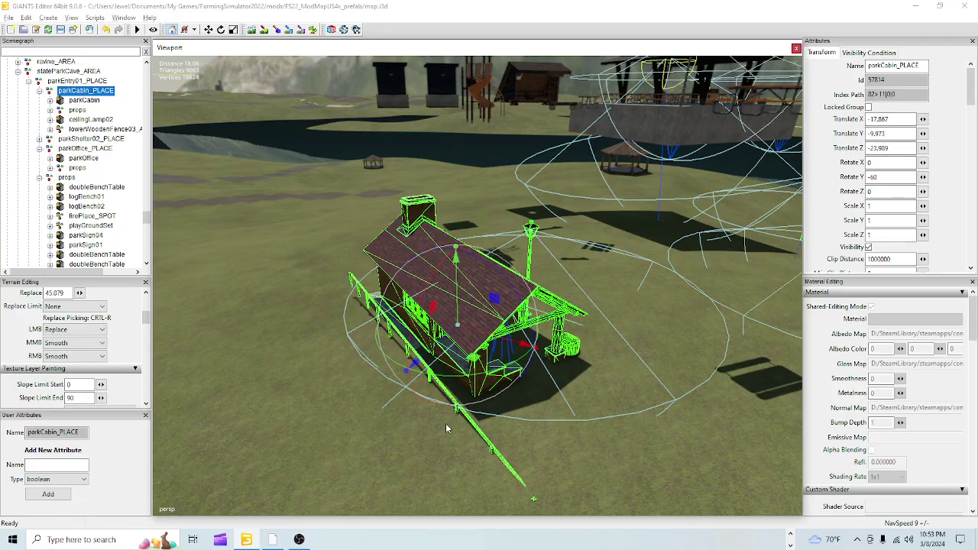
{"action": "scroll", "coordinate": [448, 422], "scroll_direction": "up", "scroll_amount": 8}
{"action": "left_click_drag", "start_coordinate": [400, 458], "coordinate": [381, 367], "text": "alt"}
{"action": "middle_click_drag", "start_coordinate": [381, 367], "coordinate": [459, 252]}
- Rotate the cabin group to about -46.25 degrees around Y and check the park layout from above
{"action": "left_click_drag", "start_coordinate": [456, 255], "coordinate": [792, 353]}
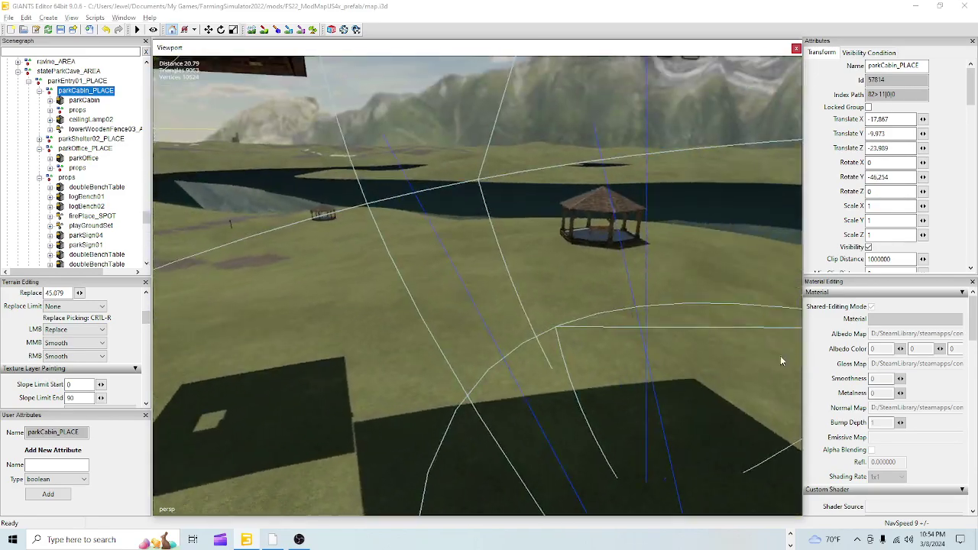
{"action": "left_click_drag", "start_coordinate": [423, 380], "coordinate": [531, 242], "text": "alt"}
{"action": "right_click_drag", "start_coordinate": [531, 241], "coordinate": [316, 372], "text": "alt"}
{"action": "left_click_drag", "start_coordinate": [414, 359], "coordinate": [445, 415], "text": "alt"}
{"action": "right_click_drag", "start_coordinate": [445, 414], "coordinate": [294, 498], "text": "alt"}
{"action": "left_click_drag", "start_coordinate": [448, 299], "coordinate": [403, 217], "text": "alt"}
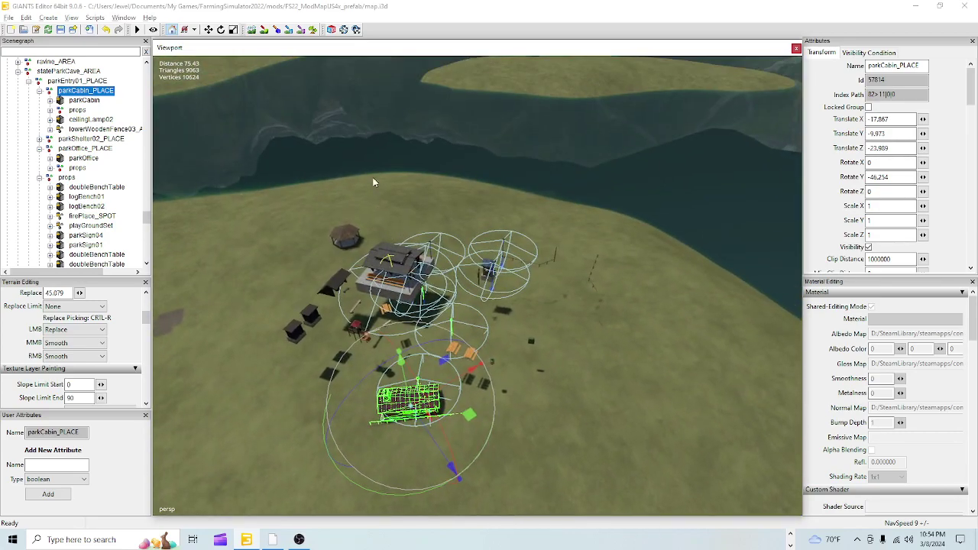
- Rotate the parkCabin_PLACE group to about -60.856 degrees around Y and check its alignment with the park layout from above
{"action": "left_click_drag", "start_coordinate": [392, 501], "coordinate": [412, 392]}
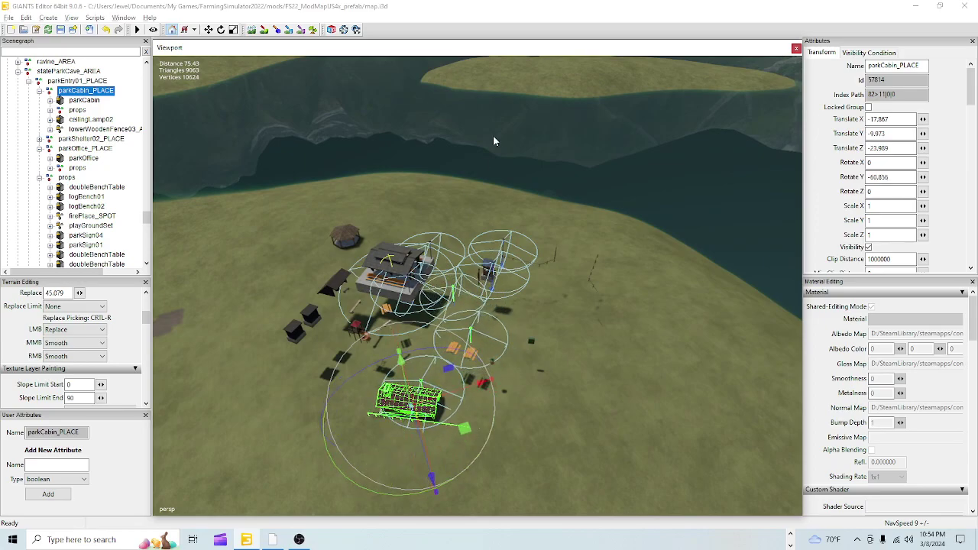
{"action": "left_click_drag", "start_coordinate": [514, 114], "coordinate": [442, 336], "text": "alt"}
{"action": "right_click_drag", "start_coordinate": [442, 336], "coordinate": [576, 119], "text": "alt"}
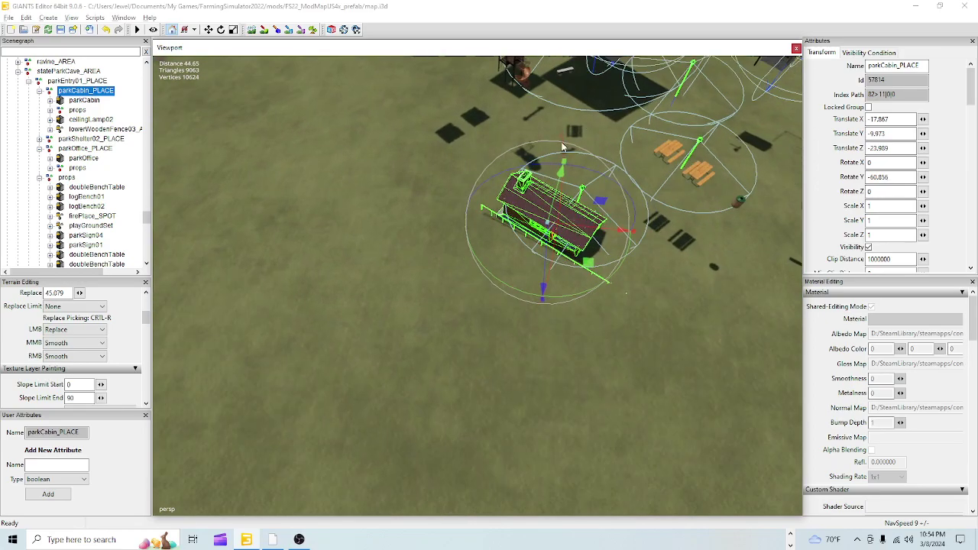
{"action": "right_click_drag", "start_coordinate": [479, 272], "coordinate": [543, 138], "text": "alt"}
{"action": "left_click_drag", "start_coordinate": [583, 144], "coordinate": [479, 255], "text": "alt"}
- Sample the ground height of 61.353 beside the cabin and level the terrain around its concrete base and fence to it
{"action": "scroll", "coordinate": [474, 252], "scroll_direction": "up", "scroll_amount": 6}
{"action": "left_click_drag", "start_coordinate": [453, 290], "coordinate": [268, 301], "text": "alt"}
{"action": "right_click_drag", "start_coordinate": [268, 305], "coordinate": [478, 338]}
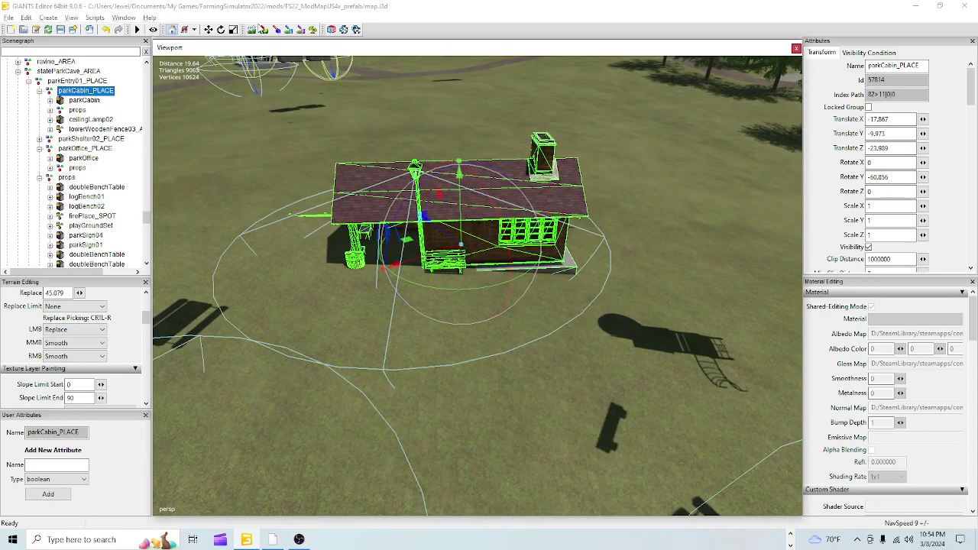
{"action": "left_click", "coordinate": [252, 30]}
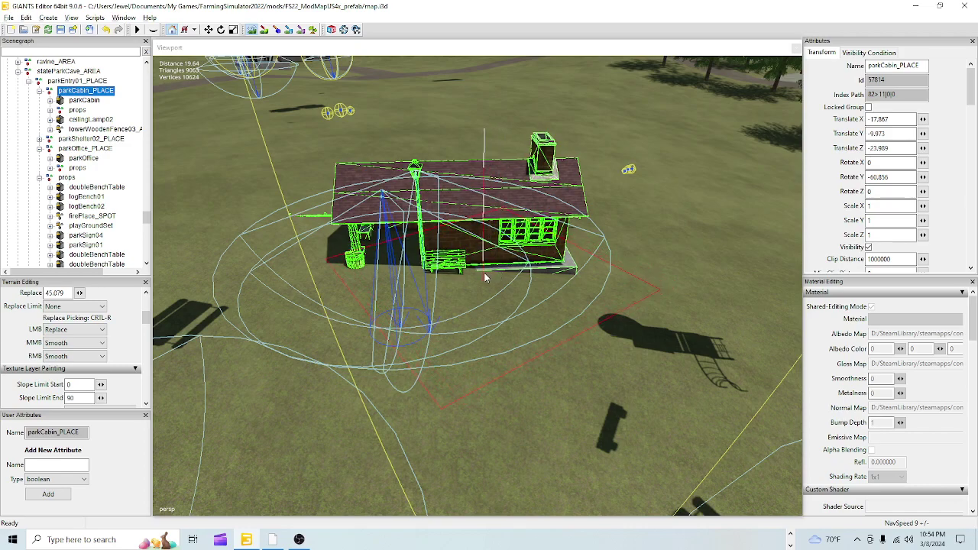
{"action": "key", "text": "ctrl+r"}
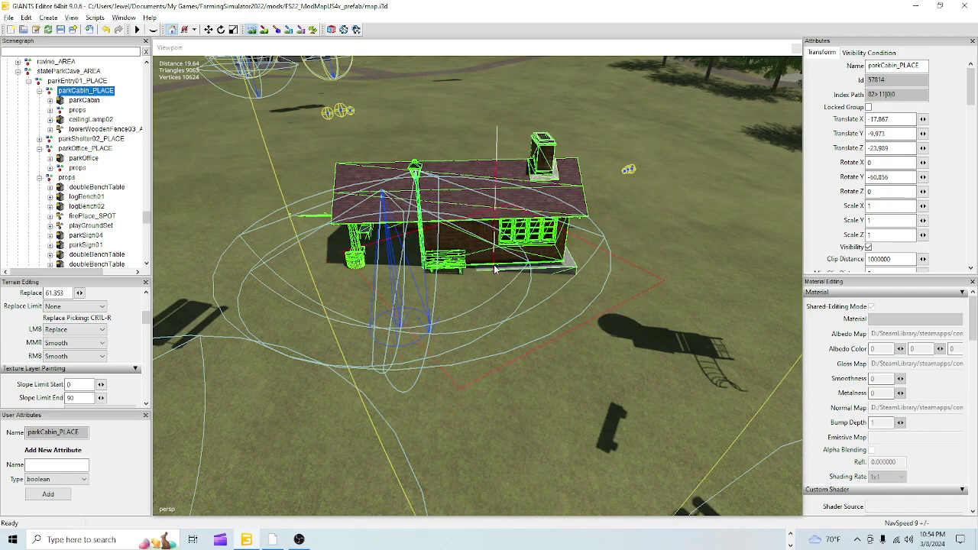
{"action": "mouse_move", "coordinate": [486, 260]}
{"action": "left_mouse_down"}
{"action": "mouse_move", "coordinate": [343, 290]}
{"action": "mouse_move", "coordinate": [327, 256]}
{"action": "mouse_move", "coordinate": [265, 246]}
{"action": "left_mouse_up"}
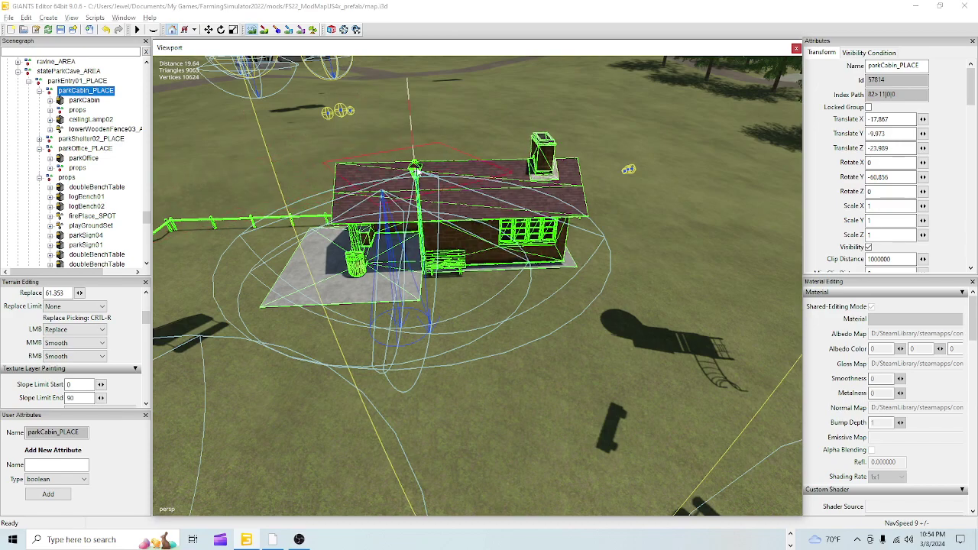
{"action": "mouse_move", "coordinate": [642, 231]}
{"action": "left_mouse_down"}
{"action": "mouse_move", "coordinate": [587, 319]}
{"action": "mouse_move", "coordinate": [277, 357]}
{"action": "left_mouse_up"}
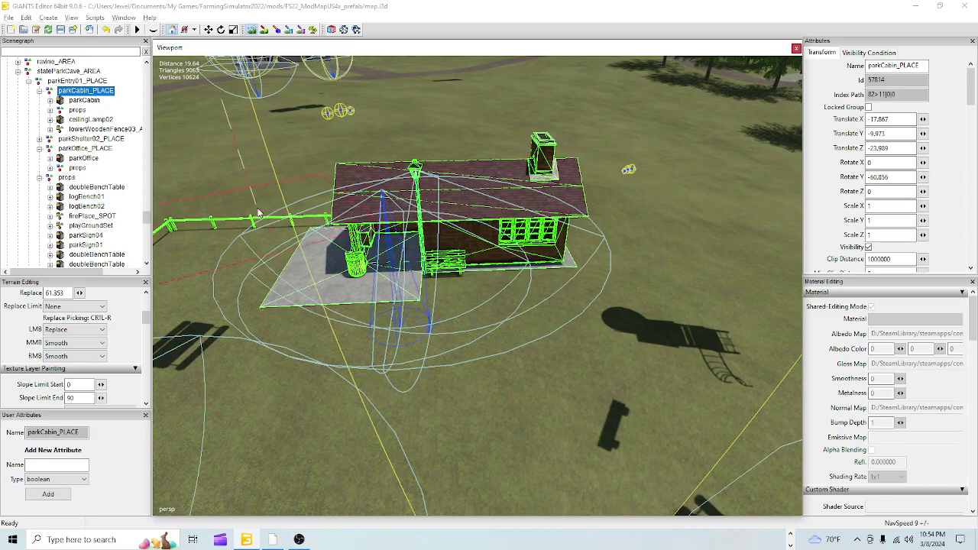
{"action": "left_click", "coordinate": [251, 29]}
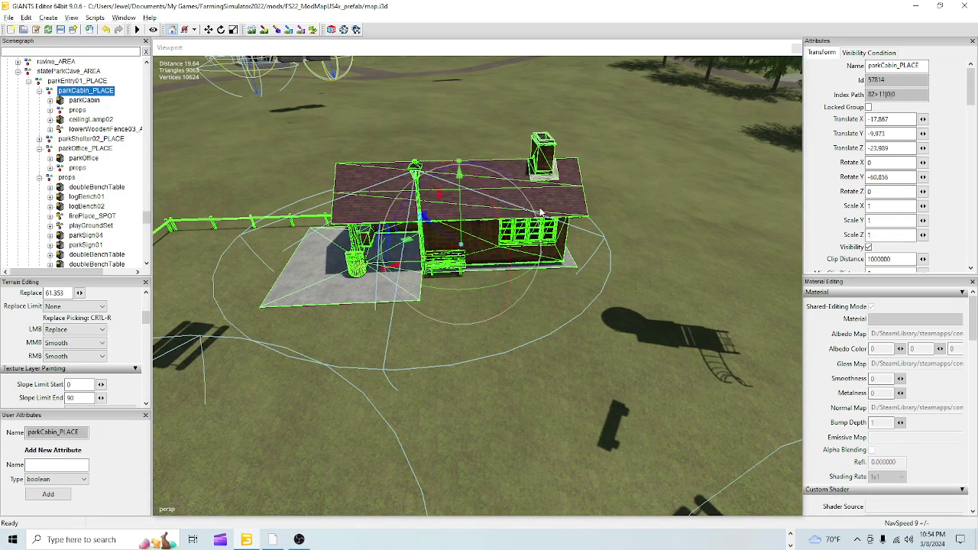
- Level the open ground beyond the cabin's fence corner and around its lanterns to the 61.353 replace height
{"action": "scroll", "coordinate": [495, 328], "scroll_direction": "down", "scroll_amount": 5}
{"action": "middle_click_drag", "start_coordinate": [465, 358], "coordinate": [489, 339], "text": "alt"}
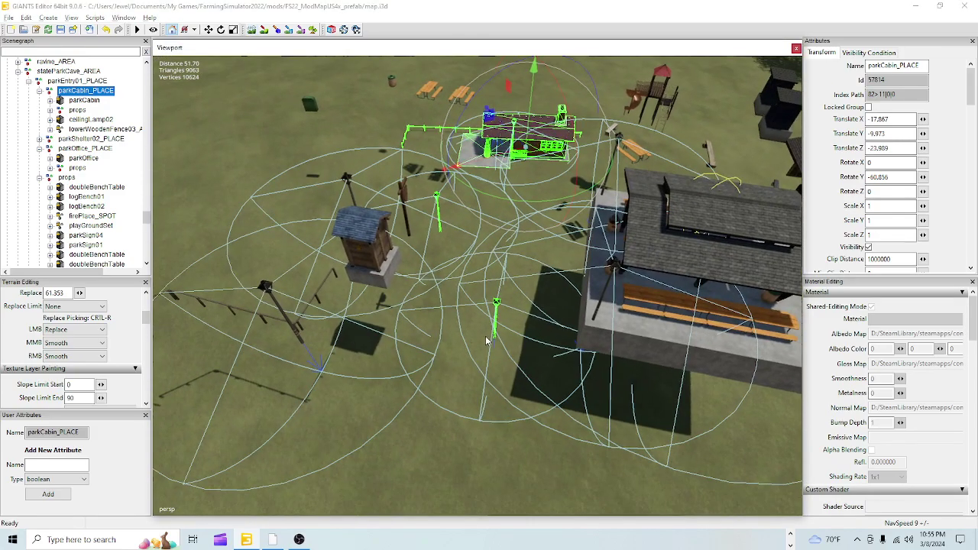
{"action": "scroll", "coordinate": [636, 127], "scroll_direction": "up", "scroll_amount": 4}
{"action": "right_click_drag", "start_coordinate": [635, 127], "coordinate": [589, 363]}
{"action": "scroll", "coordinate": [491, 262], "scroll_direction": "down", "scroll_amount": 3}
{"action": "left_click_drag", "start_coordinate": [491, 262], "coordinate": [474, 345], "text": "alt"}
{"action": "right_click_drag", "start_coordinate": [474, 350], "coordinate": [481, 326]}
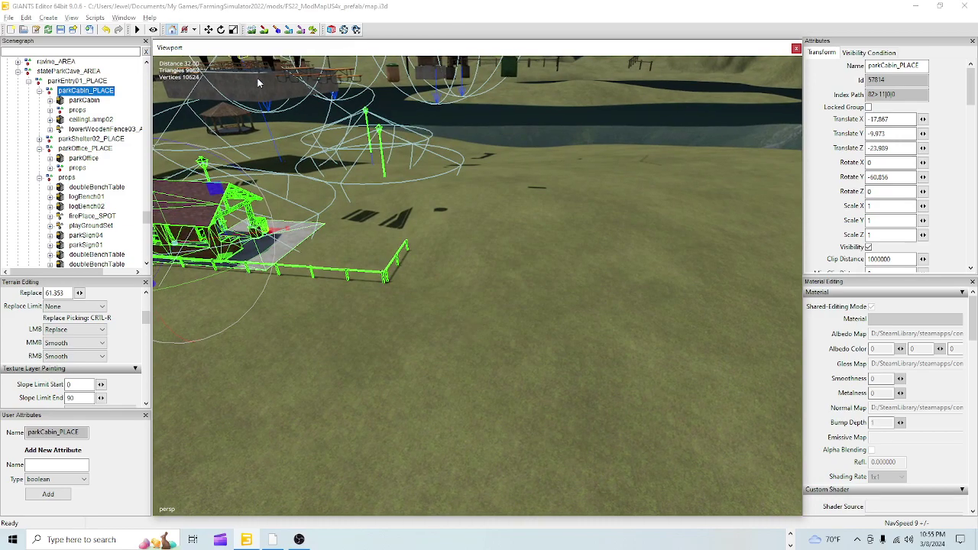
{"action": "left_click", "coordinate": [252, 30]}
{"action": "left_click_drag", "start_coordinate": [480, 262], "coordinate": [444, 231]}
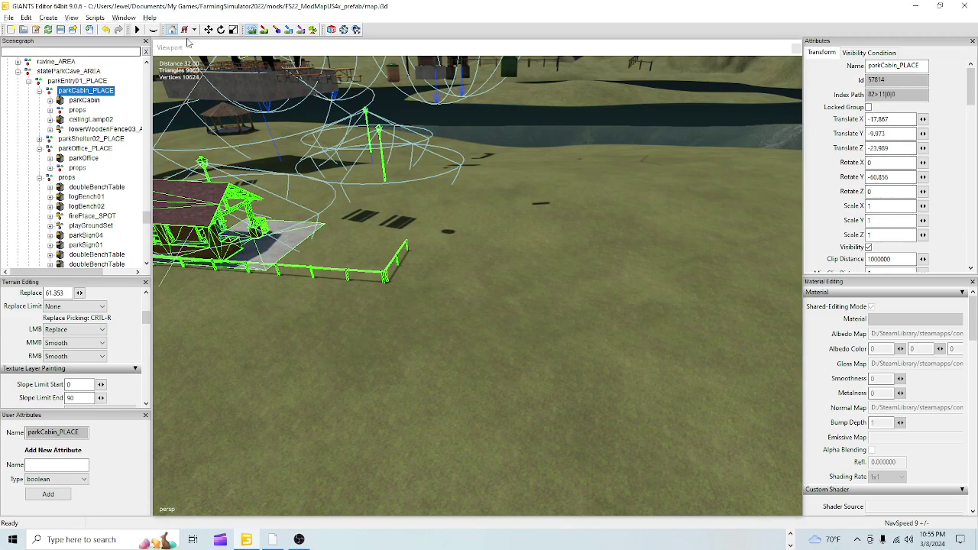
- Inspect the cabin's base at ground level and raise the parkCabin_PLACE group slightly to Y -9.947
{"action": "right_click_drag", "start_coordinate": [376, 402], "coordinate": [417, 299], "text": "alt"}
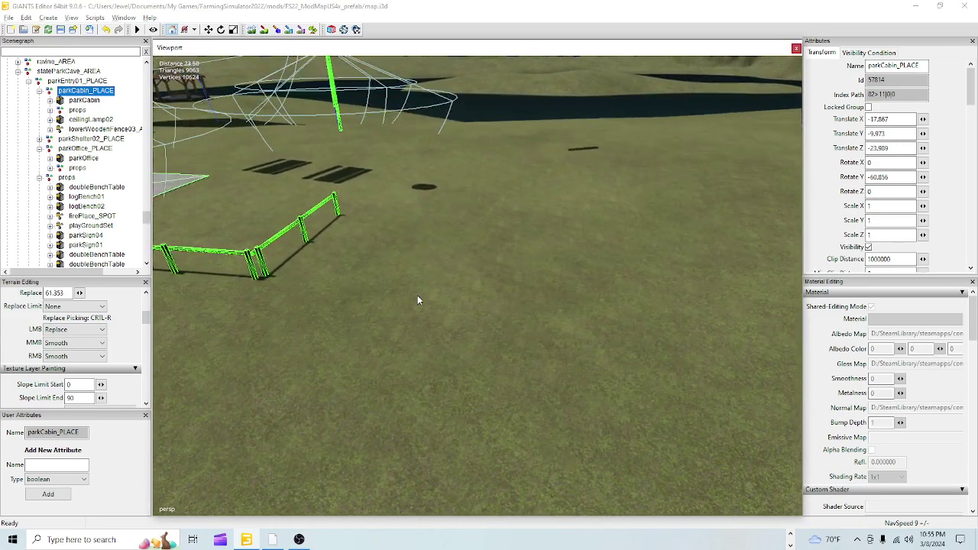
{"action": "middle_click_drag", "start_coordinate": [417, 299], "coordinate": [345, 371], "text": "alt"}
{"action": "left_click_drag", "start_coordinate": [345, 371], "coordinate": [334, 336], "text": "alt"}
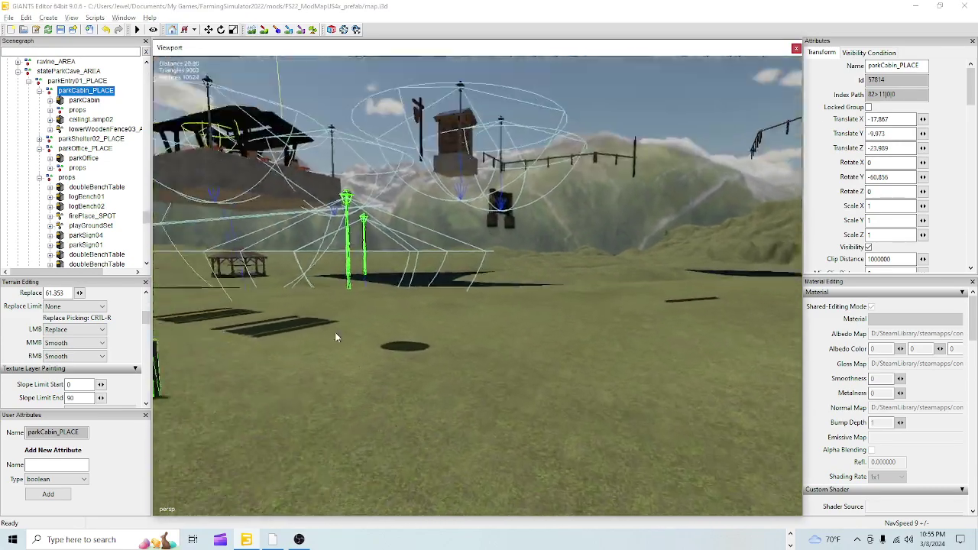
{"action": "right_click_drag", "start_coordinate": [335, 336], "coordinate": [504, 351]}
{"action": "right_click_drag", "start_coordinate": [488, 393], "coordinate": [469, 323]}
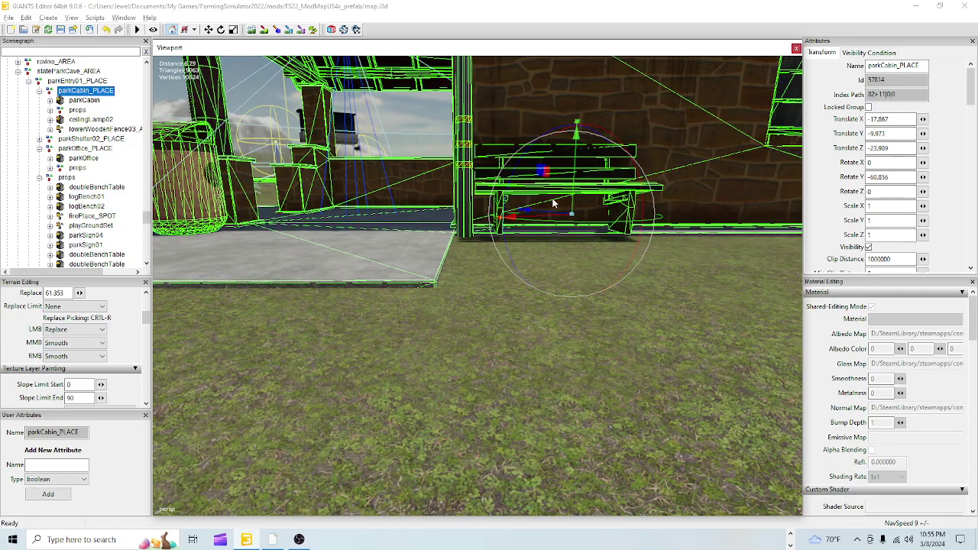
{"action": "left_click_drag", "start_coordinate": [575, 189], "coordinate": [574, 185]}
{"action": "right_click_drag", "start_coordinate": [563, 237], "coordinate": [434, 293]}
{"action": "right_click_drag", "start_coordinate": [433, 375], "coordinate": [392, 322]}
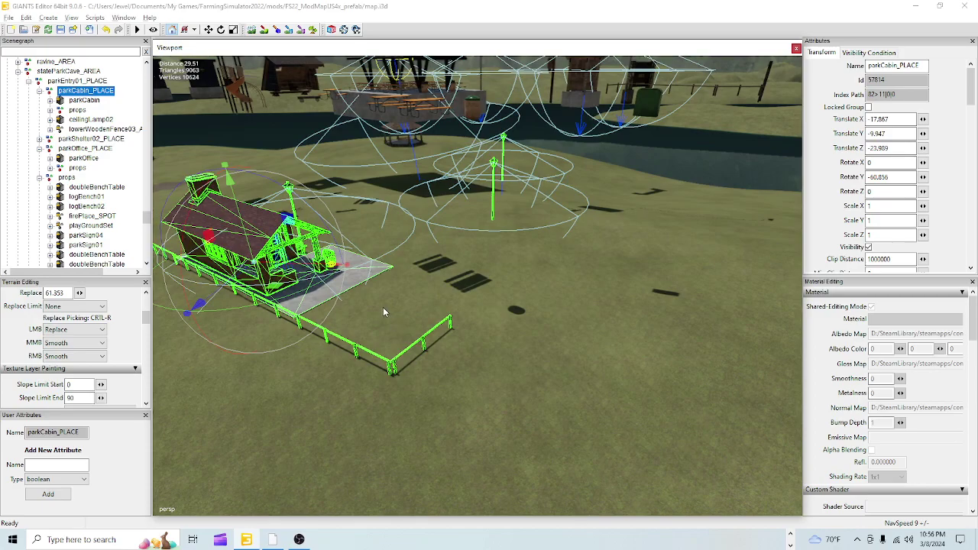
- Check the cabin's surroundings and select the single streetLanternSmall prop standing on the open ground beyond the fence
{"action": "right_click_drag", "start_coordinate": [395, 353], "coordinate": [469, 230], "text": "alt"}
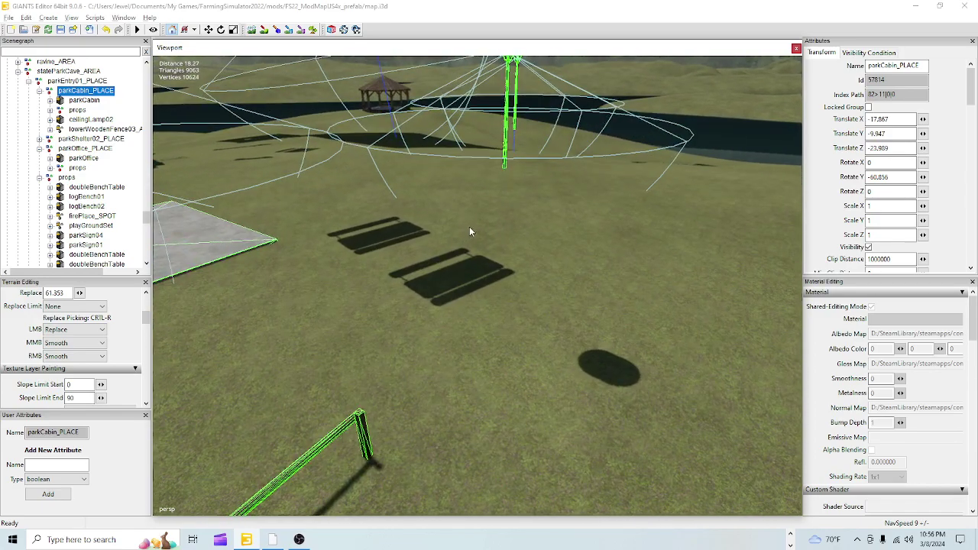
{"action": "left_click_drag", "start_coordinate": [469, 231], "coordinate": [526, 301], "text": "alt"}
{"action": "scroll", "coordinate": [520, 301], "scroll_direction": "up", "scroll_amount": 3}
{"action": "middle_click_drag", "start_coordinate": [520, 301], "coordinate": [568, 191], "text": "alt"}
{"action": "left_click_drag", "start_coordinate": [568, 190], "coordinate": [432, 295], "text": "alt"}
{"action": "scroll", "coordinate": [483, 289], "scroll_direction": "down", "scroll_amount": 3}
{"action": "right_click_drag", "start_coordinate": [432, 294], "coordinate": [557, 228], "text": "alt"}
{"action": "left_click_drag", "start_coordinate": [556, 227], "coordinate": [587, 315], "text": "alt"}
{"action": "right_click_drag", "start_coordinate": [588, 313], "coordinate": [350, 342], "text": "alt"}
{"action": "left_click", "coordinate": [555, 332]}
{"action": "left_click_drag", "start_coordinate": [334, 347], "coordinate": [531, 352], "text": "alt"}
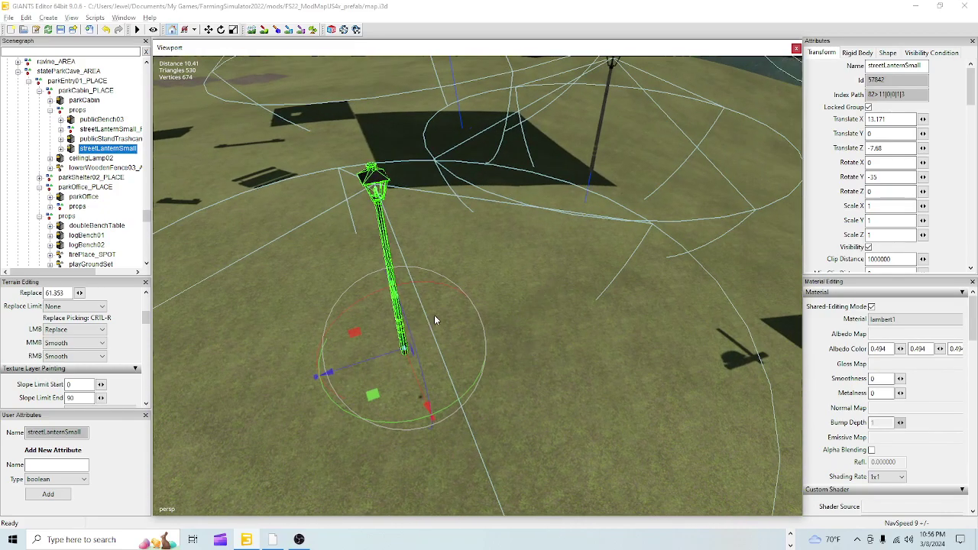
- Place the selected street lantern at the building's concrete walkway corner beside the cobbled yard, at about X -119.093, Z 13.194
{"action": "left_click_drag", "start_coordinate": [429, 322], "coordinate": [555, 282], "text": "alt"}
{"action": "scroll", "coordinate": [490, 330], "scroll_direction": "down", "scroll_amount": 8}
{"action": "left_click_drag", "start_coordinate": [490, 334], "coordinate": [221, 283], "text": "alt"}
{"action": "right_click_drag", "start_coordinate": [338, 399], "coordinate": [422, 261], "text": "alt"}
{"action": "left_click_drag", "start_coordinate": [422, 261], "coordinate": [476, 290], "text": "alt"}
{"action": "right_click_drag", "start_coordinate": [476, 289], "coordinate": [624, 145], "text": "alt"}
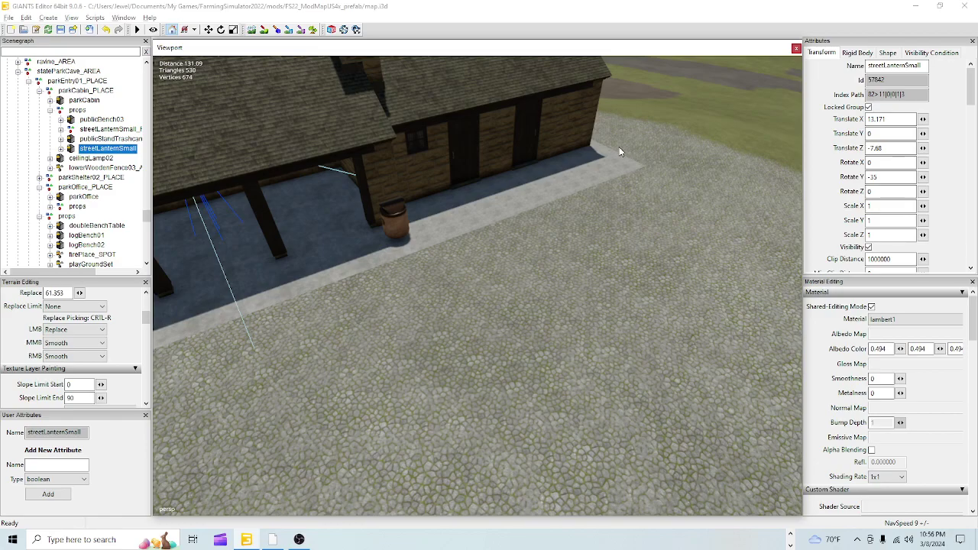
{"action": "key", "text": "ctrl+b"}
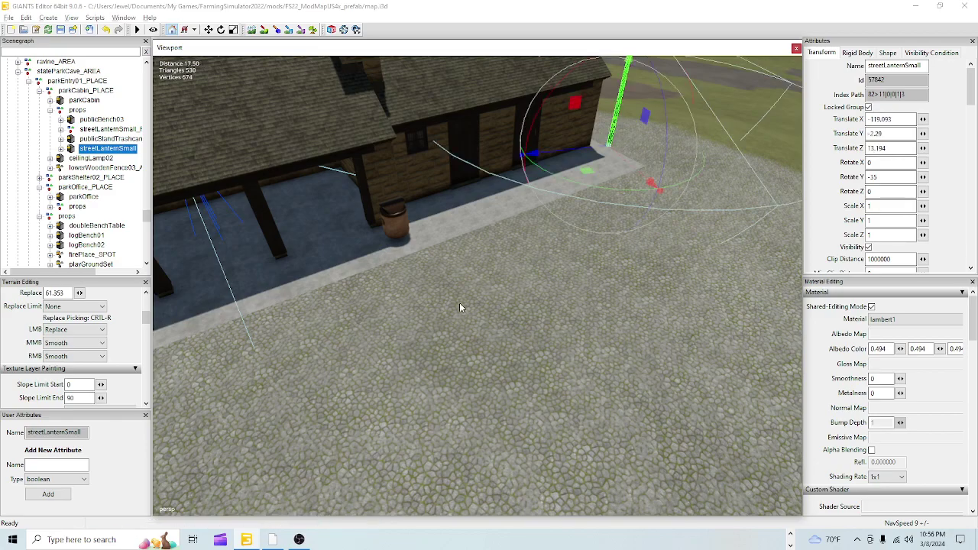
- Rotate the street lantern at the walkway corner to about 74.524 degrees around Y
{"action": "left_click_drag", "start_coordinate": [467, 299], "coordinate": [562, 296], "text": "alt"}
{"action": "right_click_drag", "start_coordinate": [563, 300], "coordinate": [567, 295]}
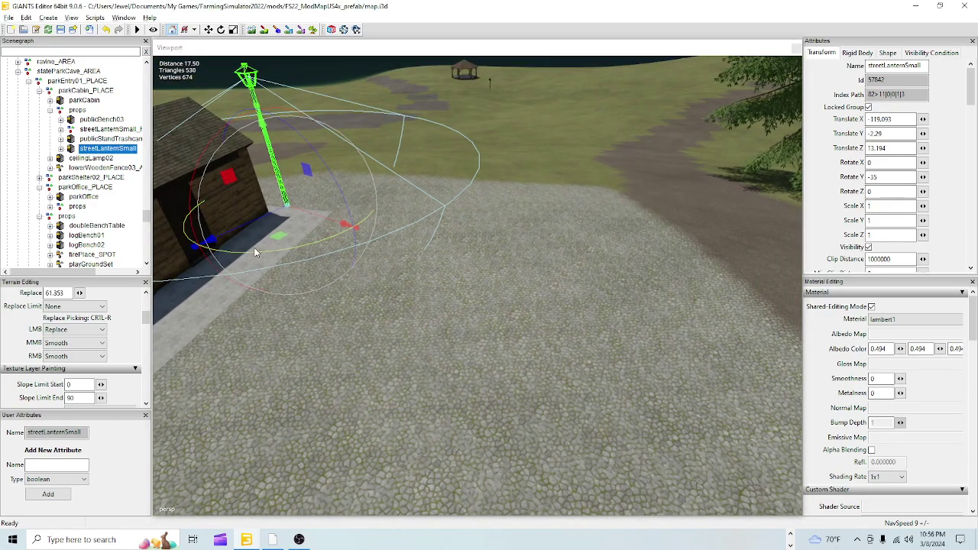
{"action": "left_click_drag", "start_coordinate": [254, 249], "coordinate": [376, 192]}
{"action": "left_click_drag", "start_coordinate": [331, 293], "coordinate": [289, 288], "text": "alt"}
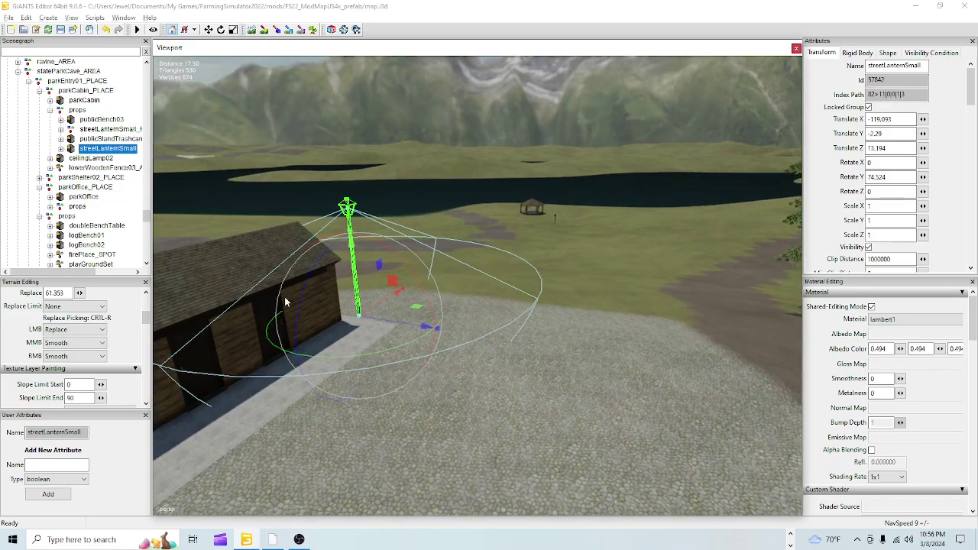
- Return to the park cabin and select its whole parkCabin_PLACE group to see which props belong to it
{"action": "scroll", "coordinate": [311, 266], "scroll_direction": "up", "scroll_amount": 4}
{"action": "left_click_drag", "start_coordinate": [333, 242], "coordinate": [200, 208], "text": "alt"}
{"action": "middle_click_drag", "start_coordinate": [393, 311], "coordinate": [745, 326]}
{"action": "middle_click_drag", "start_coordinate": [436, 336], "coordinate": [436, 258]}
{"action": "middle_click_drag", "start_coordinate": [469, 220], "coordinate": [353, 314]}
{"action": "scroll", "coordinate": [417, 393], "scroll_direction": "up", "scroll_amount": 2}
{"action": "left_click_drag", "start_coordinate": [395, 370], "coordinate": [233, 318], "text": "alt"}
{"action": "left_click", "coordinate": [288, 265]}
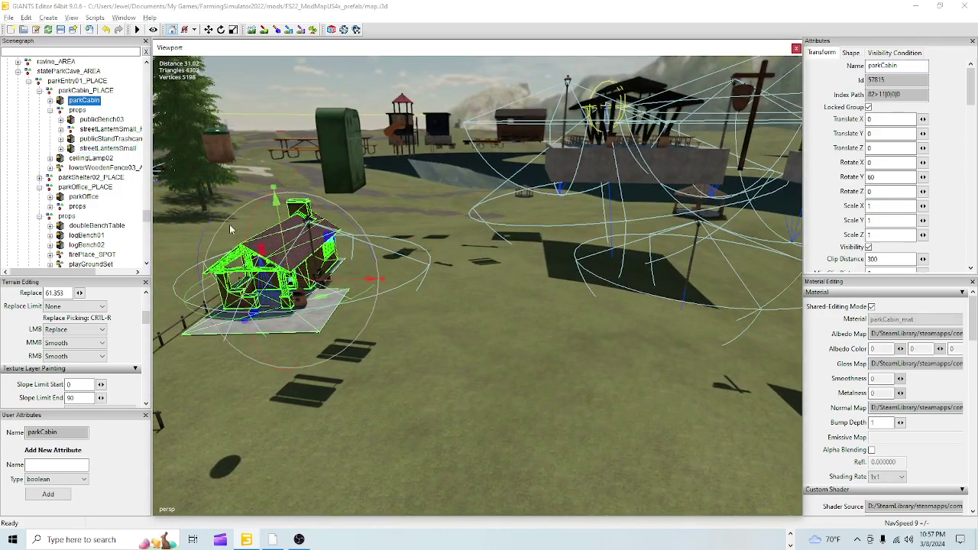
{"action": "left_click", "coordinate": [77, 90]}
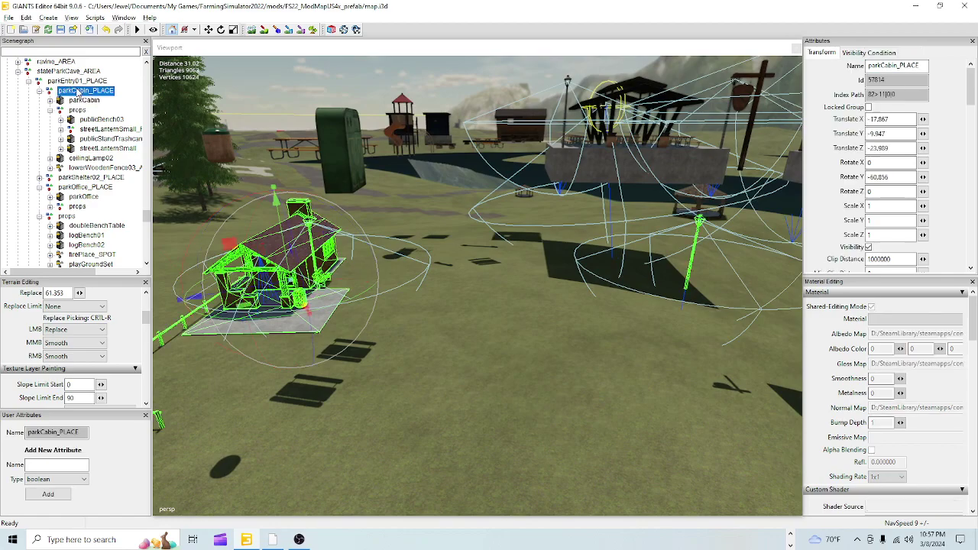
- Select the parent group of the lantern near the cabin and examine which lanterns it contains
{"action": "left_click", "coordinate": [689, 281]}
{"action": "middle_click_drag", "start_coordinate": [689, 281], "coordinate": [435, 443]}
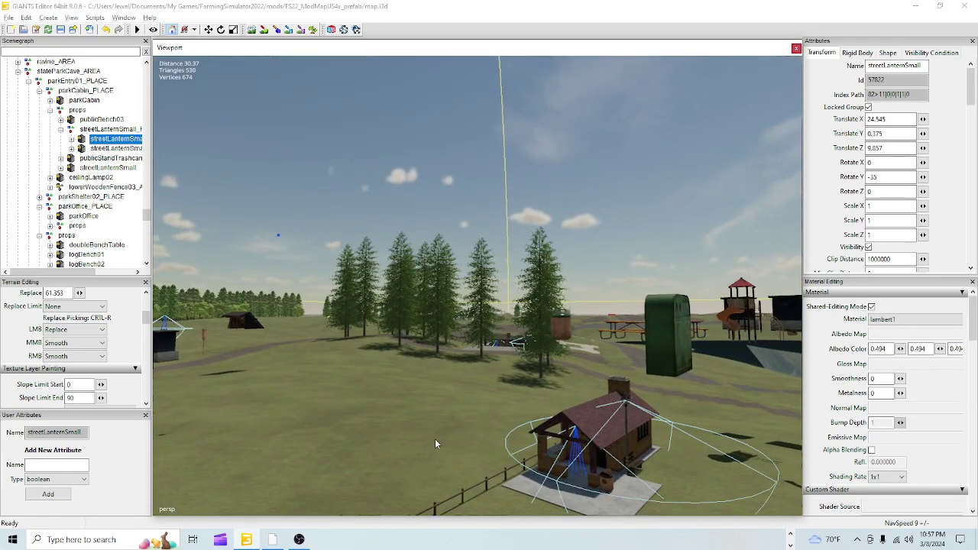
{"action": "key", "text": "f"}
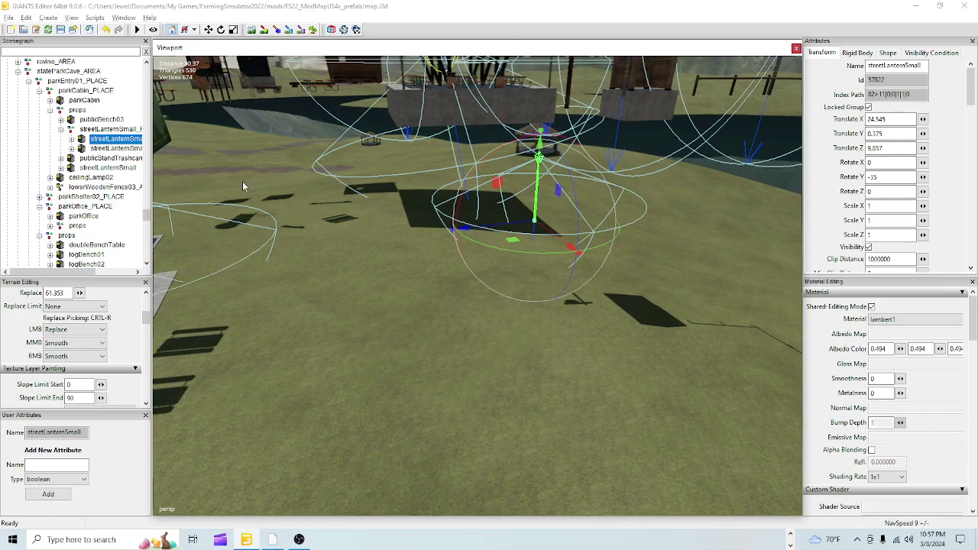
{"action": "left_click", "coordinate": [111, 129]}
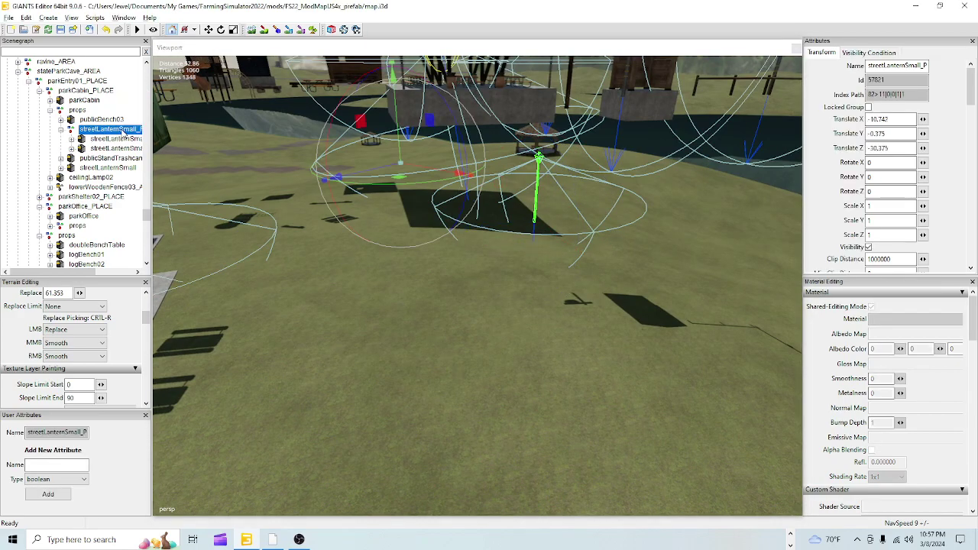
{"action": "left_click_drag", "start_coordinate": [443, 330], "coordinate": [421, 335], "text": "alt"}
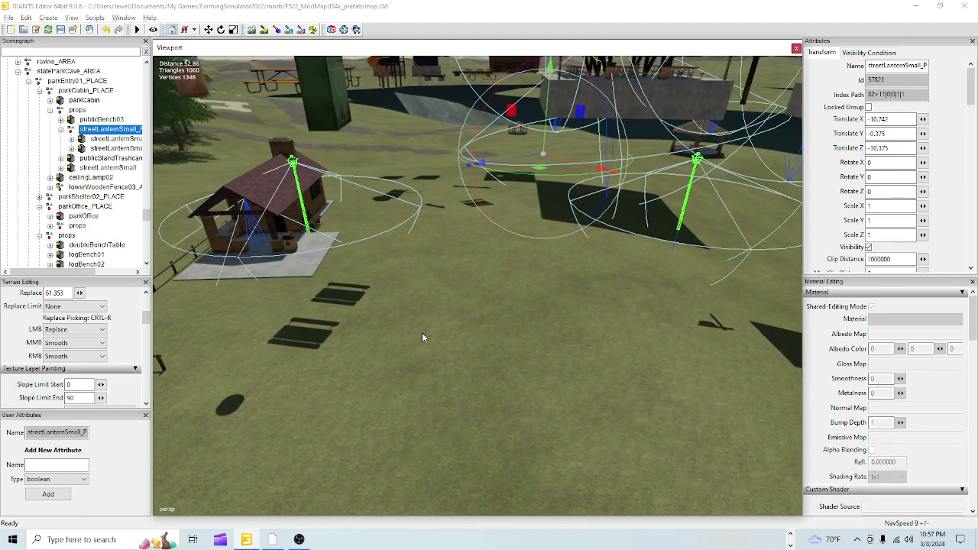
{"action": "middle_click_drag", "start_coordinate": [423, 337], "coordinate": [438, 311]}
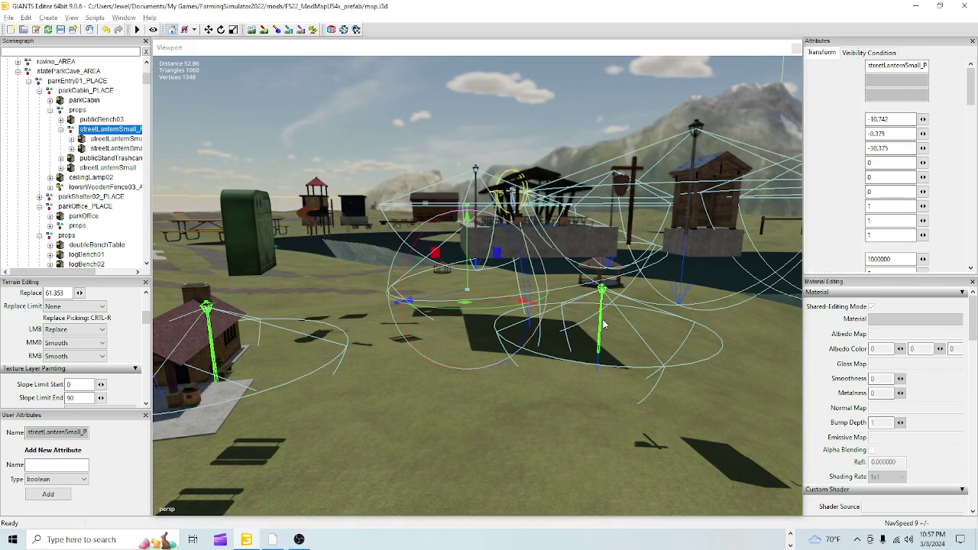
- Select the paired street lantern farther from the cabin and inspect its child nodes in the scene hierarchy
{"action": "left_click", "coordinate": [602, 325]}
{"action": "left_click", "coordinate": [104, 253]}
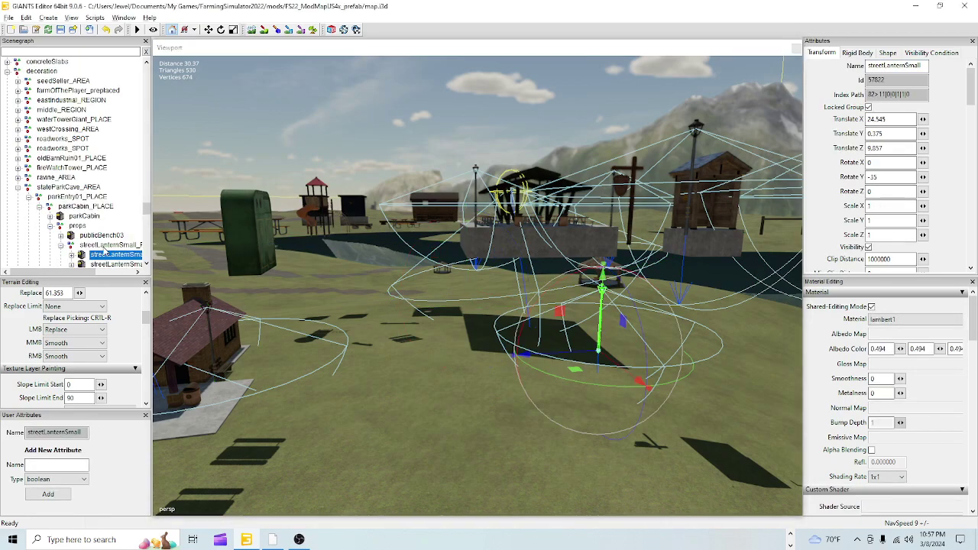
{"action": "left_click_drag", "start_coordinate": [153, 243], "coordinate": [153, 270]}
{"action": "scroll", "coordinate": [108, 243], "scroll_direction": "down", "scroll_amount": 2}
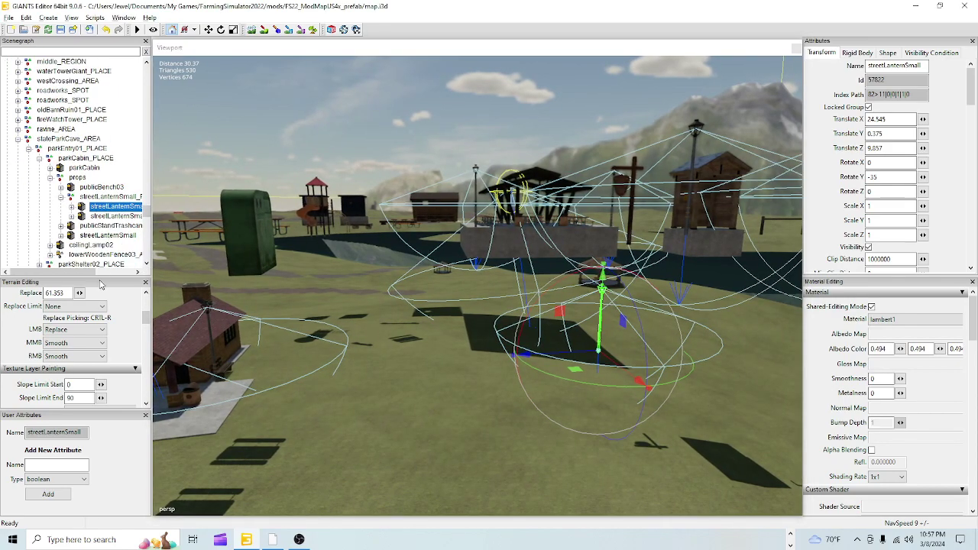
{"action": "mouse_move", "coordinate": [91, 273]}
{"action": "left_mouse_down"}
{"action": "mouse_move", "coordinate": [119, 277]}
{"action": "mouse_move", "coordinate": [93, 281]}
{"action": "left_mouse_up"}
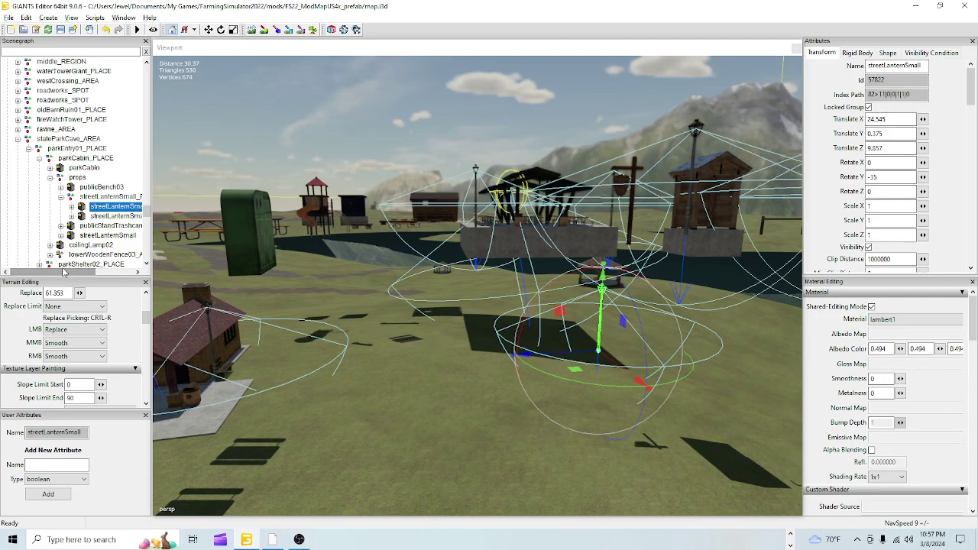
{"action": "left_click", "coordinate": [71, 207]}
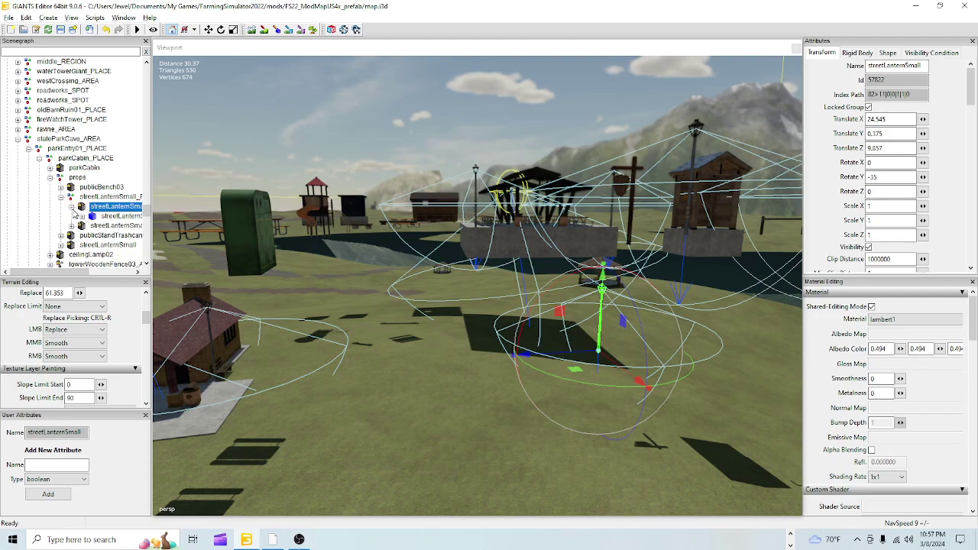
{"action": "left_click", "coordinate": [82, 217]}
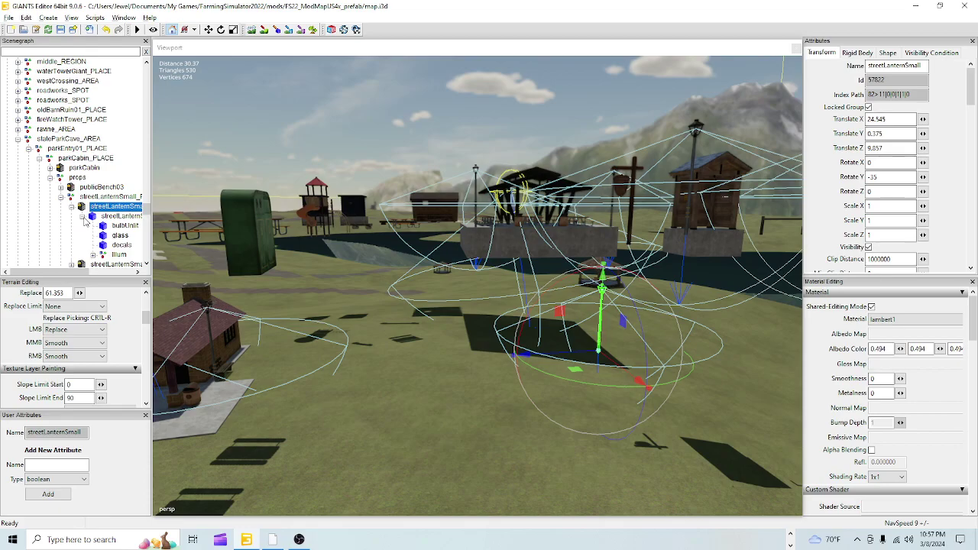
{"action": "left_click", "coordinate": [81, 217]}
{"action": "left_click", "coordinate": [71, 207]}
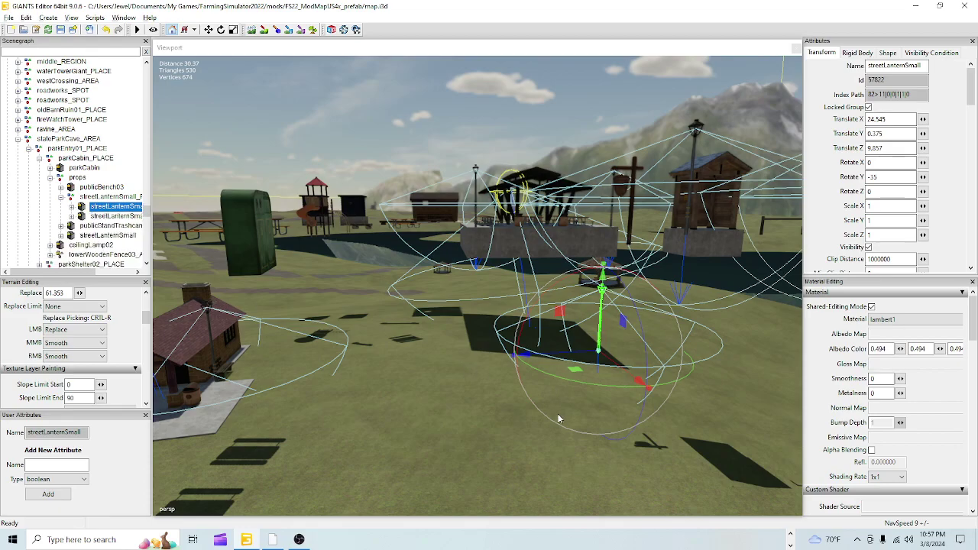
- Place the selected street lantern at the open porch corner of the long cabin and rotate it to about 75.987 around Y
{"action": "left_click_drag", "start_coordinate": [559, 415], "coordinate": [252, 317], "text": "alt"}
{"action": "right_click_drag", "start_coordinate": [397, 359], "coordinate": [748, 222], "text": "alt"}
{"action": "right_click_drag", "start_coordinate": [473, 371], "coordinate": [634, 154], "text": "alt"}
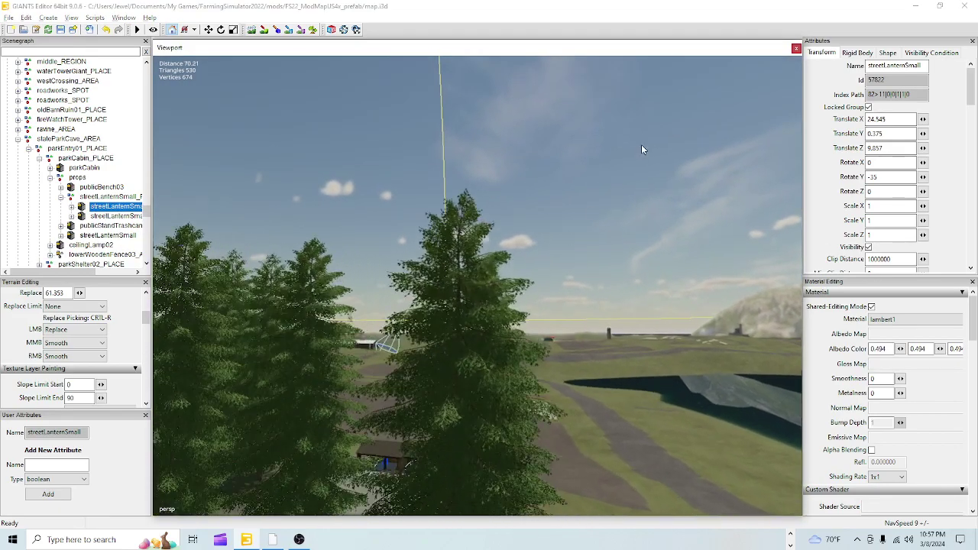
{"action": "left_click_drag", "start_coordinate": [634, 154], "coordinate": [519, 314], "text": "alt"}
{"action": "right_click_drag", "start_coordinate": [519, 314], "coordinate": [554, 235], "text": "alt"}
{"action": "left_click_drag", "start_coordinate": [554, 235], "coordinate": [422, 314], "text": "alt"}
{"action": "right_click_drag", "start_coordinate": [422, 314], "coordinate": [530, 251], "text": "alt"}
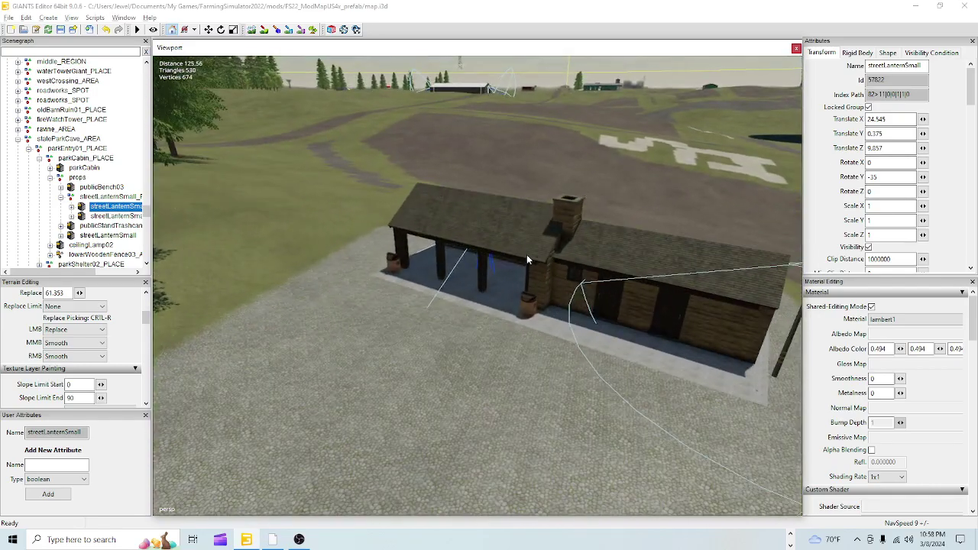
{"action": "right_click_drag", "start_coordinate": [490, 202], "coordinate": [535, 295]}
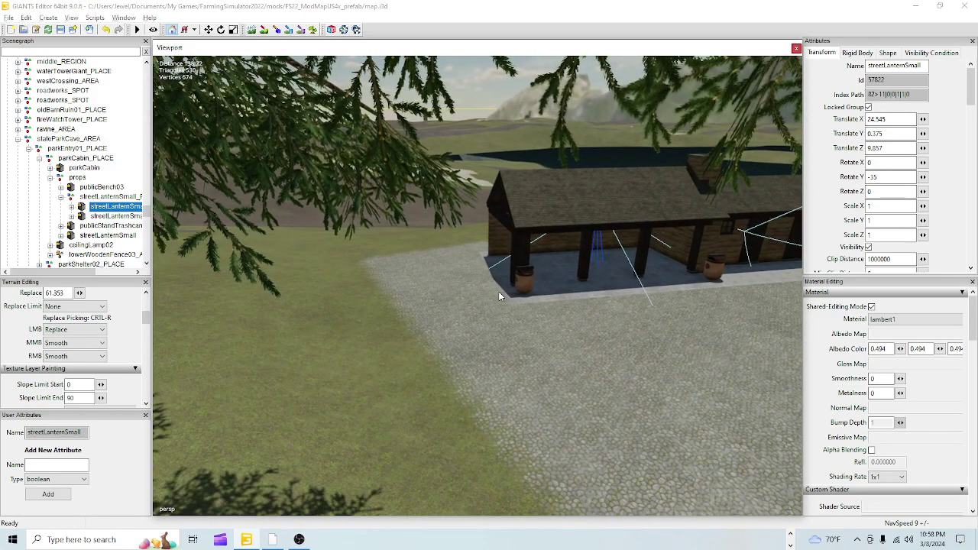
{"action": "key", "text": "ctrl+b"}
{"action": "left_click", "coordinate": [498, 292]}
{"action": "left_click_drag", "start_coordinate": [519, 329], "coordinate": [566, 283]}
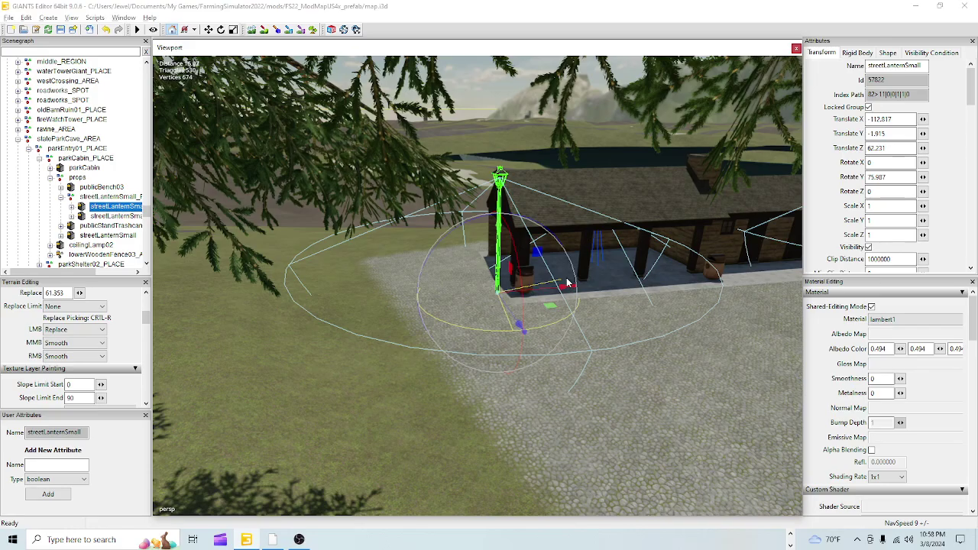
- Shift the lantern beside the long cabin's porch to about X -113.703, Z 62.01, and rotate it to about 71.836 around Y
{"action": "scroll", "coordinate": [590, 328], "scroll_direction": "up", "scroll_amount": 6}
{"action": "left_click_drag", "start_coordinate": [606, 356], "coordinate": [416, 359], "text": "alt"}
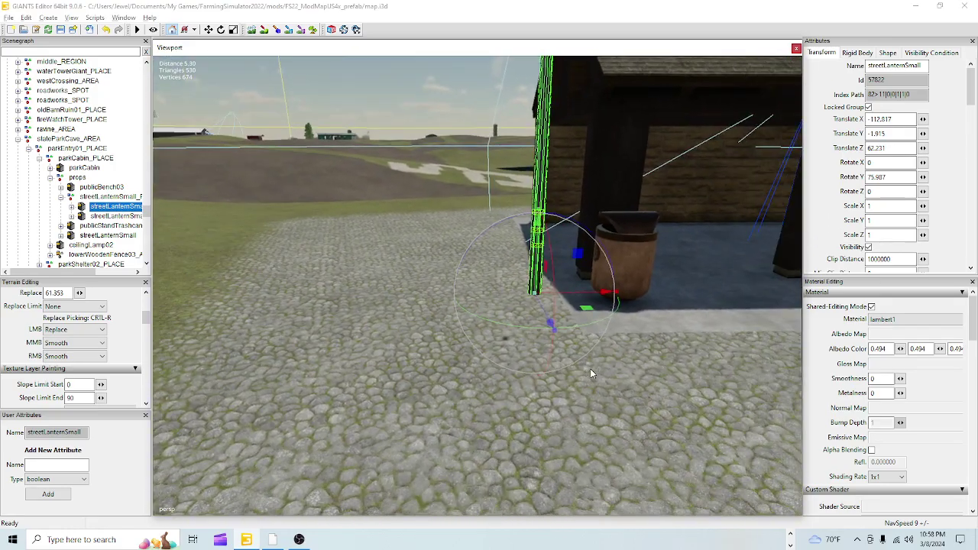
{"action": "scroll", "coordinate": [494, 355], "scroll_direction": "up", "scroll_amount": 6}
{"action": "scroll", "coordinate": [493, 358], "scroll_direction": "down", "scroll_amount": 2}
{"action": "scroll", "coordinate": [418, 350], "scroll_direction": "up", "scroll_amount": 2}
{"action": "scroll", "coordinate": [418, 350], "scroll_direction": "down", "scroll_amount": 3}
{"action": "middle_click_drag", "start_coordinate": [421, 373], "coordinate": [633, 293]}
{"action": "scroll", "coordinate": [633, 292], "scroll_direction": "down", "scroll_amount": 8}
{"action": "left_click_drag", "start_coordinate": [586, 368], "coordinate": [567, 261], "text": "alt"}
{"action": "scroll", "coordinate": [567, 261], "scroll_direction": "up", "scroll_amount": 5}
{"action": "middle_click_drag", "start_coordinate": [567, 261], "coordinate": [551, 387]}
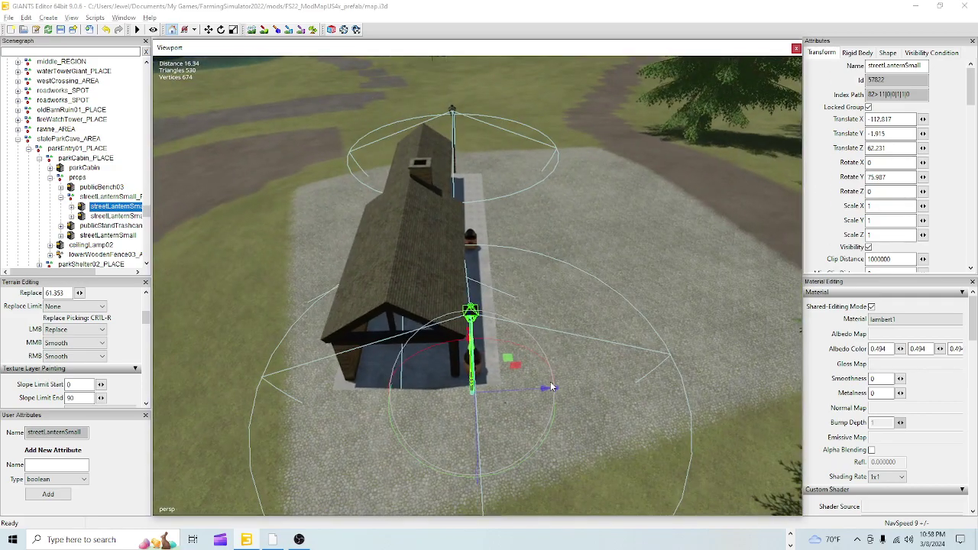
{"action": "left_click_drag", "start_coordinate": [534, 391], "coordinate": [511, 390]}
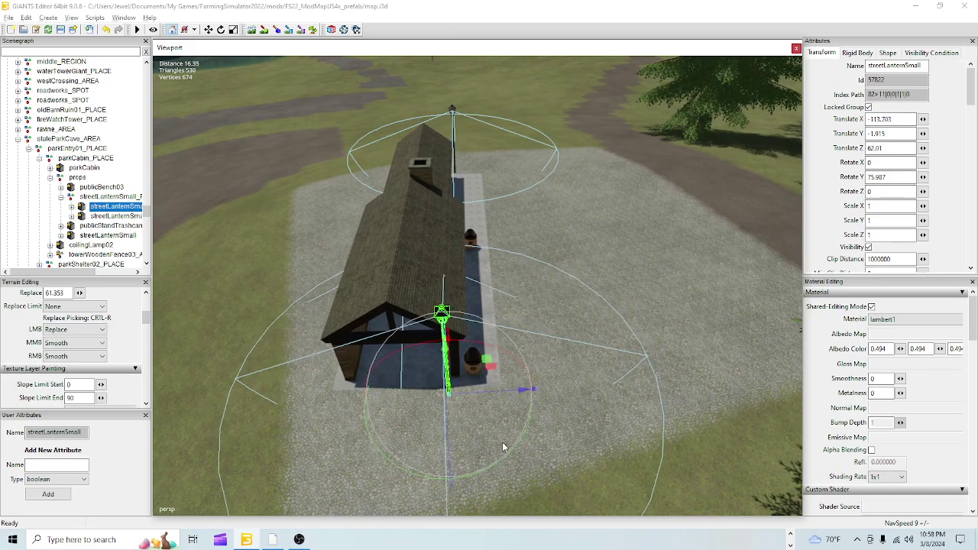
{"action": "left_click_drag", "start_coordinate": [493, 460], "coordinate": [482, 470]}
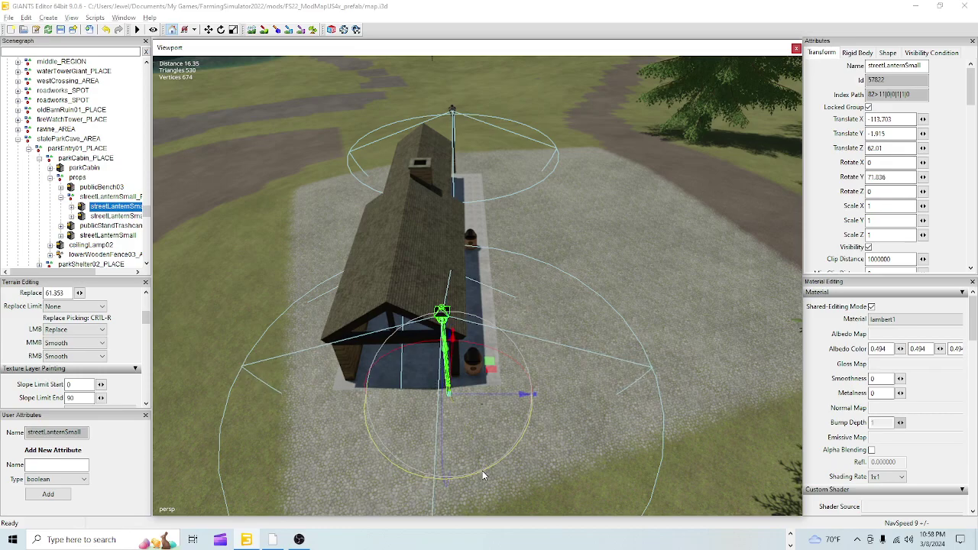
- Select a floating picnic table near the small red-roofed cabin and place it on that cabin's concrete patio
{"action": "scroll", "coordinate": [533, 353], "scroll_direction": "up", "scroll_amount": 5}
{"action": "left_click_drag", "start_coordinate": [544, 365], "coordinate": [570, 353], "text": "alt"}
{"action": "scroll", "coordinate": [570, 353], "scroll_direction": "up", "scroll_amount": 6}
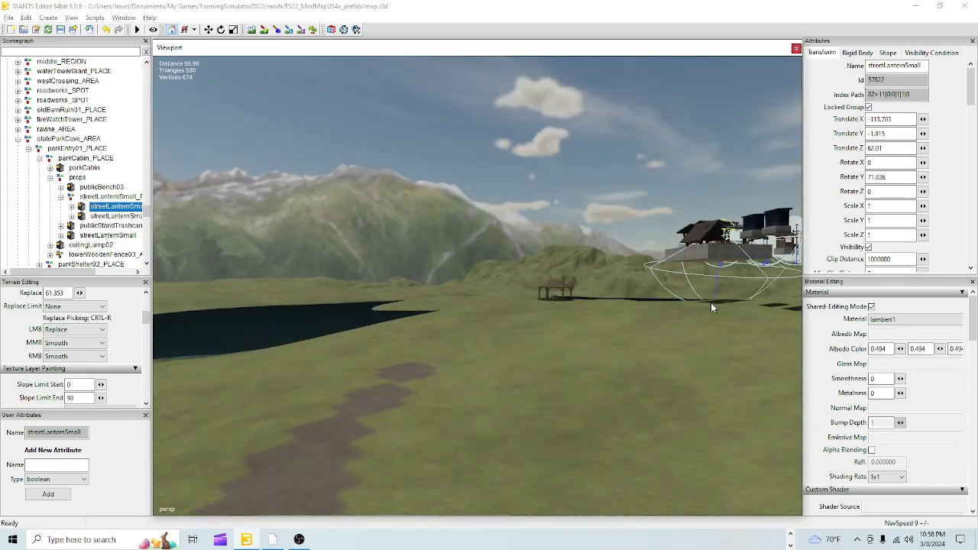
{"action": "left_click_drag", "start_coordinate": [718, 384], "coordinate": [575, 384], "text": "alt"}
{"action": "right_click_drag", "start_coordinate": [575, 385], "coordinate": [706, 222], "text": "alt"}
{"action": "left_click_drag", "start_coordinate": [381, 399], "coordinate": [404, 387], "text": "alt"}
{"action": "right_click_drag", "start_coordinate": [405, 392], "coordinate": [556, 266]}
{"action": "right_click_drag", "start_coordinate": [572, 148], "coordinate": [453, 322]}
{"action": "right_click_drag", "start_coordinate": [522, 374], "coordinate": [472, 360]}
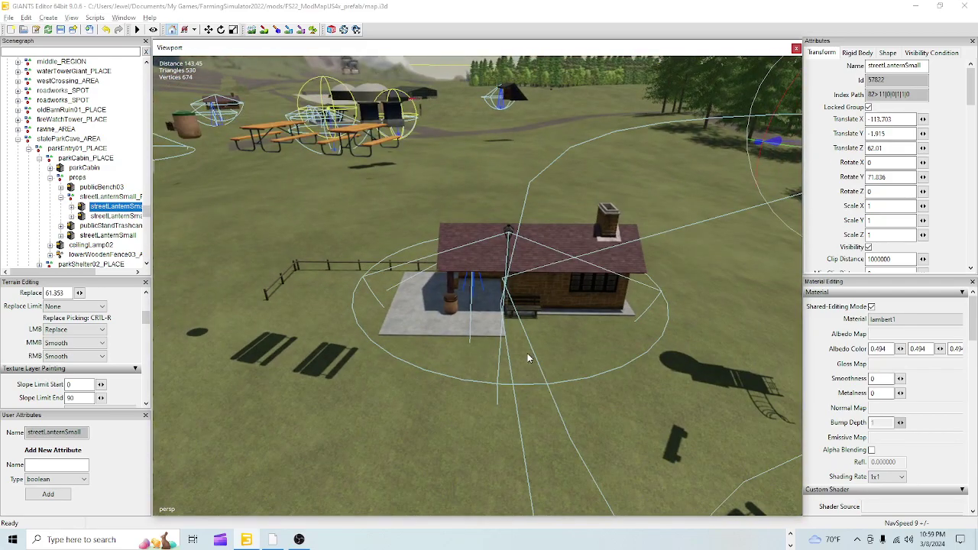
{"action": "right_click_drag", "start_coordinate": [429, 301], "coordinate": [526, 378]}
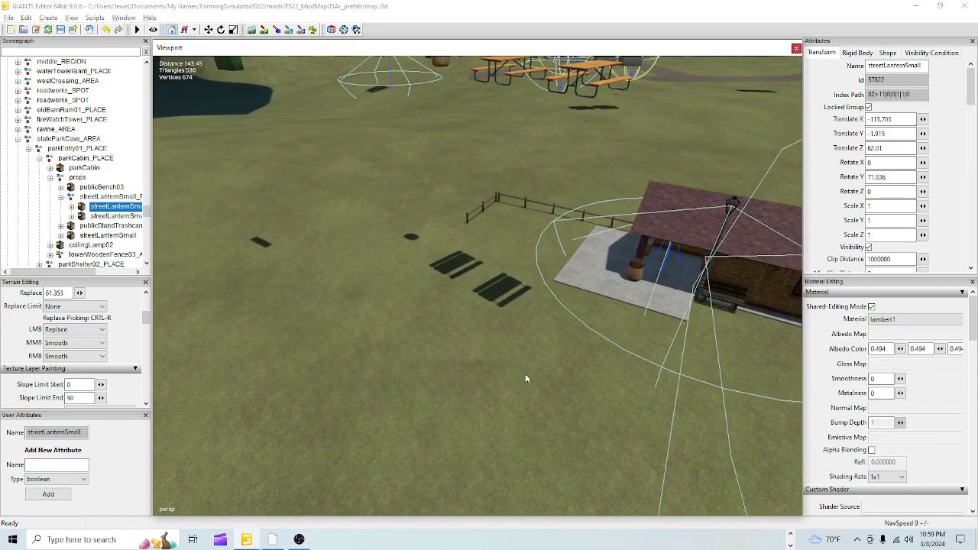
{"action": "left_click", "coordinate": [587, 66]}
{"action": "right_click_drag", "start_coordinate": [514, 396], "coordinate": [636, 406]}
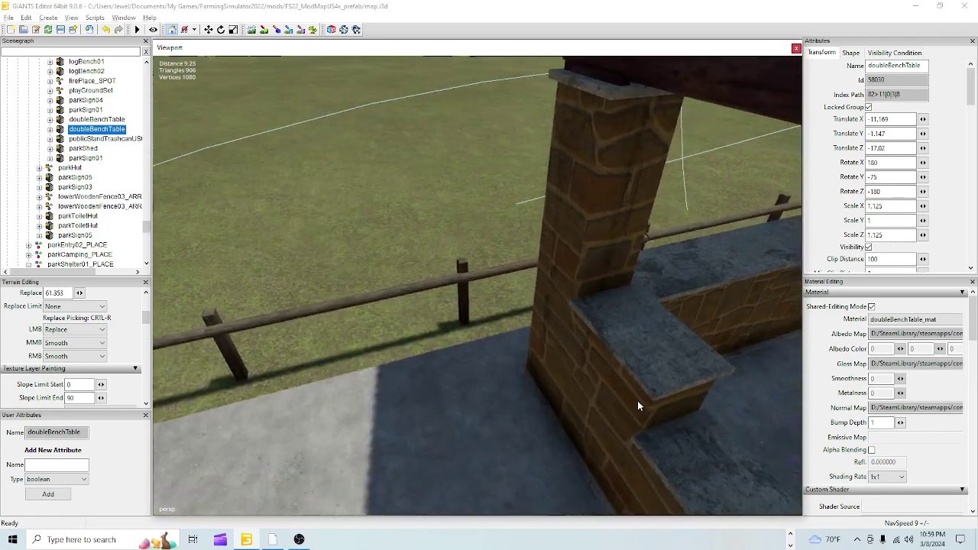
{"action": "scroll", "coordinate": [635, 402], "scroll_direction": "down", "scroll_amount": 5}
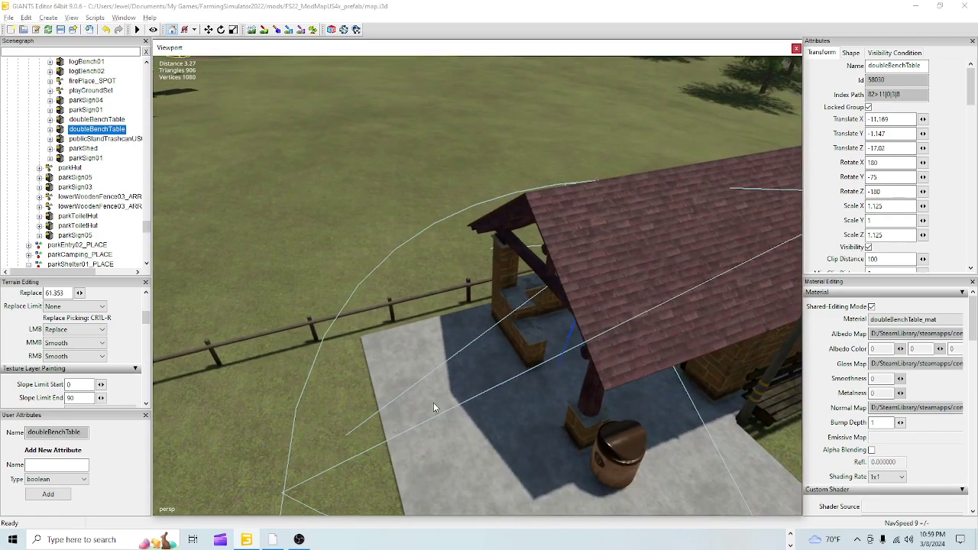
{"action": "key", "text": "ctrl+b"}
{"action": "left_click", "coordinate": [448, 393]}
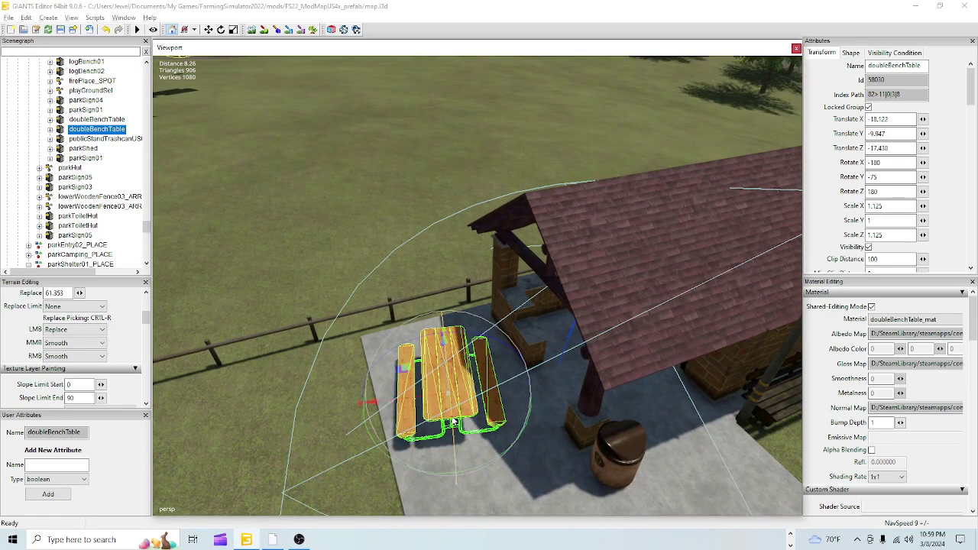
- Rotate the picnic table to about -87.872 around Y and shift it on the patio to about X -17.795, Z -17.671
{"action": "left_click_drag", "start_coordinate": [477, 467], "coordinate": [500, 462]}
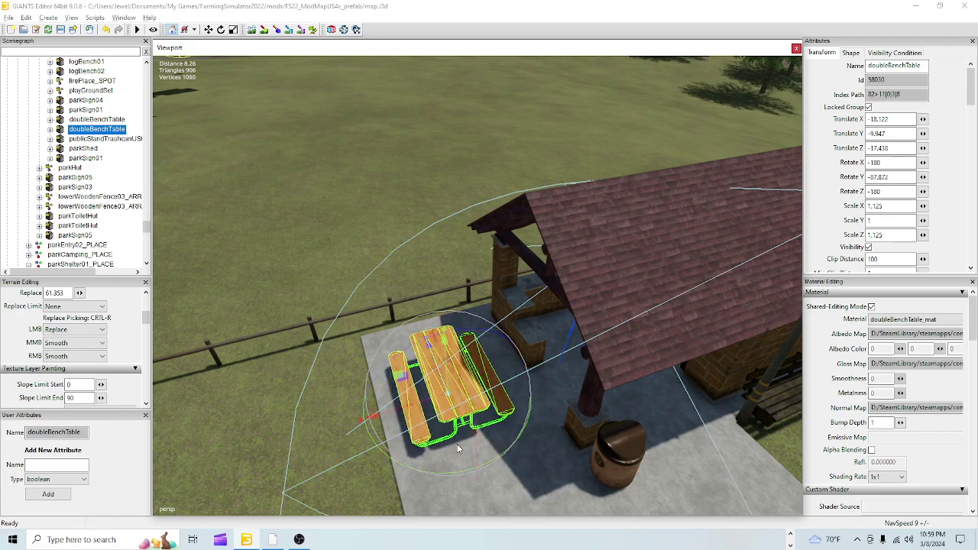
{"action": "mouse_move", "coordinate": [409, 410]}
{"action": "left_mouse_down"}
{"action": "mouse_move", "coordinate": [420, 403]}
{"action": "mouse_move", "coordinate": [404, 402]}
{"action": "left_mouse_up"}
{"action": "right_click_drag", "start_coordinate": [404, 407], "coordinate": [528, 327]}
{"action": "left_click_drag", "start_coordinate": [469, 290], "coordinate": [480, 294]}
{"action": "scroll", "coordinate": [514, 410], "scroll_direction": "up", "scroll_amount": 3}
{"action": "left_click_drag", "start_coordinate": [572, 376], "coordinate": [578, 449], "text": "alt"}
{"action": "scroll", "coordinate": [561, 426], "scroll_direction": "up", "scroll_amount": 3}
{"action": "scroll", "coordinate": [544, 404], "scroll_direction": "down", "scroll_amount": 4}
{"action": "left_click_drag", "start_coordinate": [544, 403], "coordinate": [454, 451], "text": "alt"}
{"action": "right_click_drag", "start_coordinate": [454, 451], "coordinate": [507, 424]}
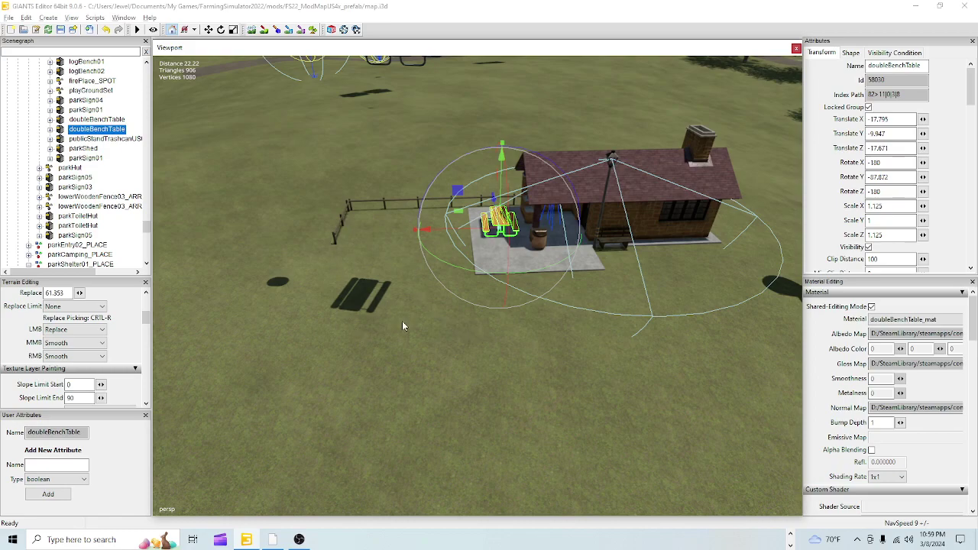
- Examine the surrounding park props and the self-registration hut's interior, and select the parkHut group
{"action": "left_click_drag", "start_coordinate": [386, 207], "coordinate": [391, 349], "text": "alt"}
{"action": "right_click_drag", "start_coordinate": [390, 349], "coordinate": [631, 458], "text": "alt"}
{"action": "left_click_drag", "start_coordinate": [640, 264], "coordinate": [676, 440], "text": "alt"}
{"action": "right_click_drag", "start_coordinate": [590, 312], "coordinate": [495, 391], "text": "alt"}
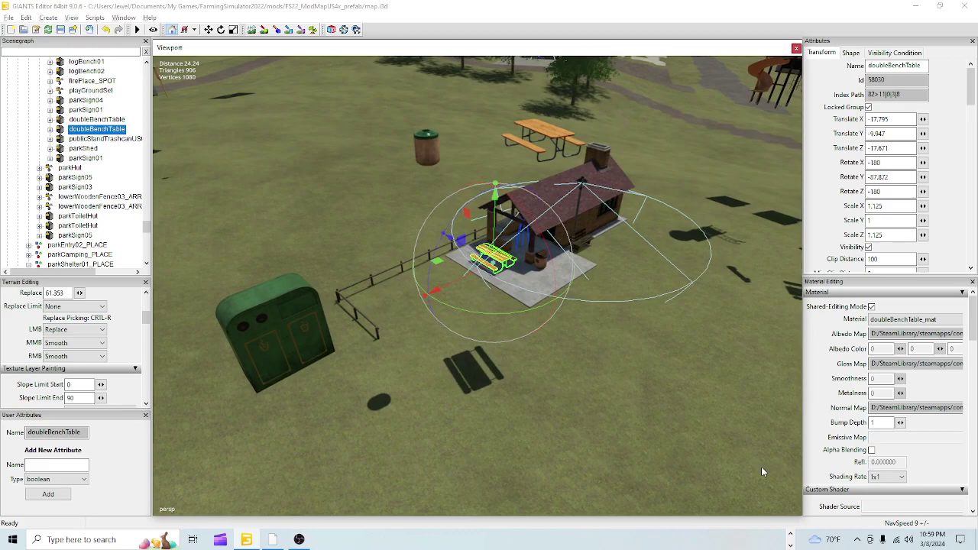
{"action": "left_click_drag", "start_coordinate": [460, 394], "coordinate": [623, 393], "text": "alt"}
{"action": "right_click_drag", "start_coordinate": [622, 396], "coordinate": [421, 338]}
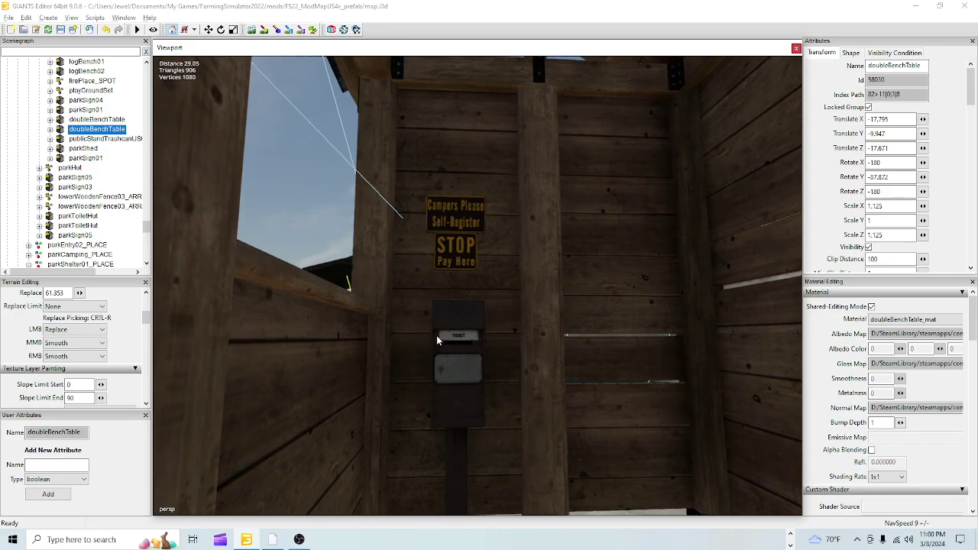
{"action": "right_click_drag", "start_coordinate": [535, 359], "coordinate": [548, 481]}
{"action": "scroll", "coordinate": [504, 420], "scroll_direction": "down", "scroll_amount": 5}
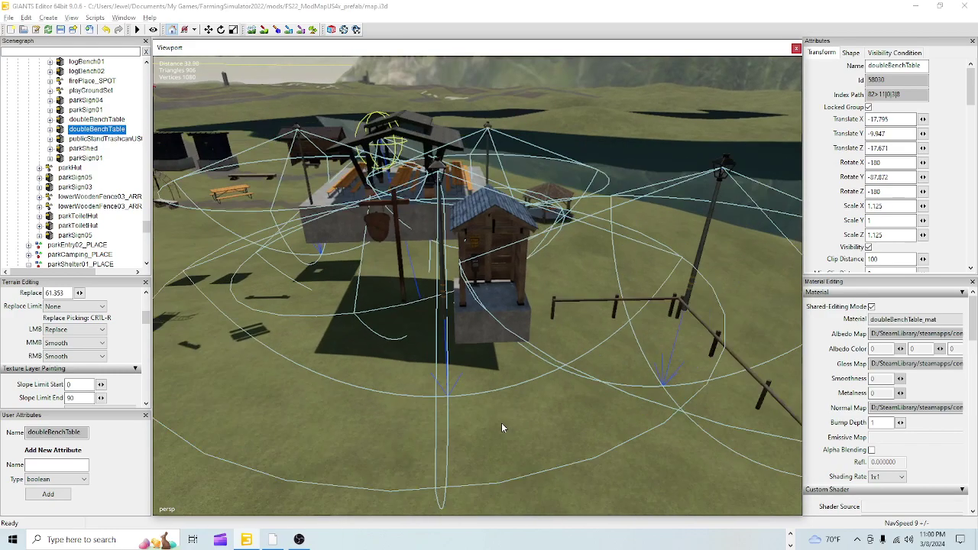
{"action": "left_click", "coordinate": [490, 314]}
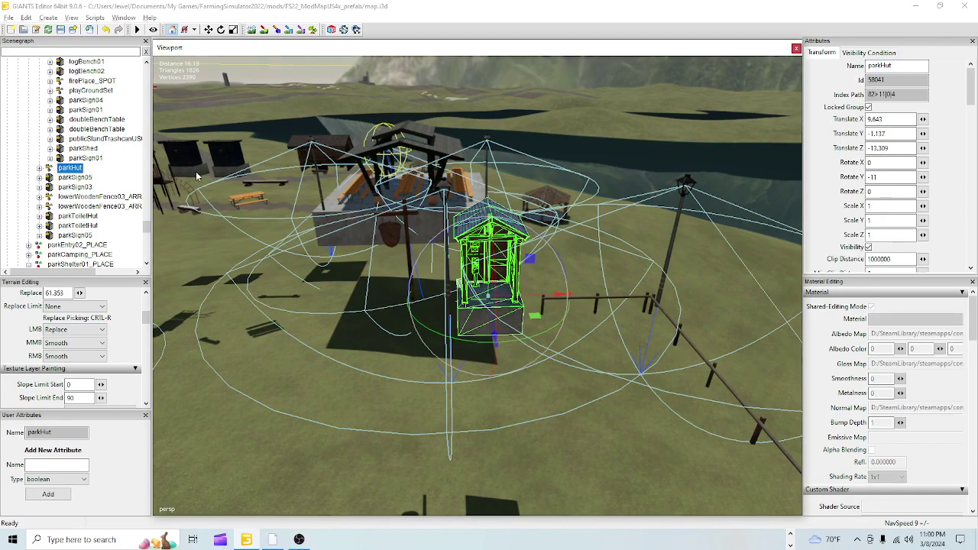
- Inspect the long cabin, its end lanterns and the cobblestone lot in front of it
{"action": "right_click_drag", "start_coordinate": [289, 354], "coordinate": [574, 307]}
{"action": "right_click_drag", "start_coordinate": [446, 404], "coordinate": [555, 324]}
{"action": "scroll", "coordinate": [537, 333], "scroll_direction": "up", "scroll_amount": 2}
{"action": "left_click_drag", "start_coordinate": [538, 333], "coordinate": [610, 286], "text": "alt"}
{"action": "scroll", "coordinate": [525, 335], "scroll_direction": "up", "scroll_amount": 2}
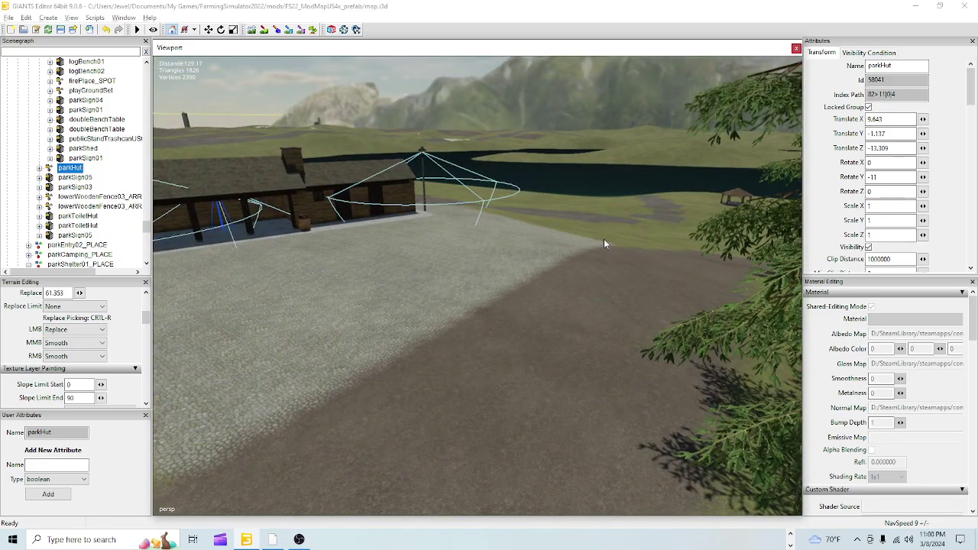
{"action": "right_click_drag", "start_coordinate": [528, 270], "coordinate": [530, 302]}
{"action": "mouse_move", "coordinate": [500, 379]}
{"action": "right_mouse_down"}
{"action": "mouse_move", "coordinate": [585, 183]}
{"action": "mouse_move", "coordinate": [589, 339]}
{"action": "mouse_move", "coordinate": [595, 273]}
{"action": "mouse_move", "coordinate": [373, 288]}
{"action": "mouse_move", "coordinate": [367, 380]}
{"action": "mouse_move", "coordinate": [505, 390]}
{"action": "right_mouse_up"}
{"action": "left_click_drag", "start_coordinate": [505, 389], "coordinate": [541, 324], "text": "alt"}
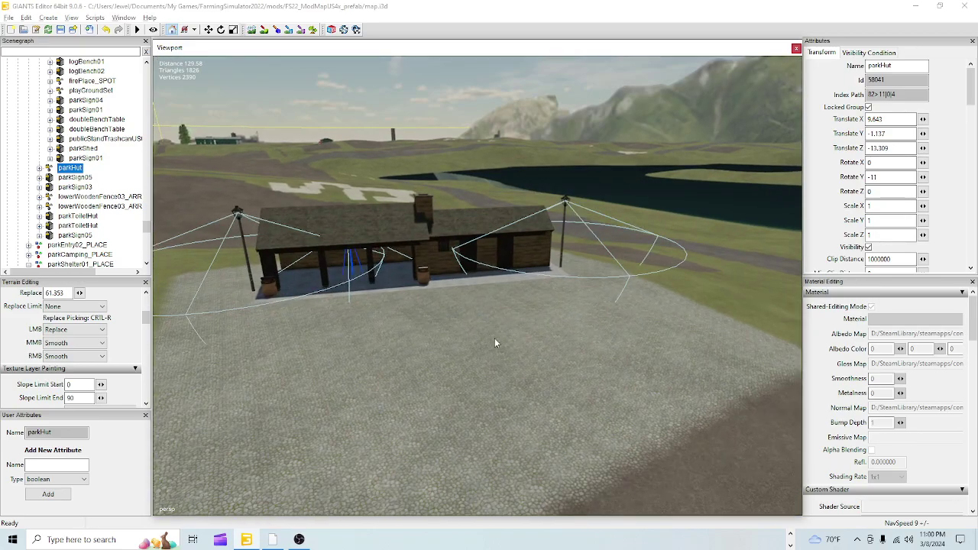
- Try to sculpt the grass and road beyond the long cabin's lot using a replace height of 59.125
{"action": "right_click_drag", "start_coordinate": [474, 409], "coordinate": [534, 308]}
{"action": "left_click_drag", "start_coordinate": [524, 303], "coordinate": [540, 255], "text": "alt"}
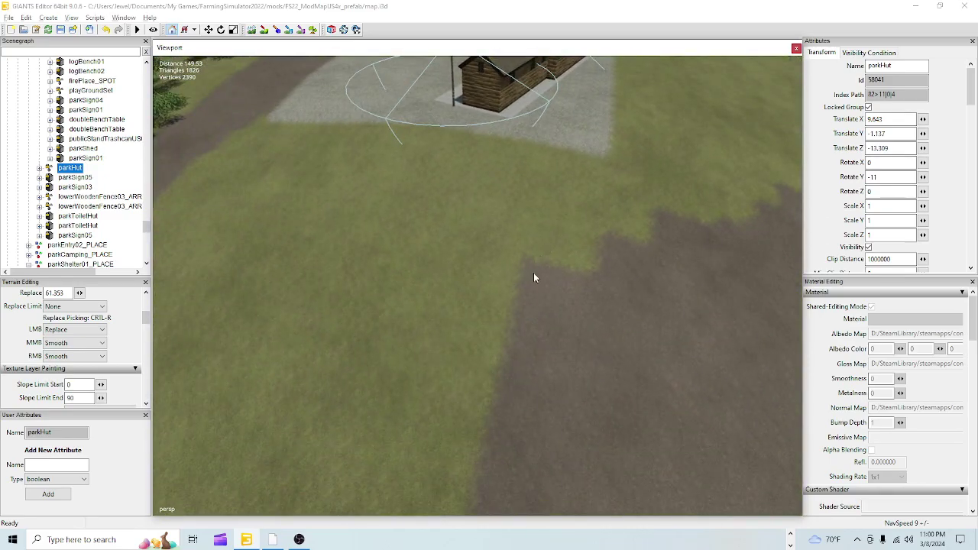
{"action": "right_click_drag", "start_coordinate": [540, 256], "coordinate": [458, 429], "text": "alt"}
{"action": "left_click", "coordinate": [252, 33]}
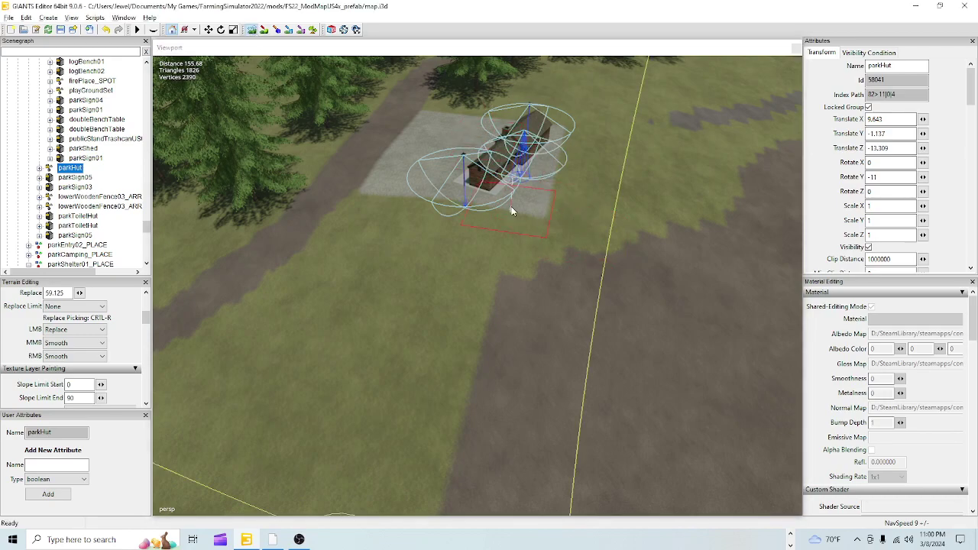
{"action": "left_click_drag", "start_coordinate": [527, 185], "coordinate": [523, 275]}
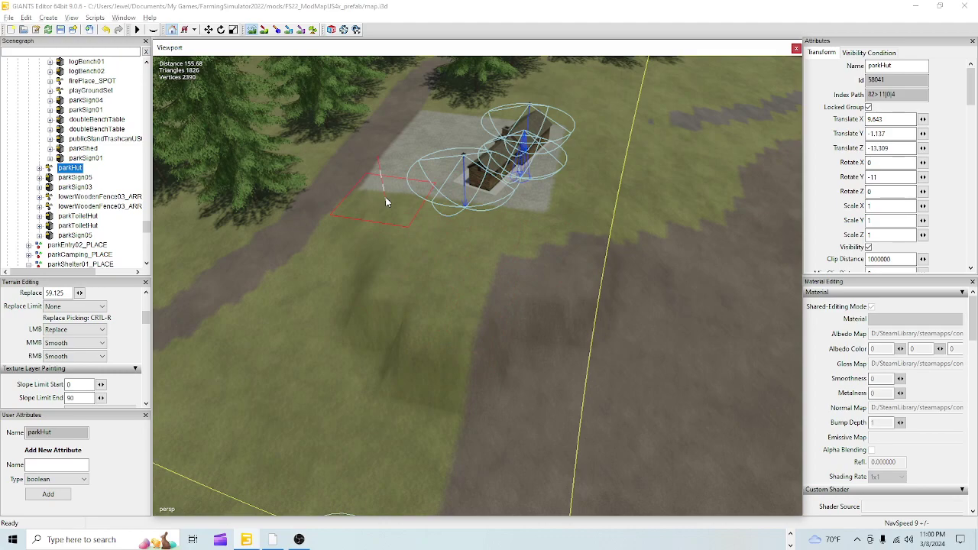
{"action": "left_click_drag", "start_coordinate": [306, 197], "coordinate": [256, 194]}
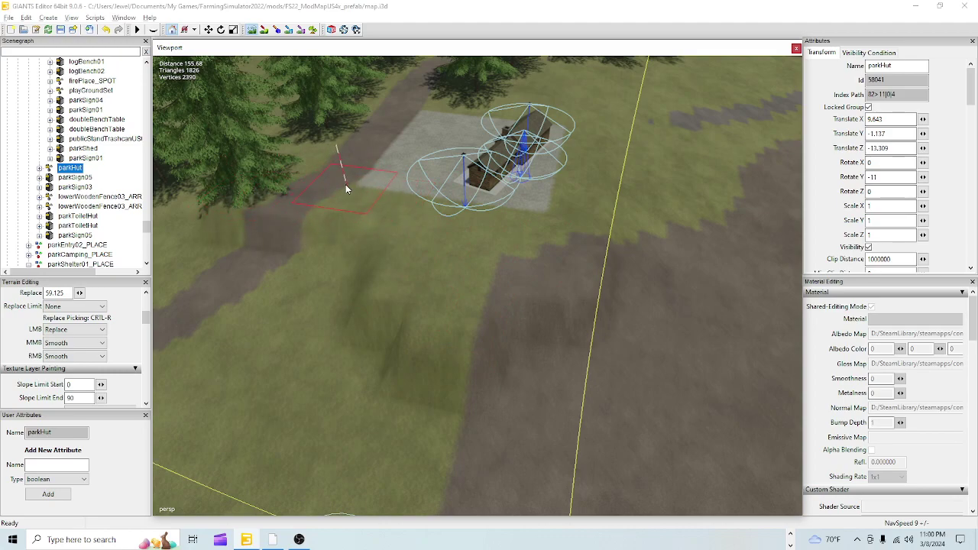
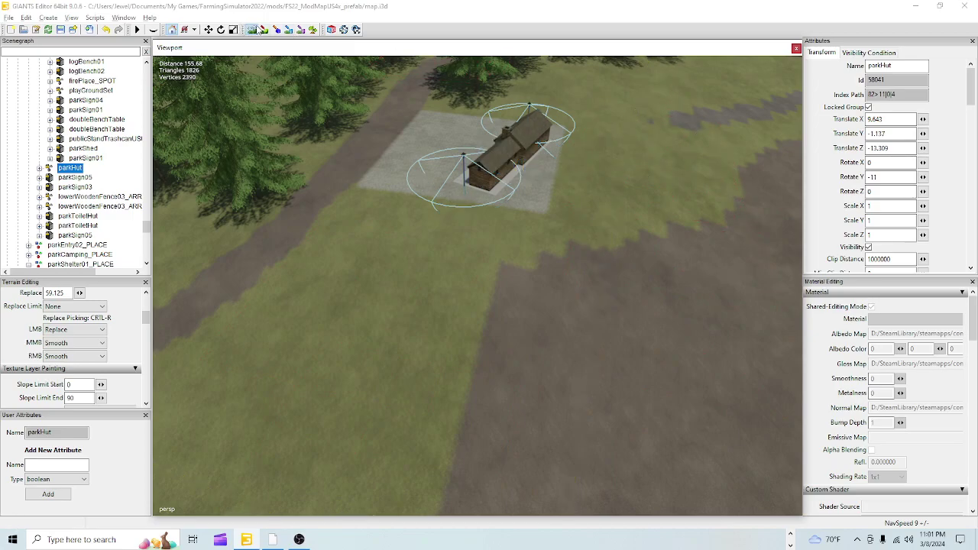
{"action": "left_click", "coordinate": [254, 30]}
- Paint the dirt path onward past the toilet huts and under the pavilion to the small cabin's patio
{"action": "right_click_drag", "start_coordinate": [533, 338], "coordinate": [514, 360], "text": "alt"}
{"action": "left_click_drag", "start_coordinate": [514, 360], "coordinate": [457, 379], "text": "alt"}
{"action": "right_click_drag", "start_coordinate": [456, 378], "coordinate": [511, 258], "text": "alt"}
{"action": "left_click_drag", "start_coordinate": [511, 258], "coordinate": [506, 265], "text": "alt"}
{"action": "right_click_drag", "start_coordinate": [506, 265], "coordinate": [389, 266], "text": "alt"}
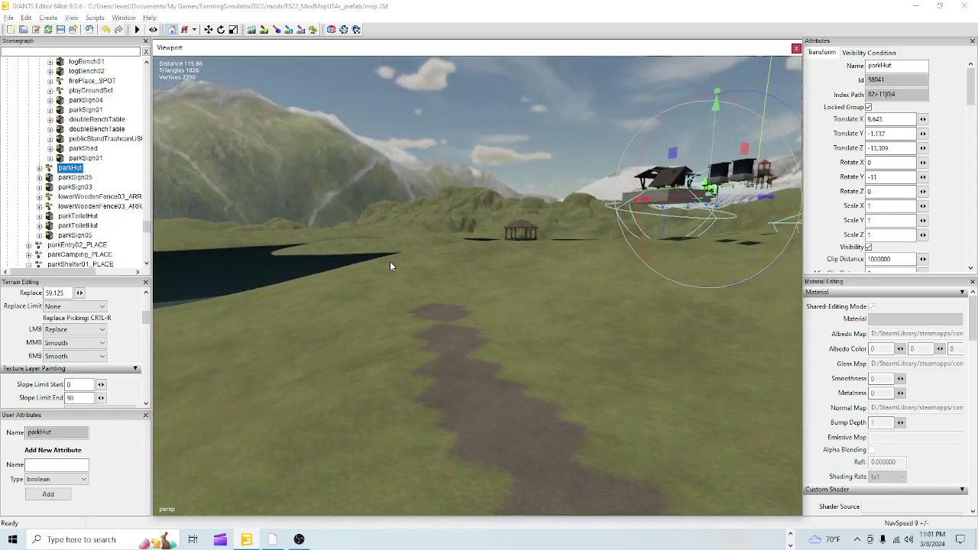
{"action": "right_click_drag", "start_coordinate": [429, 407], "coordinate": [533, 336]}
{"action": "right_click_drag", "start_coordinate": [473, 435], "coordinate": [612, 423]}
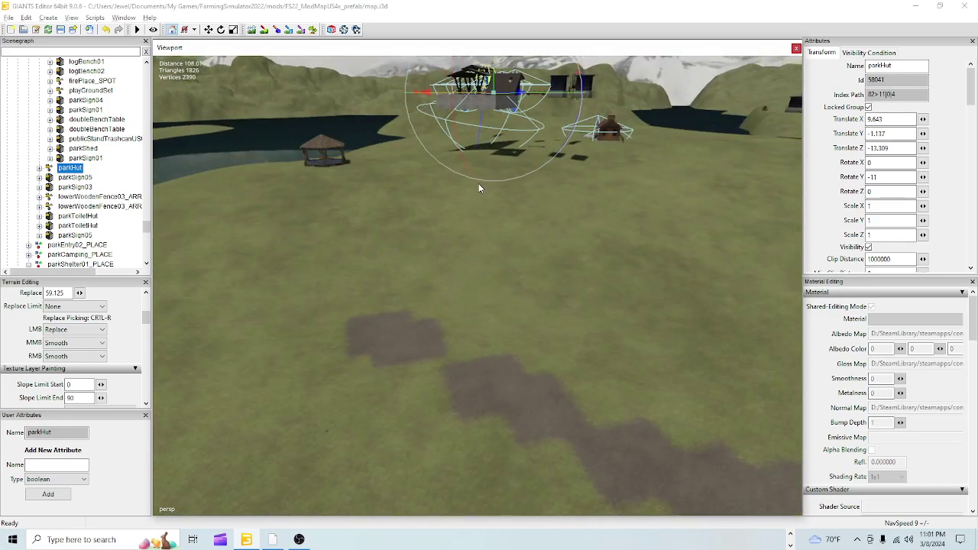
{"action": "right_click_drag", "start_coordinate": [439, 357], "coordinate": [615, 176]}
{"action": "left_click_drag", "start_coordinate": [614, 177], "coordinate": [606, 282], "text": "alt"}
{"action": "scroll", "coordinate": [524, 316], "scroll_direction": "down", "scroll_amount": 3}
{"action": "scroll", "coordinate": [524, 316], "scroll_direction": "down", "scroll_amount": 1}
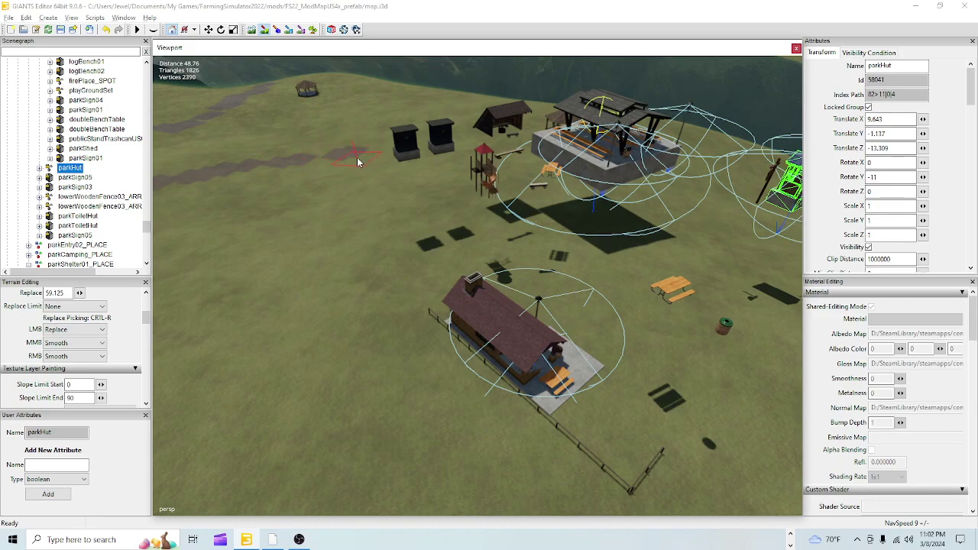
{"action": "mouse_move", "coordinate": [598, 186]}
{"action": "left_mouse_down"}
{"action": "mouse_move", "coordinate": [680, 245]}
{"action": "mouse_move", "coordinate": [687, 343]}
{"action": "mouse_move", "coordinate": [662, 388]}
{"action": "mouse_move", "coordinate": [637, 405]}
{"action": "mouse_move", "coordinate": [615, 332]}
{"action": "left_mouse_up"}
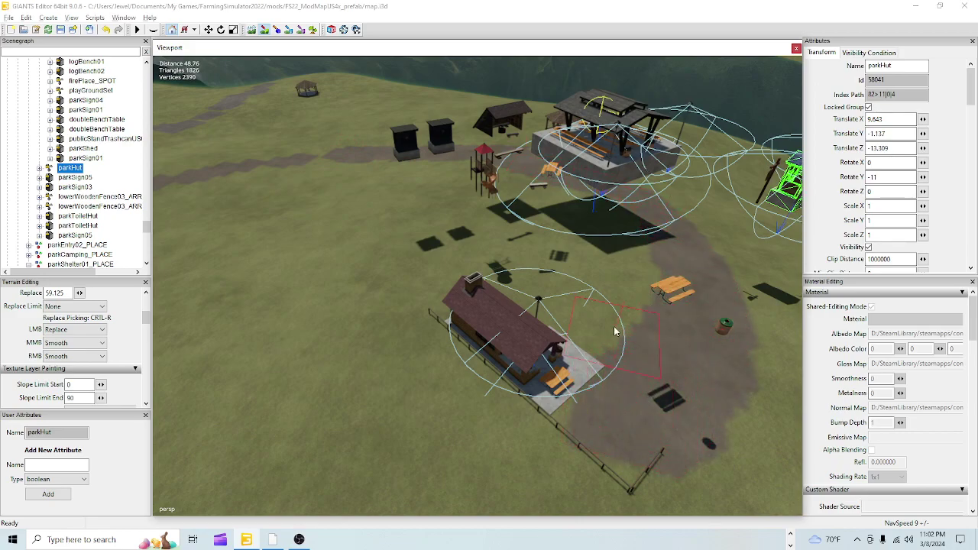
{"action": "left_click", "coordinate": [264, 31]}
- Sculpt the grass and dirt path between the small cabin and the pavilion with the 59.125 replace height
{"action": "left_click_drag", "start_coordinate": [482, 387], "coordinate": [500, 409], "text": "alt"}
{"action": "scroll", "coordinate": [521, 312], "scroll_direction": "up", "scroll_amount": 5}
{"action": "right_click_drag", "start_coordinate": [533, 373], "coordinate": [524, 431]}
{"action": "right_click_drag", "start_coordinate": [558, 335], "coordinate": [449, 454]}
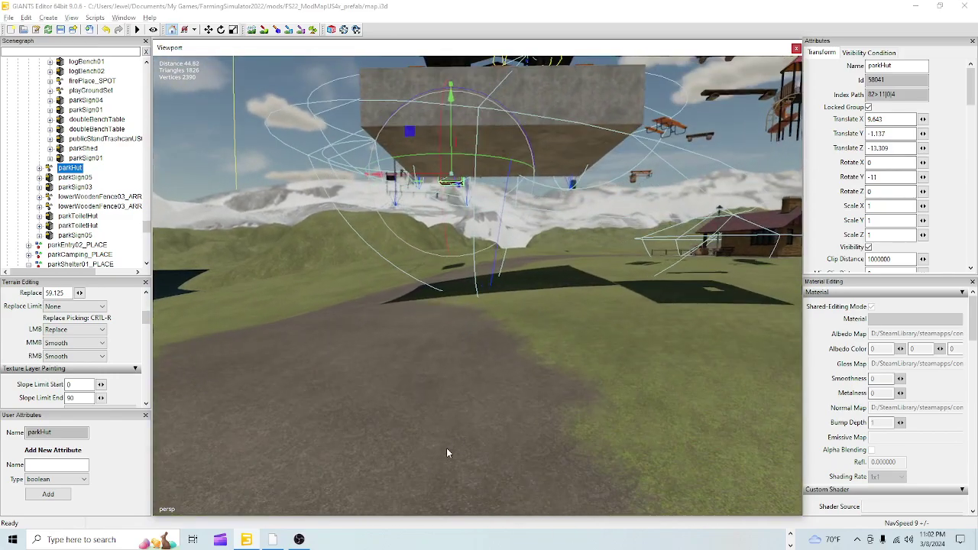
{"action": "mouse_move", "coordinate": [535, 406]}
{"action": "right_mouse_down"}
{"action": "mouse_move", "coordinate": [332, 407]}
{"action": "mouse_move", "coordinate": [501, 443]}
{"action": "mouse_move", "coordinate": [533, 484]}
{"action": "mouse_move", "coordinate": [585, 402]}
{"action": "mouse_move", "coordinate": [521, 431]}
{"action": "mouse_move", "coordinate": [537, 362]}
{"action": "mouse_move", "coordinate": [534, 396]}
{"action": "right_mouse_up"}
{"action": "right_click_drag", "start_coordinate": [448, 393], "coordinate": [595, 394]}
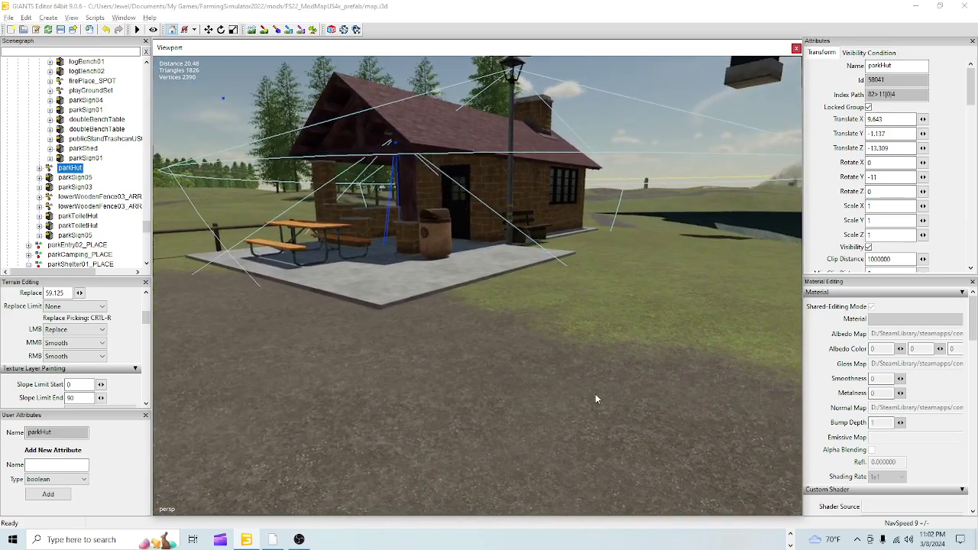
{"action": "right_click_drag", "start_coordinate": [466, 375], "coordinate": [652, 346]}
{"action": "left_click", "coordinate": [254, 30]}
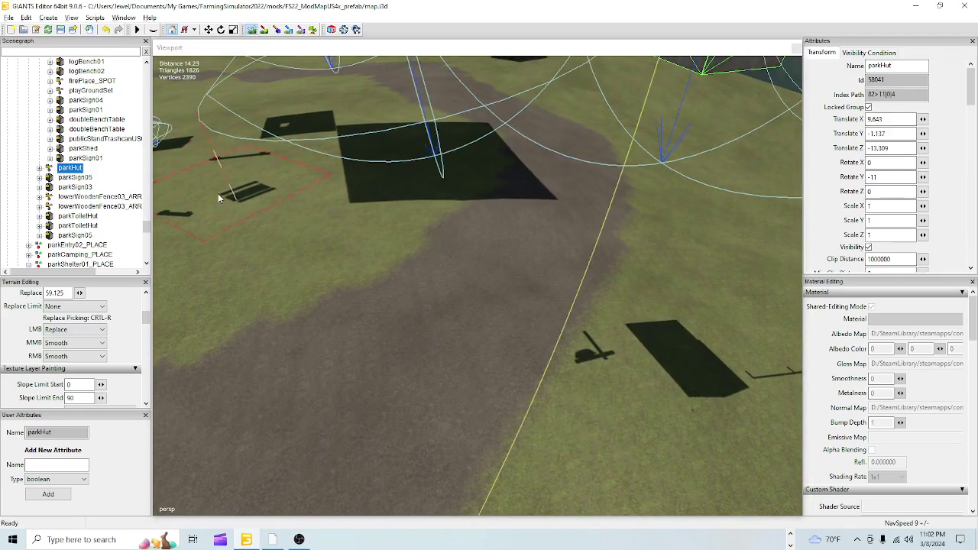
{"action": "mouse_move", "coordinate": [459, 210]}
{"action": "left_mouse_down"}
{"action": "mouse_move", "coordinate": [441, 197]}
{"action": "mouse_move", "coordinate": [409, 122]}
{"action": "left_mouse_up"}
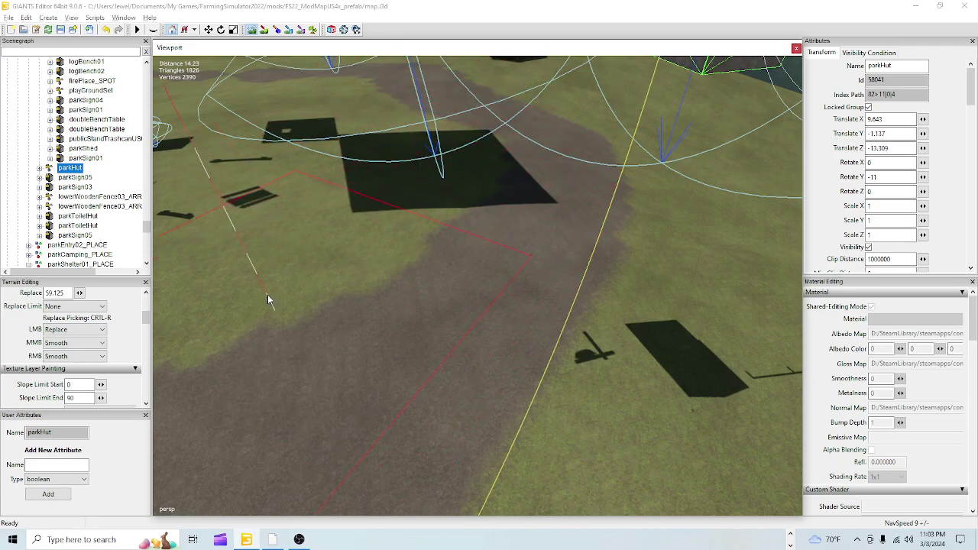
{"action": "left_click", "coordinate": [253, 29]}
- Sample a replace height of 58.81 on the ground beside the pavilion and sculpt the dirt path there
{"action": "left_click_drag", "start_coordinate": [556, 231], "coordinate": [316, 234], "text": "alt"}
{"action": "right_click_drag", "start_coordinate": [314, 230], "coordinate": [537, 308]}
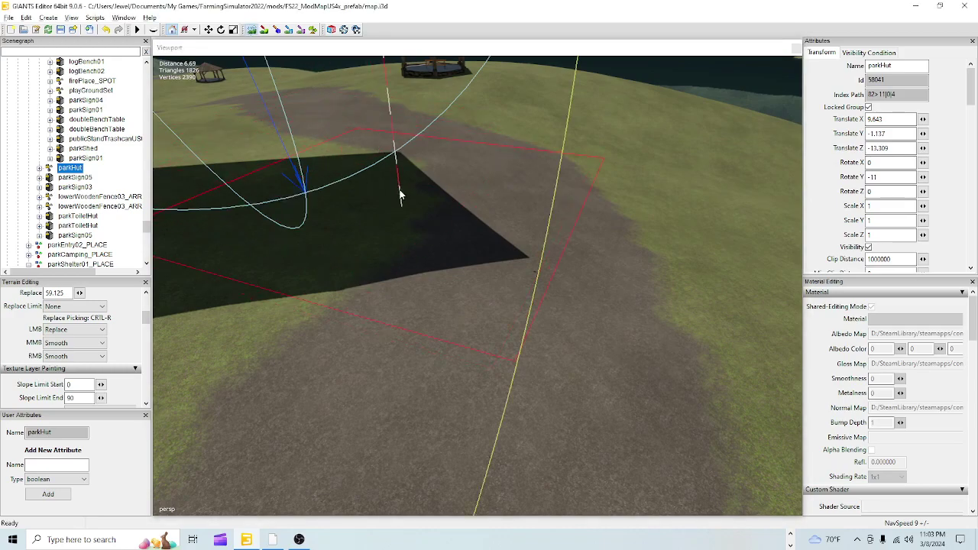
{"action": "key", "text": "ctrl+r"}
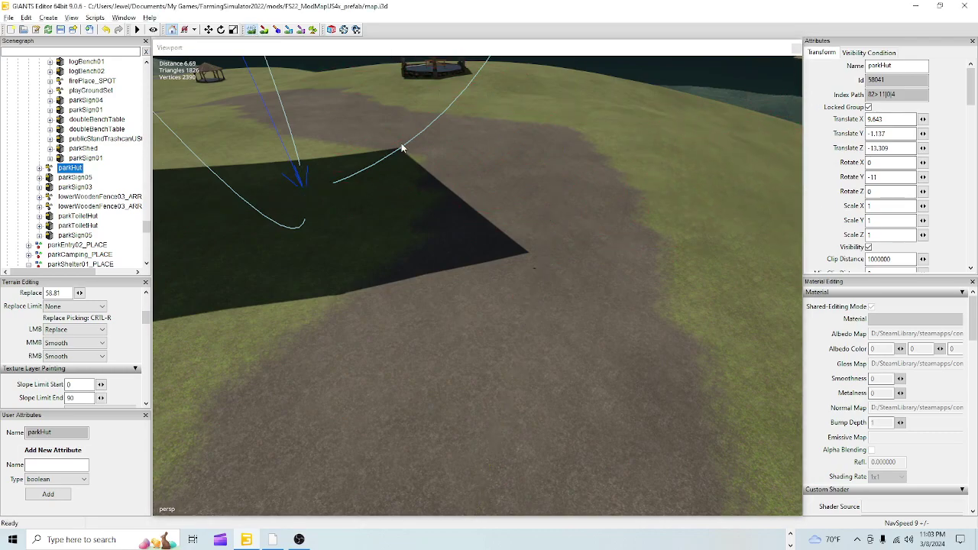
{"action": "left_click_drag", "start_coordinate": [546, 185], "coordinate": [472, 250], "text": "alt"}
{"action": "right_click_drag", "start_coordinate": [472, 255], "coordinate": [420, 413]}
{"action": "right_click_drag", "start_coordinate": [561, 343], "coordinate": [521, 429], "text": "alt"}
{"action": "left_click_drag", "start_coordinate": [521, 430], "coordinate": [475, 447], "text": "alt"}
{"action": "right_click_drag", "start_coordinate": [475, 447], "coordinate": [469, 412]}
{"action": "left_click", "coordinate": [252, 29]}
{"action": "left_click", "coordinate": [615, 314]}
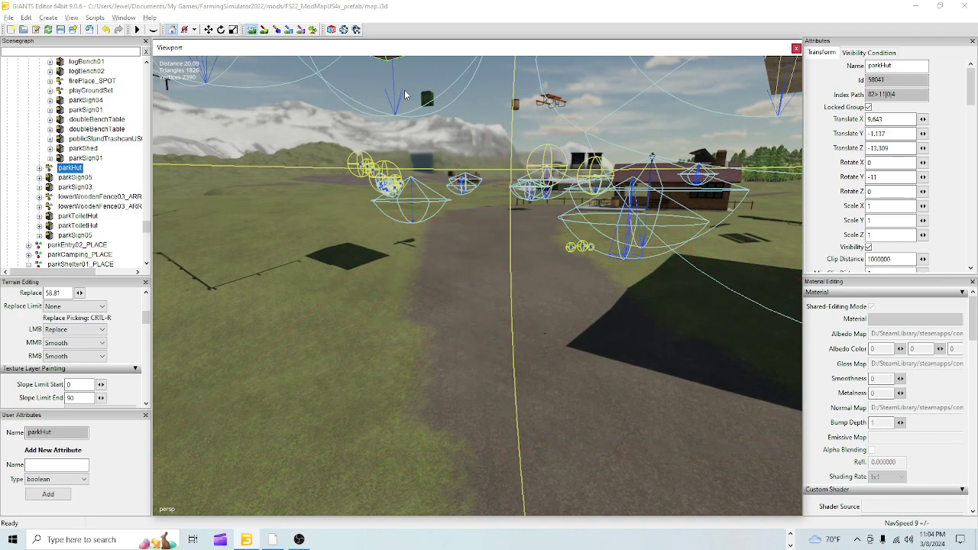
{"action": "left_click", "coordinate": [248, 30]}
- Sample a replace height of 58.793 and sculpt the grass slope alongside the dirt path opposite the pavilion
{"action": "left_click_drag", "start_coordinate": [676, 204], "coordinate": [642, 215], "text": "alt"}
{"action": "right_click_drag", "start_coordinate": [642, 215], "coordinate": [572, 338], "text": "alt"}
{"action": "left_click_drag", "start_coordinate": [572, 338], "coordinate": [641, 229], "text": "alt"}
{"action": "middle_click_drag", "start_coordinate": [642, 235], "coordinate": [514, 395]}
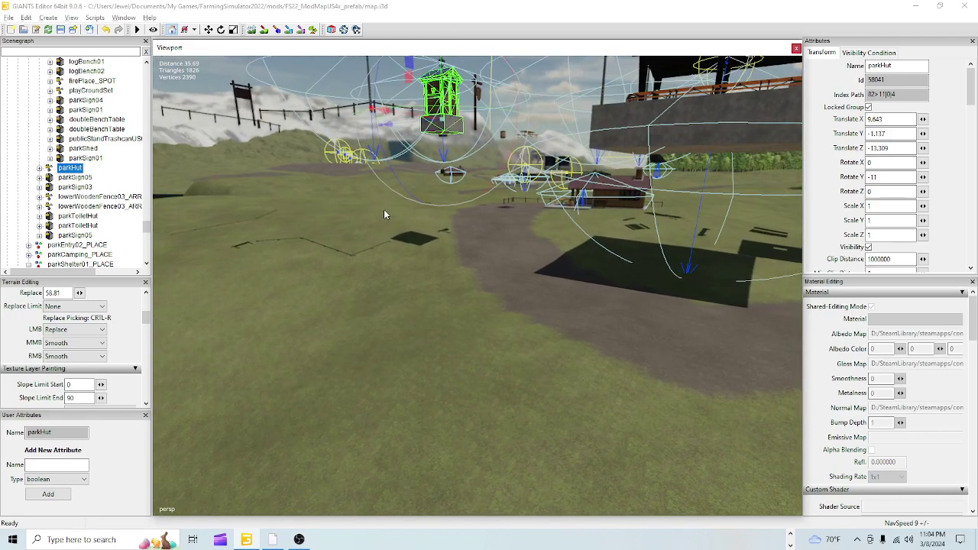
{"action": "left_click", "coordinate": [254, 31]}
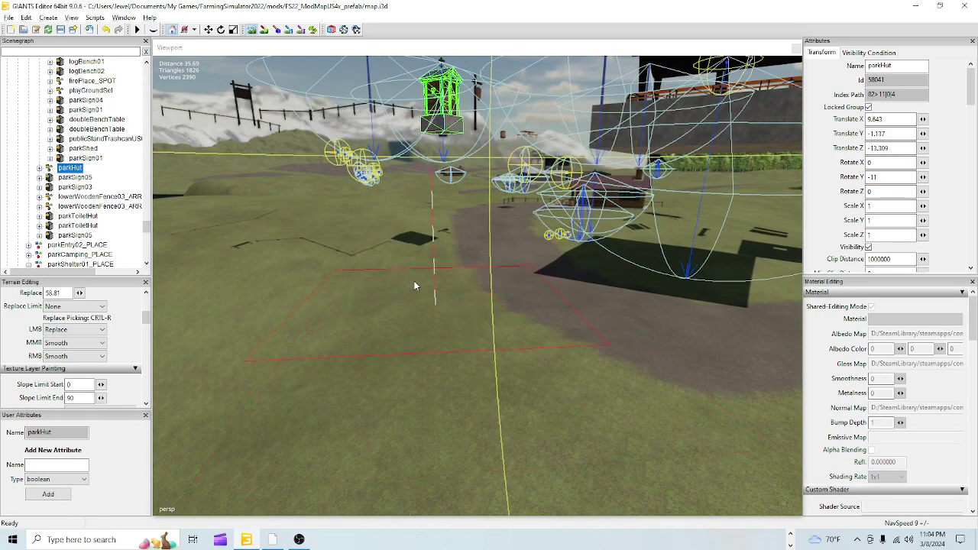
{"action": "left_click", "coordinate": [346, 217]}
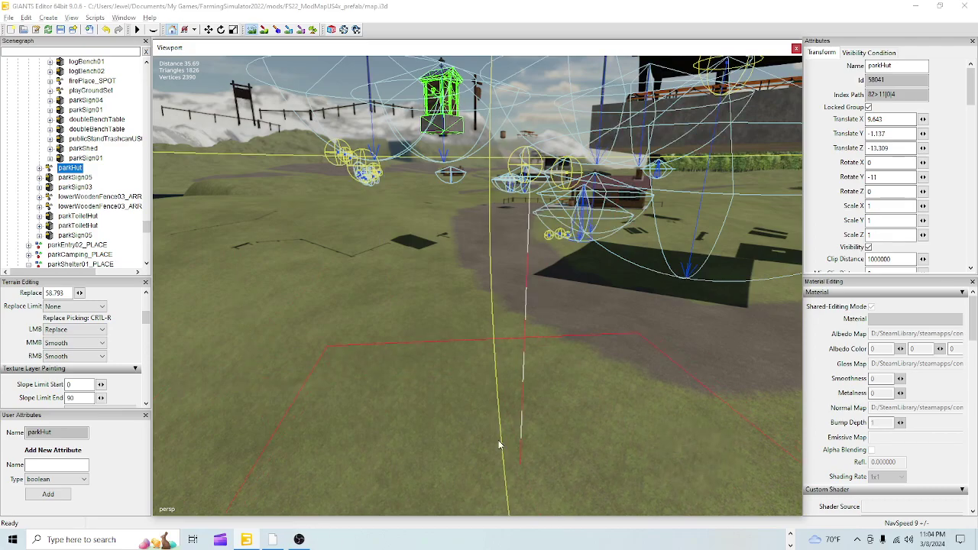
{"action": "left_click", "coordinate": [253, 31]}
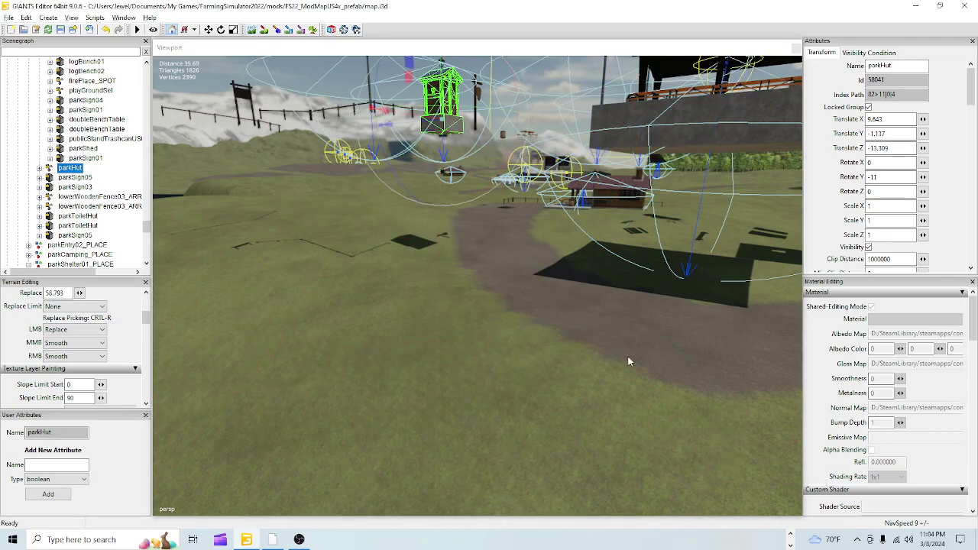
- Touch up the dirt path's surface where it passes the pavilion toward the small cabin
{"action": "left_click_drag", "start_coordinate": [631, 358], "coordinate": [594, 393], "text": "alt"}
{"action": "right_click_drag", "start_coordinate": [593, 393], "coordinate": [668, 212], "text": "alt"}
{"action": "left_click_drag", "start_coordinate": [667, 321], "coordinate": [629, 376], "text": "alt"}
{"action": "right_click_drag", "start_coordinate": [631, 382], "coordinate": [489, 514]}
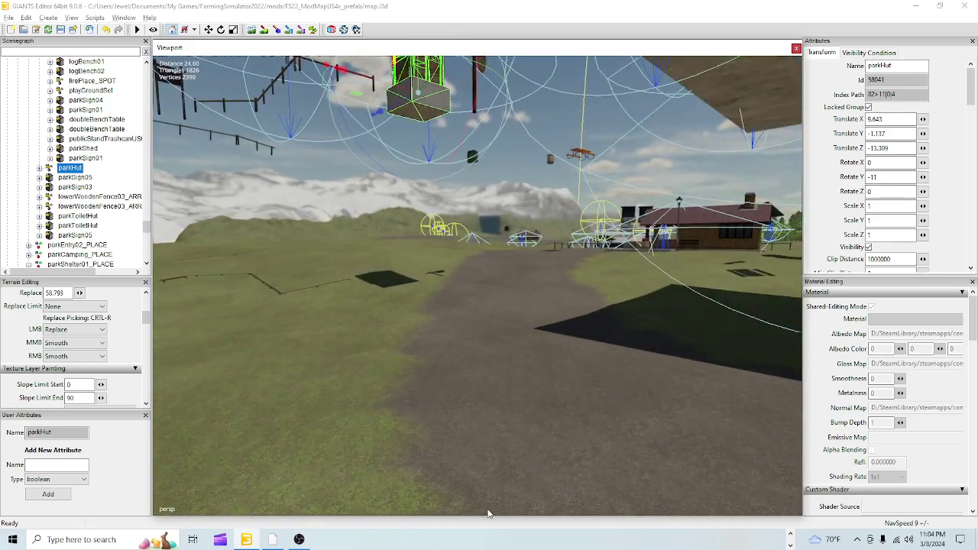
{"action": "left_click", "coordinate": [253, 30]}
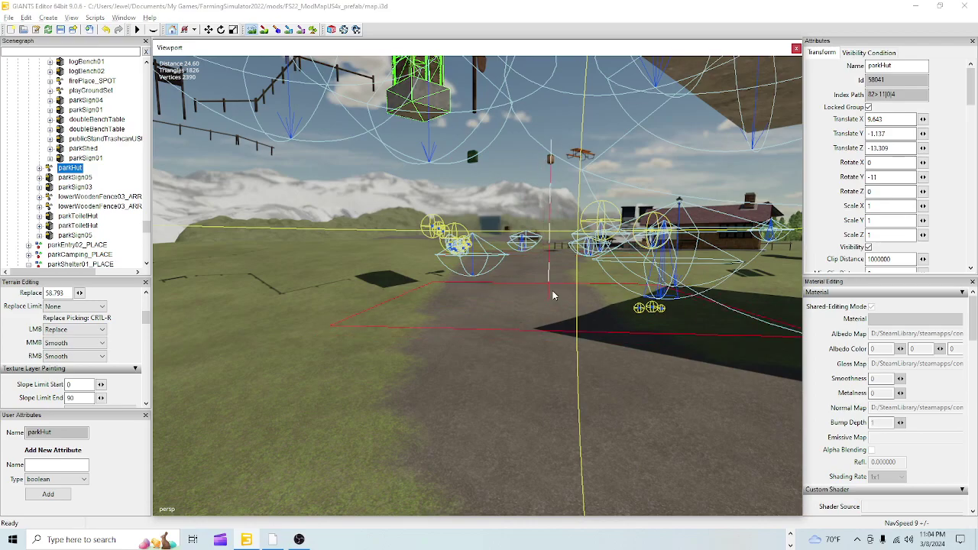
{"action": "left_click", "coordinate": [252, 32]}
- Sample a replace height of 61.13 at the small cabin's patio and sculpt the ground in front of it
{"action": "left_click_drag", "start_coordinate": [514, 351], "coordinate": [502, 409], "text": "alt"}
{"action": "right_click_drag", "start_coordinate": [501, 409], "coordinate": [662, 274], "text": "alt"}
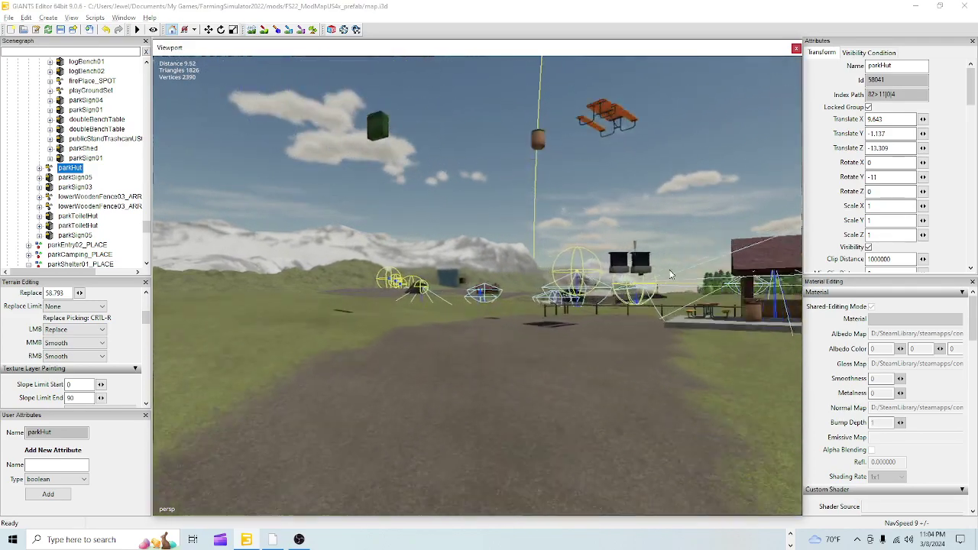
{"action": "left_click_drag", "start_coordinate": [662, 274], "coordinate": [624, 391], "text": "alt"}
{"action": "right_click_drag", "start_coordinate": [623, 393], "coordinate": [495, 412]}
{"action": "left_click", "coordinate": [253, 31]}
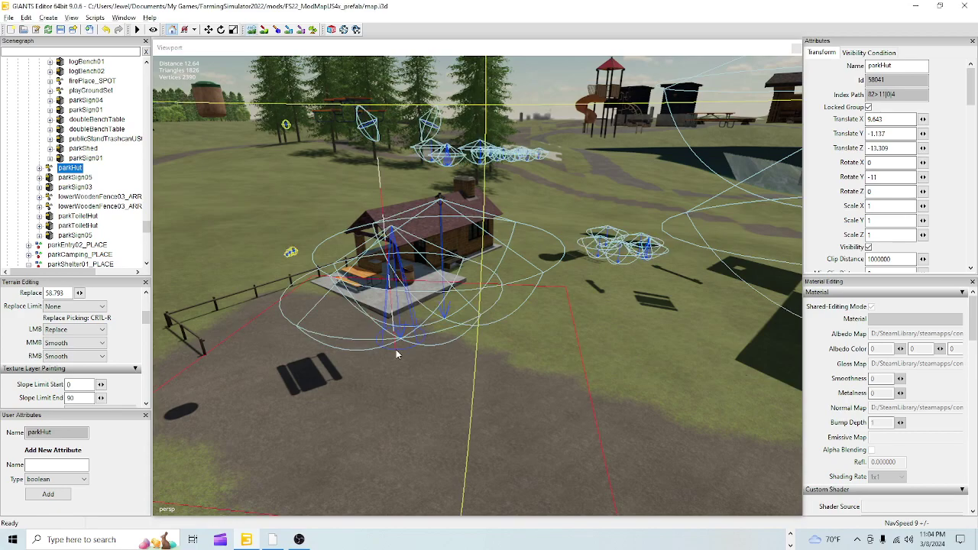
{"action": "key", "text": "ctrl+r"}
{"action": "mouse_move", "coordinate": [393, 299]}
{"action": "left_mouse_down"}
{"action": "mouse_move", "coordinate": [400, 285]}
{"action": "mouse_move", "coordinate": [375, 311]}
{"action": "left_mouse_up"}
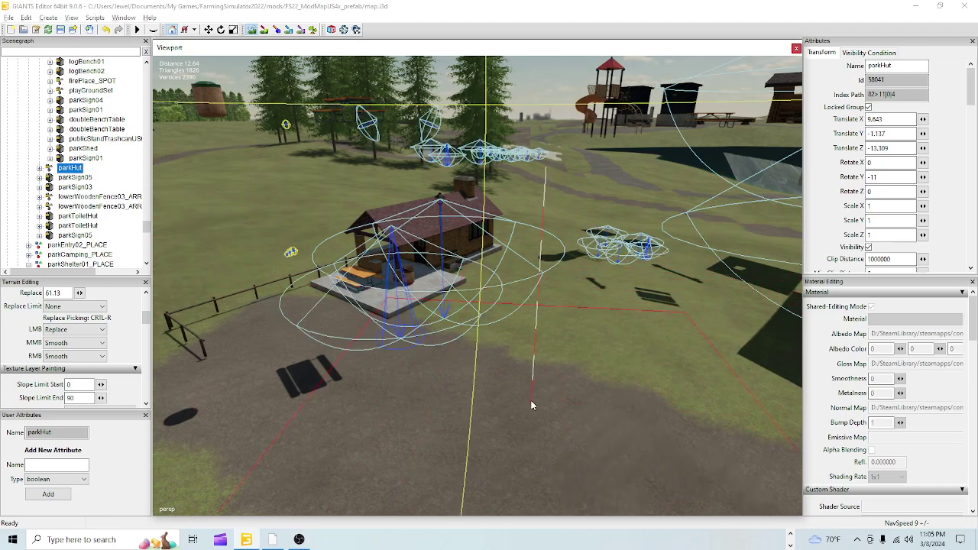
{"action": "left_click", "coordinate": [251, 30]}
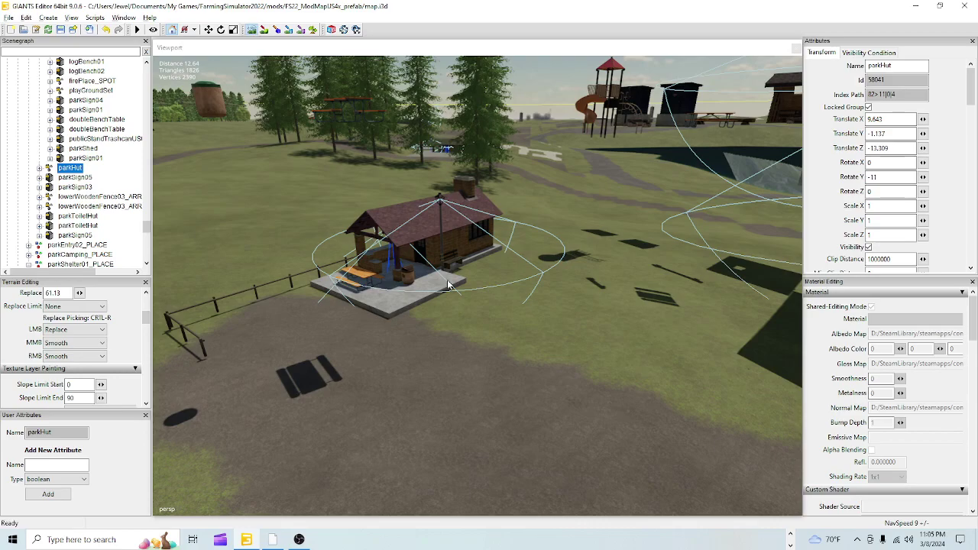
- Even out the stretch of dirt path next to the pavilion's shadow
{"action": "left_click_drag", "start_coordinate": [518, 344], "coordinate": [279, 314], "text": "alt"}
{"action": "right_click_drag", "start_coordinate": [280, 320], "coordinate": [340, 302]}
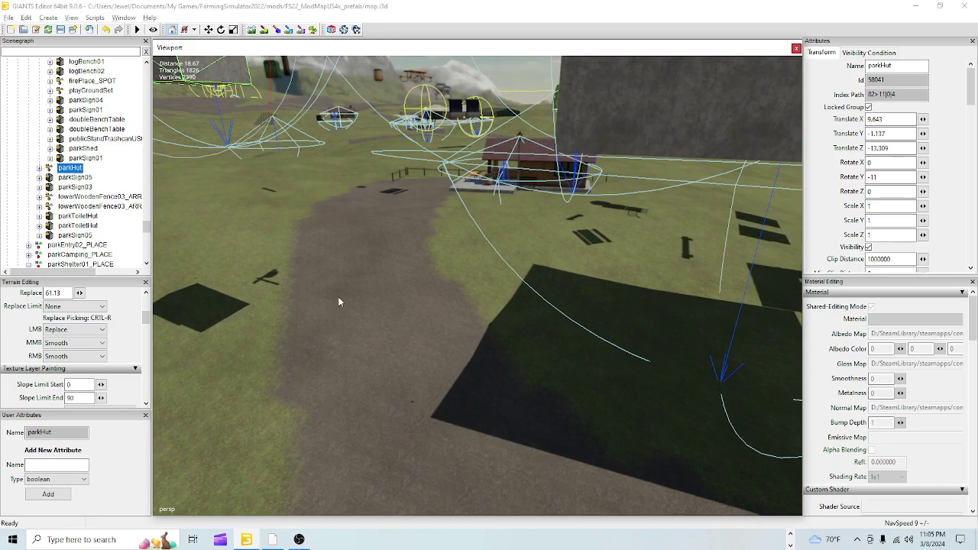
{"action": "left_click", "coordinate": [253, 31]}
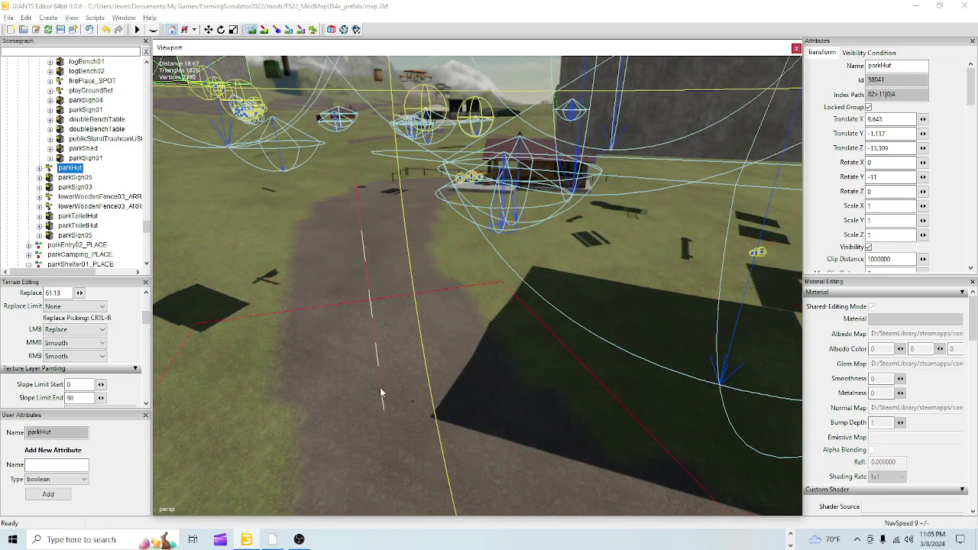
{"action": "left_click", "coordinate": [251, 29]}
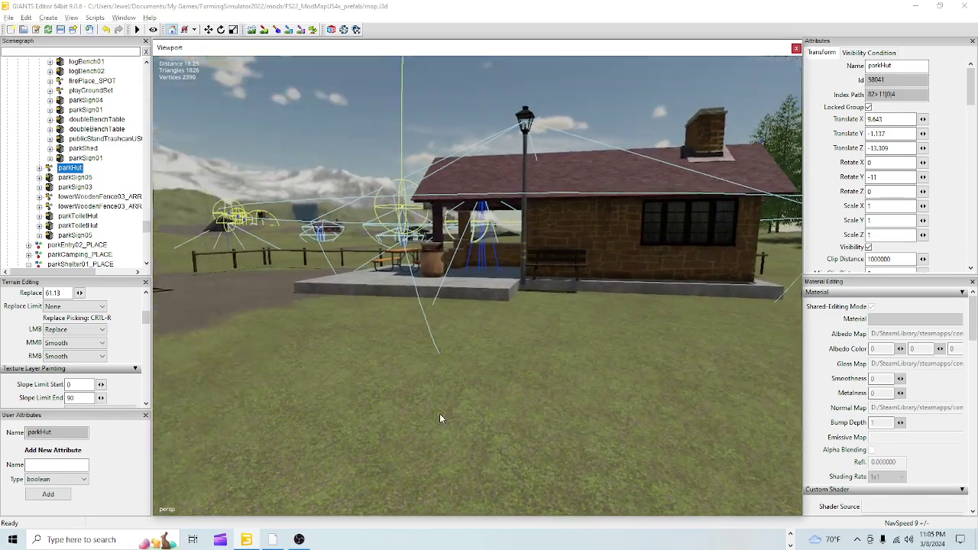
- Examine how the small cabin's foundation and patio slab sit on the surrounding grass
{"action": "right_click_drag", "start_coordinate": [440, 414], "coordinate": [512, 437], "text": "alt"}
{"action": "mouse_move", "coordinate": [550, 375]}
{"action": "right_mouse_down", "text": "alt"}
{"action": "mouse_move", "coordinate": [552, 424]}
{"action": "mouse_move", "coordinate": [568, 392]}
{"action": "mouse_move", "coordinate": [545, 428]}
{"action": "mouse_move", "coordinate": [552, 391]}
{"action": "right_mouse_up", "text": "alt"}
{"action": "left_click_drag", "start_coordinate": [552, 391], "coordinate": [383, 335], "text": "alt"}
{"action": "mouse_move", "coordinate": [383, 335]}
{"action": "right_mouse_down", "text": "alt"}
{"action": "mouse_move", "coordinate": [372, 383]}
{"action": "mouse_move", "coordinate": [397, 324]}
{"action": "right_mouse_up", "text": "alt"}
{"action": "left_click_drag", "start_coordinate": [397, 324], "coordinate": [523, 357], "text": "alt"}
{"action": "right_click_drag", "start_coordinate": [524, 357], "coordinate": [476, 385], "text": "alt"}
{"action": "left_click_drag", "start_coordinate": [476, 385], "coordinate": [532, 434], "text": "alt"}
{"action": "right_click_drag", "start_coordinate": [532, 438], "coordinate": [478, 240], "text": "alt"}
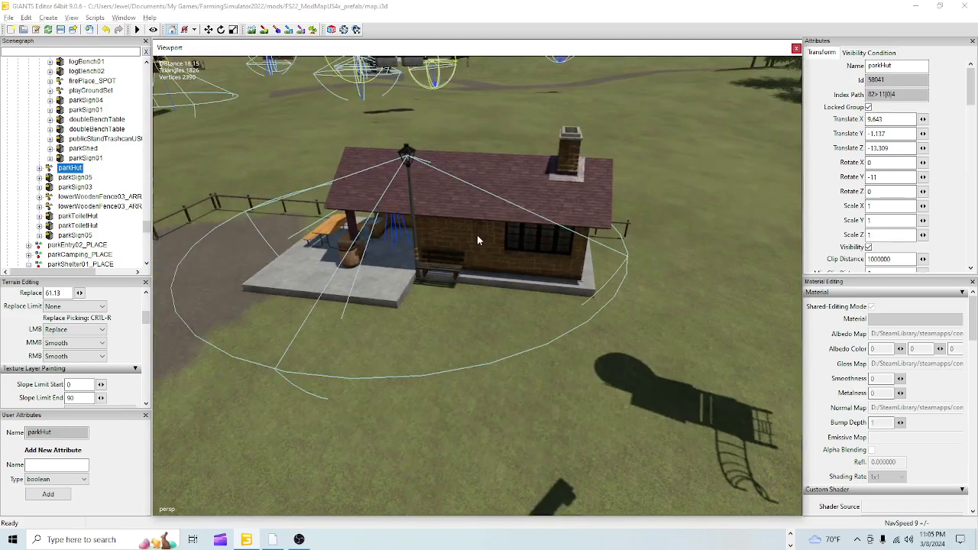
- Select the parkCabin_PLACE group and lower it slightly to Translate Y -10.211, checking its contact with the grass
{"action": "left_click", "coordinate": [353, 286]}
{"action": "scroll", "coordinate": [68, 95], "scroll_direction": "up", "scroll_amount": 1}
{"action": "left_click", "coordinate": [74, 62]}
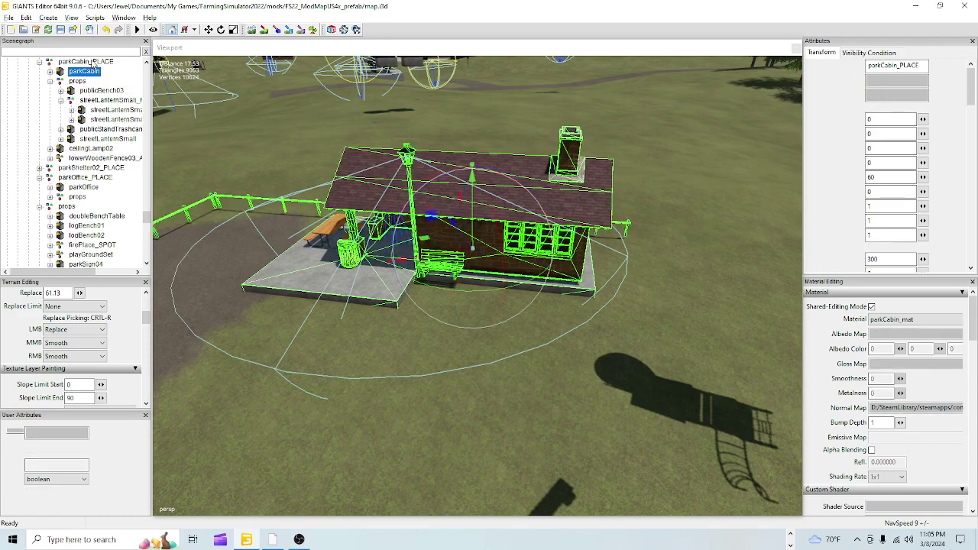
{"action": "left_click_drag", "start_coordinate": [473, 206], "coordinate": [473, 211]}
{"action": "middle_click_drag", "start_coordinate": [445, 282], "coordinate": [450, 268], "text": "alt"}
{"action": "right_click_drag", "start_coordinate": [450, 268], "coordinate": [496, 173], "text": "alt"}
{"action": "scroll", "coordinate": [496, 171], "scroll_direction": "up", "scroll_amount": 3}
{"action": "left_click_drag", "start_coordinate": [494, 171], "coordinate": [376, 225], "text": "alt"}
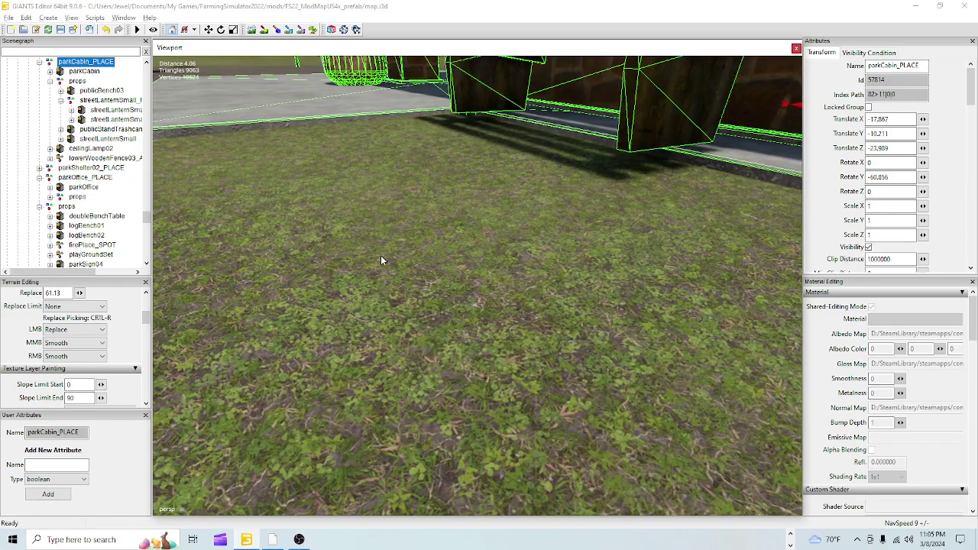
{"action": "right_click_drag", "start_coordinate": [380, 256], "coordinate": [359, 320], "text": "alt"}
{"action": "left_click_drag", "start_coordinate": [360, 320], "coordinate": [485, 355], "text": "alt"}
{"action": "scroll", "coordinate": [485, 354], "scroll_direction": "down", "scroll_amount": 5}
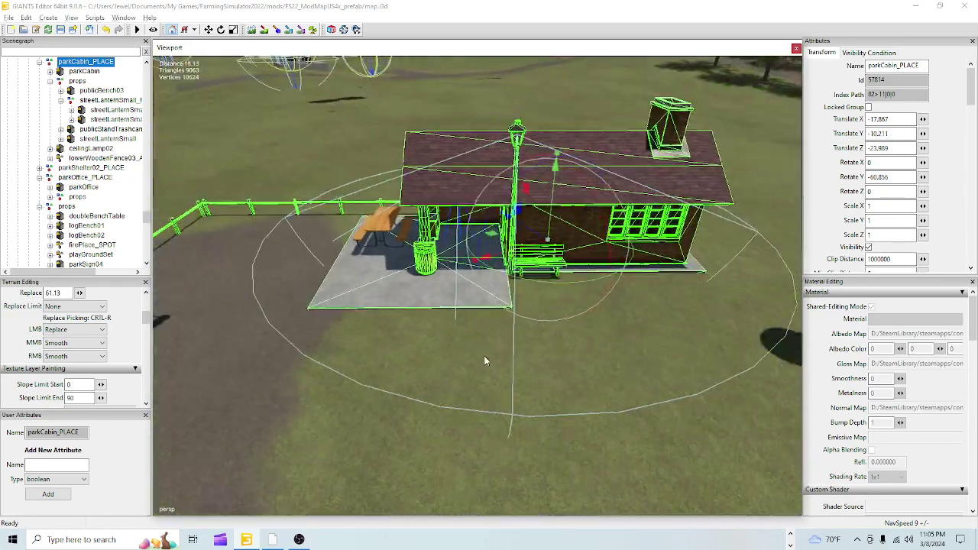
- Move the cabin's public bench onto the lawn at X 0.674, Z -4.167 and rotate it to 56.487 on Y
{"action": "left_click", "coordinate": [531, 265]}
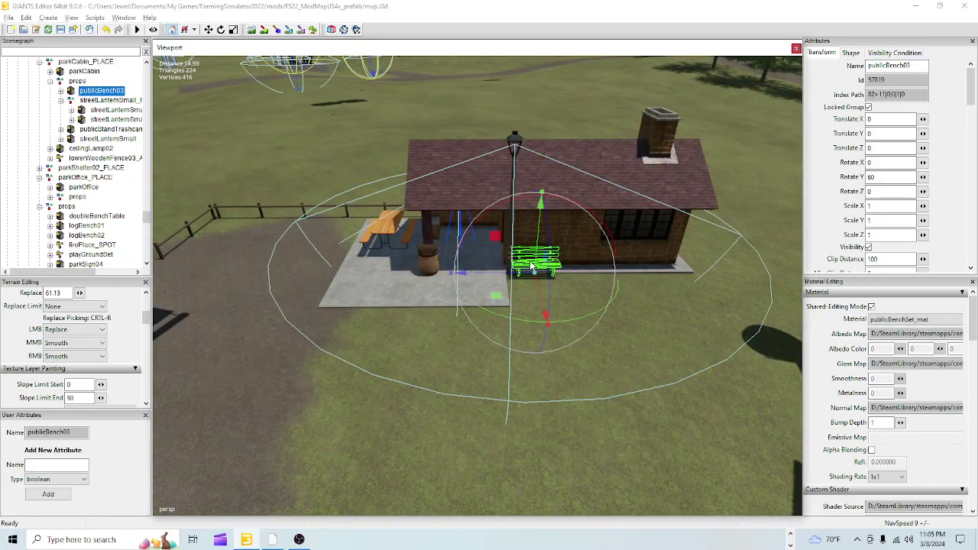
{"action": "left_click_drag", "start_coordinate": [485, 274], "coordinate": [419, 292]}
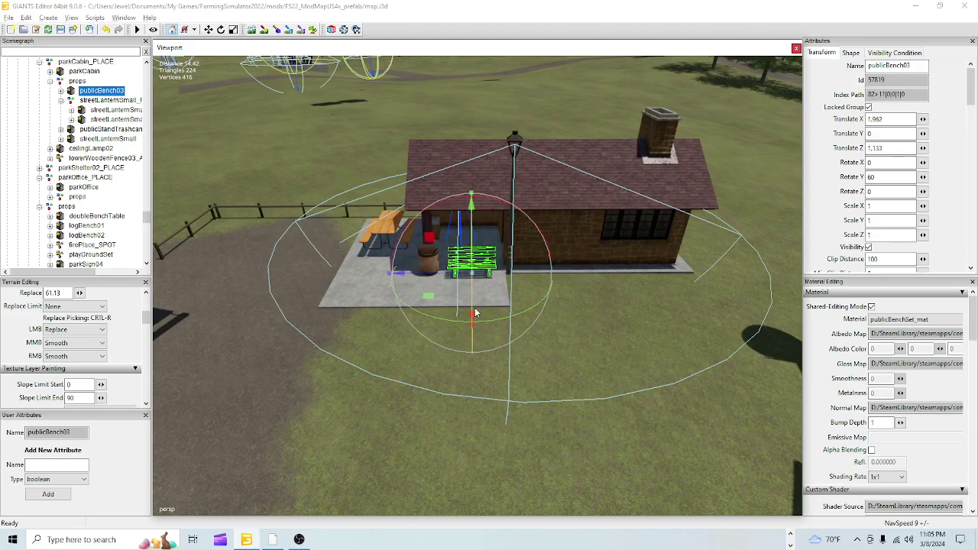
{"action": "left_click_drag", "start_coordinate": [408, 331], "coordinate": [323, 368], "text": "alt"}
{"action": "scroll", "coordinate": [382, 293], "scroll_direction": "up", "scroll_amount": 5}
{"action": "left_click_drag", "start_coordinate": [382, 292], "coordinate": [568, 304], "text": "alt"}
{"action": "middle_click_drag", "start_coordinate": [568, 304], "coordinate": [443, 288]}
{"action": "left_click_drag", "start_coordinate": [443, 288], "coordinate": [546, 340]}
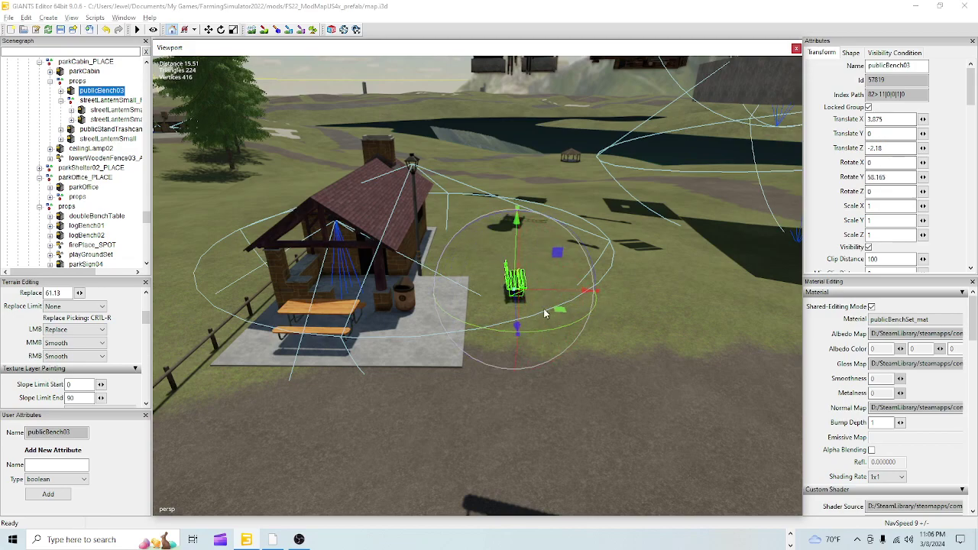
{"action": "left_click_drag", "start_coordinate": [513, 311], "coordinate": [501, 219]}
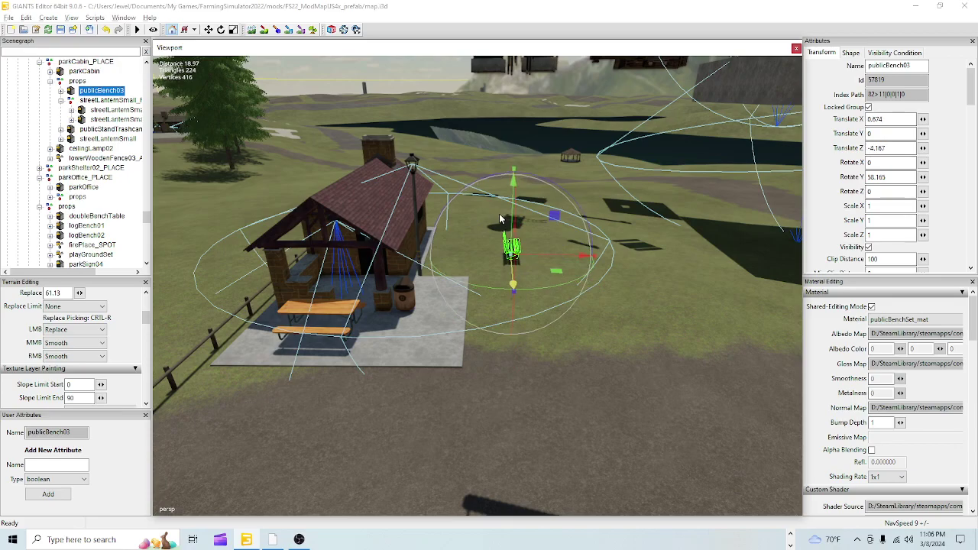
{"action": "left_click_drag", "start_coordinate": [543, 289], "coordinate": [539, 291]}
- Lower the bench onto the grass at Translate Y -0.161
{"action": "left_click_drag", "start_coordinate": [479, 372], "coordinate": [492, 352], "text": "alt"}
{"action": "scroll", "coordinate": [491, 352], "scroll_direction": "up", "scroll_amount": 5}
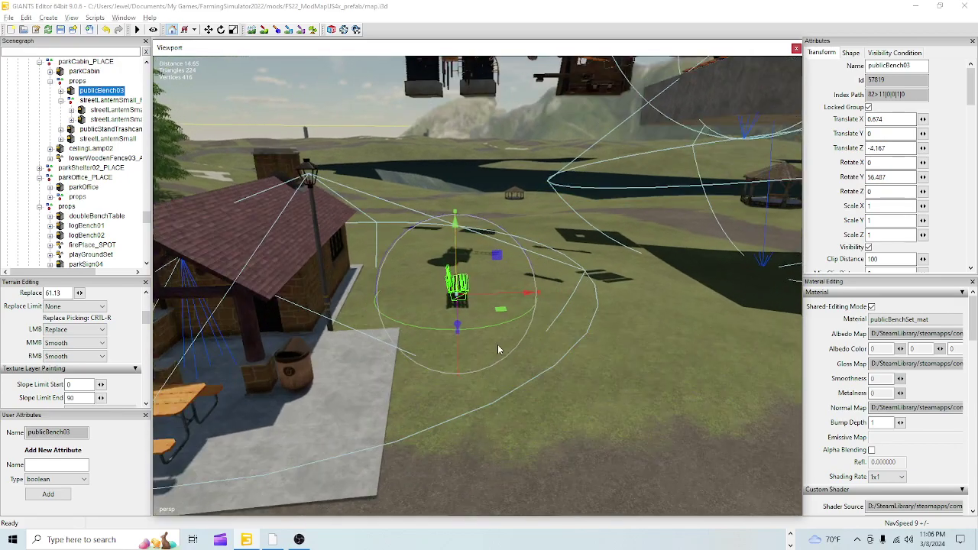
{"action": "left_click_drag", "start_coordinate": [578, 253], "coordinate": [369, 298], "text": "alt"}
{"action": "scroll", "coordinate": [406, 366], "scroll_direction": "up", "scroll_amount": 3}
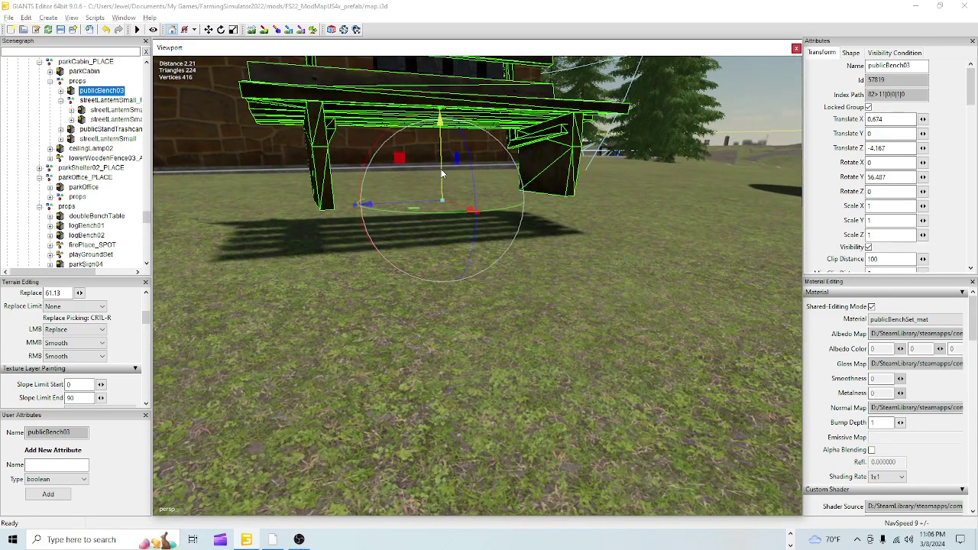
{"action": "left_click_drag", "start_coordinate": [437, 174], "coordinate": [441, 200]}
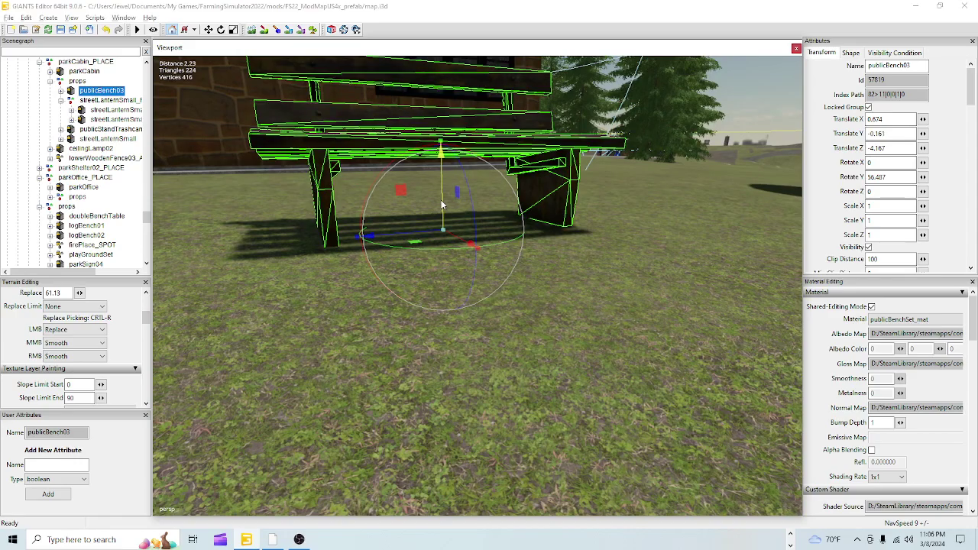
{"action": "scroll", "coordinate": [498, 302], "scroll_direction": "down", "scroll_amount": 3}
{"action": "left_click_drag", "start_coordinate": [459, 282], "coordinate": [438, 312], "text": "alt"}
{"action": "scroll", "coordinate": [433, 321], "scroll_direction": "down", "scroll_amount": 5}
- Sample a replace height of 61.084 near the bench and level the ground around it and the cabin's side
{"action": "left_click", "coordinate": [252, 29]}
{"action": "key", "text": "ctrl+r"}
{"action": "mouse_move", "coordinate": [466, 227]}
{"action": "left_mouse_down"}
{"action": "mouse_move", "coordinate": [556, 168]}
{"action": "mouse_move", "coordinate": [503, 189]}
{"action": "left_mouse_up"}
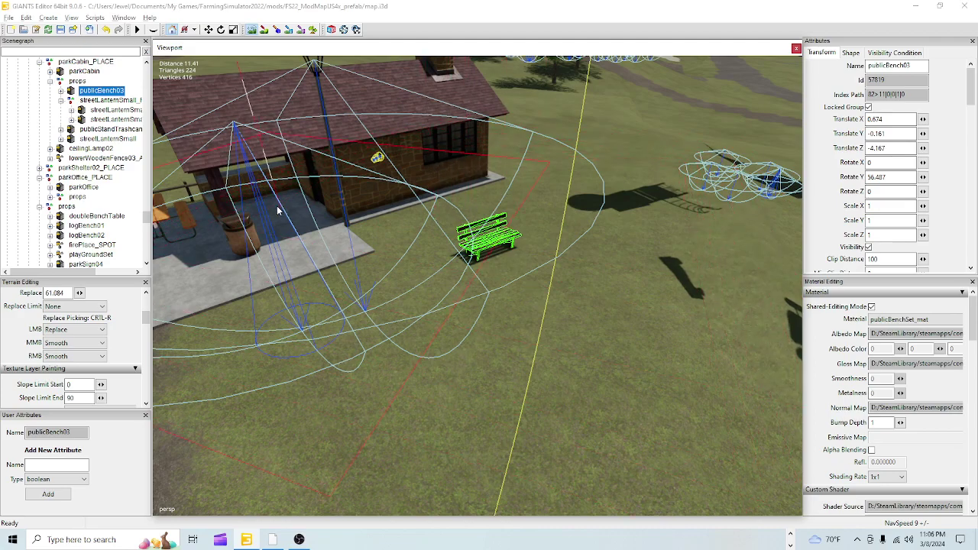
{"action": "left_click", "coordinate": [251, 29]}
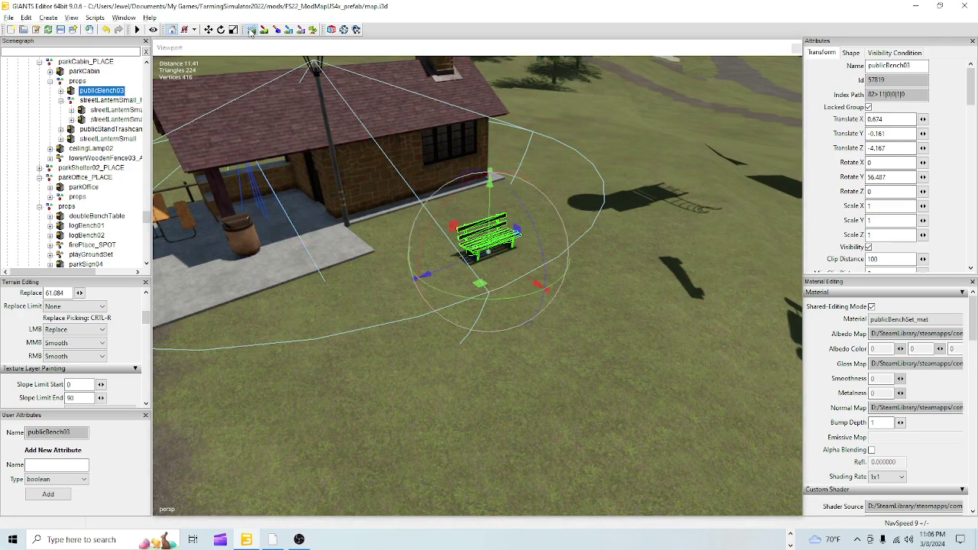
{"action": "left_click", "coordinate": [252, 29]}
{"action": "left_click", "coordinate": [252, 29]}
- Sculpt the lawn between the bench and the pavilion's shadow
{"action": "left_click_drag", "start_coordinate": [390, 155], "coordinate": [478, 134], "text": "alt"}
{"action": "scroll", "coordinate": [441, 195], "scroll_direction": "down", "scroll_amount": 4}
{"action": "left_click_drag", "start_coordinate": [442, 196], "coordinate": [459, 229], "text": "alt"}
{"action": "left_click", "coordinate": [267, 29]}
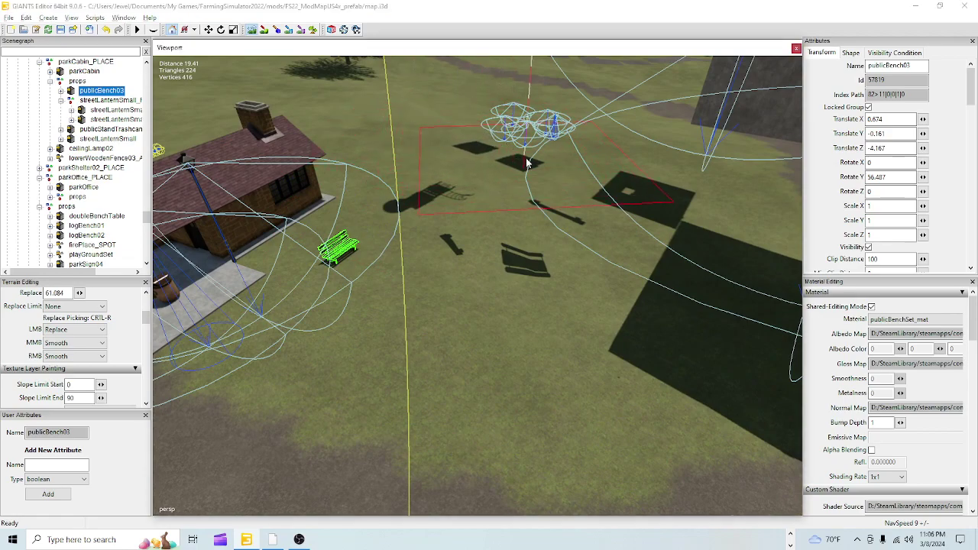
{"action": "left_click_drag", "start_coordinate": [487, 161], "coordinate": [578, 317]}
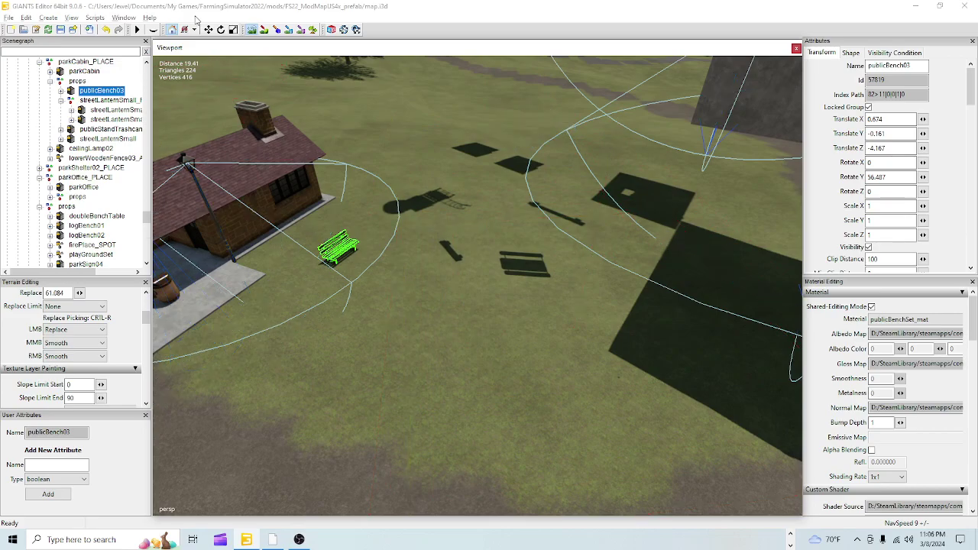
- Sample a replace height of 57.874 and level the dirt path running past the stone-based gazebo
{"action": "left_click", "coordinate": [251, 29]}
{"action": "scroll", "coordinate": [508, 333], "scroll_direction": "up", "scroll_amount": 5}
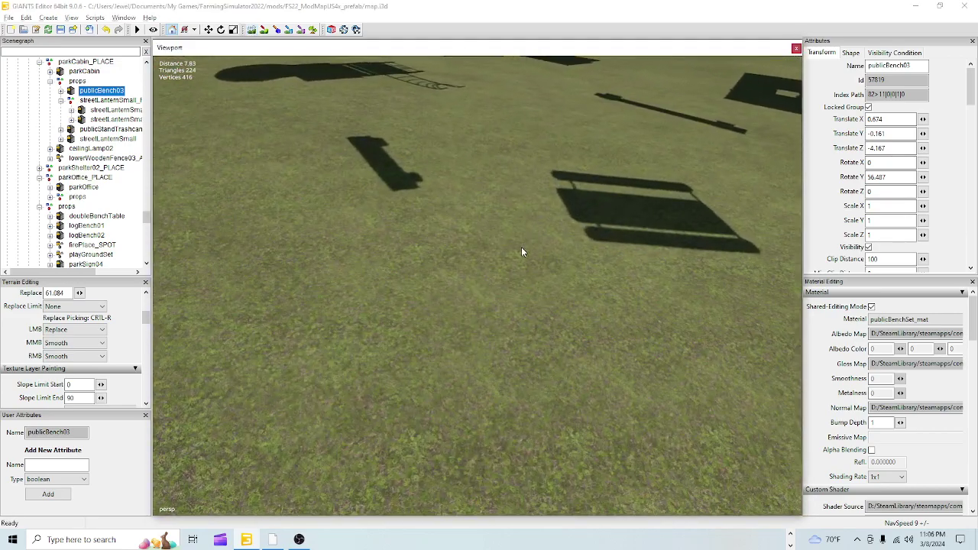
{"action": "left_click_drag", "start_coordinate": [523, 243], "coordinate": [421, 211], "text": "alt"}
{"action": "scroll", "coordinate": [529, 280], "scroll_direction": "down", "scroll_amount": 5}
{"action": "left_click_drag", "start_coordinate": [529, 280], "coordinate": [413, 282], "text": "alt"}
{"action": "scroll", "coordinate": [443, 232], "scroll_direction": "up", "scroll_amount": 4}
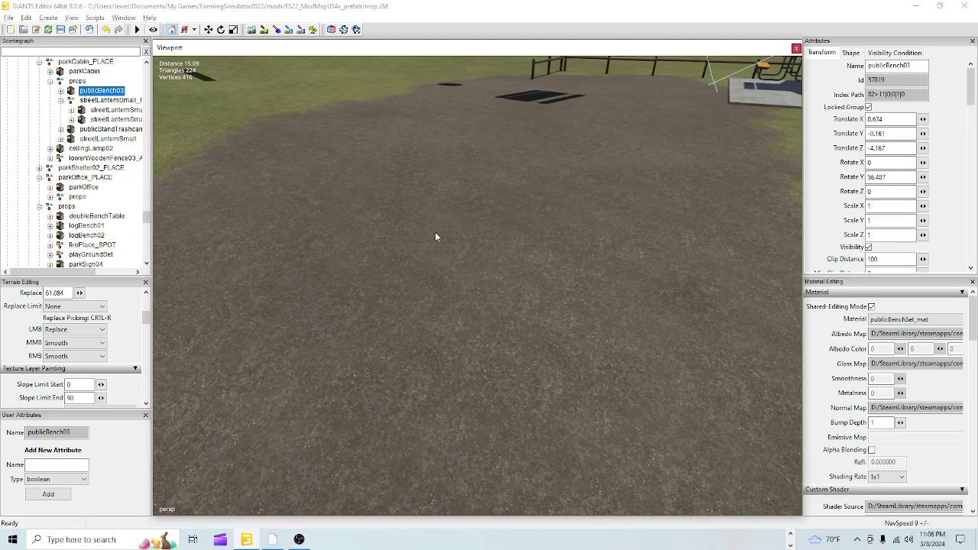
{"action": "right_click_drag", "start_coordinate": [435, 237], "coordinate": [786, 246]}
{"action": "mouse_move", "coordinate": [547, 274]}
{"action": "left_mouse_down", "text": "alt"}
{"action": "mouse_move", "coordinate": [570, 253]}
{"action": "mouse_move", "coordinate": [549, 214]}
{"action": "mouse_move", "coordinate": [551, 292]}
{"action": "left_mouse_up", "text": "alt"}
{"action": "right_click_drag", "start_coordinate": [509, 345], "coordinate": [492, 367]}
{"action": "left_click", "coordinate": [253, 32]}
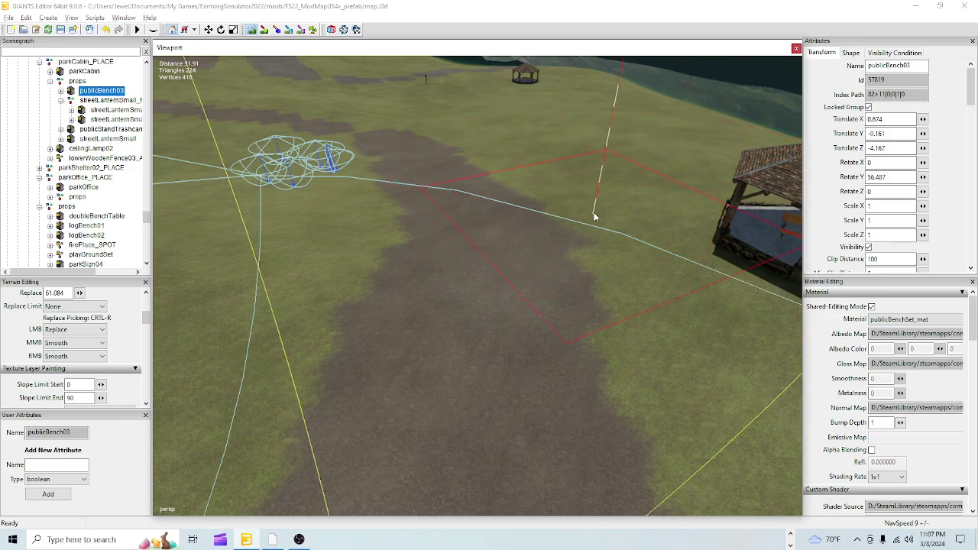
{"action": "left_click_drag", "start_coordinate": [580, 253], "coordinate": [549, 220]}
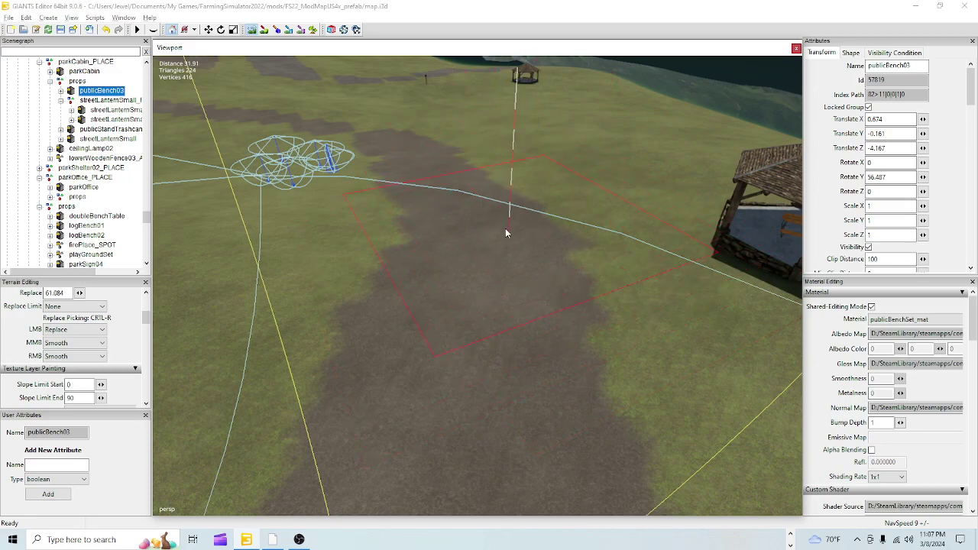
{"action": "left_click_drag", "start_coordinate": [522, 210], "coordinate": [413, 261]}
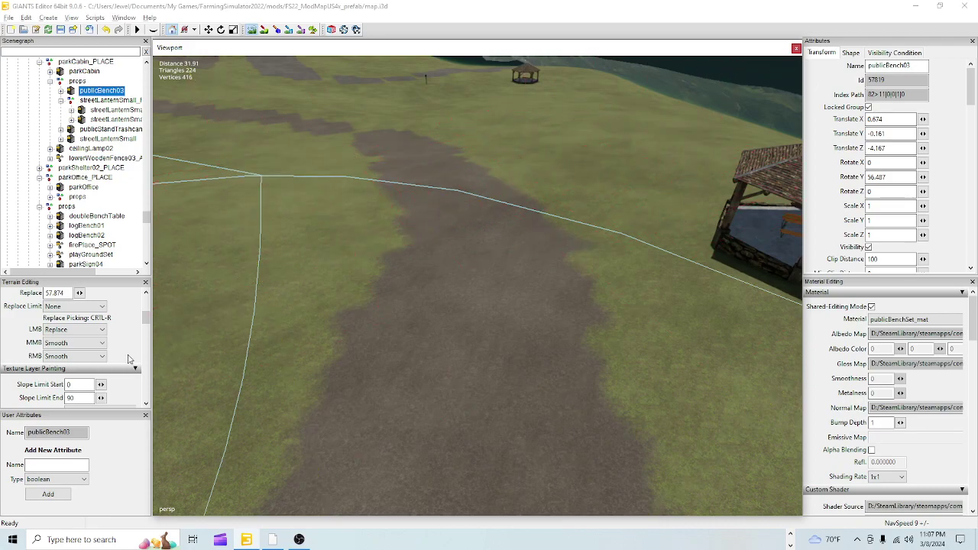
{"action": "left_click", "coordinate": [252, 29]}
- Even out the terrain along the dirt path leading toward the gazebo by the lake
{"action": "left_click_drag", "start_coordinate": [423, 307], "coordinate": [458, 349], "text": "alt"}
{"action": "scroll", "coordinate": [493, 302], "scroll_direction": "up", "scroll_amount": 3}
{"action": "scroll", "coordinate": [494, 308], "scroll_direction": "down", "scroll_amount": 5}
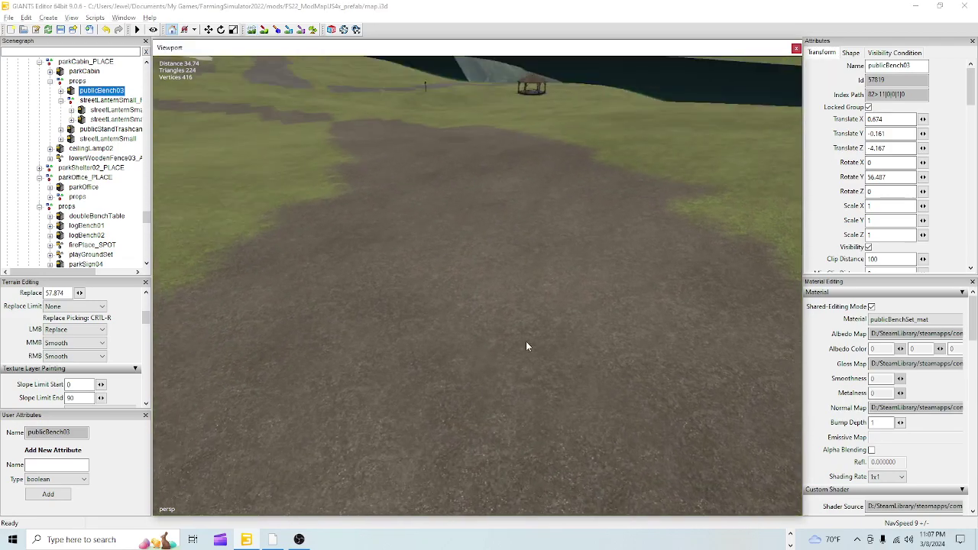
{"action": "right_click_drag", "start_coordinate": [559, 328], "coordinate": [524, 417]}
{"action": "left_click", "coordinate": [252, 29]}
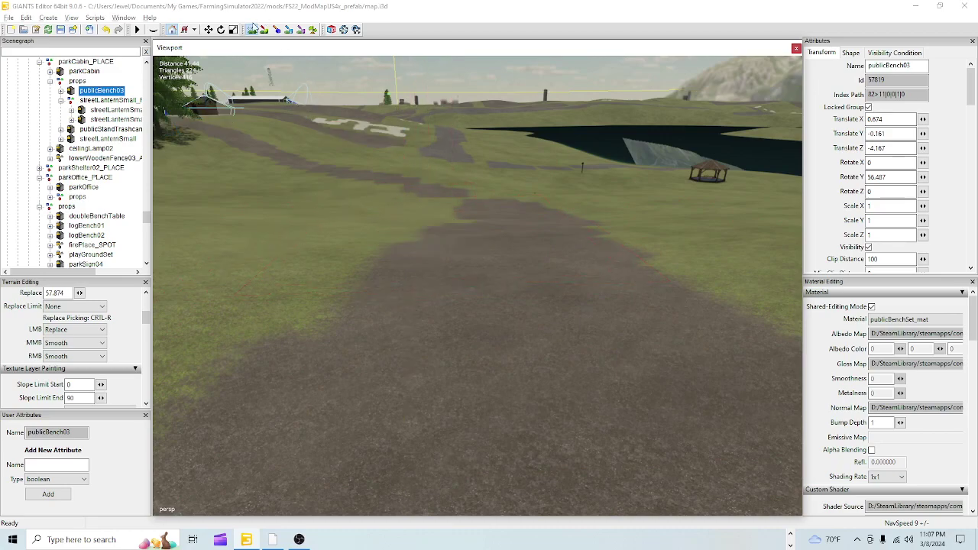
{"action": "left_click_drag", "start_coordinate": [386, 329], "coordinate": [400, 305], "text": "alt"}
{"action": "scroll", "coordinate": [446, 267], "scroll_direction": "down", "scroll_amount": 2}
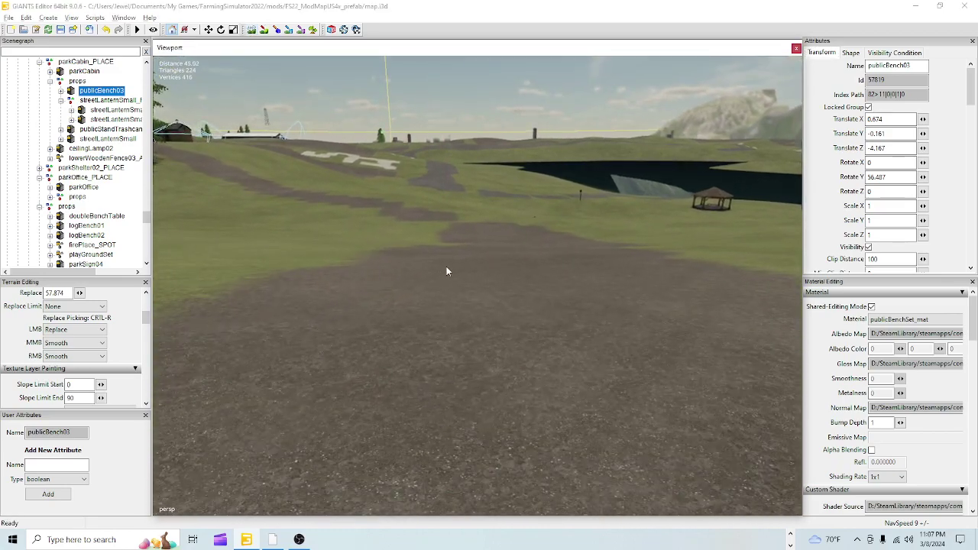
{"action": "left_click_drag", "start_coordinate": [479, 303], "coordinate": [495, 290], "text": "alt"}
{"action": "scroll", "coordinate": [510, 267], "scroll_direction": "up", "scroll_amount": 3}
{"action": "left_click_drag", "start_coordinate": [518, 253], "coordinate": [525, 272], "text": "alt"}
{"action": "middle_click_drag", "start_coordinate": [524, 272], "coordinate": [455, 393], "text": "alt"}
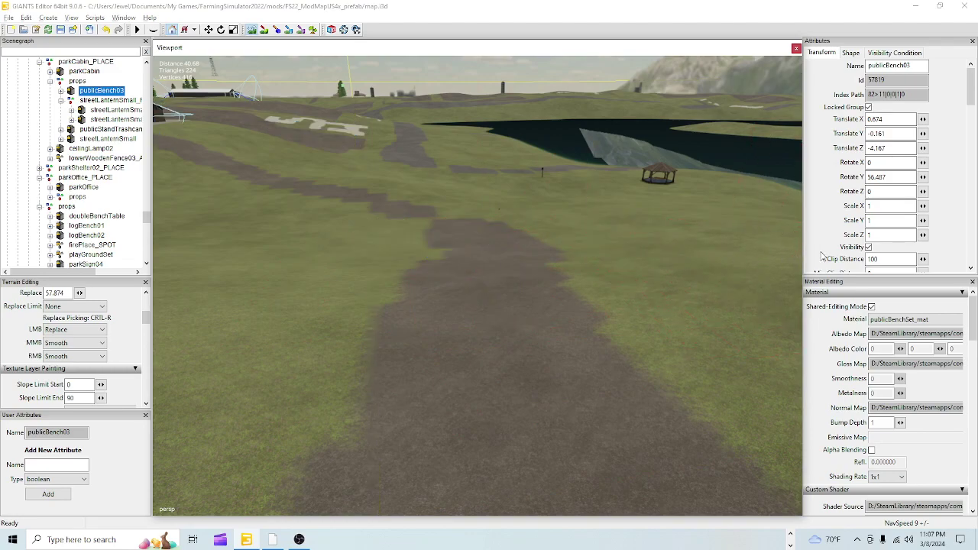
- Paint dirt over the gap in the path so it connects with the stretch running past the trees
{"action": "left_click", "coordinate": [250, 30]}
{"action": "left_click_drag", "start_coordinate": [500, 349], "coordinate": [491, 386], "text": "alt"}
{"action": "scroll", "coordinate": [491, 386], "scroll_direction": "up", "scroll_amount": 3}
{"action": "middle_click_drag", "start_coordinate": [676, 180], "coordinate": [449, 276]}
{"action": "left_click", "coordinate": [252, 30]}
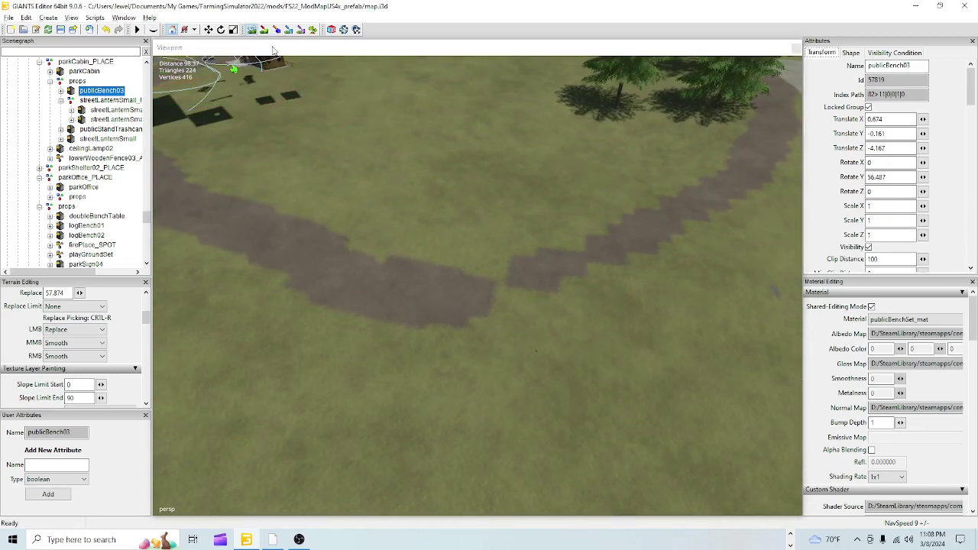
{"action": "scroll", "coordinate": [399, 275], "scroll_direction": "down", "scroll_amount": 2}
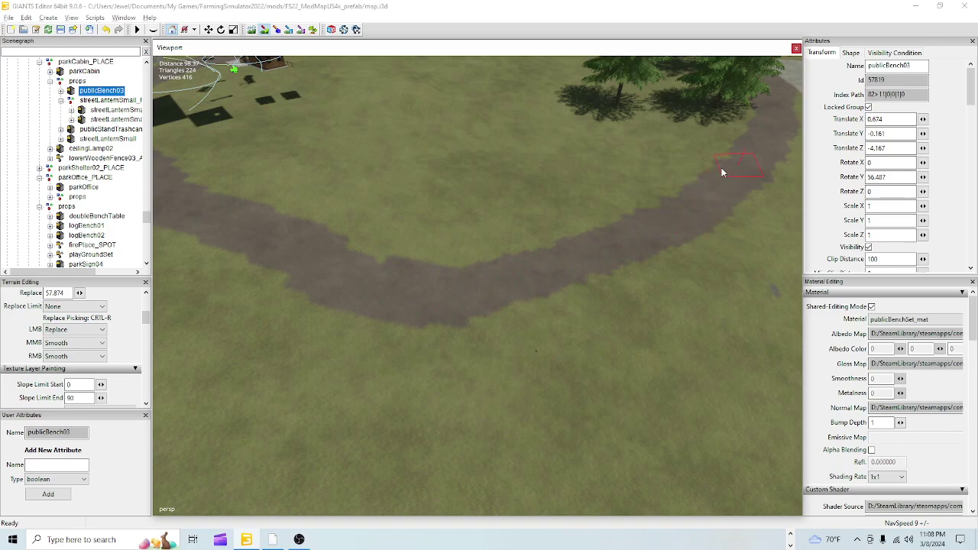
{"action": "left_click", "coordinate": [265, 31]}
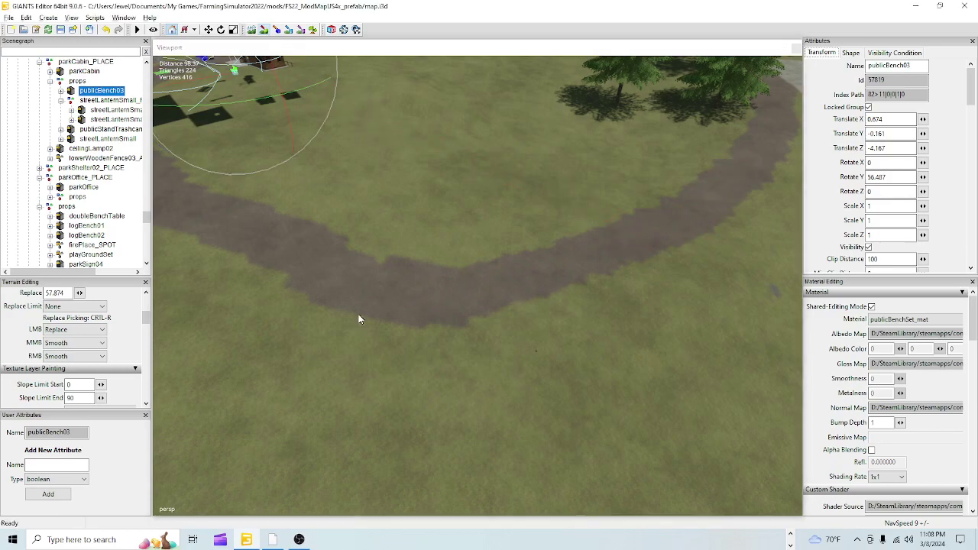
- Examine the finished dirt path, the buildings around the cabin and the open lawn near the lake
{"action": "scroll", "coordinate": [436, 343], "scroll_direction": "up", "scroll_amount": 8}
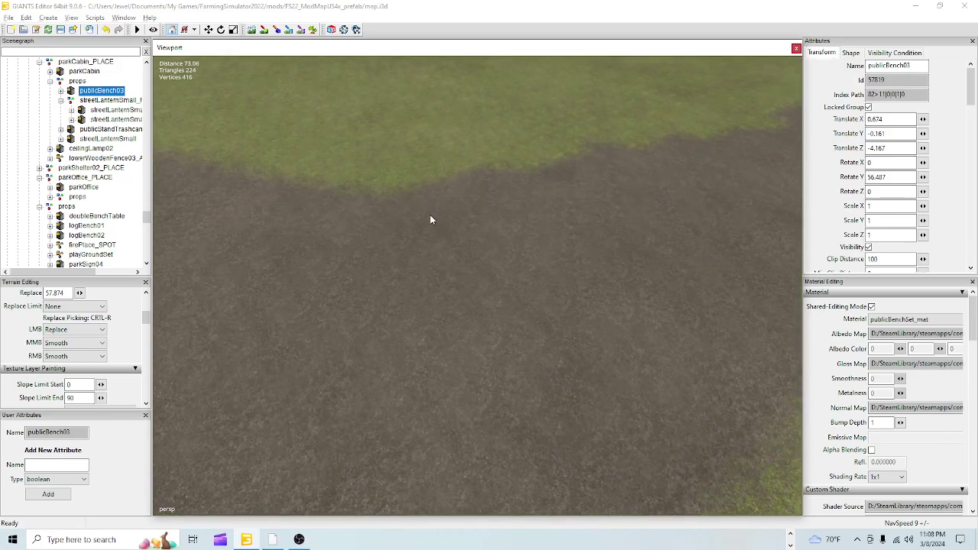
{"action": "left_click_drag", "start_coordinate": [383, 266], "coordinate": [340, 177], "text": "alt"}
{"action": "mouse_move", "coordinate": [342, 183]}
{"action": "right_mouse_down"}
{"action": "mouse_move", "coordinate": [343, 246]}
{"action": "mouse_move", "coordinate": [354, 195]}
{"action": "right_mouse_up"}
{"action": "right_click", "coordinate": [387, 303]}
{"action": "left_click", "coordinate": [365, 311]}
{"action": "left_click_drag", "start_coordinate": [370, 351], "coordinate": [399, 299], "text": "alt"}
{"action": "scroll", "coordinate": [442, 298], "scroll_direction": "up", "scroll_amount": 6}
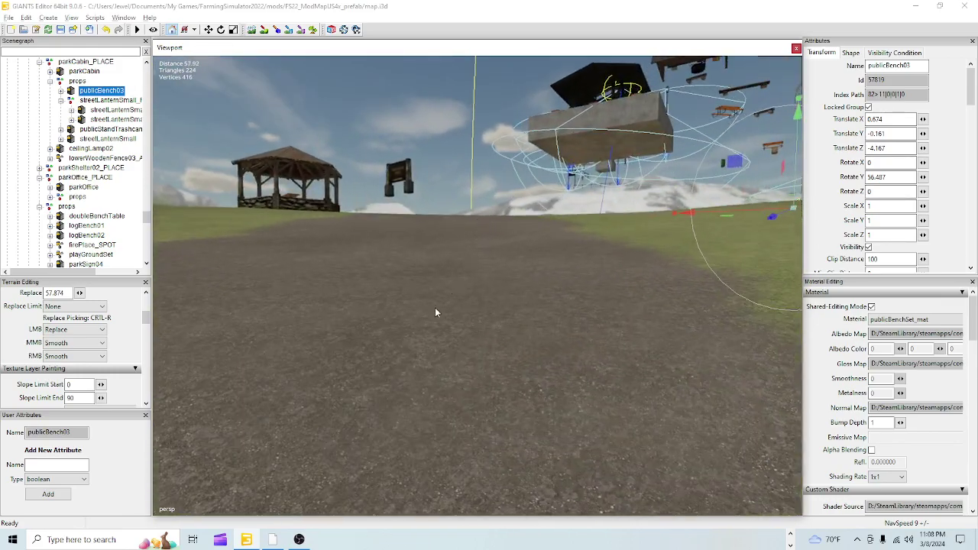
{"action": "right_click_drag", "start_coordinate": [405, 329], "coordinate": [556, 334]}
{"action": "mouse_move", "coordinate": [382, 369]}
{"action": "right_mouse_down"}
{"action": "mouse_move", "coordinate": [369, 350]}
{"action": "mouse_move", "coordinate": [322, 340]}
{"action": "mouse_move", "coordinate": [349, 307]}
{"action": "mouse_move", "coordinate": [578, 296]}
{"action": "mouse_move", "coordinate": [453, 382]}
{"action": "mouse_move", "coordinate": [502, 292]}
{"action": "mouse_move", "coordinate": [482, 292]}
{"action": "mouse_move", "coordinate": [533, 353]}
{"action": "mouse_move", "coordinate": [510, 403]}
{"action": "mouse_move", "coordinate": [599, 308]}
{"action": "mouse_move", "coordinate": [480, 293]}
{"action": "mouse_move", "coordinate": [629, 180]}
{"action": "mouse_move", "coordinate": [360, 359]}
{"action": "mouse_move", "coordinate": [486, 327]}
{"action": "mouse_move", "coordinate": [404, 371]}
{"action": "mouse_move", "coordinate": [309, 366]}
{"action": "mouse_move", "coordinate": [309, 330]}
{"action": "mouse_move", "coordinate": [292, 342]}
{"action": "mouse_move", "coordinate": [405, 397]}
{"action": "mouse_move", "coordinate": [306, 491]}
{"action": "mouse_move", "coordinate": [309, 330]}
{"action": "mouse_move", "coordinate": [342, 350]}
{"action": "mouse_move", "coordinate": [330, 402]}
{"action": "mouse_move", "coordinate": [412, 338]}
{"action": "mouse_move", "coordinate": [251, 360]}
{"action": "mouse_move", "coordinate": [405, 309]}
{"action": "mouse_move", "coordinate": [567, 311]}
{"action": "mouse_move", "coordinate": [767, 397]}
{"action": "right_mouse_up"}
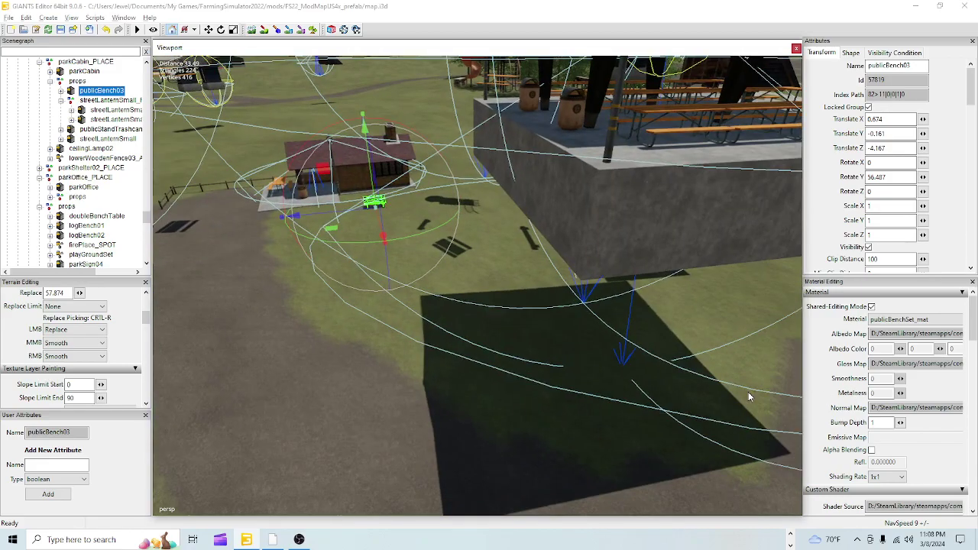
{"action": "scroll", "coordinate": [652, 320], "scroll_direction": "down", "scroll_amount": 3}
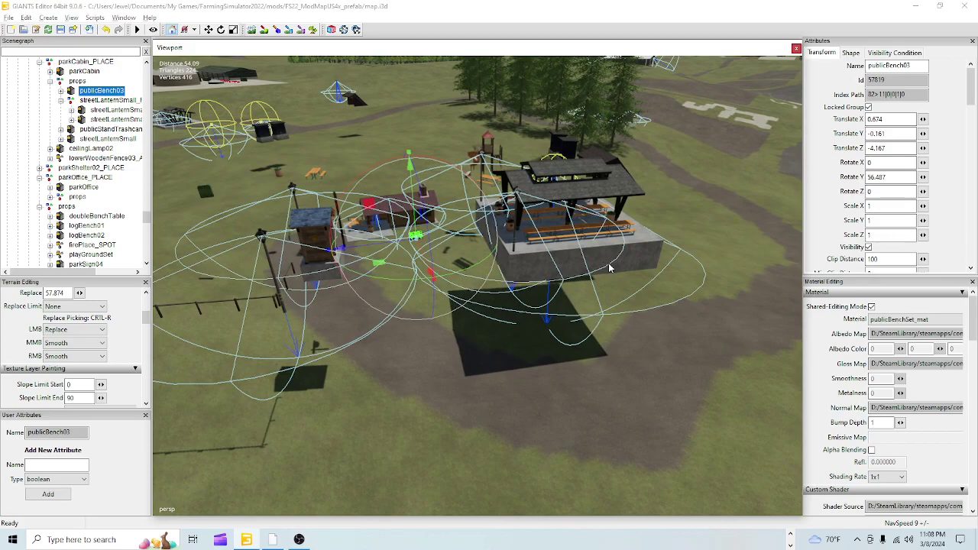
{"action": "right_click_drag", "start_coordinate": [620, 267], "coordinate": [645, 227]}
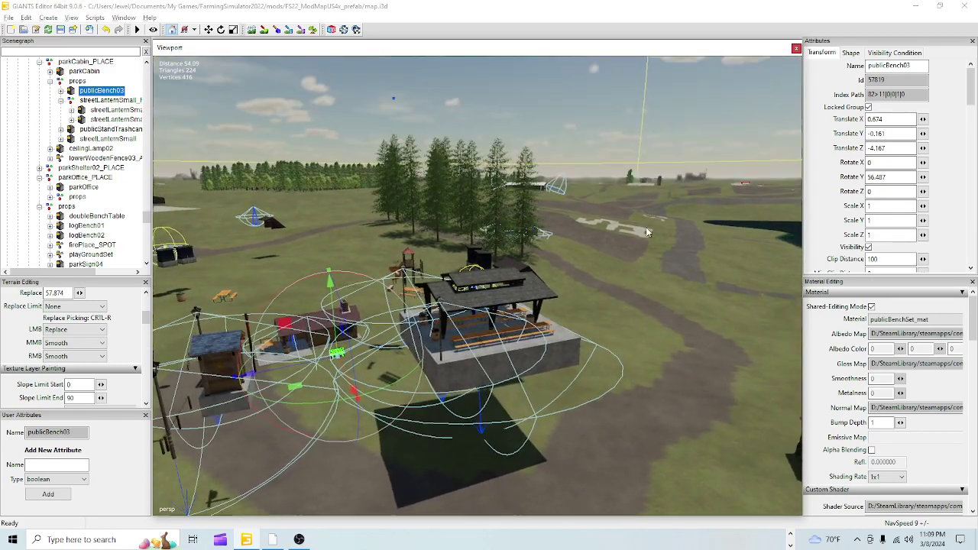
{"action": "right_click_drag", "start_coordinate": [337, 349], "coordinate": [752, 137], "text": "alt"}
{"action": "left_click_drag", "start_coordinate": [752, 138], "coordinate": [395, 262], "text": "alt"}
{"action": "right_click_drag", "start_coordinate": [394, 265], "coordinate": [563, 366]}
{"action": "right_click_drag", "start_coordinate": [519, 224], "coordinate": [537, 131]}
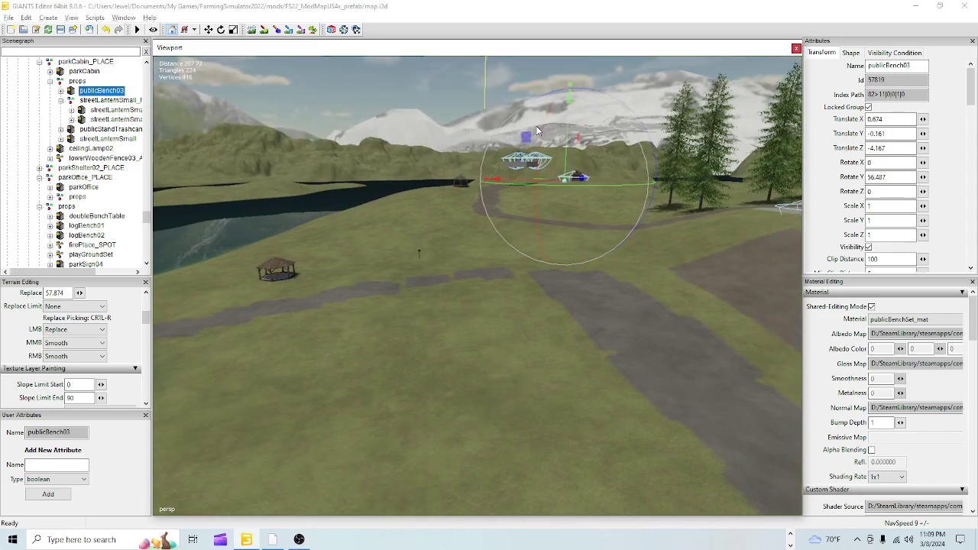
{"action": "right_click_drag", "start_coordinate": [496, 265], "coordinate": [567, 189]}
{"action": "scroll", "coordinate": [566, 189], "scroll_direction": "up", "scroll_amount": 3}
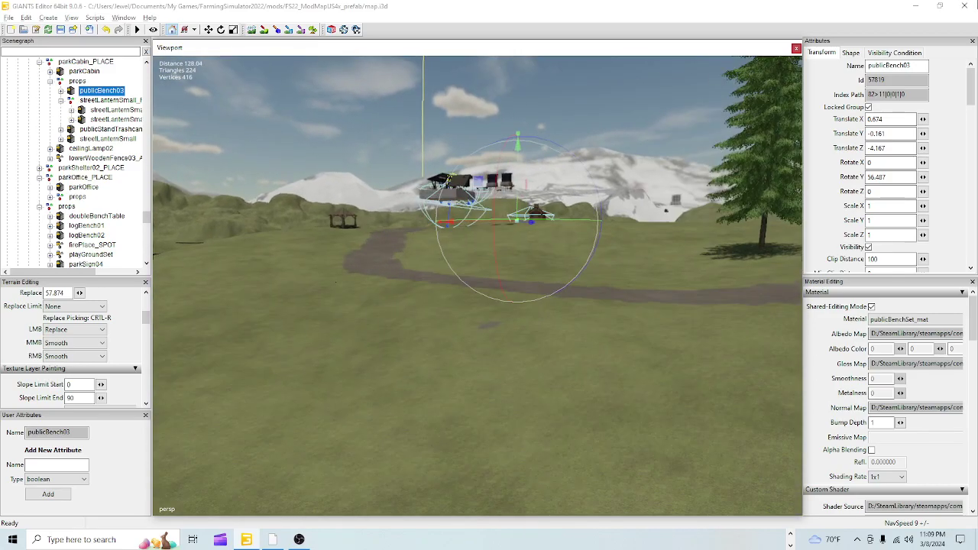
{"action": "right_click_drag", "start_coordinate": [377, 468], "coordinate": [467, 292]}
- Relocate the parkShelter02_PLACE group to the open lawn near the lake at X -38.156, Y -25.962, Z -208.688, keeping its scale at 1
{"action": "left_click", "coordinate": [409, 305]}
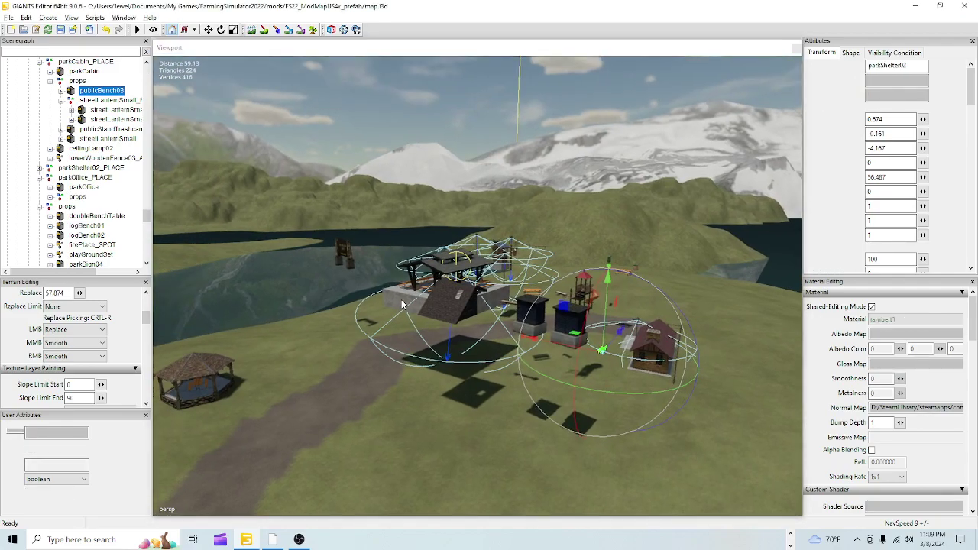
{"action": "left_click", "coordinate": [98, 168]}
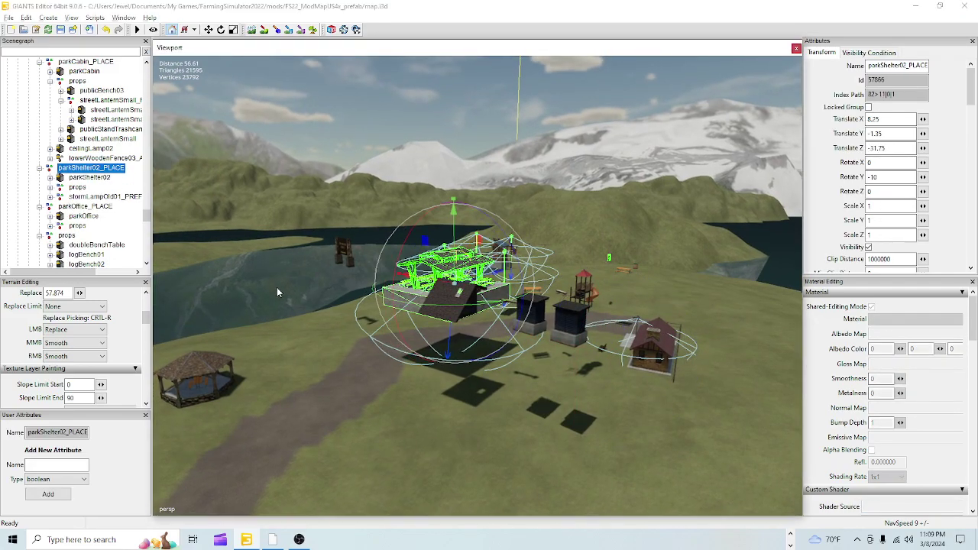
{"action": "right_click_drag", "start_coordinate": [277, 290], "coordinate": [315, 300]}
{"action": "left_click_drag", "start_coordinate": [314, 296], "coordinate": [254, 299], "text": "alt"}
{"action": "right_click_drag", "start_coordinate": [254, 300], "coordinate": [715, 138], "text": "alt"}
{"action": "left_click_drag", "start_coordinate": [508, 340], "coordinate": [452, 331], "text": "alt"}
{"action": "scroll", "coordinate": [451, 331], "scroll_direction": "down", "scroll_amount": 10}
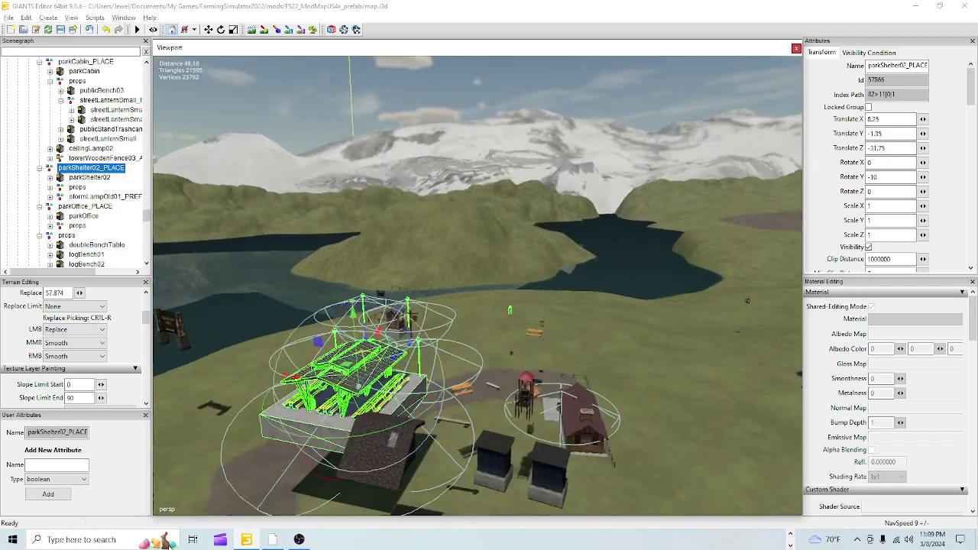
{"action": "right_click_drag", "start_coordinate": [451, 332], "coordinate": [144, 421], "text": "alt"}
{"action": "right_click_drag", "start_coordinate": [631, 297], "coordinate": [343, 308]}
{"action": "left_click_drag", "start_coordinate": [343, 308], "coordinate": [580, 330], "text": "alt"}
{"action": "right_click_drag", "start_coordinate": [580, 334], "coordinate": [558, 304]}
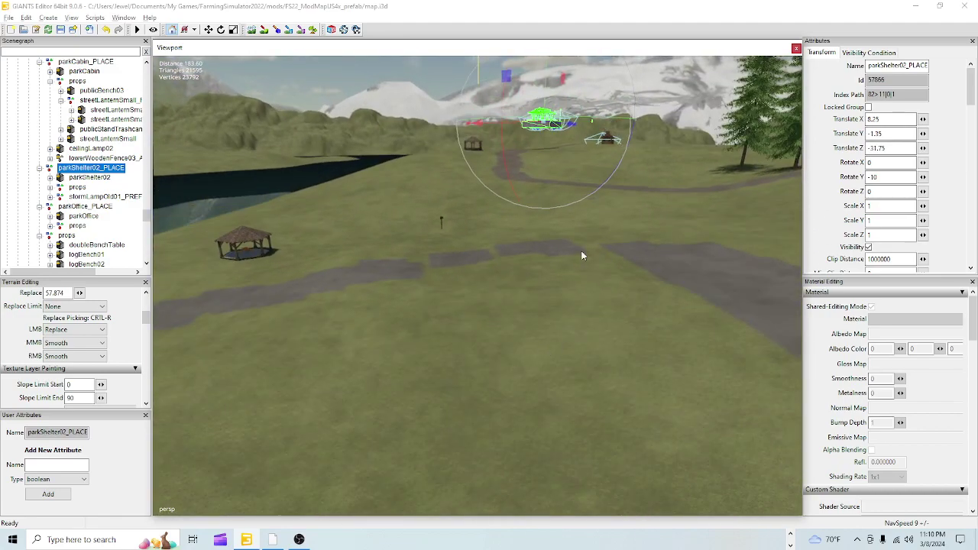
{"action": "right_click_drag", "start_coordinate": [570, 262], "coordinate": [376, 390]}
{"action": "key", "text": "ctrl+b"}
{"action": "left_click", "coordinate": [517, 329]}
{"action": "left_click_drag", "start_coordinate": [517, 329], "coordinate": [519, 328]}
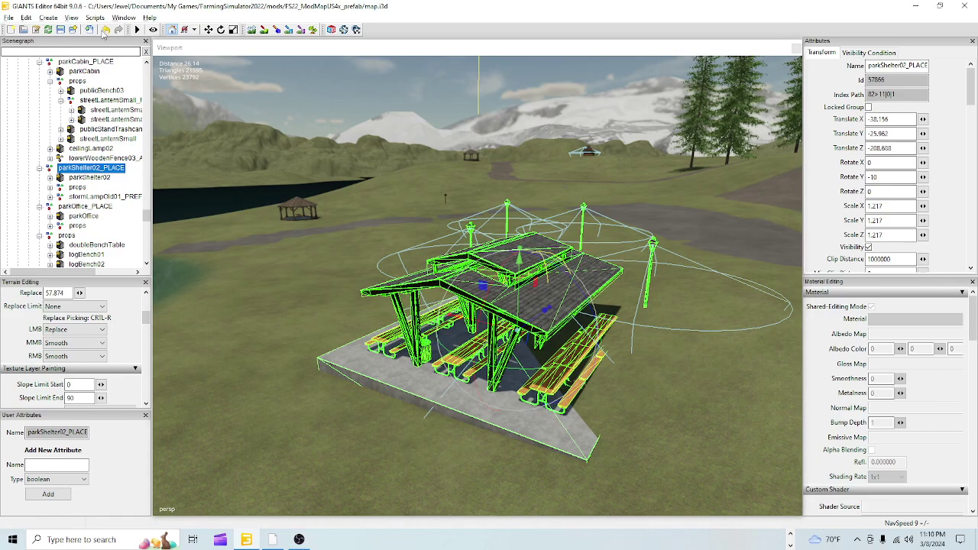
{"action": "left_click", "coordinate": [106, 30]}
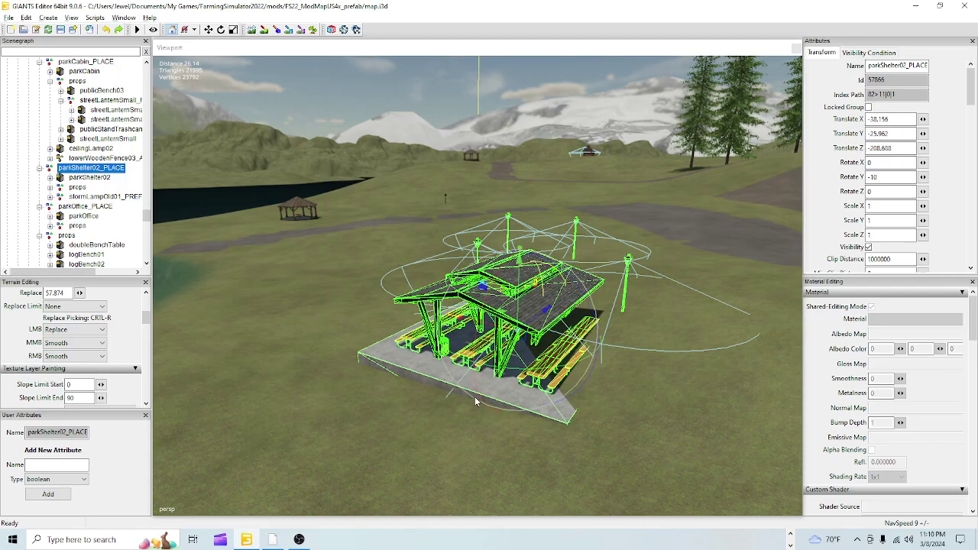
- Rotate the park shelter to 18.907 on Y and shift it to X -33.267, Z -210.362
{"action": "scroll", "coordinate": [502, 393], "scroll_direction": "up", "scroll_amount": 5}
{"action": "left_click_drag", "start_coordinate": [502, 393], "coordinate": [511, 422], "text": "alt"}
{"action": "scroll", "coordinate": [578, 370], "scroll_direction": "down", "scroll_amount": 5}
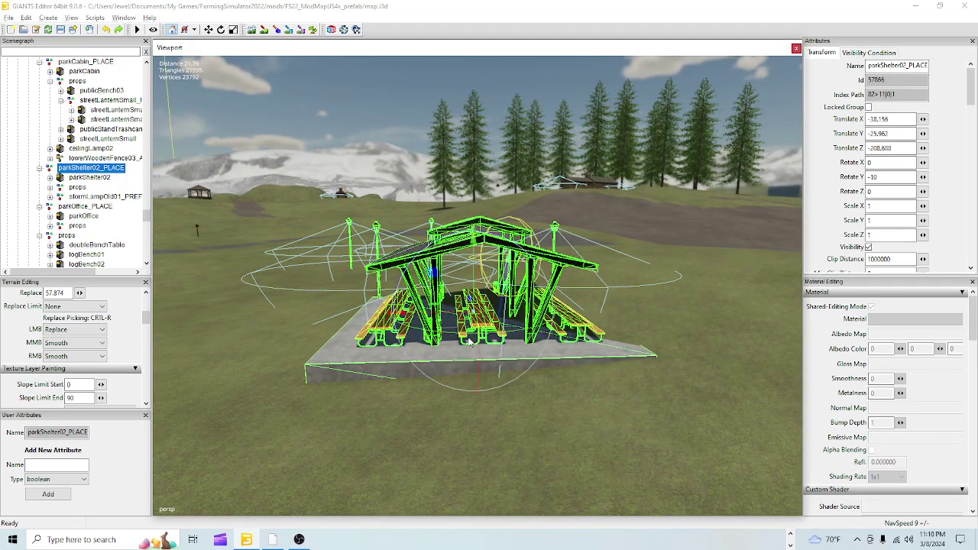
{"action": "right_click_drag", "start_coordinate": [512, 427], "coordinate": [552, 327]}
{"action": "left_click_drag", "start_coordinate": [552, 327], "coordinate": [526, 334]}
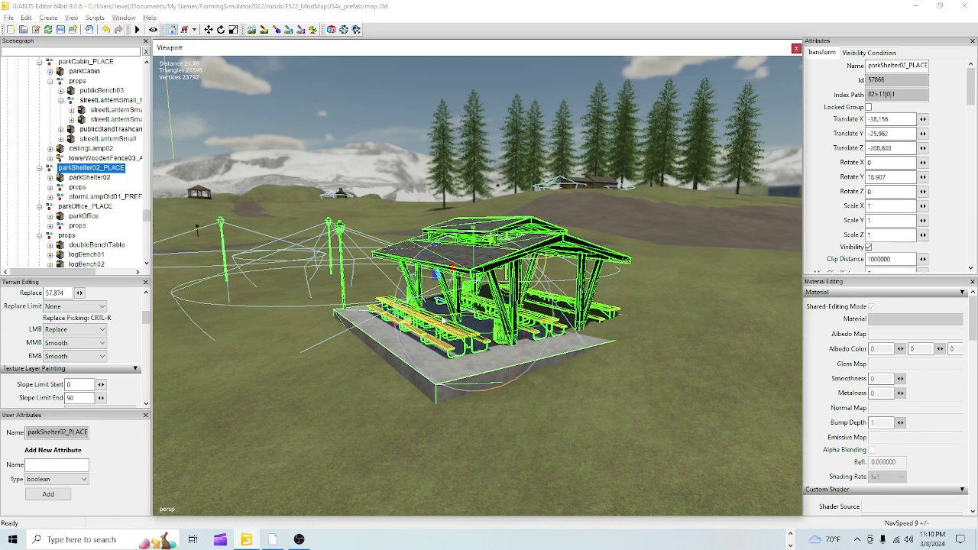
{"action": "left_click_drag", "start_coordinate": [441, 319], "coordinate": [334, 323]}
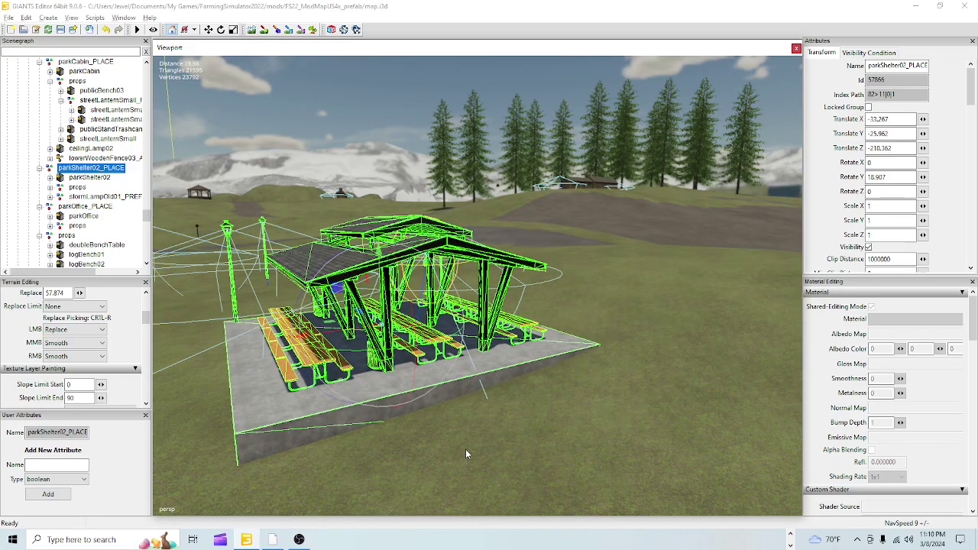
- Turn the park shelter to 28.935 on Y, checking its orientation against the lakeshore and the paved path
{"action": "left_click_drag", "start_coordinate": [469, 451], "coordinate": [321, 450], "text": "alt"}
{"action": "scroll", "coordinate": [501, 246], "scroll_direction": "up", "scroll_amount": 3}
{"action": "right_click_drag", "start_coordinate": [501, 246], "coordinate": [547, 299]}
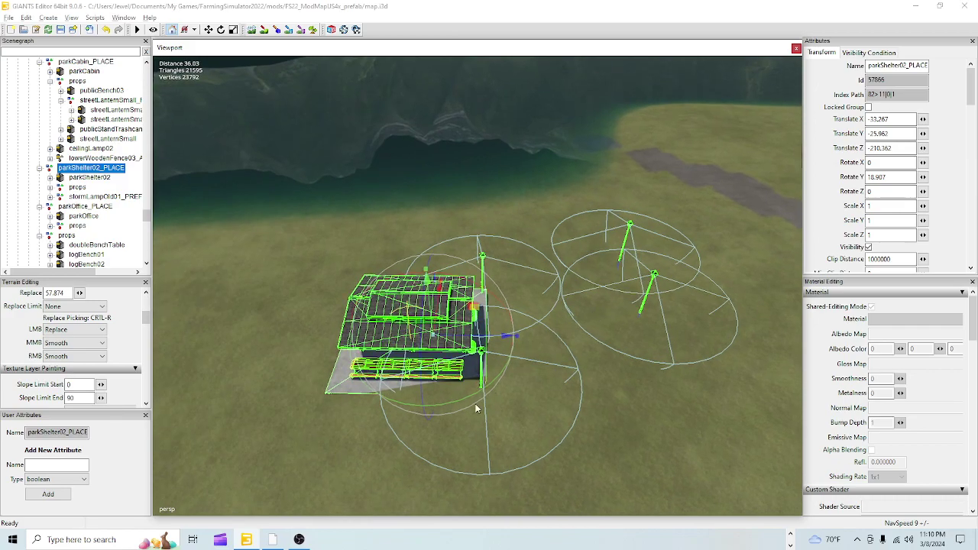
{"action": "left_click_drag", "start_coordinate": [473, 397], "coordinate": [490, 381]}
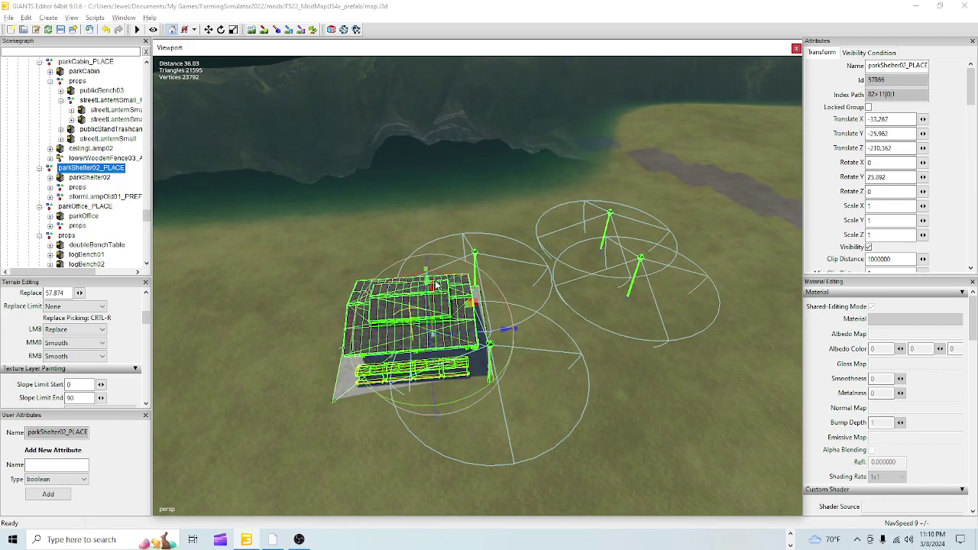
{"action": "left_click_drag", "start_coordinate": [544, 297], "coordinate": [527, 267], "text": "alt"}
{"action": "scroll", "coordinate": [485, 200], "scroll_direction": "up", "scroll_amount": 5}
{"action": "left_click_drag", "start_coordinate": [485, 200], "coordinate": [481, 303], "text": "alt"}
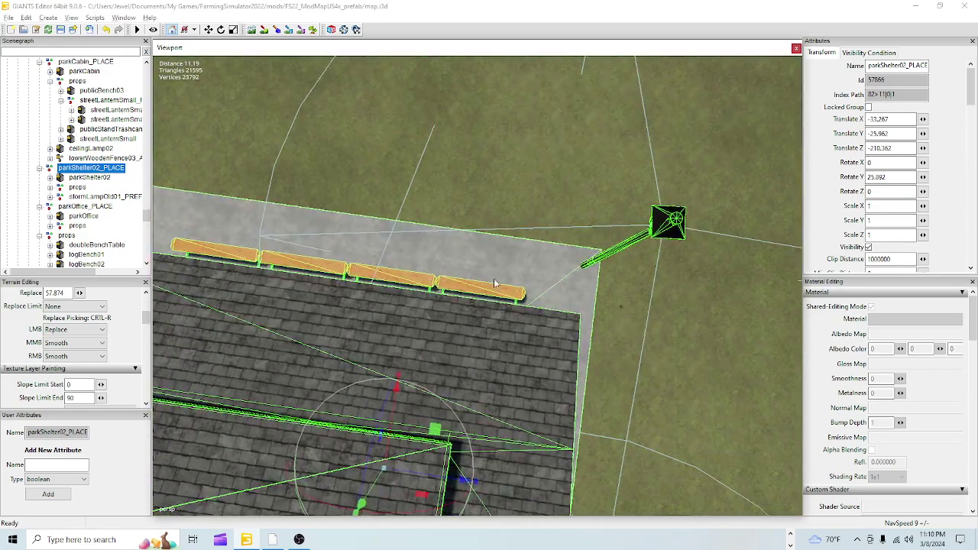
{"action": "scroll", "coordinate": [458, 320], "scroll_direction": "down", "scroll_amount": 3}
{"action": "right_click_drag", "start_coordinate": [396, 355], "coordinate": [365, 503]}
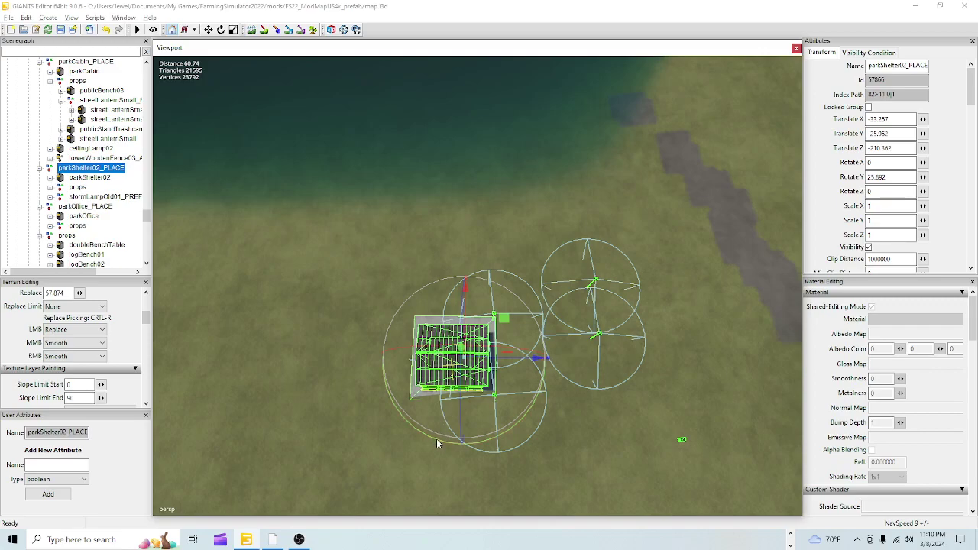
{"action": "left_click_drag", "start_coordinate": [436, 439], "coordinate": [439, 444]}
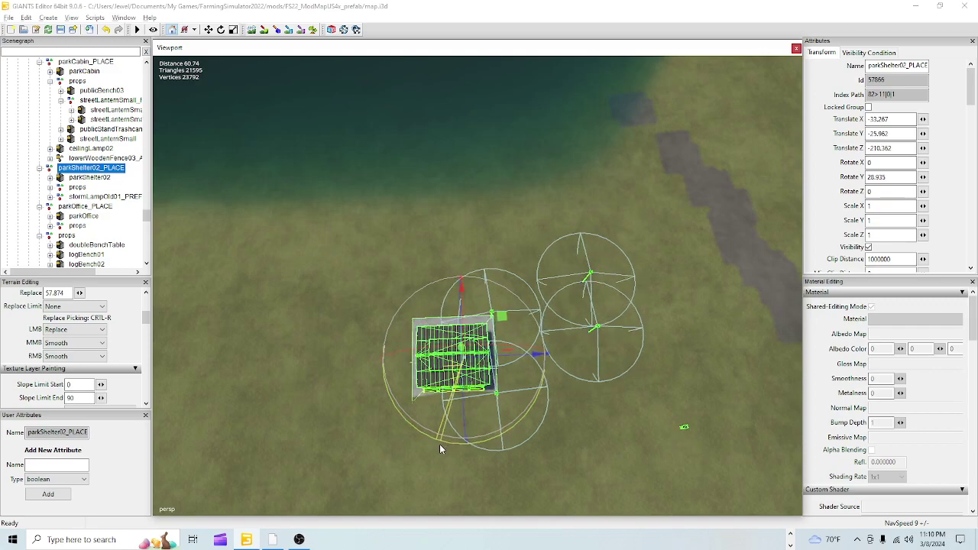
{"action": "right_click_drag", "start_coordinate": [439, 443], "coordinate": [460, 465]}
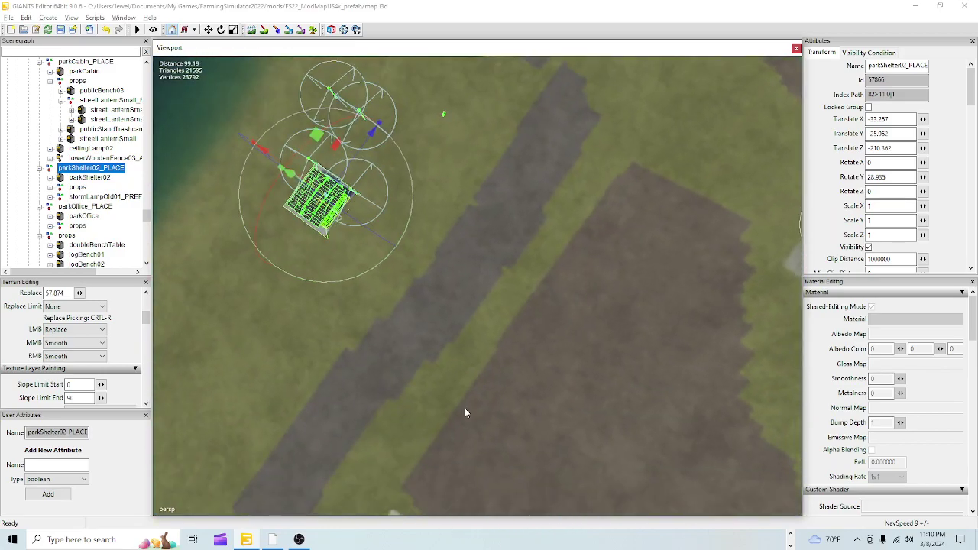
{"action": "right_click_drag", "start_coordinate": [519, 426], "coordinate": [516, 304], "text": "alt"}
{"action": "left_click_drag", "start_coordinate": [515, 304], "coordinate": [430, 400], "text": "alt"}
{"action": "right_click_drag", "start_coordinate": [430, 401], "coordinate": [540, 371], "text": "alt"}
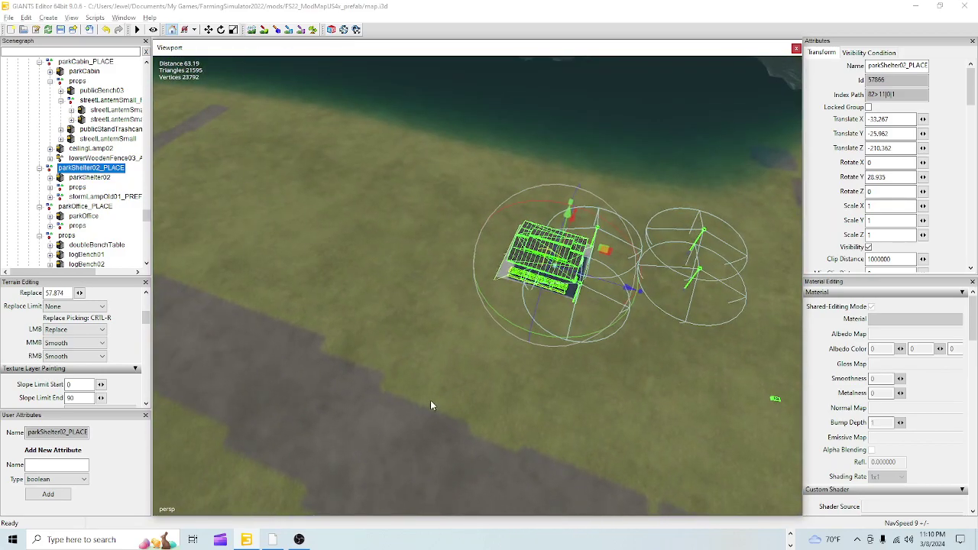
- Examine the park shelter's slab, picnic tables and lanterns from all sides against the surrounding ground
{"action": "left_click_drag", "start_coordinate": [540, 371], "coordinate": [517, 334], "text": "alt"}
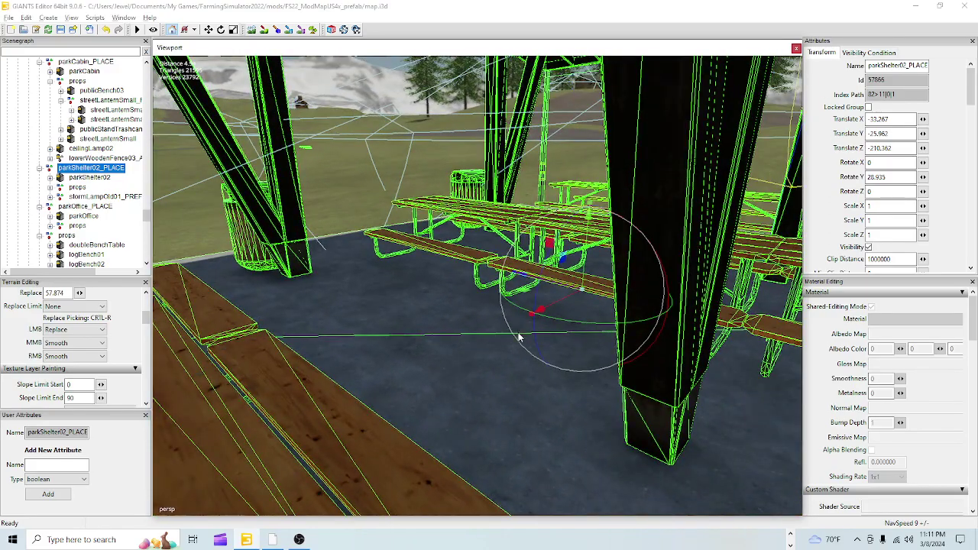
{"action": "scroll", "coordinate": [472, 390], "scroll_direction": "down", "scroll_amount": 5}
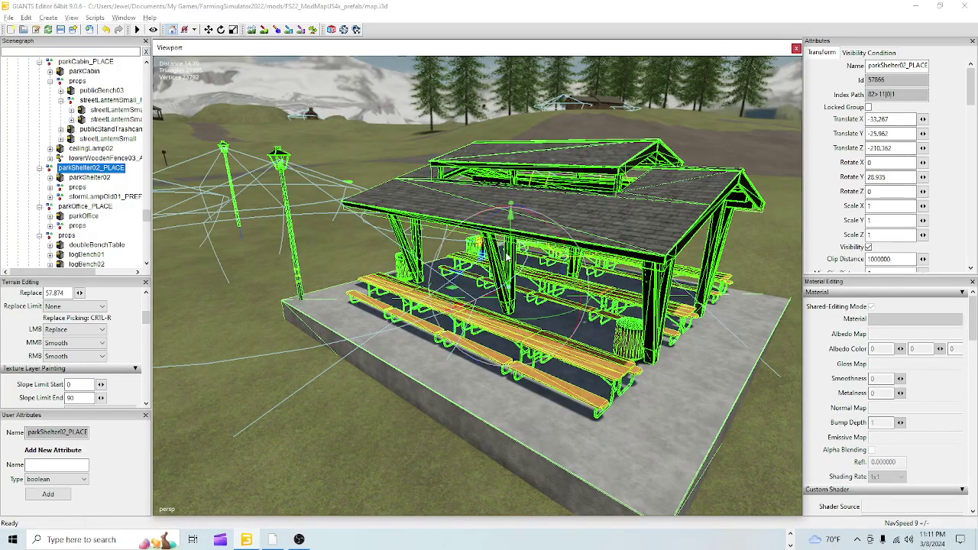
{"action": "left_click_drag", "start_coordinate": [597, 421], "coordinate": [515, 461], "text": "alt"}
{"action": "scroll", "coordinate": [578, 354], "scroll_direction": "up", "scroll_amount": 4}
{"action": "left_click_drag", "start_coordinate": [578, 354], "coordinate": [300, 410], "text": "alt"}
{"action": "key", "text": "f"}
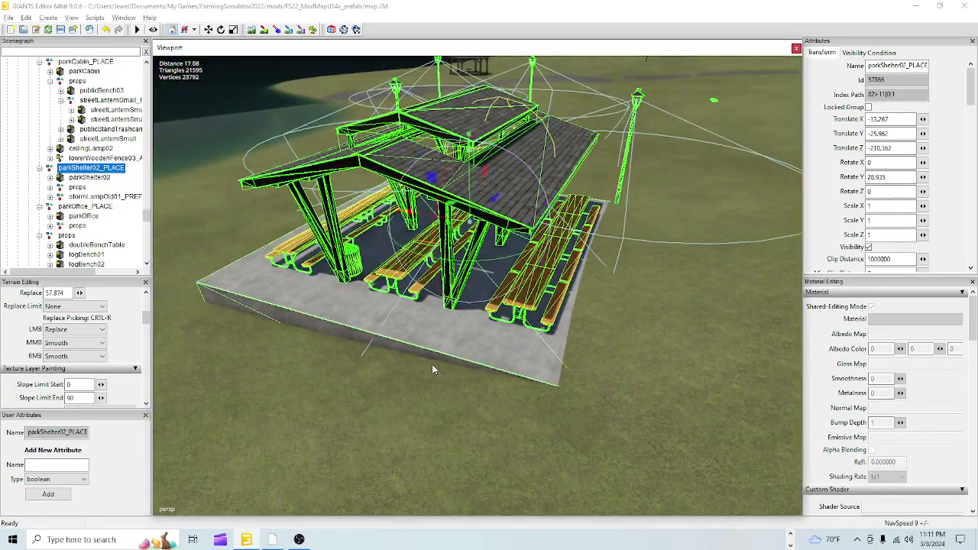
{"action": "left_click_drag", "start_coordinate": [358, 387], "coordinate": [439, 365], "text": "alt"}
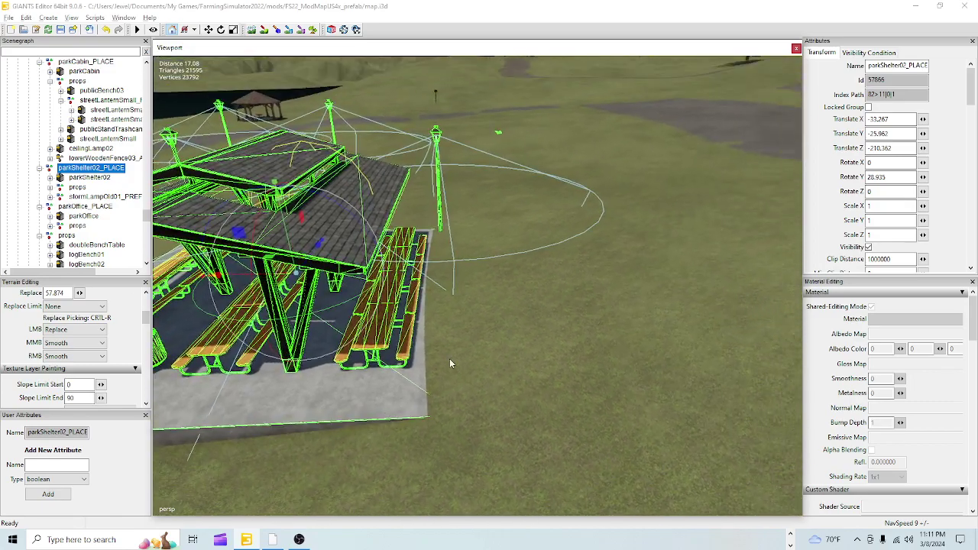
{"action": "scroll", "coordinate": [410, 399], "scroll_direction": "down", "scroll_amount": 4}
{"action": "left_click_drag", "start_coordinate": [409, 399], "coordinate": [474, 394], "text": "alt"}
{"action": "scroll", "coordinate": [473, 394], "scroll_direction": "down", "scroll_amount": 5}
{"action": "left_click_drag", "start_coordinate": [390, 423], "coordinate": [371, 425], "text": "alt"}
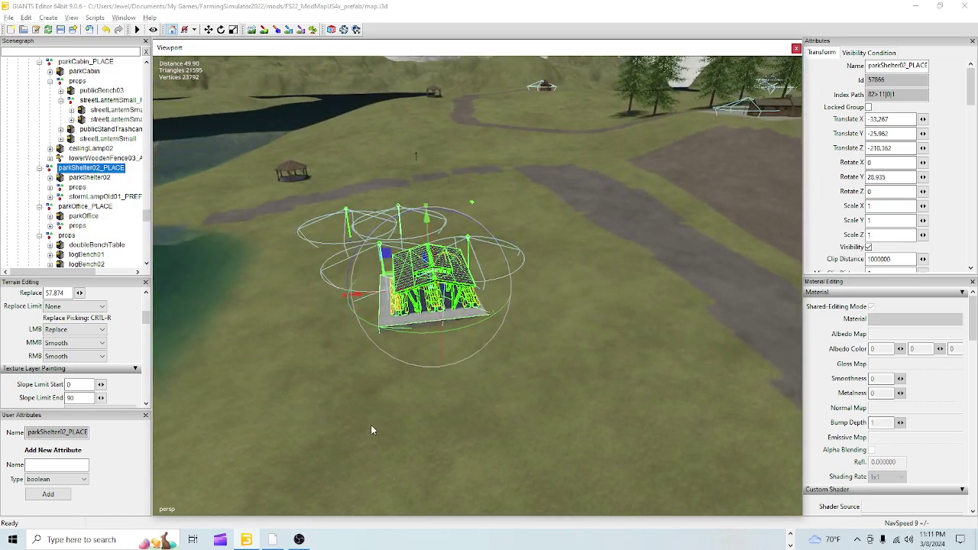
- Level the terrain around the park shelter with a replace height of 45.181 and lower the shelter to Y -26.131
{"action": "left_click", "coordinate": [251, 29]}
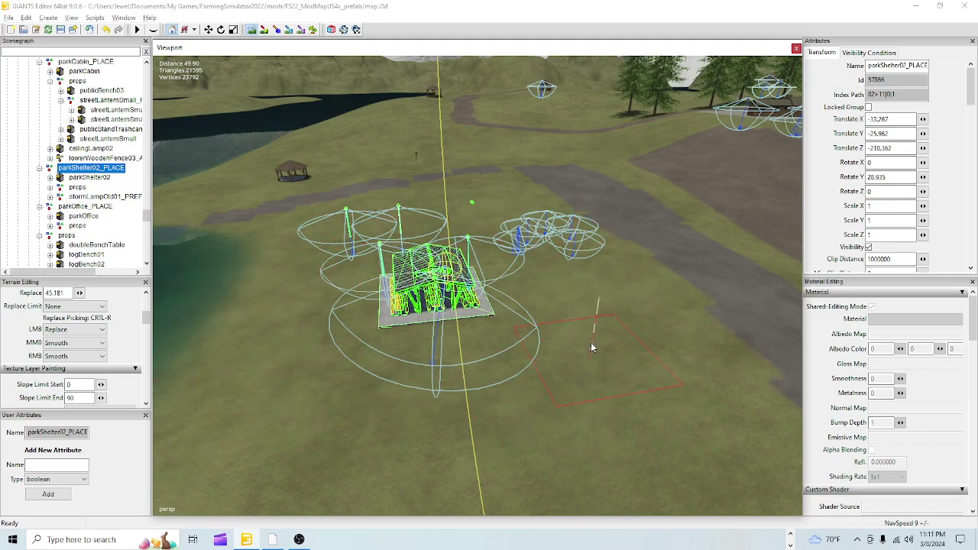
{"action": "left_click", "coordinate": [153, 29]}
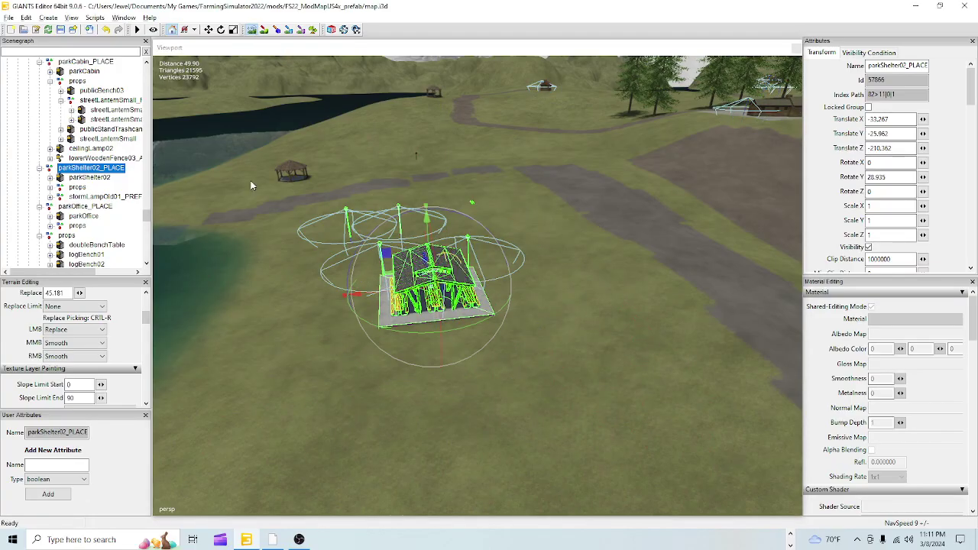
{"action": "right_click_drag", "start_coordinate": [301, 359], "coordinate": [573, 102], "text": "alt"}
{"action": "left_click_drag", "start_coordinate": [565, 270], "coordinate": [419, 339], "text": "alt"}
{"action": "scroll", "coordinate": [392, 220], "scroll_direction": "down", "scroll_amount": 5}
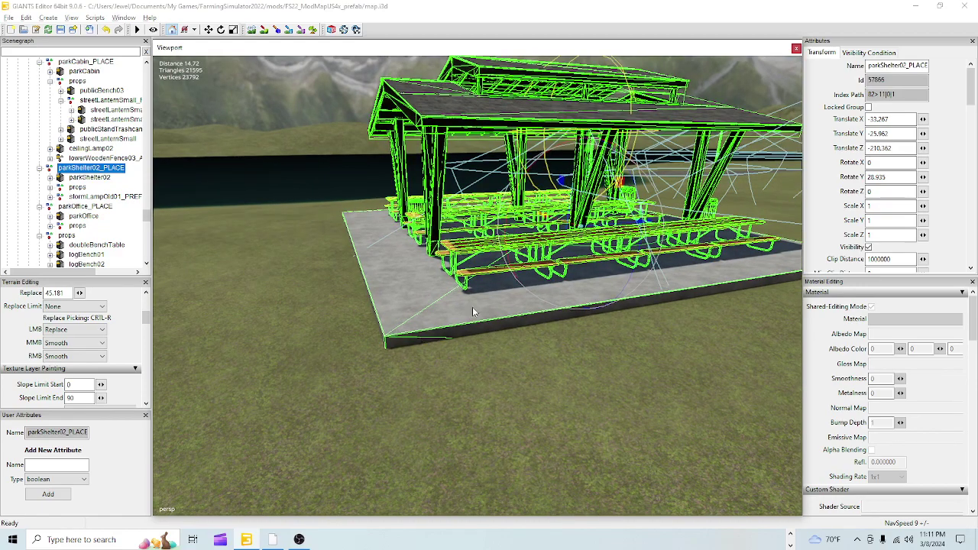
{"action": "left_click_drag", "start_coordinate": [590, 175], "coordinate": [587, 177]}
- Check from all sides how the park shelter's slab sits on the ground, and inspect its surrounding lanterns
{"action": "left_click_drag", "start_coordinate": [561, 210], "coordinate": [494, 309], "text": "alt"}
{"action": "scroll", "coordinate": [508, 319], "scroll_direction": "up", "scroll_amount": 5}
{"action": "middle_click_drag", "start_coordinate": [493, 313], "coordinate": [621, 227]}
{"action": "scroll", "coordinate": [502, 375], "scroll_direction": "down", "scroll_amount": 5}
{"action": "left_click_drag", "start_coordinate": [501, 374], "coordinate": [548, 358], "text": "alt"}
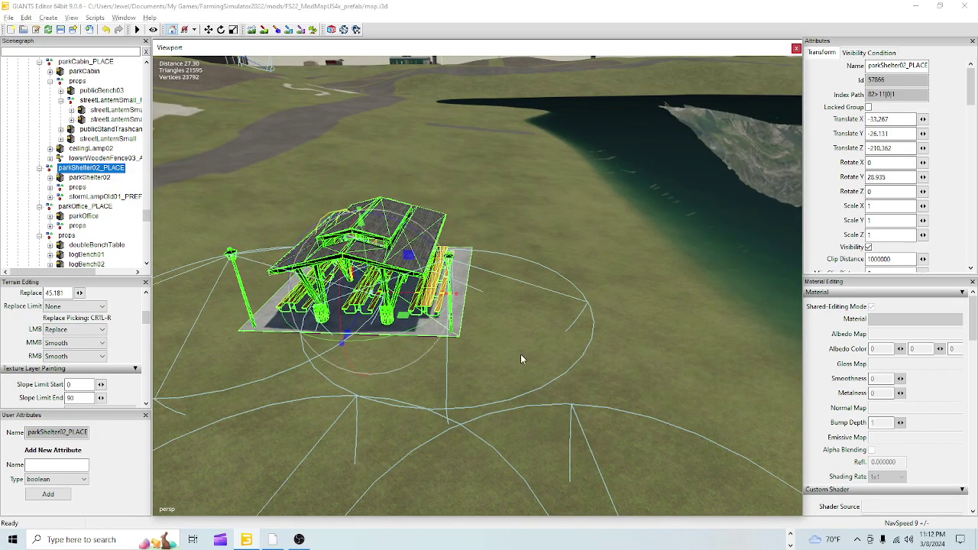
{"action": "scroll", "coordinate": [520, 353], "scroll_direction": "up", "scroll_amount": 5}
{"action": "scroll", "coordinate": [562, 341], "scroll_direction": "up", "scroll_amount": 1}
{"action": "left_click_drag", "start_coordinate": [543, 389], "coordinate": [404, 358], "text": "alt"}
{"action": "scroll", "coordinate": [456, 373], "scroll_direction": "down", "scroll_amount": 5}
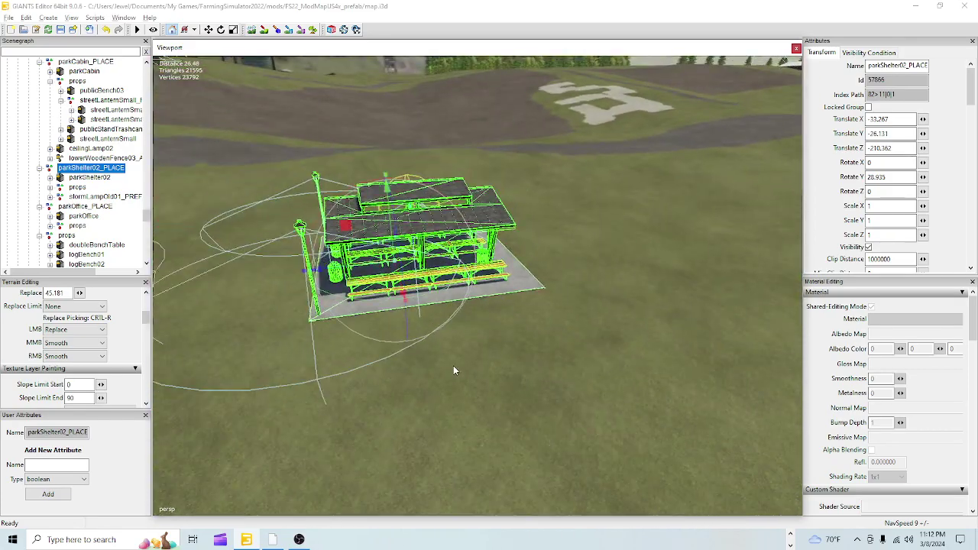
{"action": "mouse_move", "coordinate": [517, 347]}
{"action": "left_mouse_down", "text": "alt"}
{"action": "mouse_move", "coordinate": [536, 326]}
{"action": "mouse_move", "coordinate": [517, 342]}
{"action": "left_mouse_up", "text": "alt"}
{"action": "scroll", "coordinate": [517, 342], "scroll_direction": "down", "scroll_amount": 5}
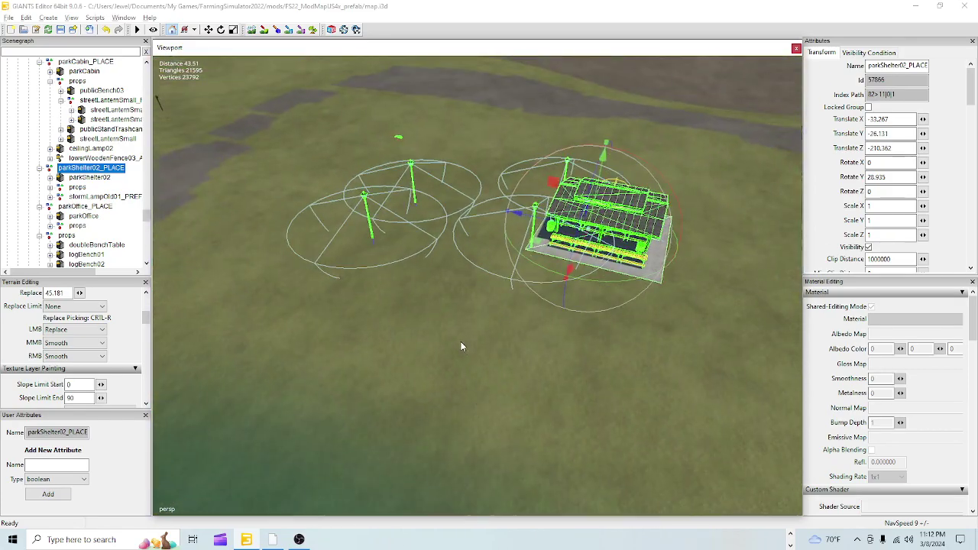
- Move one of the street lanterns standing out on the lawn to an empty slab corner at X -0.994, Y 0, Z -8.098
{"action": "left_click", "coordinate": [367, 212]}
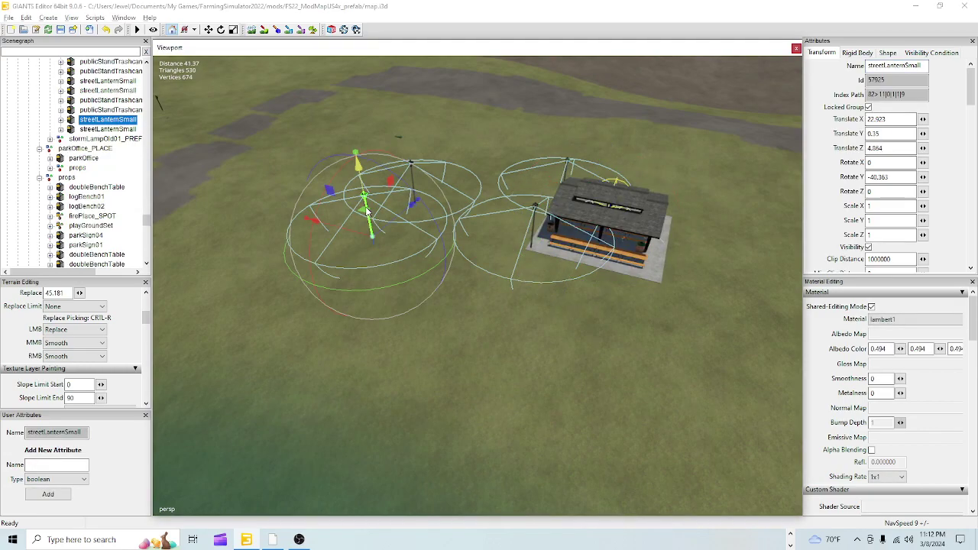
{"action": "middle_click_drag", "start_coordinate": [365, 250], "coordinate": [468, 403]}
{"action": "scroll", "coordinate": [574, 289], "scroll_direction": "up", "scroll_amount": 5}
{"action": "left_click_drag", "start_coordinate": [574, 289], "coordinate": [527, 346], "text": "alt"}
{"action": "mouse_move", "coordinate": [548, 339]}
{"action": "middle_mouse_down"}
{"action": "mouse_move", "coordinate": [415, 345]}
{"action": "mouse_move", "coordinate": [402, 356]}
{"action": "mouse_move", "coordinate": [528, 338]}
{"action": "middle_mouse_up"}
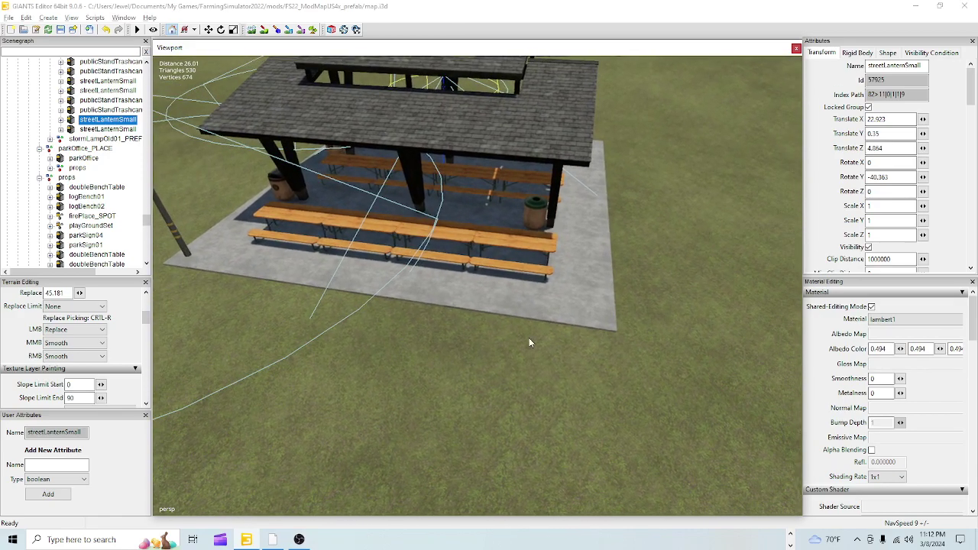
{"action": "key", "text": "ctrl+b"}
{"action": "left_click", "coordinate": [604, 308]}
{"action": "middle_click_drag", "start_coordinate": [538, 353], "coordinate": [443, 390]}
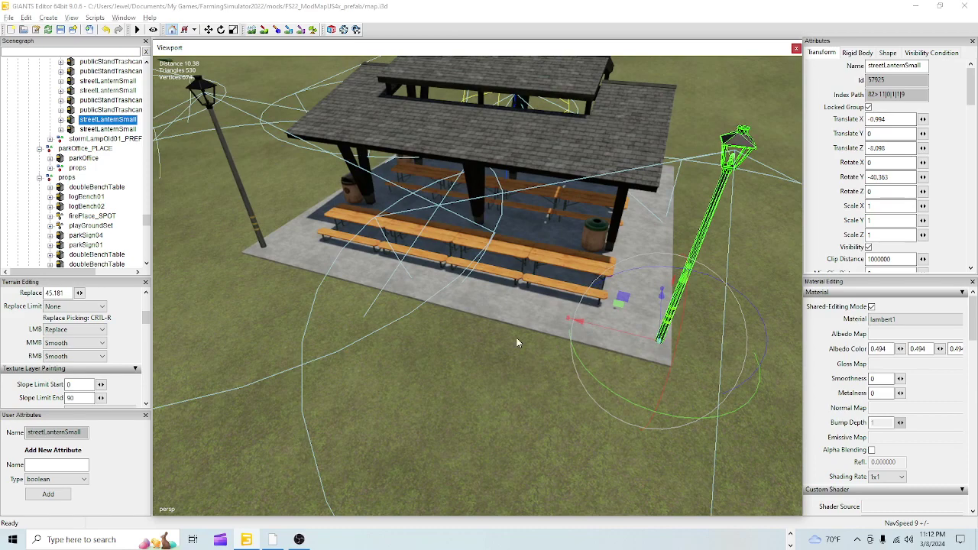
- Compare the relocated lantern with the neighbouring one and nudge it nearer the slab corner, to X -0.915, Z -8.192
{"action": "left_click", "coordinate": [256, 226]}
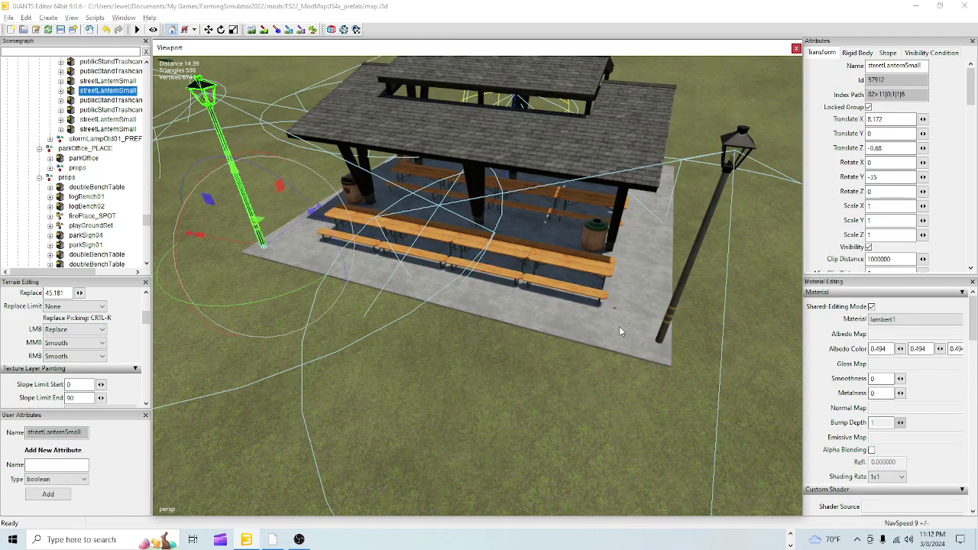
{"action": "left_click", "coordinate": [671, 320]}
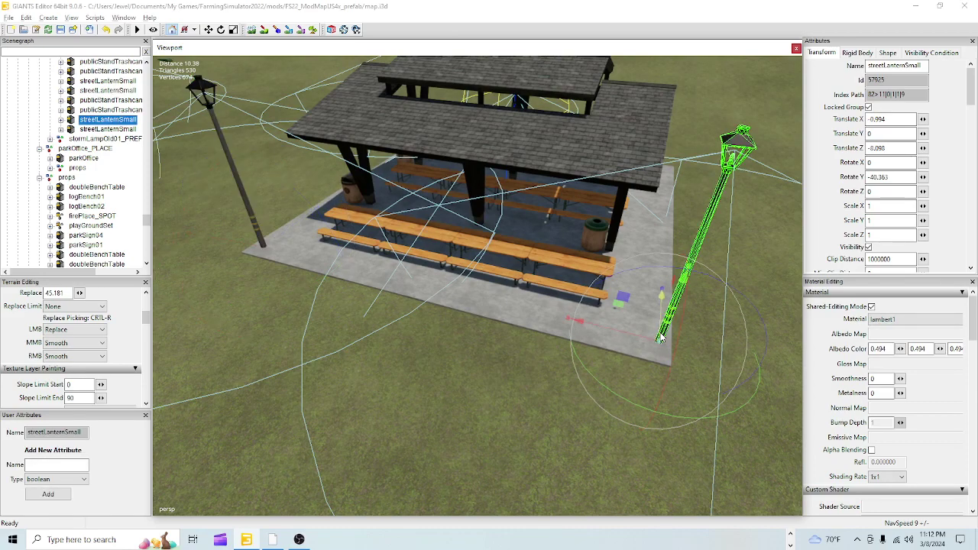
{"action": "left_click_drag", "start_coordinate": [572, 392], "coordinate": [629, 378], "text": "alt"}
{"action": "scroll", "coordinate": [608, 367], "scroll_direction": "up", "scroll_amount": 7}
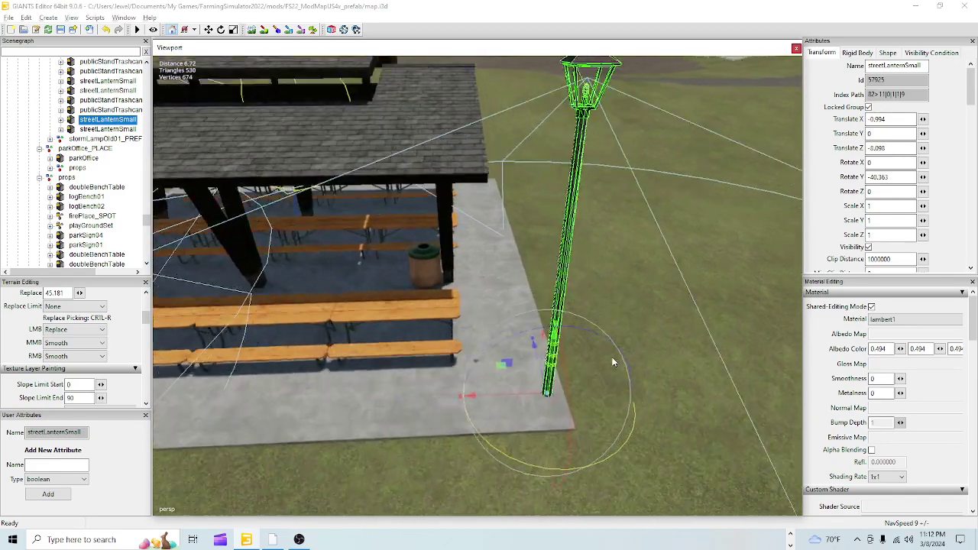
{"action": "left_click_drag", "start_coordinate": [598, 308], "coordinate": [391, 332], "text": "alt"}
{"action": "scroll", "coordinate": [426, 330], "scroll_direction": "down", "scroll_amount": 7}
{"action": "scroll", "coordinate": [502, 327], "scroll_direction": "up", "scroll_amount": 3}
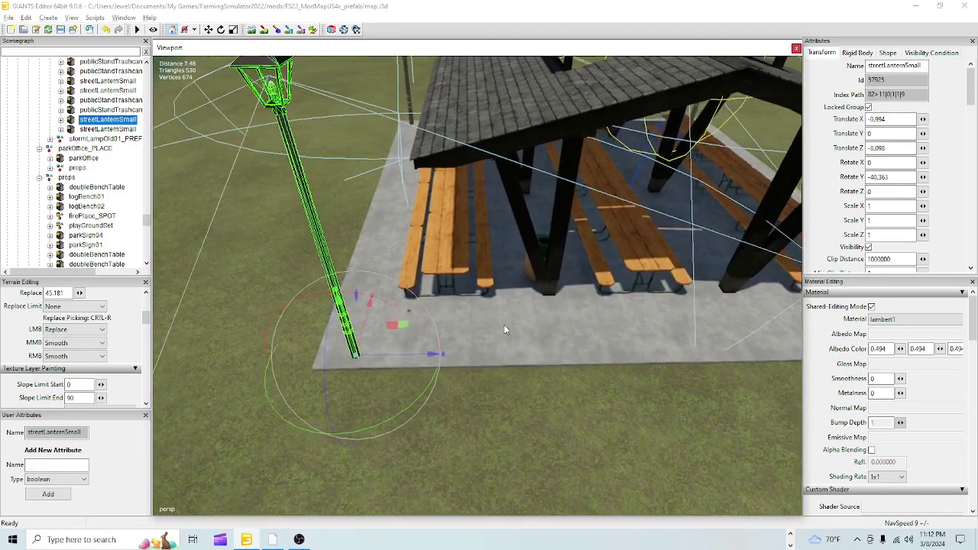
{"action": "left_click_drag", "start_coordinate": [531, 321], "coordinate": [571, 319], "text": "alt"}
{"action": "scroll", "coordinate": [543, 336], "scroll_direction": "down", "scroll_amount": 5}
{"action": "left_click_drag", "start_coordinate": [512, 354], "coordinate": [461, 359], "text": "alt"}
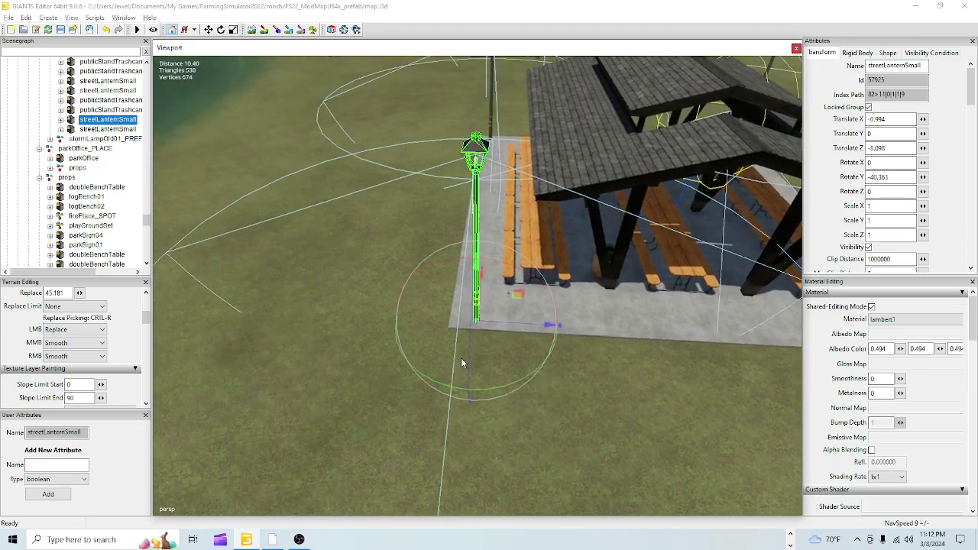
{"action": "scroll", "coordinate": [428, 358], "scroll_direction": "up", "scroll_amount": 5}
{"action": "right_click_drag", "start_coordinate": [403, 361], "coordinate": [506, 316]}
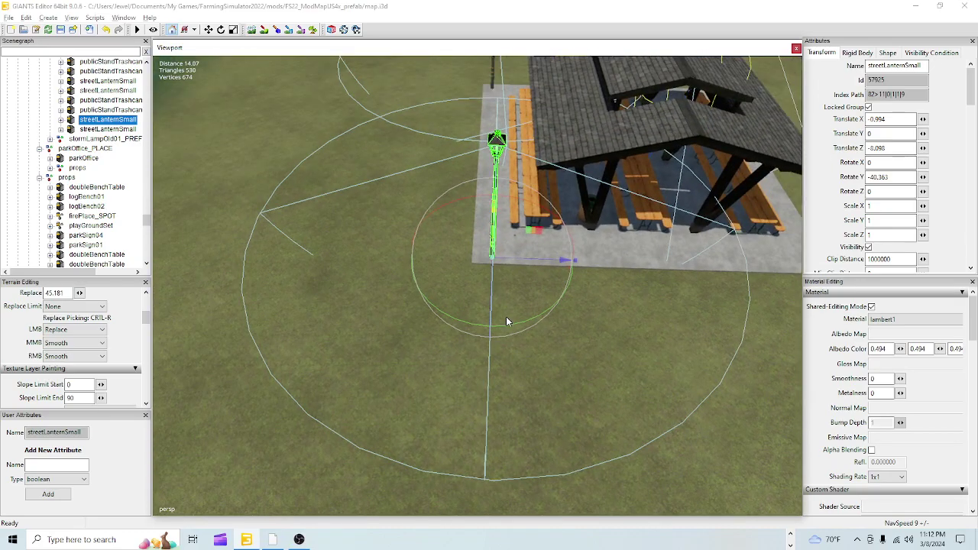
{"action": "left_click_drag", "start_coordinate": [526, 259], "coordinate": [522, 260]}
- Move the remaining lawn street lantern onto the shelter slab's last empty corner at X -7.911, Y 0, Z 0.521
{"action": "right_click_drag", "start_coordinate": [543, 417], "coordinate": [536, 337]}
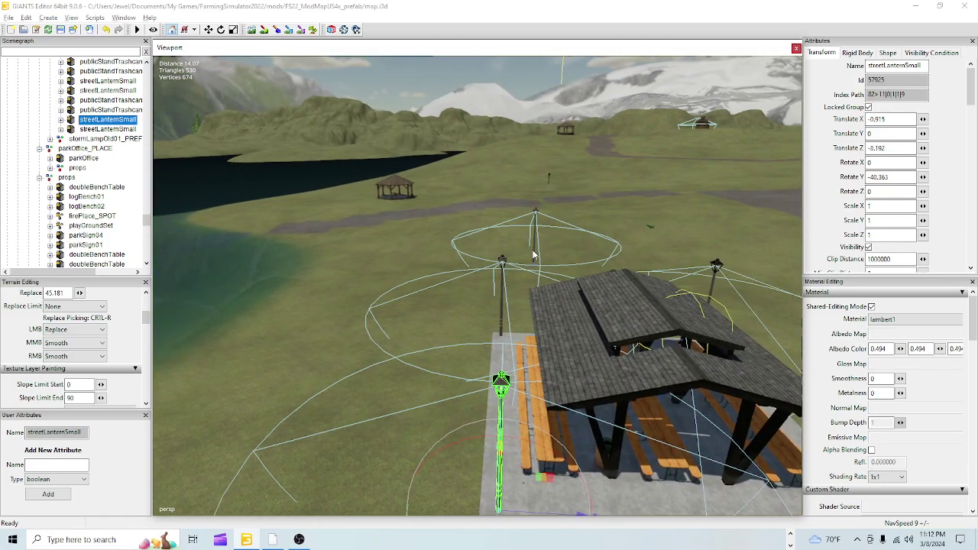
{"action": "left_click", "coordinate": [534, 255]}
{"action": "left_click_drag", "start_coordinate": [503, 385], "coordinate": [553, 414], "text": "alt"}
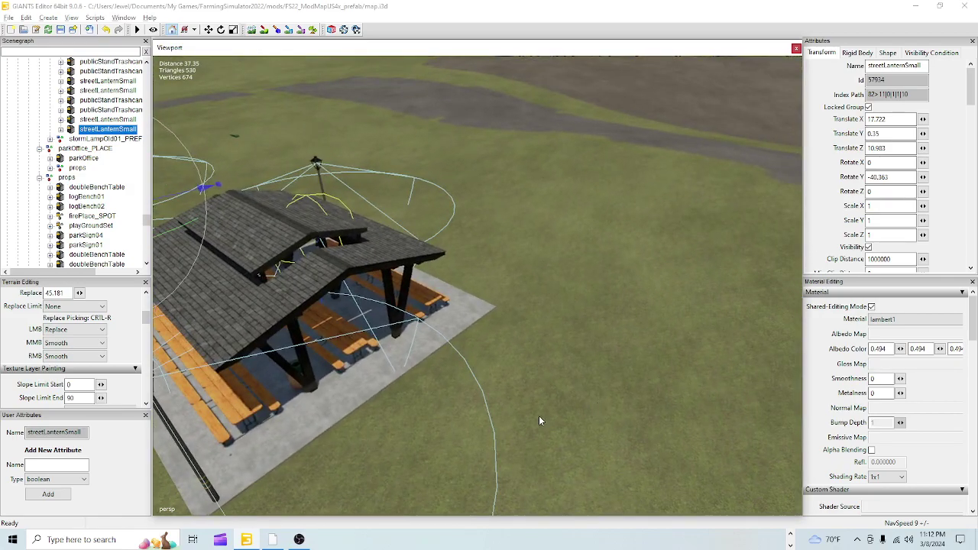
{"action": "scroll", "coordinate": [579, 335], "scroll_direction": "up", "scroll_amount": 5}
{"action": "scroll", "coordinate": [547, 321], "scroll_direction": "up", "scroll_amount": 8}
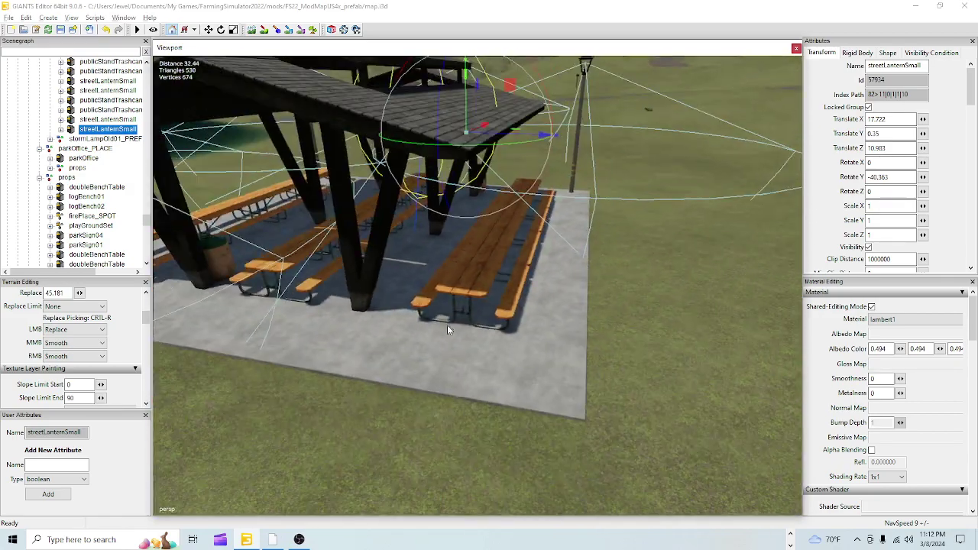
{"action": "scroll", "coordinate": [481, 380], "scroll_direction": "up", "scroll_amount": 4}
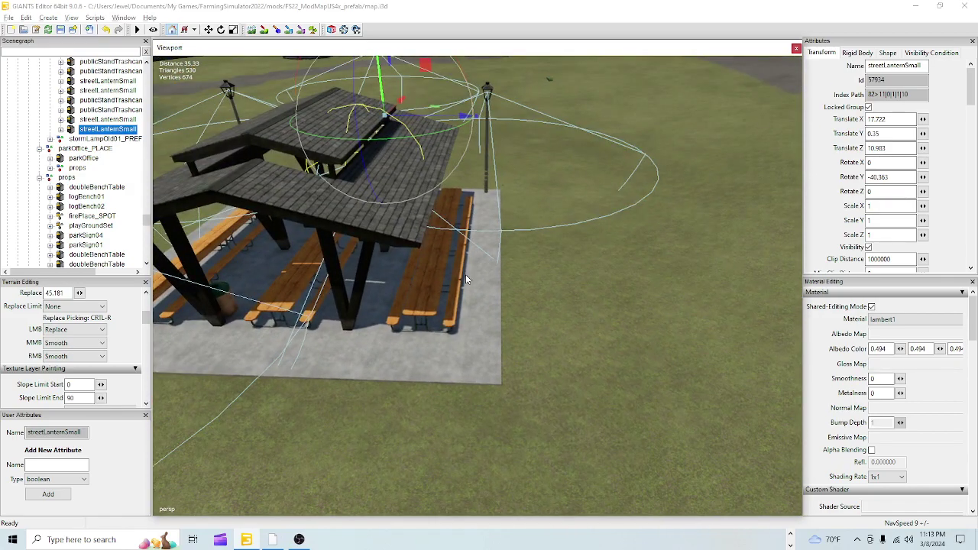
{"action": "key", "text": "ctrl+b"}
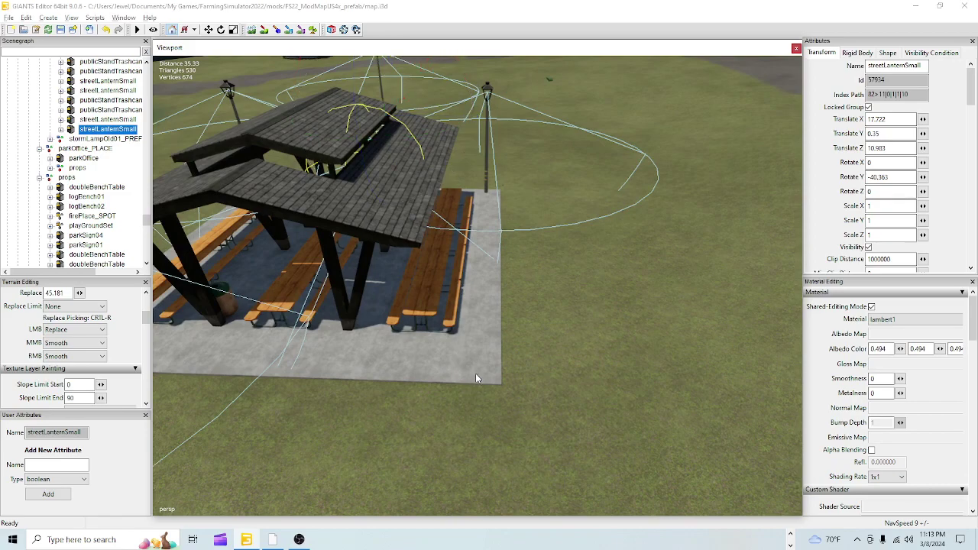
{"action": "left_click", "coordinate": [472, 366]}
{"action": "left_click_drag", "start_coordinate": [485, 414], "coordinate": [459, 409], "text": "alt"}
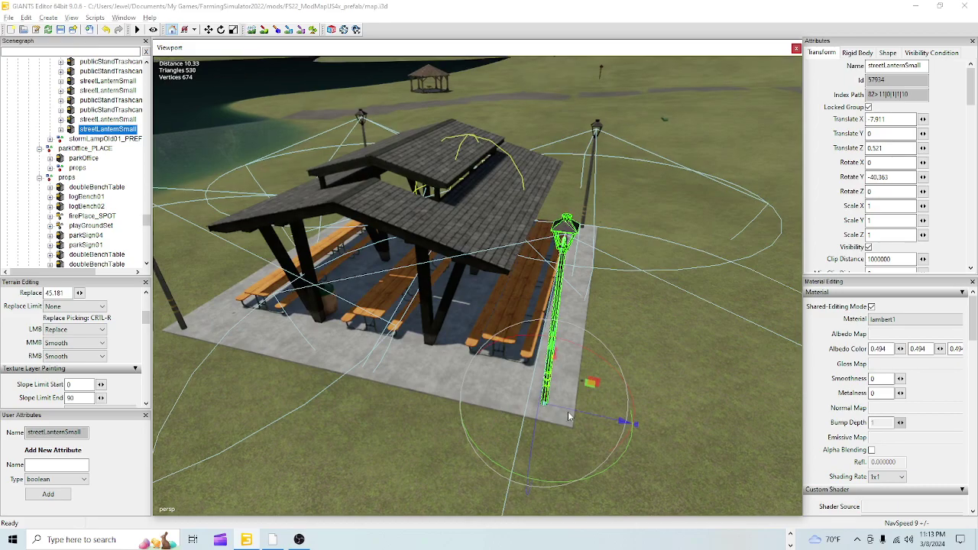
- Shift this street lantern closer to the slab corner, to X -8.157, Z 0.423, and check its alignment with the other lanterns
{"action": "left_click_drag", "start_coordinate": [550, 380], "coordinate": [390, 379]}
{"action": "scroll", "coordinate": [552, 404], "scroll_direction": "up", "scroll_amount": 3}
{"action": "scroll", "coordinate": [552, 424], "scroll_direction": "up", "scroll_amount": 4}
{"action": "scroll", "coordinate": [391, 380], "scroll_direction": "down", "scroll_amount": 5}
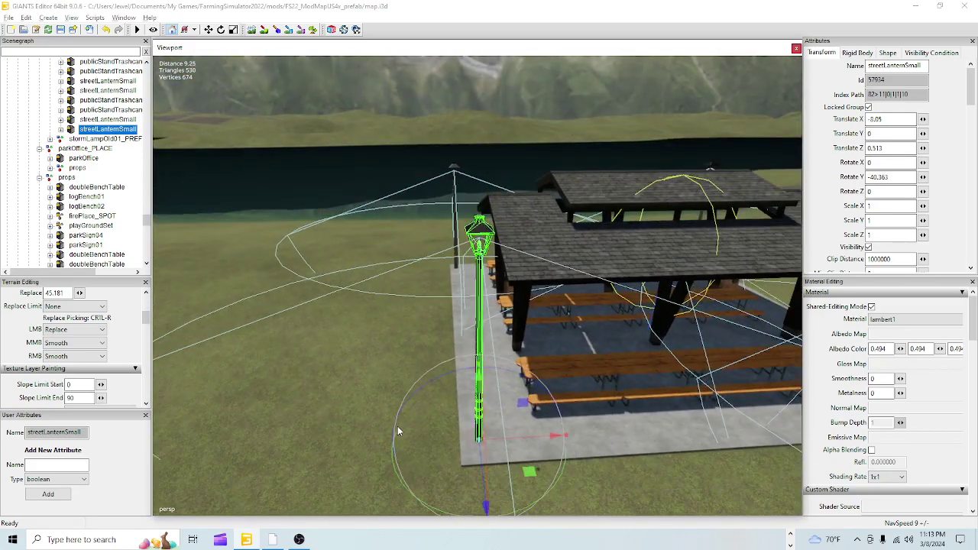
{"action": "left_click_drag", "start_coordinate": [537, 445], "coordinate": [639, 447]}
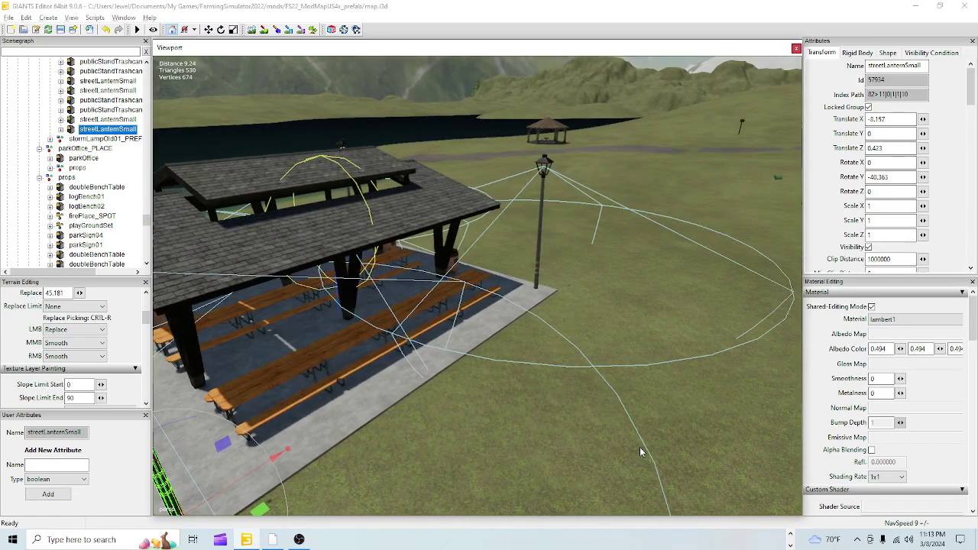
{"action": "scroll", "coordinate": [613, 389], "scroll_direction": "up", "scroll_amount": 3}
{"action": "left_click_drag", "start_coordinate": [613, 388], "coordinate": [419, 372], "text": "alt"}
{"action": "scroll", "coordinate": [618, 399], "scroll_direction": "up", "scroll_amount": 3}
{"action": "scroll", "coordinate": [365, 420], "scroll_direction": "down", "scroll_amount": 3}
{"action": "right_click_drag", "start_coordinate": [407, 422], "coordinate": [581, 355]}
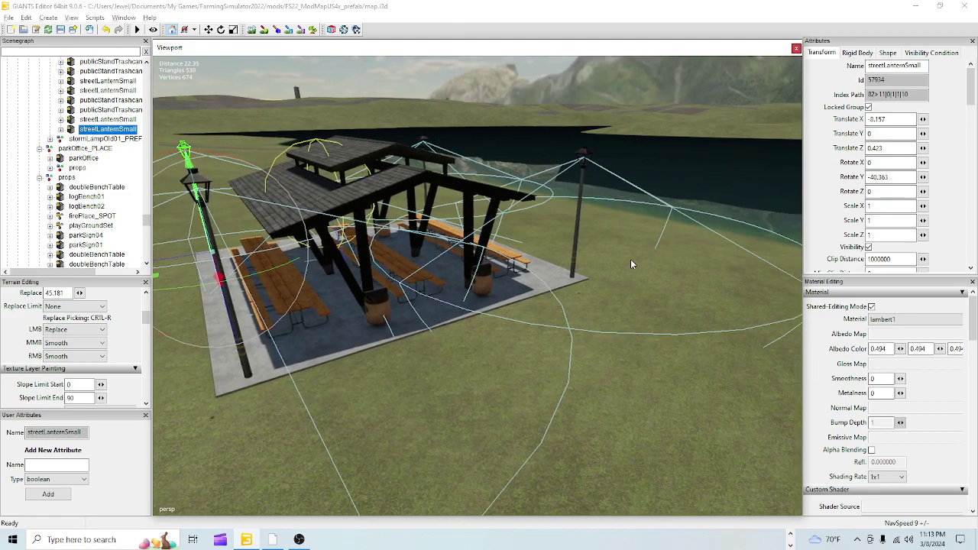
- Survey the rest of the park along the dirt path, including the lakeside signs, gazebo, playground and log shelter
{"action": "scroll", "coordinate": [630, 259], "scroll_direction": "down", "scroll_amount": 3}
{"action": "left_click_drag", "start_coordinate": [421, 377], "coordinate": [694, 375], "text": "alt"}
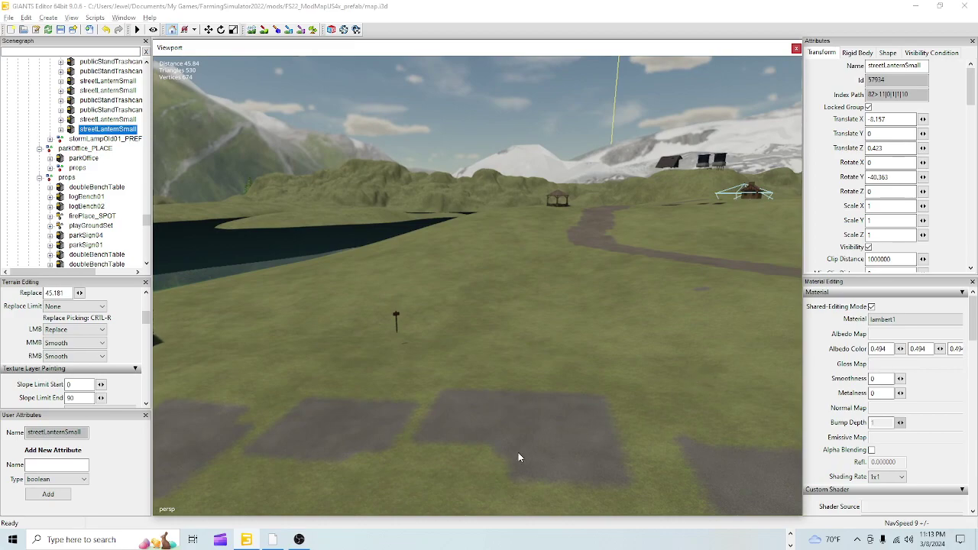
{"action": "left_click_drag", "start_coordinate": [506, 454], "coordinate": [511, 429], "text": "alt"}
{"action": "scroll", "coordinate": [537, 315], "scroll_direction": "up", "scroll_amount": 3}
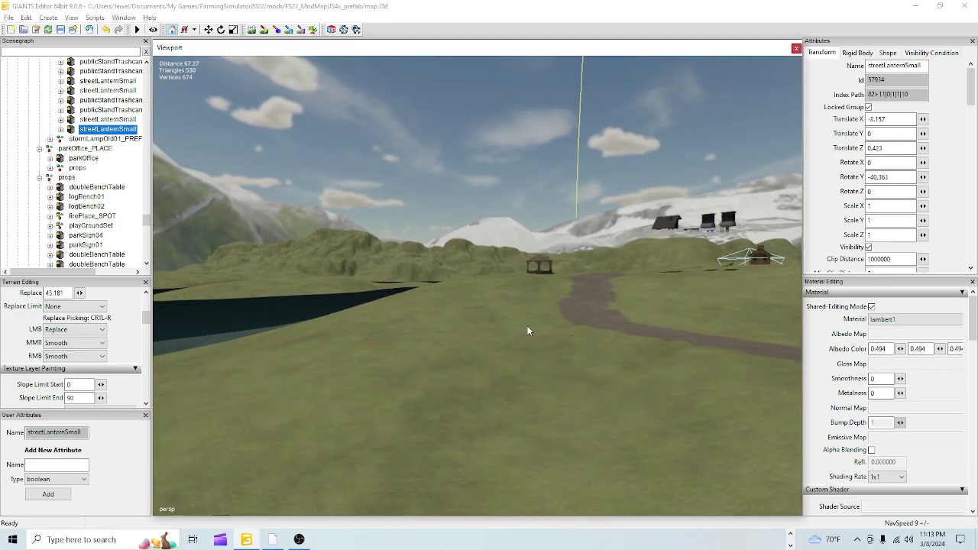
{"action": "left_click_drag", "start_coordinate": [360, 475], "coordinate": [394, 452], "text": "alt"}
{"action": "scroll", "coordinate": [605, 251], "scroll_direction": "up", "scroll_amount": 5}
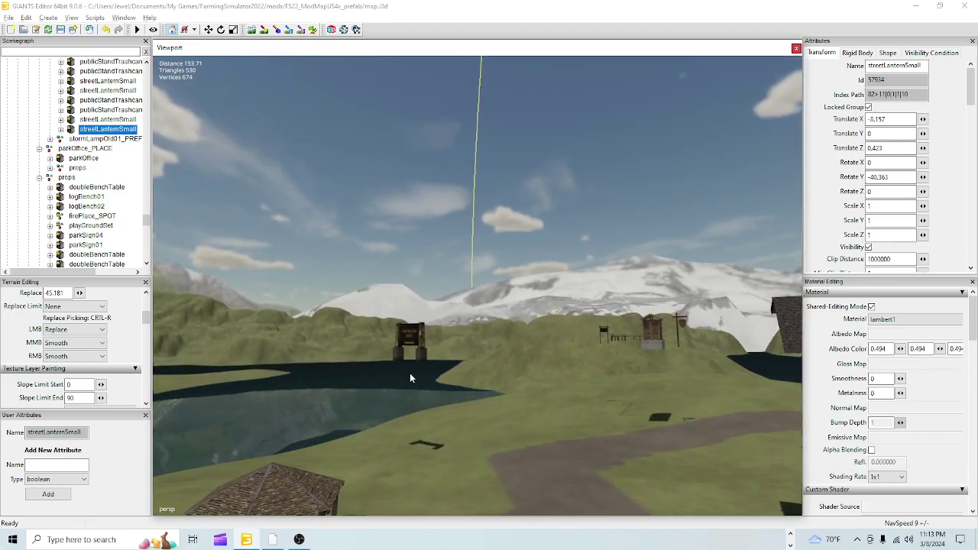
{"action": "left_click_drag", "start_coordinate": [409, 372], "coordinate": [437, 398], "text": "alt"}
{"action": "scroll", "coordinate": [437, 397], "scroll_direction": "up", "scroll_amount": 4}
{"action": "left_click_drag", "start_coordinate": [275, 360], "coordinate": [533, 371], "text": "alt"}
{"action": "scroll", "coordinate": [532, 371], "scroll_direction": "down", "scroll_amount": 5}
{"action": "left_click_drag", "start_coordinate": [410, 343], "coordinate": [503, 343], "text": "alt"}
{"action": "scroll", "coordinate": [502, 317], "scroll_direction": "up", "scroll_amount": 4}
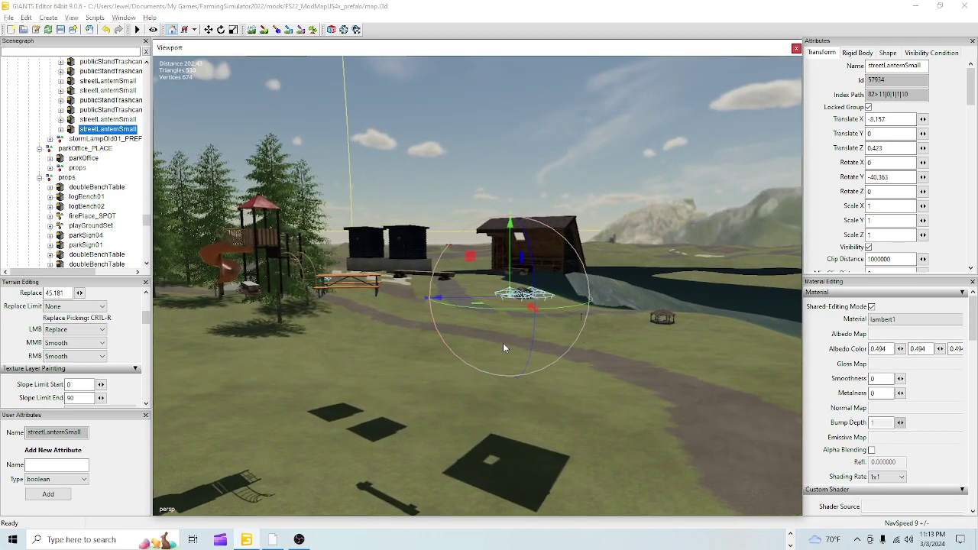
- Select the fire spot under the log shelter and examine how its benches and fire pit sit on the ground
{"action": "scroll", "coordinate": [512, 330], "scroll_direction": "up", "scroll_amount": 2}
{"action": "right_click_drag", "start_coordinate": [533, 307], "coordinate": [565, 359]}
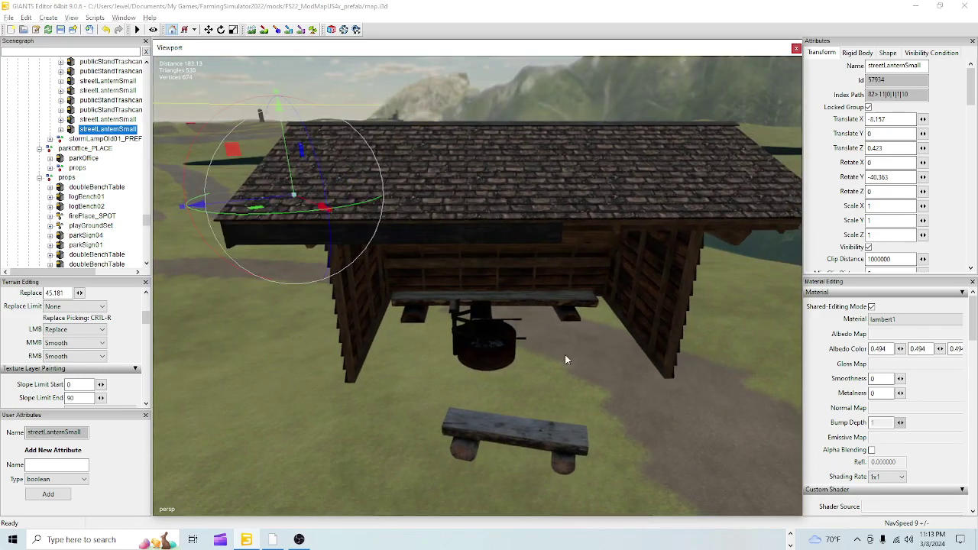
{"action": "left_click", "coordinate": [479, 354]}
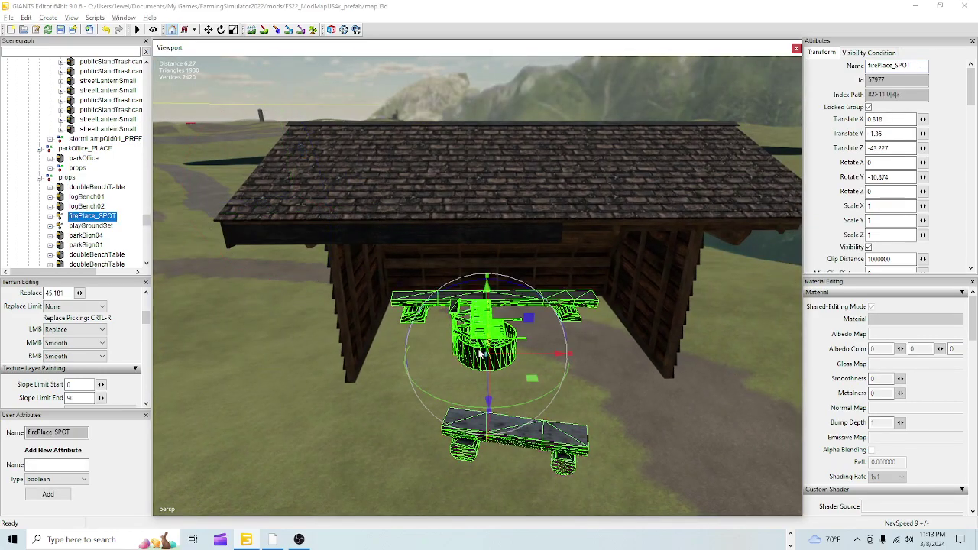
{"action": "key", "text": "f"}
{"action": "right_click_drag", "start_coordinate": [464, 378], "coordinate": [552, 336]}
{"action": "key", "text": "f"}
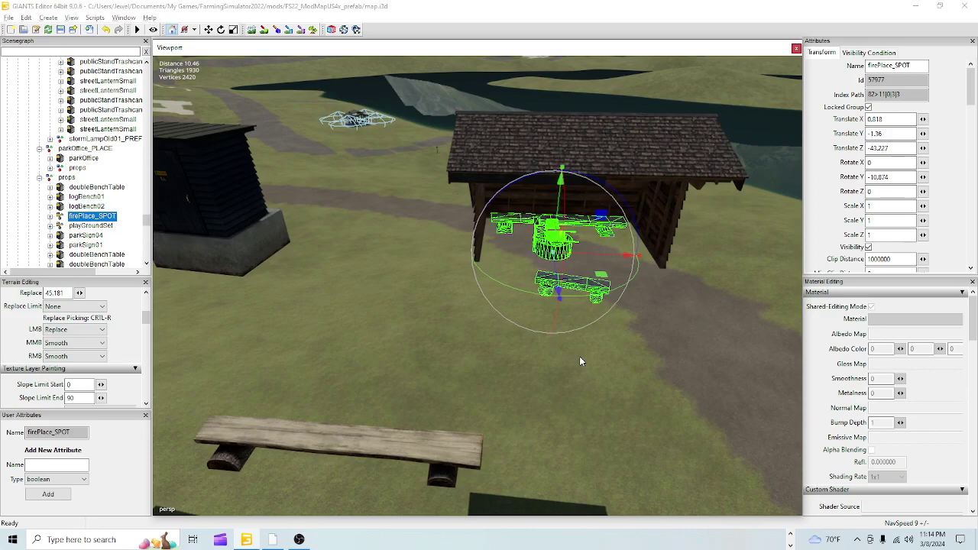
- Move the floating log bench by the playground onto the lawn near the park office, at X -9.908, Y -10.206, Z -21.311
{"action": "right_click_drag", "start_coordinate": [580, 357], "coordinate": [305, 355]}
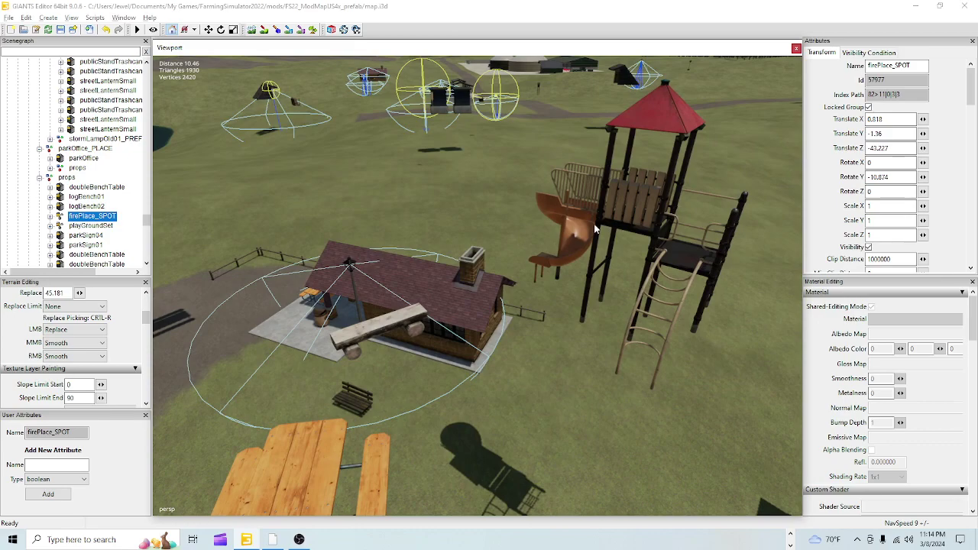
{"action": "right_click_drag", "start_coordinate": [423, 353], "coordinate": [379, 418]}
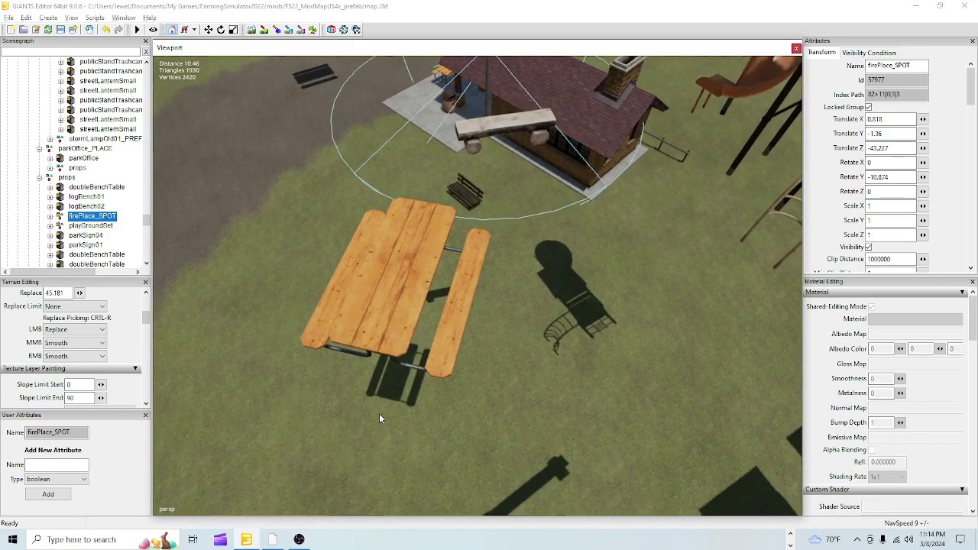
{"action": "right_click_drag", "start_coordinate": [469, 249], "coordinate": [469, 238]}
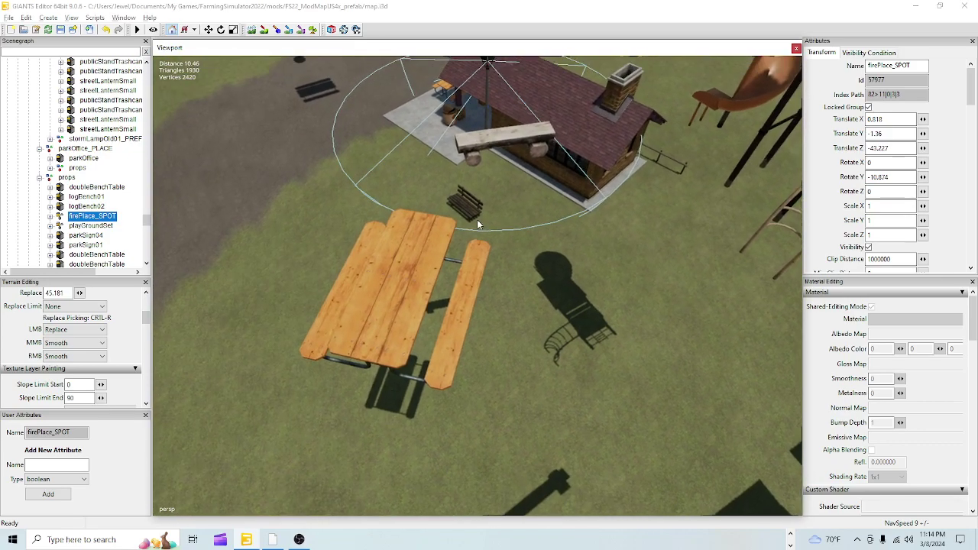
{"action": "left_click", "coordinate": [502, 145]}
{"action": "left_click_drag", "start_coordinate": [514, 308], "coordinate": [476, 406], "text": "alt"}
{"action": "scroll", "coordinate": [394, 342], "scroll_direction": "up", "scroll_amount": 3}
{"action": "scroll", "coordinate": [489, 208], "scroll_direction": "down", "scroll_amount": 3}
{"action": "scroll", "coordinate": [422, 365], "scroll_direction": "up", "scroll_amount": 3}
{"action": "scroll", "coordinate": [477, 407], "scroll_direction": "down", "scroll_amount": 3}
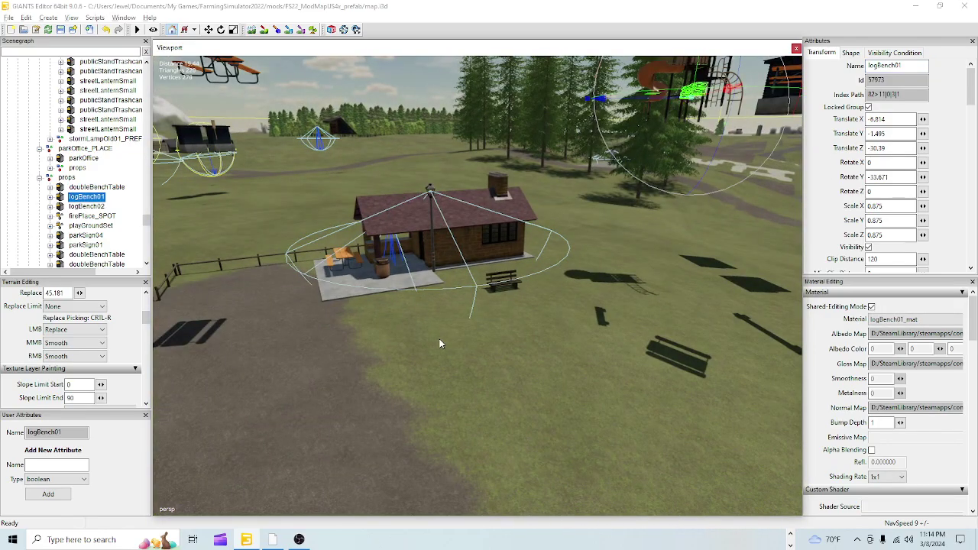
{"action": "left_click", "coordinate": [440, 338]}
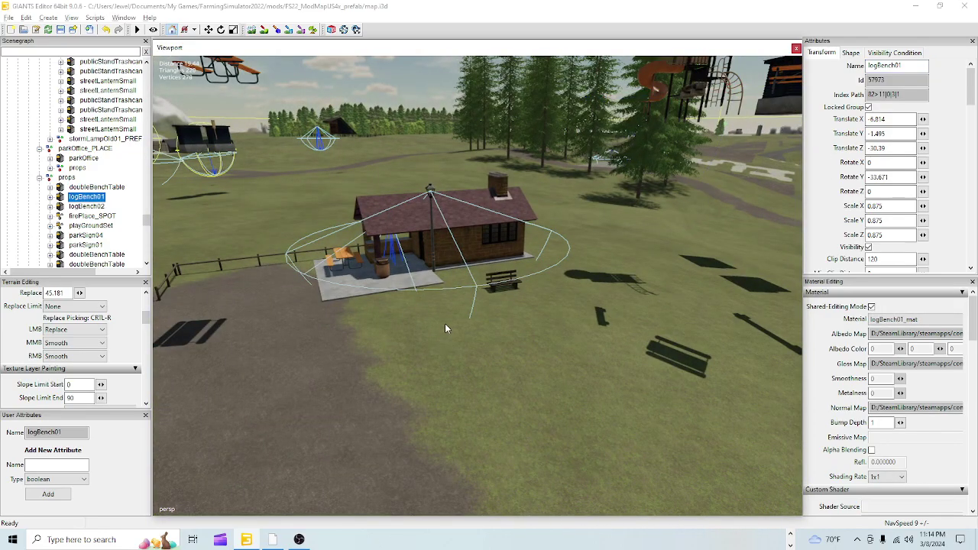
{"action": "left_click", "coordinate": [455, 310]}
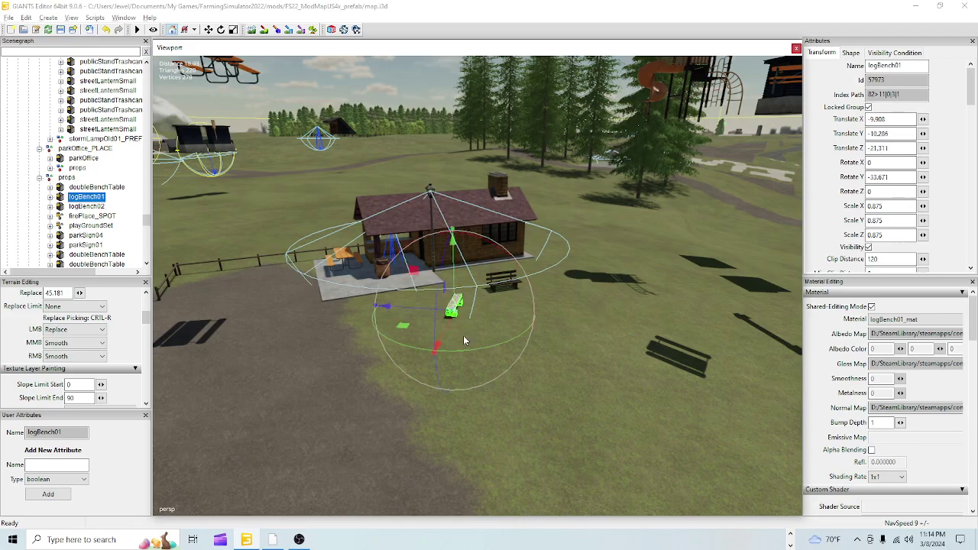
- Shift the log bench closer to the slatted park bench, to X -10.041, Z -22.222, and check its placement
{"action": "right_click_drag", "start_coordinate": [462, 406], "coordinate": [401, 419]}
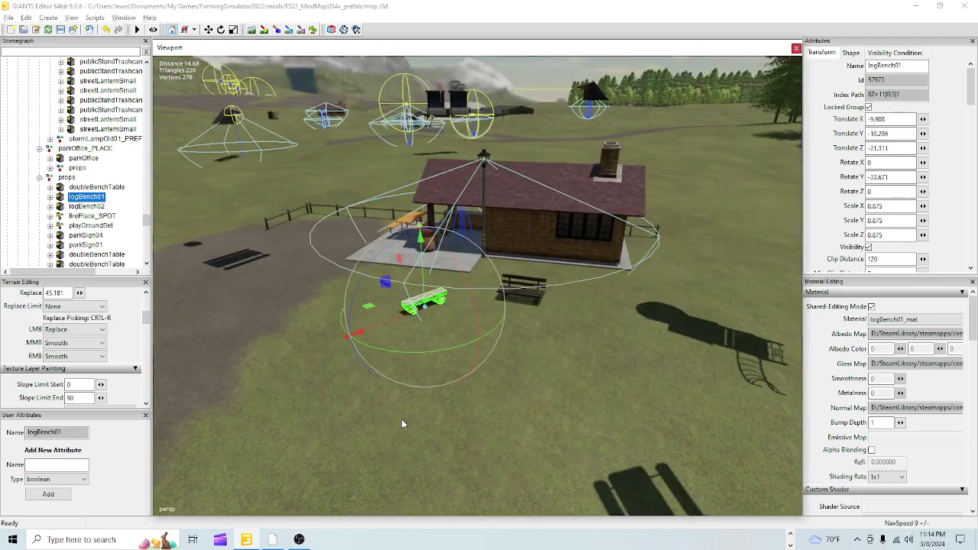
{"action": "left_click_drag", "start_coordinate": [381, 327], "coordinate": [427, 316]}
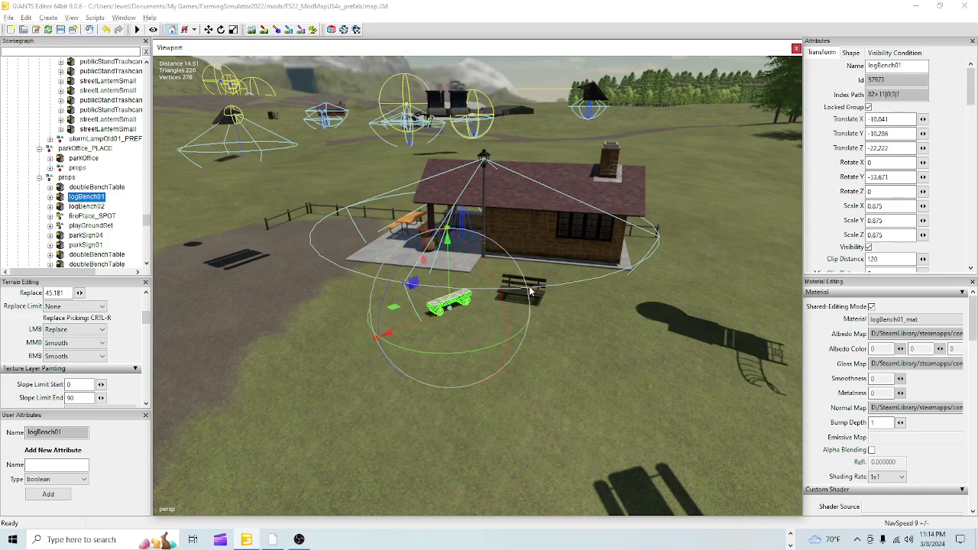
{"action": "scroll", "coordinate": [505, 370], "scroll_direction": "up", "scroll_amount": 6}
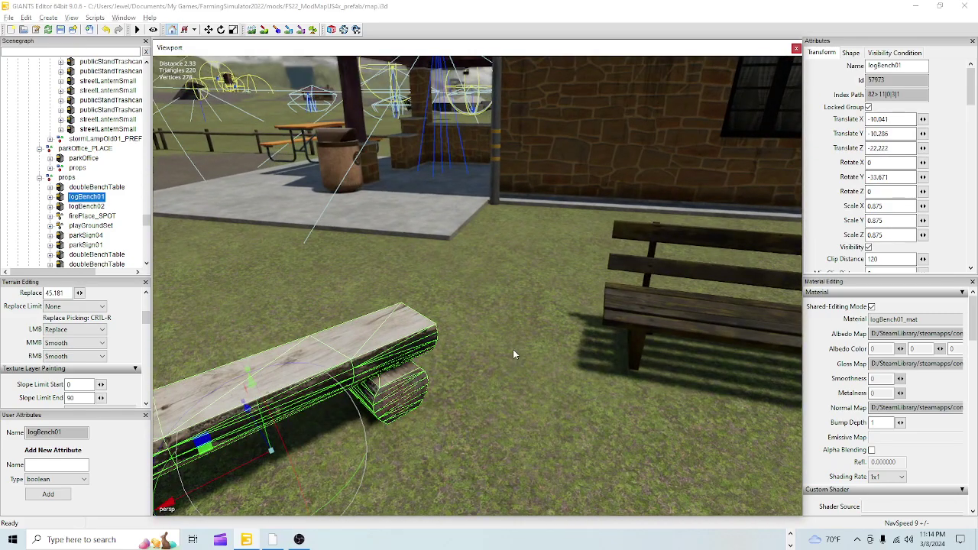
{"action": "left_click_drag", "start_coordinate": [512, 348], "coordinate": [675, 344], "text": "alt"}
{"action": "right_click_drag", "start_coordinate": [516, 347], "coordinate": [403, 508]}
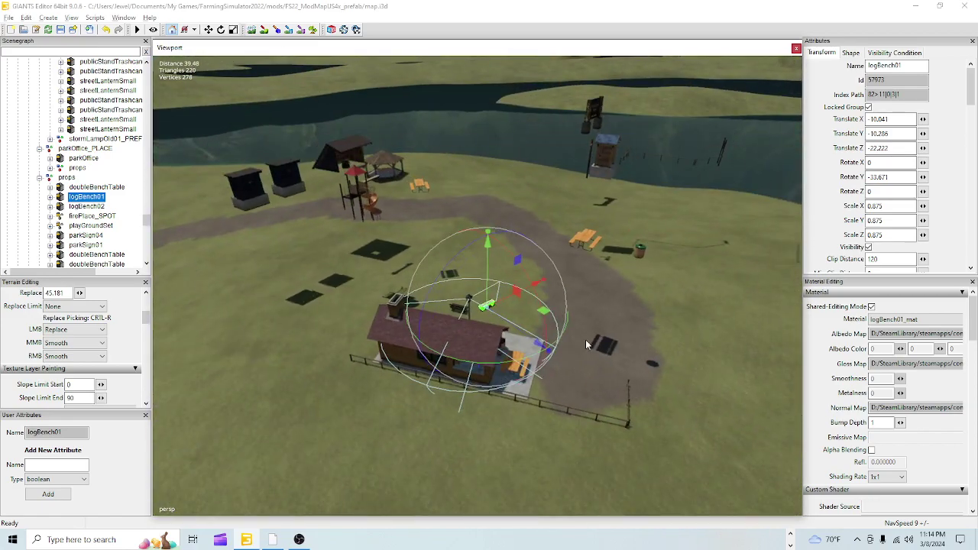
- Select the round recycling can by the dirt path and examine its label and height above the ground
{"action": "left_click", "coordinate": [640, 250]}
{"action": "right_click_drag", "start_coordinate": [634, 266], "coordinate": [213, 396]}
{"action": "right_click_drag", "start_coordinate": [474, 382], "coordinate": [409, 445]}
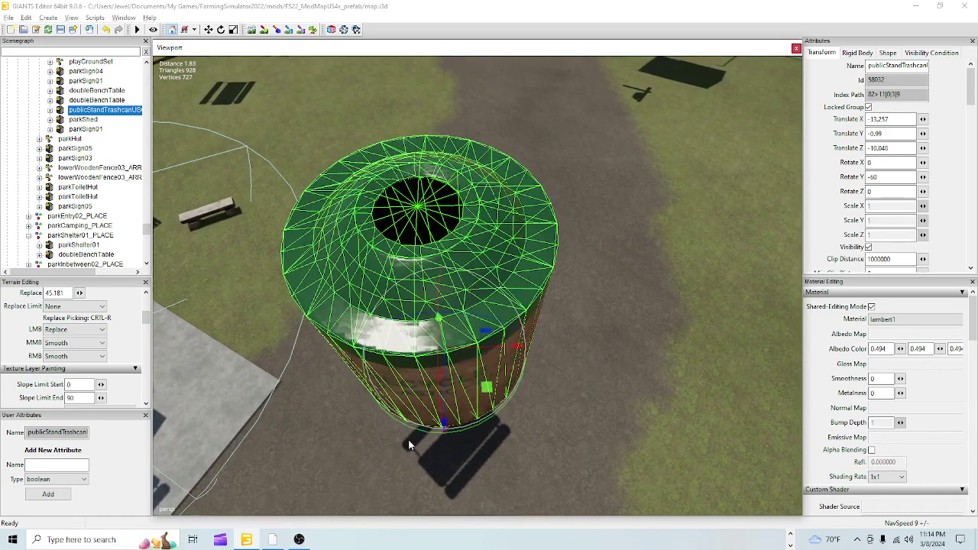
{"action": "scroll", "coordinate": [409, 436], "scroll_direction": "up", "scroll_amount": 3}
{"action": "left_click_drag", "start_coordinate": [410, 430], "coordinate": [368, 390], "text": "alt"}
{"action": "scroll", "coordinate": [368, 365], "scroll_direction": "down", "scroll_amount": 4}
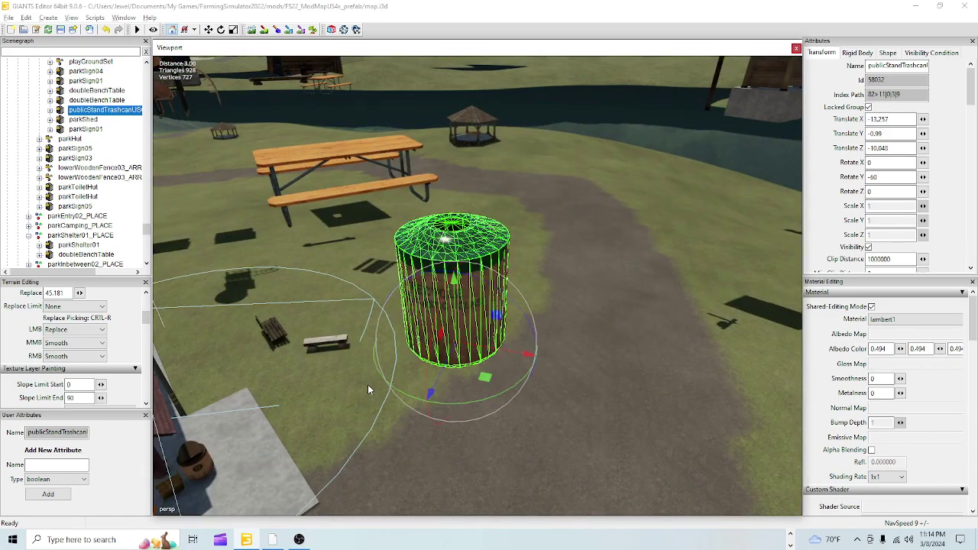
{"action": "right_click", "coordinate": [368, 384]}
{"action": "right_click_drag", "start_coordinate": [351, 382], "coordinate": [378, 344]}
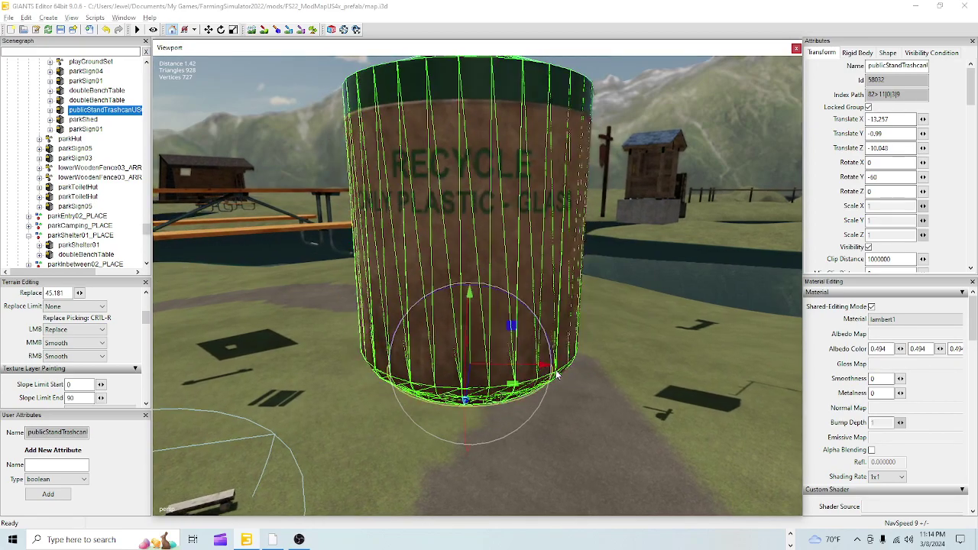
- Survey the terrain beyond the park and inspect the picnic shelter's slab, tables and corner lanterns
{"action": "right_click_drag", "start_coordinate": [590, 362], "coordinate": [640, 100]}
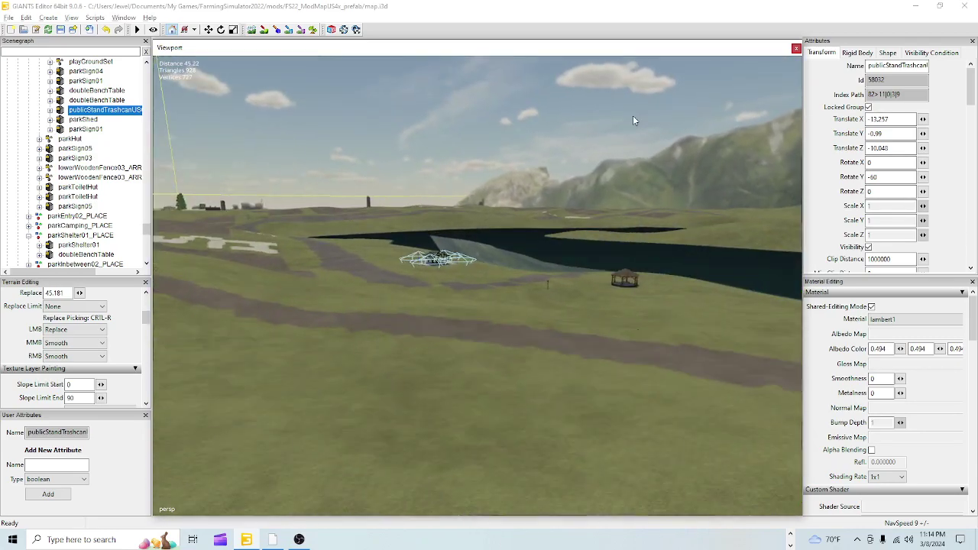
{"action": "right_click_drag", "start_coordinate": [399, 388], "coordinate": [514, 359], "text": "alt"}
{"action": "left_click_drag", "start_coordinate": [514, 359], "coordinate": [440, 389], "text": "alt"}
{"action": "right_click_drag", "start_coordinate": [440, 388], "coordinate": [684, 238], "text": "alt"}
{"action": "left_click_drag", "start_coordinate": [684, 238], "coordinate": [664, 215], "text": "alt"}
{"action": "right_click_drag", "start_coordinate": [663, 215], "coordinate": [825, 224], "text": "alt"}
{"action": "left_click_drag", "start_coordinate": [825, 225], "coordinate": [883, 226], "text": "alt"}
{"action": "right_click_drag", "start_coordinate": [695, 216], "coordinate": [548, 325], "text": "alt"}
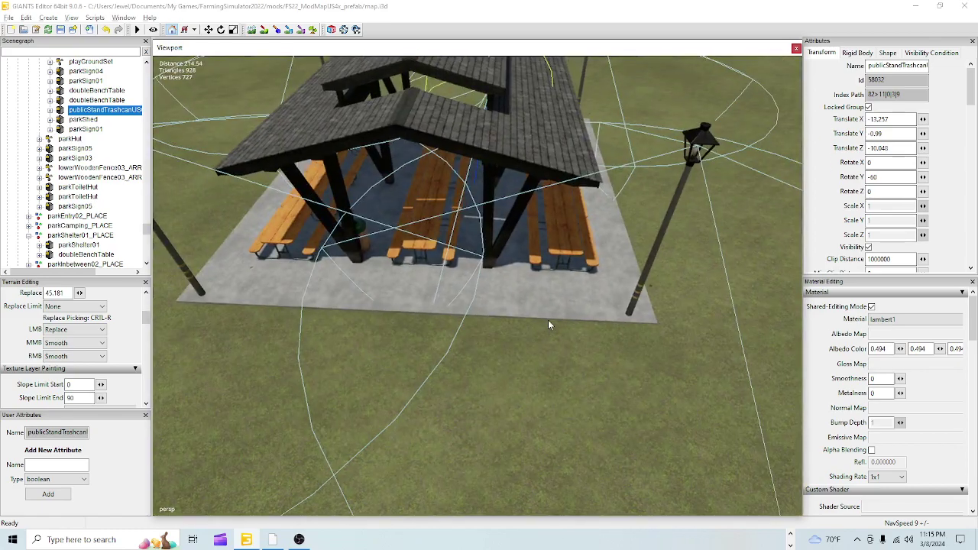
- Locate and select the stray green trash bin over the lake, and inspect it up close
{"action": "left_click", "coordinate": [487, 288]}
{"action": "left_click_drag", "start_coordinate": [491, 286], "coordinate": [545, 333]}
{"action": "scroll", "coordinate": [555, 362], "scroll_direction": "up", "scroll_amount": 5}
{"action": "left_click_drag", "start_coordinate": [574, 284], "coordinate": [351, 298], "text": "alt"}
{"action": "scroll", "coordinate": [628, 272], "scroll_direction": "up", "scroll_amount": 3}
{"action": "key", "text": "f"}
{"action": "left_click_drag", "start_coordinate": [390, 356], "coordinate": [614, 309], "text": "alt"}
{"action": "scroll", "coordinate": [551, 187], "scroll_direction": "up", "scroll_amount": 8}
{"action": "left_click_drag", "start_coordinate": [487, 321], "coordinate": [362, 272], "text": "alt"}
{"action": "left_click", "coordinate": [478, 308]}
{"action": "scroll", "coordinate": [518, 323], "scroll_direction": "up", "scroll_amount": 6}
{"action": "scroll", "coordinate": [563, 309], "scroll_direction": "up", "scroll_amount": 2}
{"action": "scroll", "coordinate": [514, 285], "scroll_direction": "up", "scroll_amount": 3}
{"action": "scroll", "coordinate": [362, 273], "scroll_direction": "down", "scroll_amount": 6}
{"action": "left_click_drag", "start_coordinate": [406, 310], "coordinate": [382, 292], "text": "alt"}
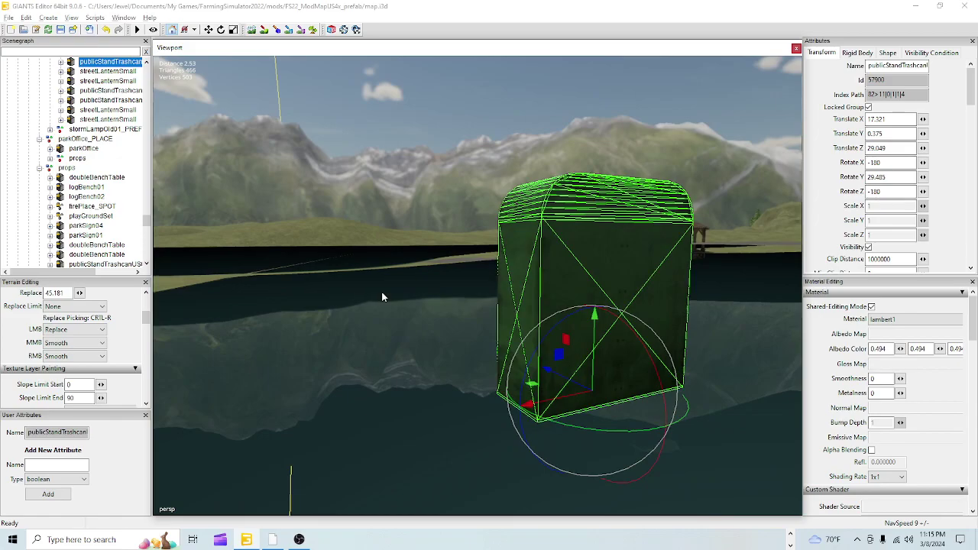
- Examine the green bin's front face, including its round openings and trash symbols
{"action": "scroll", "coordinate": [381, 296], "scroll_direction": "up", "scroll_amount": 5}
{"action": "left_click_drag", "start_coordinate": [454, 287], "coordinate": [576, 308], "text": "alt"}
{"action": "scroll", "coordinate": [576, 308], "scroll_direction": "down", "scroll_amount": 2}
{"action": "scroll", "coordinate": [575, 305], "scroll_direction": "up", "scroll_amount": 1}
{"action": "scroll", "coordinate": [576, 305], "scroll_direction": "up", "scroll_amount": 5}
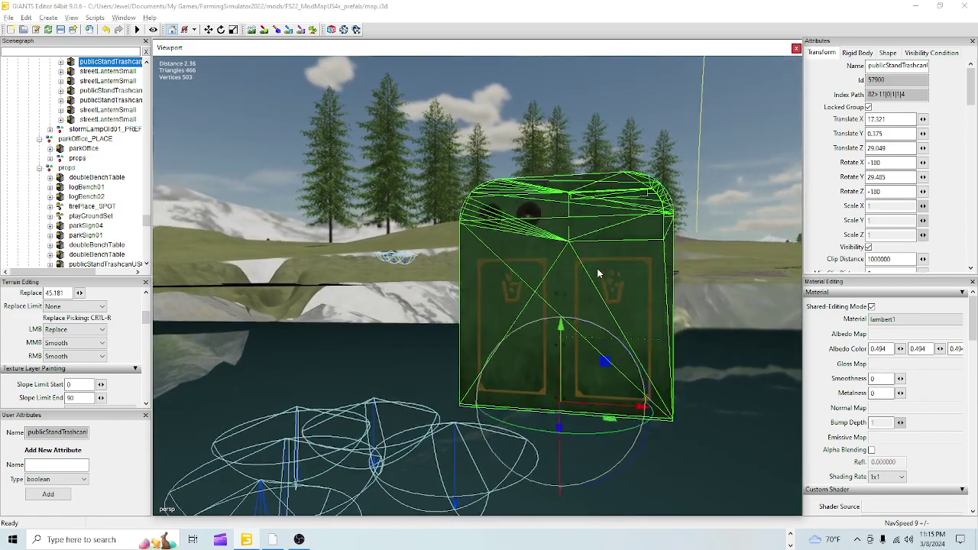
{"action": "left_click_drag", "start_coordinate": [599, 264], "coordinate": [616, 287], "text": "alt"}
{"action": "scroll", "coordinate": [613, 250], "scroll_direction": "up", "scroll_amount": 2}
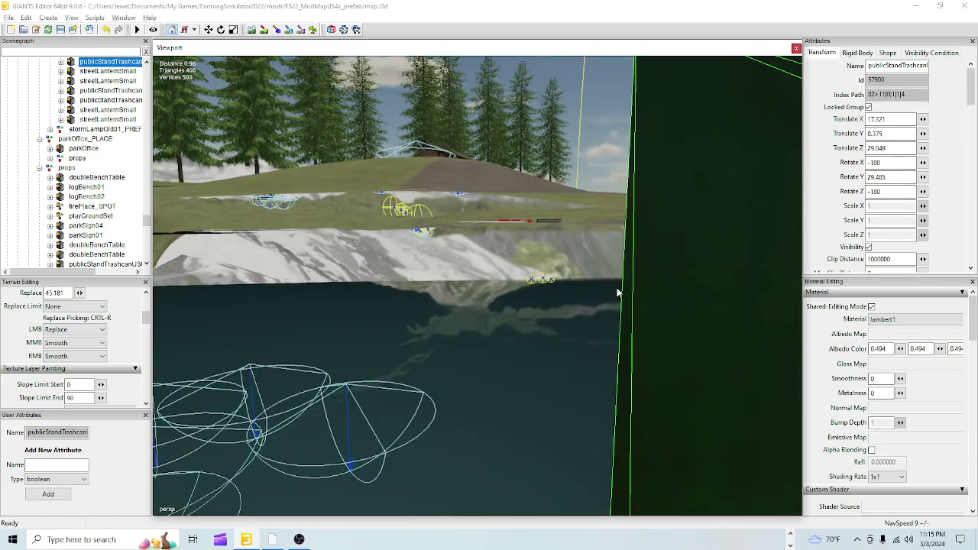
{"action": "scroll", "coordinate": [617, 290], "scroll_direction": "down", "scroll_amount": 1}
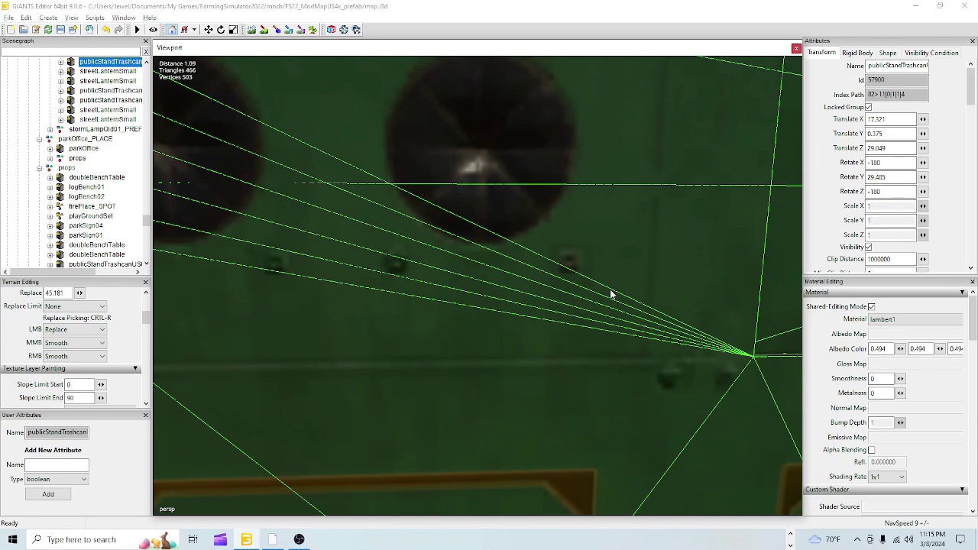
{"action": "left_click_drag", "start_coordinate": [483, 260], "coordinate": [492, 312], "text": "alt"}
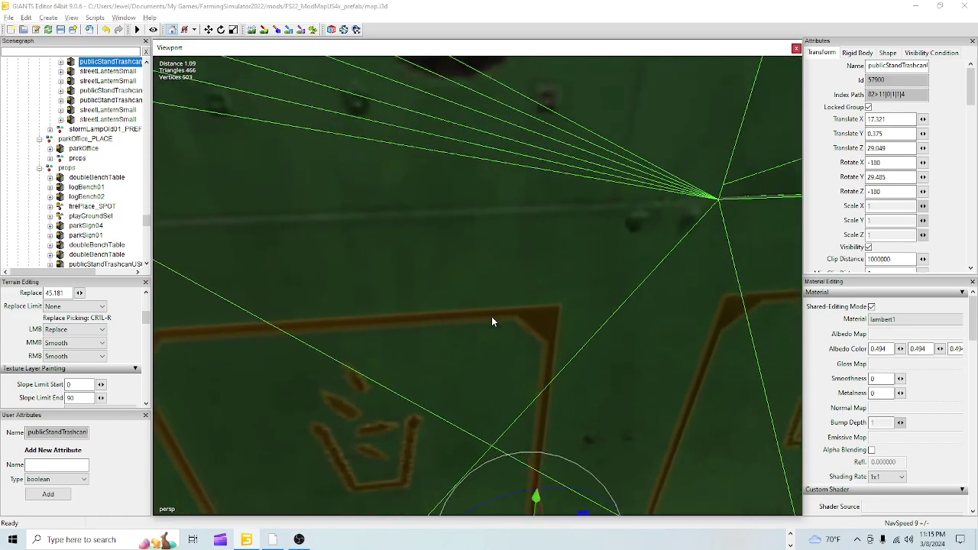
{"action": "scroll", "coordinate": [533, 275], "scroll_direction": "down", "scroll_amount": 5}
{"action": "left_click_drag", "start_coordinate": [489, 359], "coordinate": [593, 315], "text": "alt"}
- Move the green bin onto the stone building's slab near the lantern, at X -16.34, Y 13.895, Z 104.188
{"action": "right_click_drag", "start_coordinate": [593, 314], "coordinate": [801, 16]}
{"action": "right_click_drag", "start_coordinate": [458, 294], "coordinate": [600, 164], "text": "alt"}
{"action": "left_click_drag", "start_coordinate": [601, 164], "coordinate": [738, 255], "text": "alt"}
{"action": "right_click_drag", "start_coordinate": [738, 255], "coordinate": [584, 299], "text": "alt"}
{"action": "left_click_drag", "start_coordinate": [584, 300], "coordinate": [412, 303], "text": "alt"}
{"action": "right_click_drag", "start_coordinate": [413, 302], "coordinate": [566, 287], "text": "alt"}
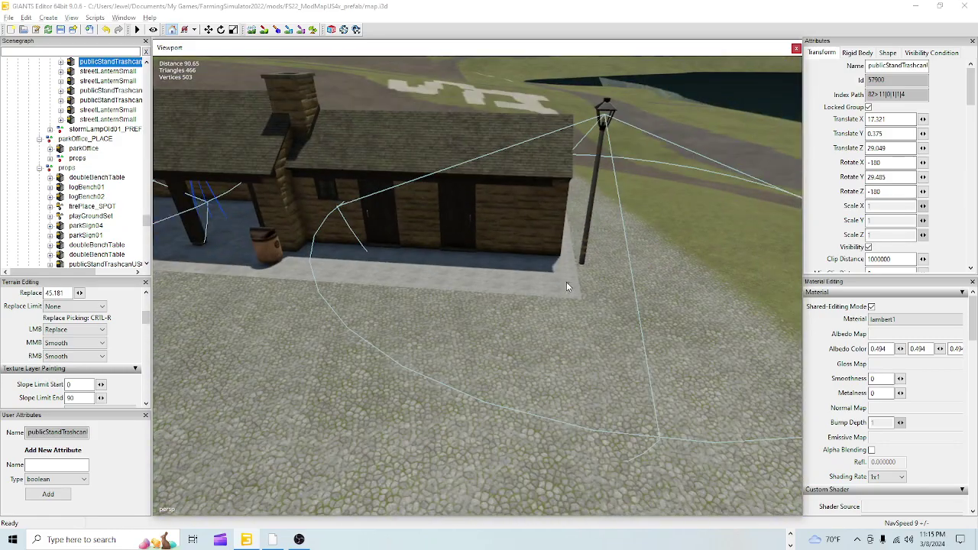
{"action": "key", "text": "ctrl+b"}
{"action": "left_click", "coordinate": [521, 264]}
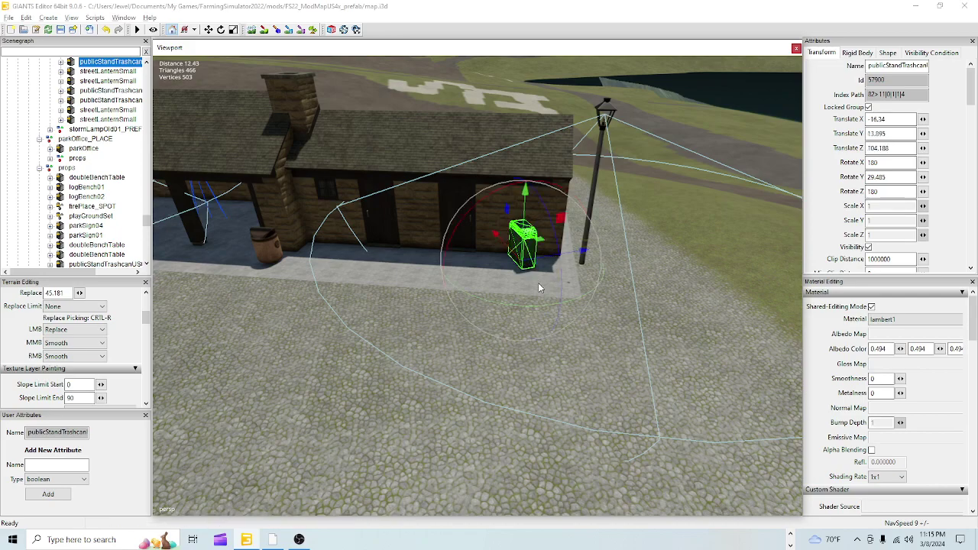
- Turn the green bin about its vertical axis to a Y rotation of 34.154, in line with the stone wall
{"action": "left_click_drag", "start_coordinate": [526, 306], "coordinate": [441, 250]}
{"action": "right_click_drag", "start_coordinate": [510, 345], "coordinate": [582, 320], "text": "alt"}
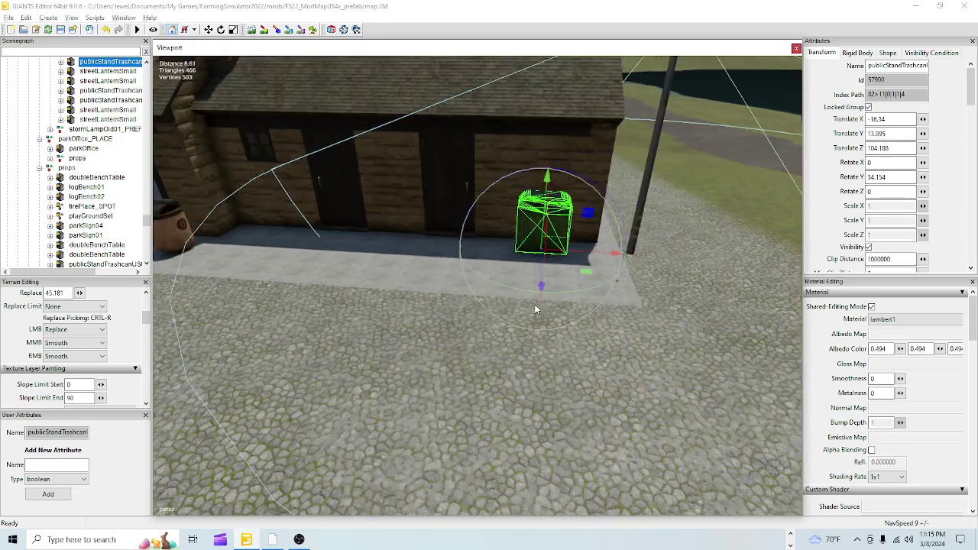
{"action": "key", "text": "f"}
- Adjust the bin's Y rotation to 33.038 and shift it toward the stone wall, to X -16.42, Z 104.064
{"action": "left_click_drag", "start_coordinate": [592, 331], "coordinate": [633, 312]}
{"action": "right_click_drag", "start_coordinate": [633, 312], "coordinate": [561, 288], "text": "alt"}
{"action": "left_click_drag", "start_coordinate": [562, 288], "coordinate": [360, 299], "text": "alt"}
{"action": "right_click_drag", "start_coordinate": [360, 299], "coordinate": [364, 337], "text": "alt"}
{"action": "scroll", "coordinate": [364, 341], "scroll_direction": "up", "scroll_amount": 1}
{"action": "scroll", "coordinate": [473, 363], "scroll_direction": "up", "scroll_amount": 1}
{"action": "left_click_drag", "start_coordinate": [477, 393], "coordinate": [509, 403]}
{"action": "left_click_drag", "start_coordinate": [509, 403], "coordinate": [487, 425], "text": "alt"}
{"action": "scroll", "coordinate": [628, 409], "scroll_direction": "up", "scroll_amount": 1}
{"action": "scroll", "coordinate": [575, 400], "scroll_direction": "up", "scroll_amount": 2}
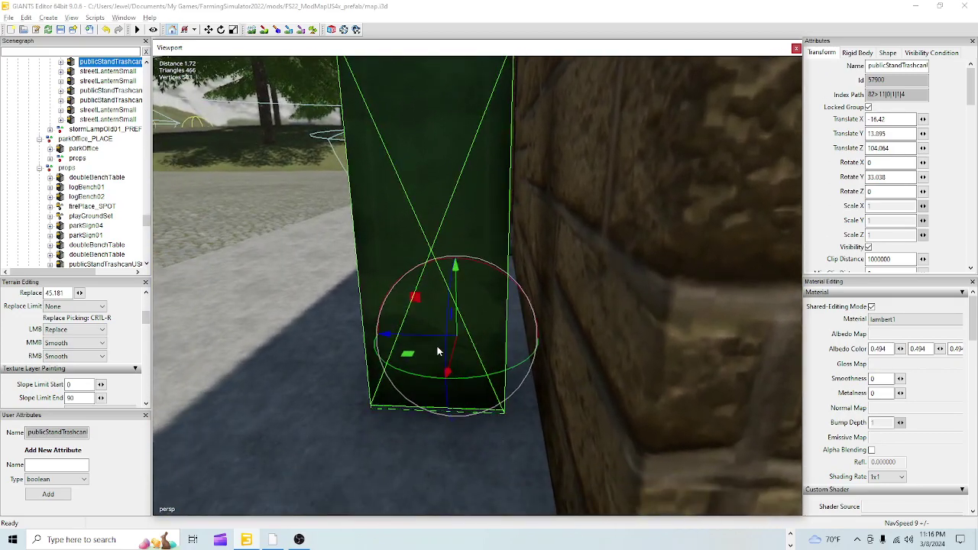
- Push the green bin closer against the stone wall, to X -16.476, Z 103.978, and check the gap behind it
{"action": "left_click_drag", "start_coordinate": [438, 344], "coordinate": [465, 340]}
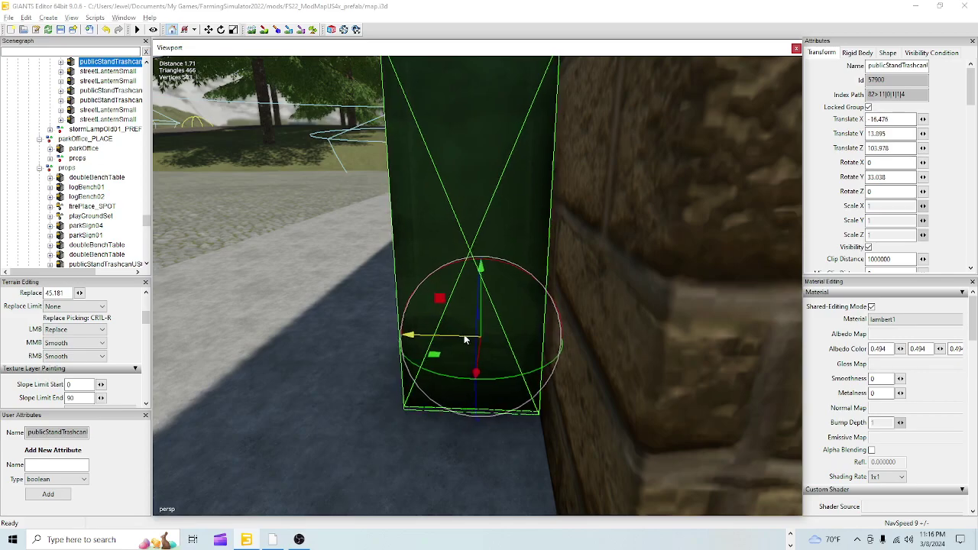
{"action": "right_click_drag", "start_coordinate": [464, 334], "coordinate": [685, 361]}
{"action": "left_click_drag", "start_coordinate": [685, 361], "coordinate": [572, 348], "text": "alt"}
{"action": "scroll", "coordinate": [573, 348], "scroll_direction": "down", "scroll_amount": 3}
{"action": "middle_click_drag", "start_coordinate": [641, 294], "coordinate": [622, 349], "text": "alt"}
{"action": "scroll", "coordinate": [612, 342], "scroll_direction": "up", "scroll_amount": 4}
{"action": "left_click_drag", "start_coordinate": [612, 342], "coordinate": [729, 372], "text": "alt"}
{"action": "scroll", "coordinate": [596, 386], "scroll_direction": "down", "scroll_amount": 4}
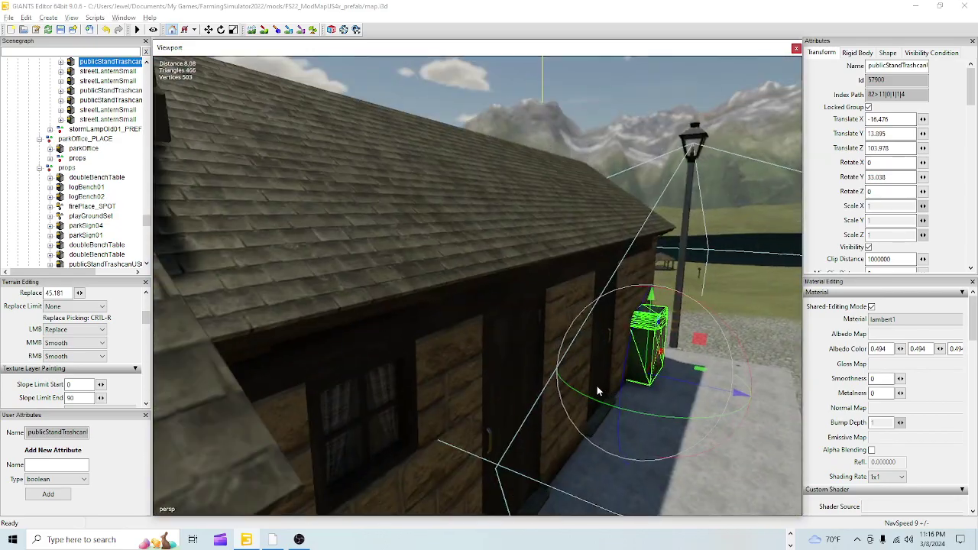
- Set the bin's Y rotation to 35, nudge it to X -16.475, Z 103.98, and check its alignment along the wall
{"action": "right_click_drag", "start_coordinate": [598, 391], "coordinate": [577, 360]}
{"action": "left_click_drag", "start_coordinate": [539, 339], "coordinate": [546, 335]}
{"action": "left_click_drag", "start_coordinate": [562, 299], "coordinate": [620, 365]}
{"action": "scroll", "coordinate": [589, 346], "scroll_direction": "down", "scroll_amount": 5}
{"action": "scroll", "coordinate": [559, 327], "scroll_direction": "up", "scroll_amount": 4}
{"action": "left_click_drag", "start_coordinate": [559, 327], "coordinate": [431, 431], "text": "alt"}
{"action": "scroll", "coordinate": [379, 341], "scroll_direction": "up", "scroll_amount": 7}
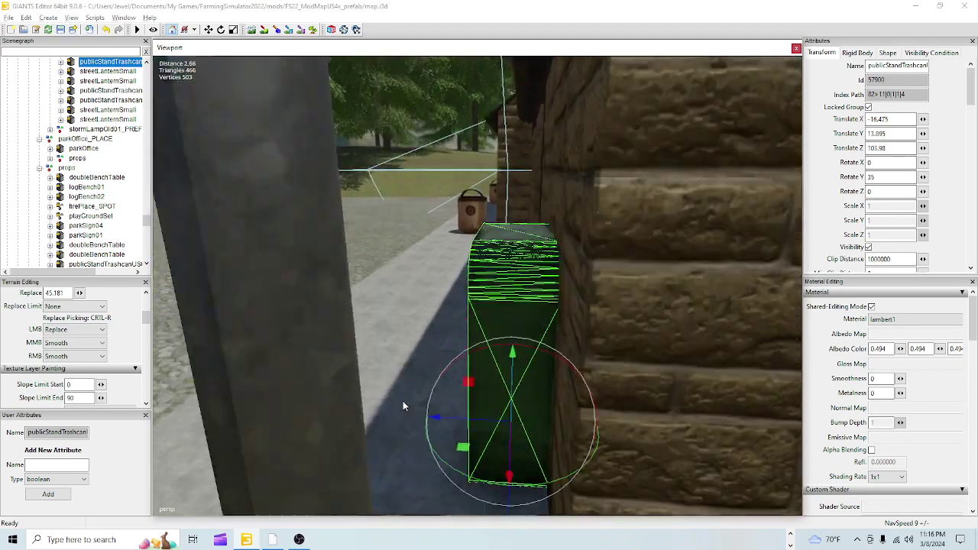
{"action": "scroll", "coordinate": [403, 405], "scroll_direction": "up", "scroll_amount": 1}
{"action": "scroll", "coordinate": [481, 405], "scroll_direction": "down", "scroll_amount": 1}
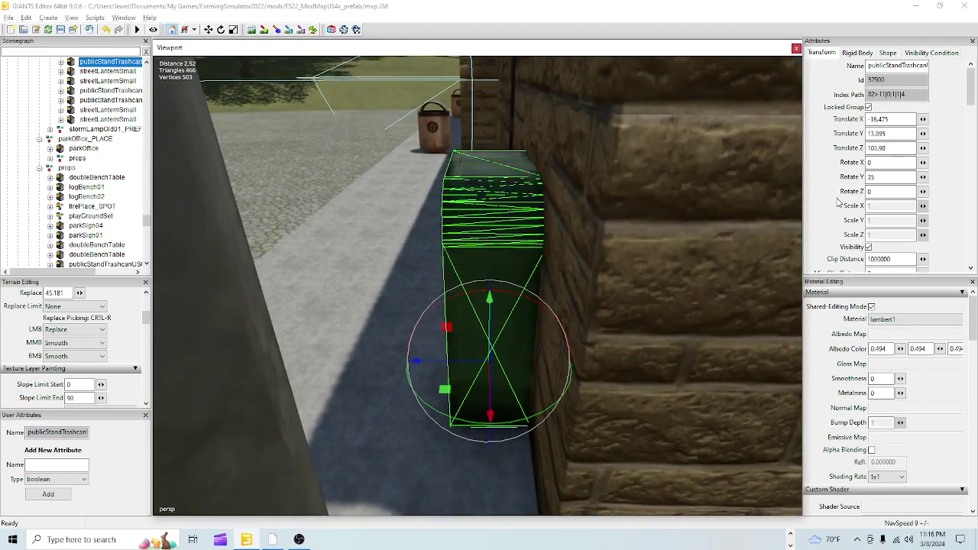
- Set the green bin's Y rotation to 34 and nudge it slightly off the stone wall, to X -16.469, Z 103.988
{"action": "left_click_drag", "start_coordinate": [875, 176], "coordinate": [788, 198]}
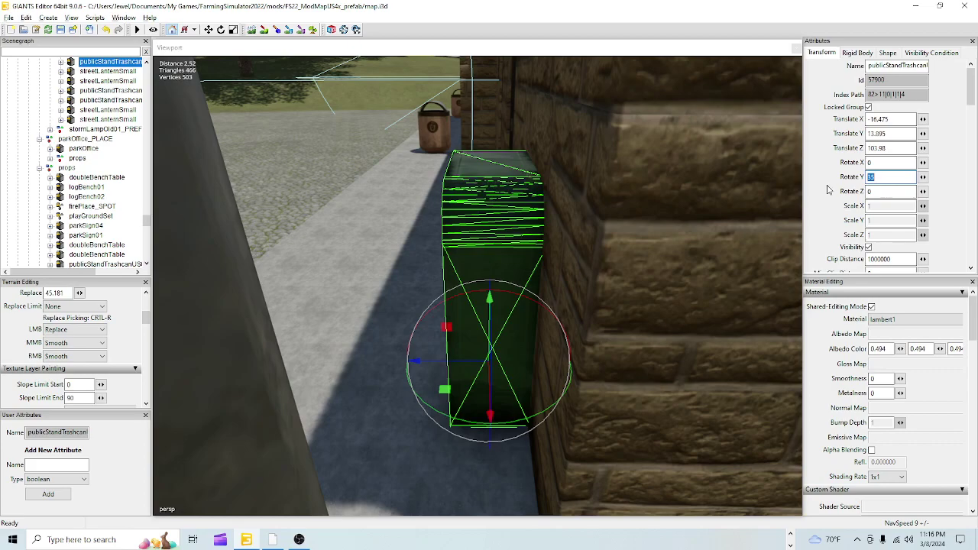
{"action": "type", "text": "0"}
{"action": "key", "text": "Return"}
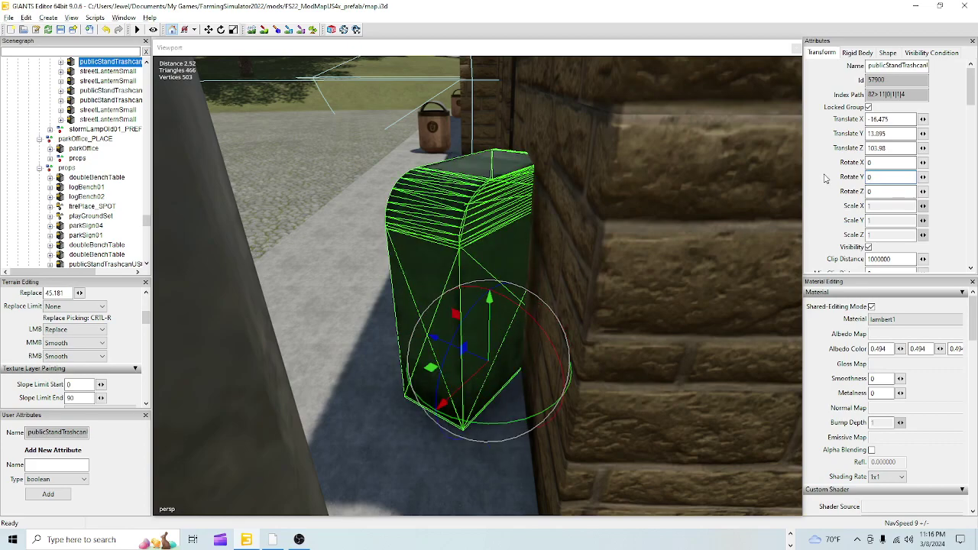
{"action": "type", "text": "34"}
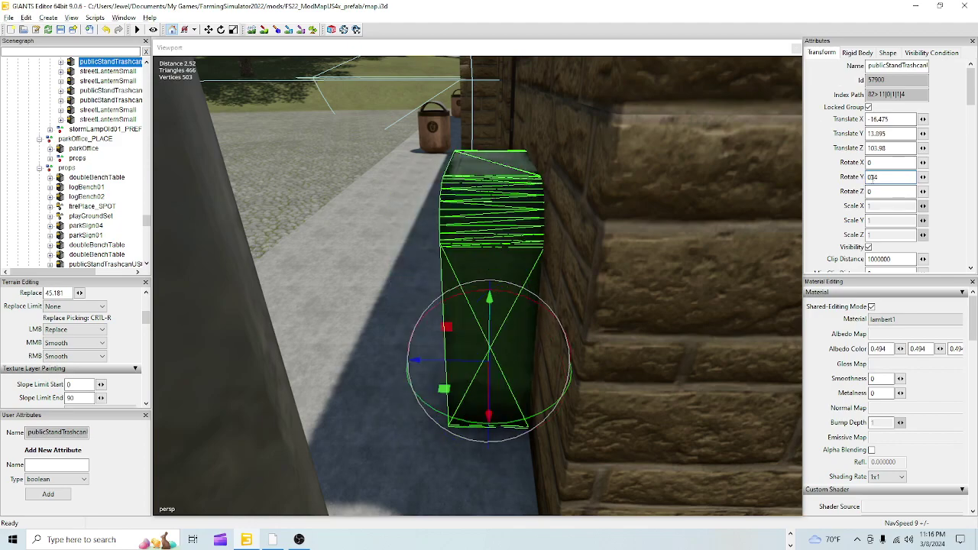
{"action": "key", "text": "BackSpace"}
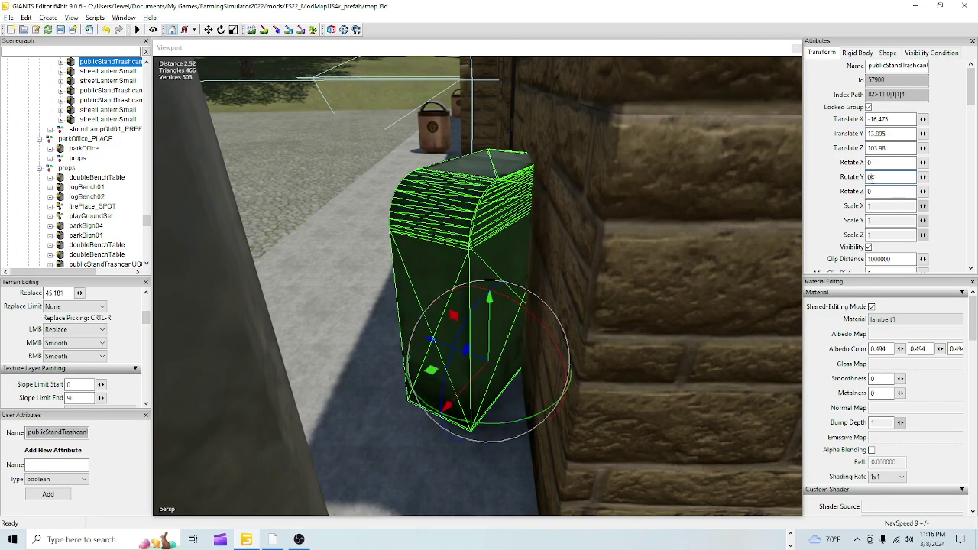
{"action": "type", "text": "34"}
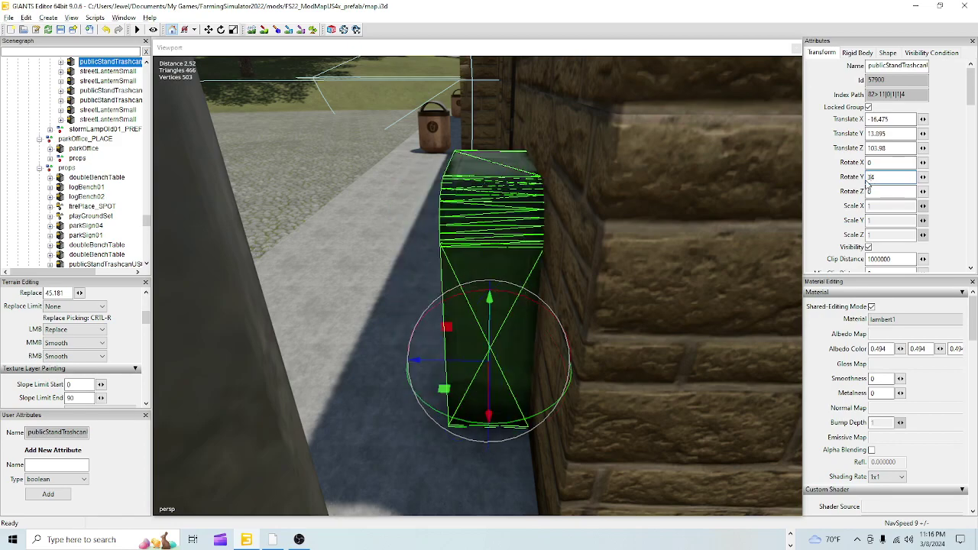
{"action": "left_click_drag", "start_coordinate": [456, 359], "coordinate": [454, 358]}
{"action": "left_click_drag", "start_coordinate": [532, 362], "coordinate": [466, 349], "text": "alt"}
- Lower the picnic table beside the park building's porch onto the concrete slab, to Y -10.219
{"action": "right_click_drag", "start_coordinate": [467, 353], "coordinate": [191, 360]}
{"action": "right_click_drag", "start_coordinate": [407, 434], "coordinate": [330, 348]}
{"action": "right_click_drag", "start_coordinate": [621, 318], "coordinate": [521, 302]}
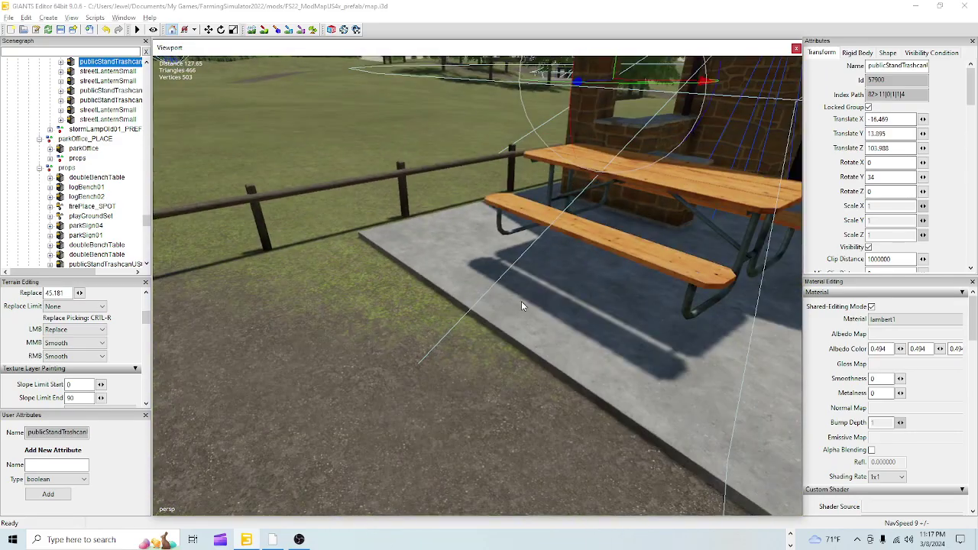
{"action": "left_click", "coordinate": [568, 235]}
{"action": "mouse_move", "coordinate": [634, 218]}
{"action": "left_mouse_down"}
{"action": "mouse_move", "coordinate": [623, 248]}
{"action": "mouse_move", "coordinate": [634, 231]}
{"action": "left_mouse_up"}
{"action": "scroll", "coordinate": [282, 218], "scroll_direction": "down", "scroll_amount": 5}
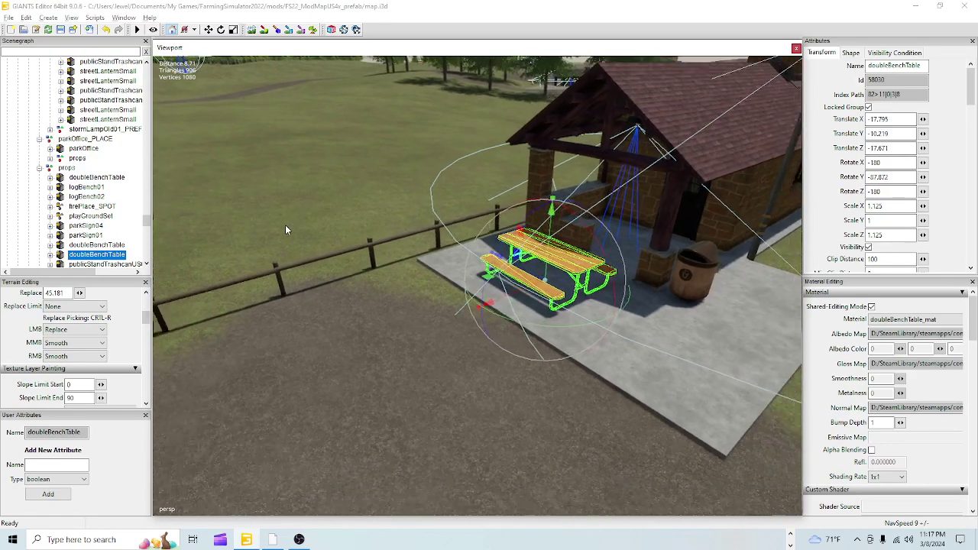
- Clear the selection and examine the park building, its slab and the surrounding dirt area and benches from several sides
{"action": "left_click_drag", "start_coordinate": [465, 372], "coordinate": [546, 387], "text": "alt"}
{"action": "scroll", "coordinate": [511, 306], "scroll_direction": "up", "scroll_amount": 5}
{"action": "left_click_drag", "start_coordinate": [517, 254], "coordinate": [386, 216], "text": "alt"}
{"action": "scroll", "coordinate": [385, 216], "scroll_direction": "down", "scroll_amount": 5}
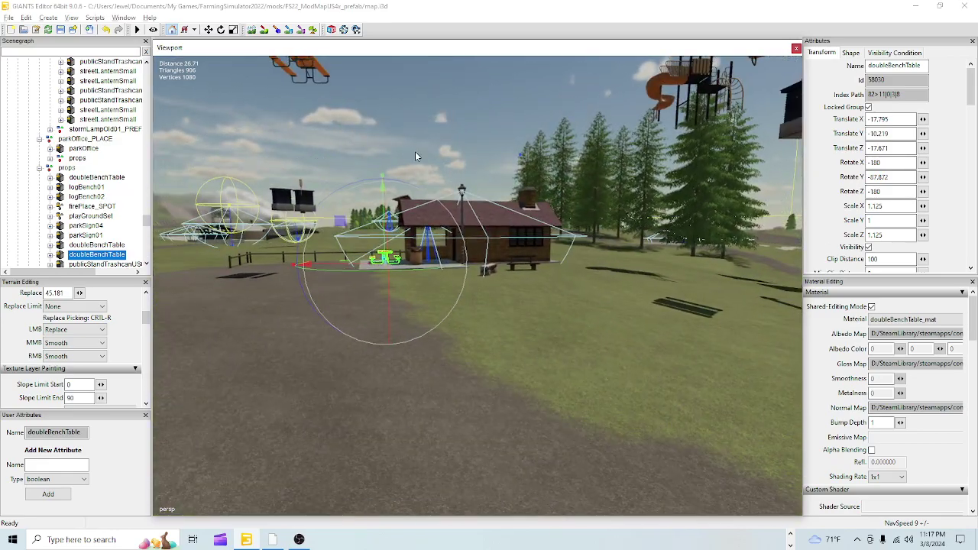
{"action": "left_click", "coordinate": [414, 152]}
{"action": "left_click_drag", "start_coordinate": [467, 236], "coordinate": [454, 247], "text": "alt"}
{"action": "middle_click_drag", "start_coordinate": [454, 247], "coordinate": [406, 201]}
{"action": "left_click_drag", "start_coordinate": [423, 244], "coordinate": [569, 243], "text": "alt"}
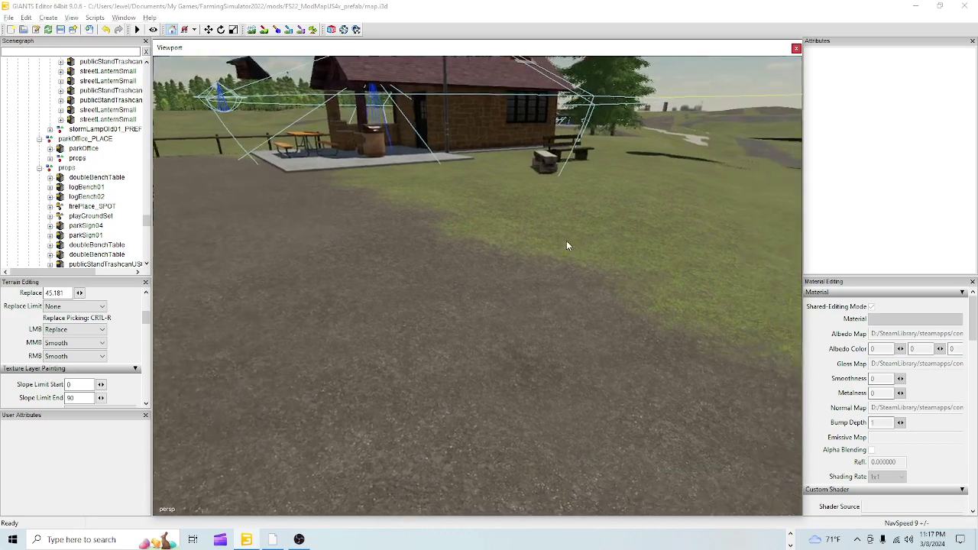
{"action": "scroll", "coordinate": [449, 297], "scroll_direction": "down", "scroll_amount": 5}
{"action": "left_click_drag", "start_coordinate": [449, 297], "coordinate": [381, 291], "text": "alt"}
{"action": "middle_click_drag", "start_coordinate": [382, 295], "coordinate": [507, 289]}
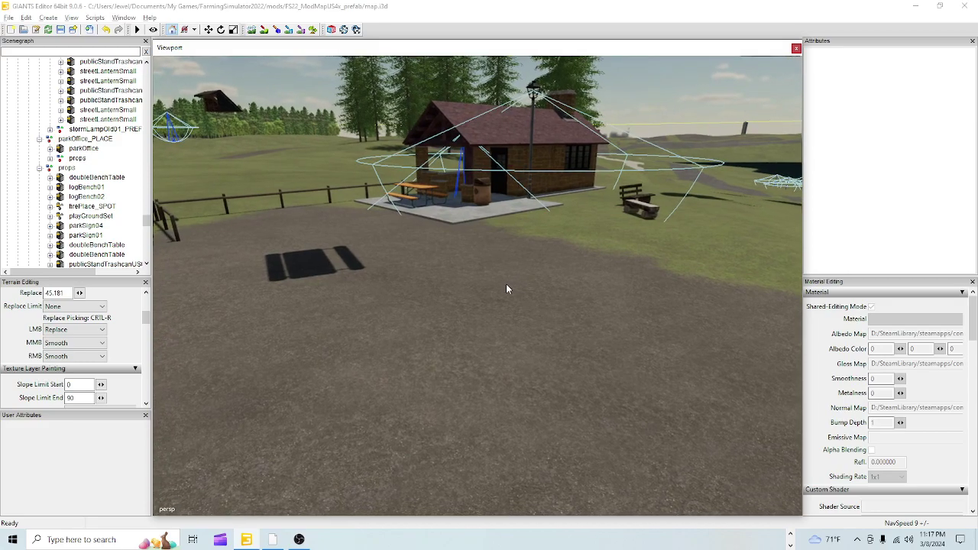